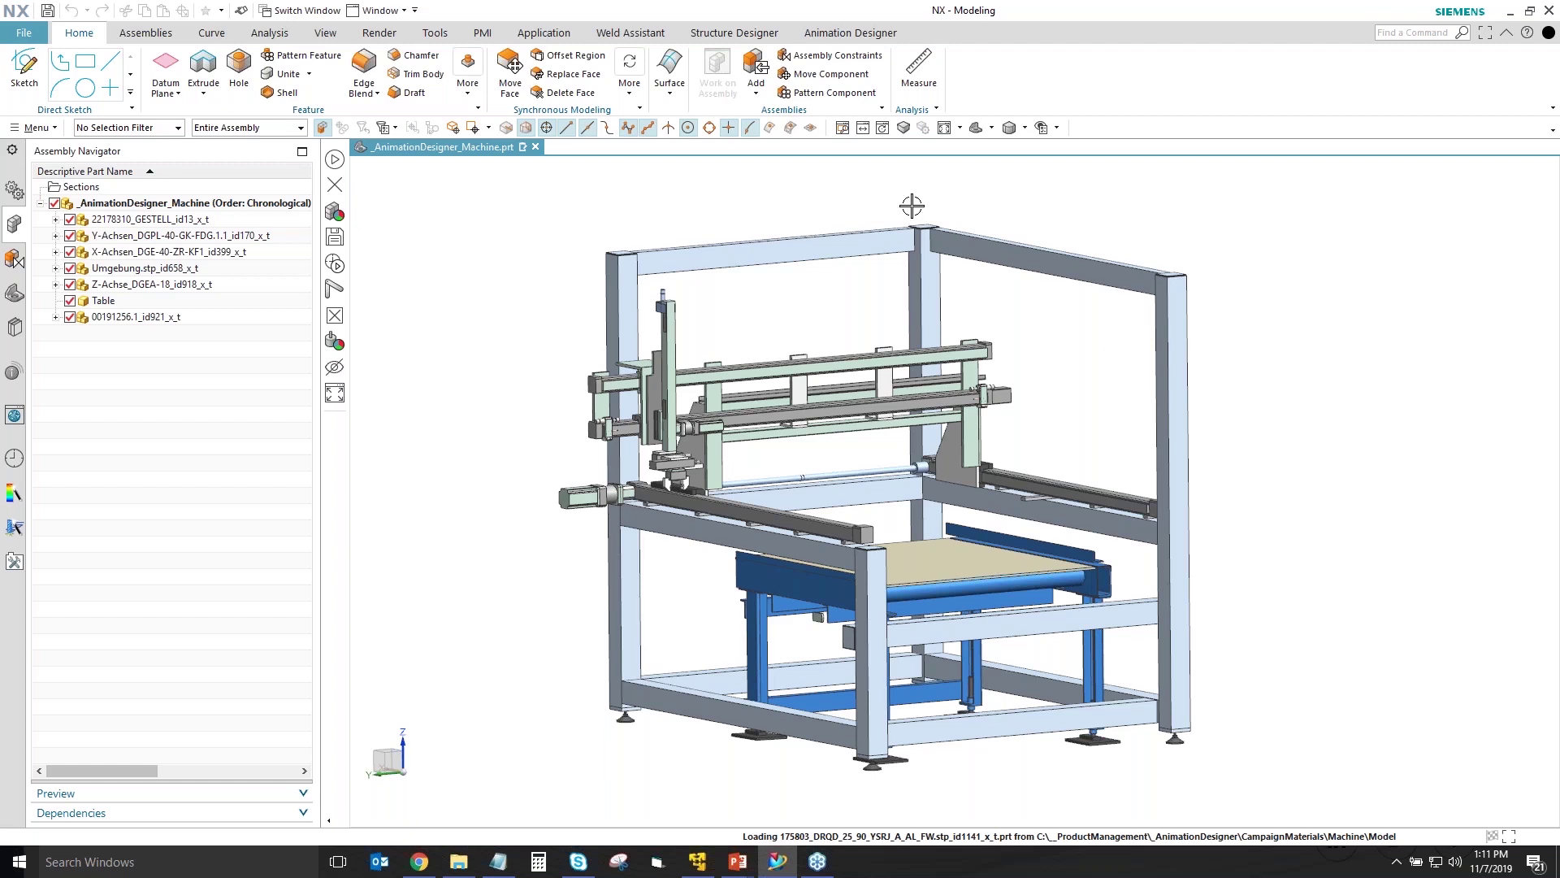
- Examine which parts form the Y-Achsen and X-Achsen subassemblies by highlighting each one in the model
{"action": "left_click", "coordinate": [55, 235]}
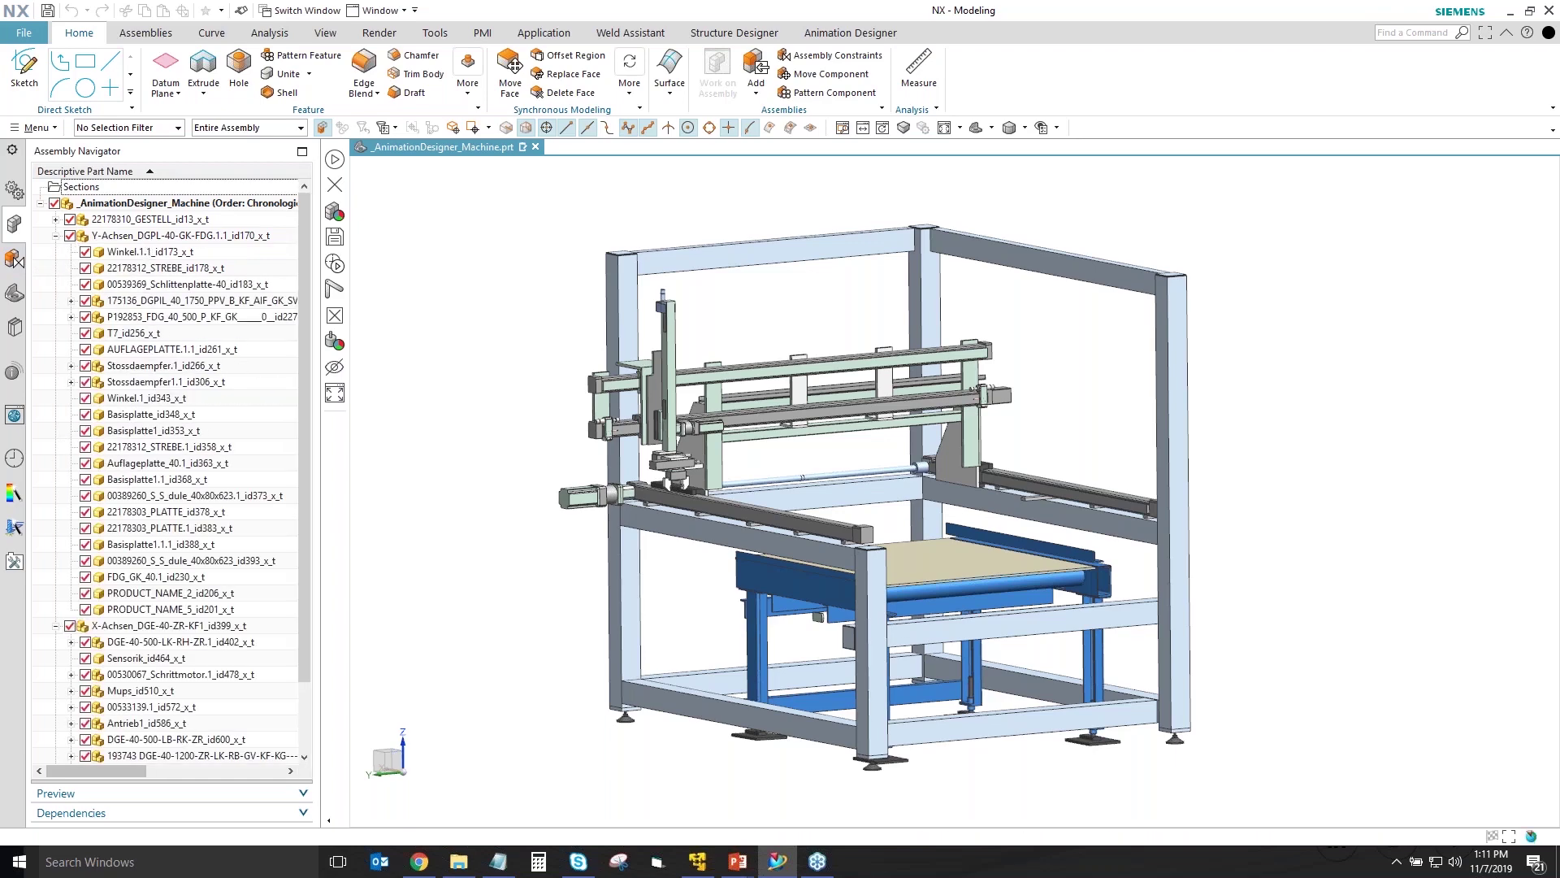
{"action": "left_click", "coordinate": [158, 236]}
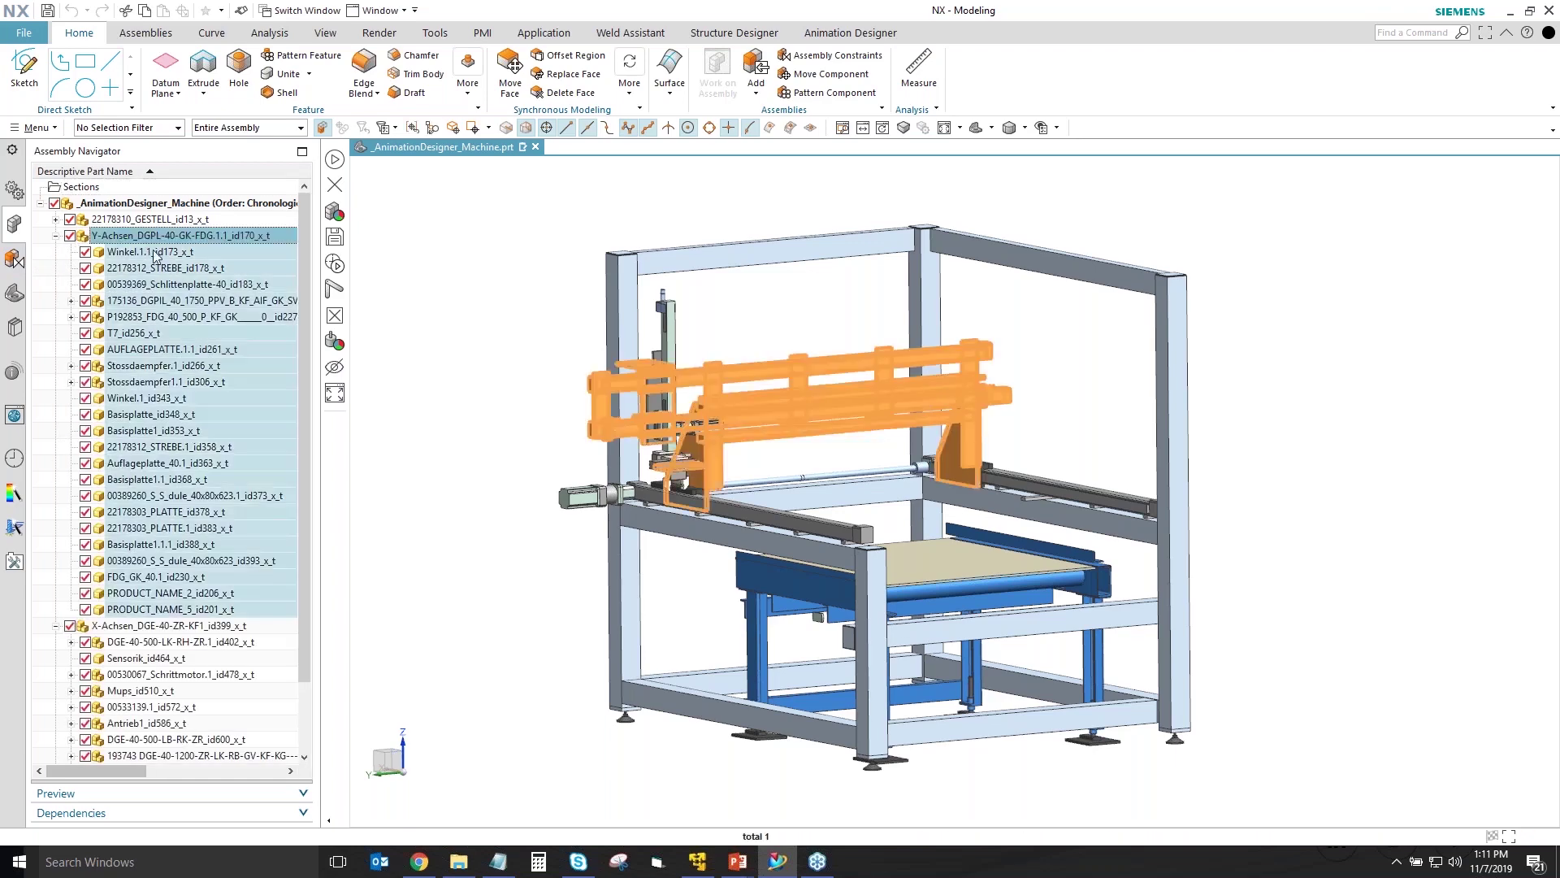
{"action": "left_click", "coordinate": [147, 625]}
{"action": "scroll", "coordinate": [385, 583], "scroll_direction": "up", "scroll_amount": 8}
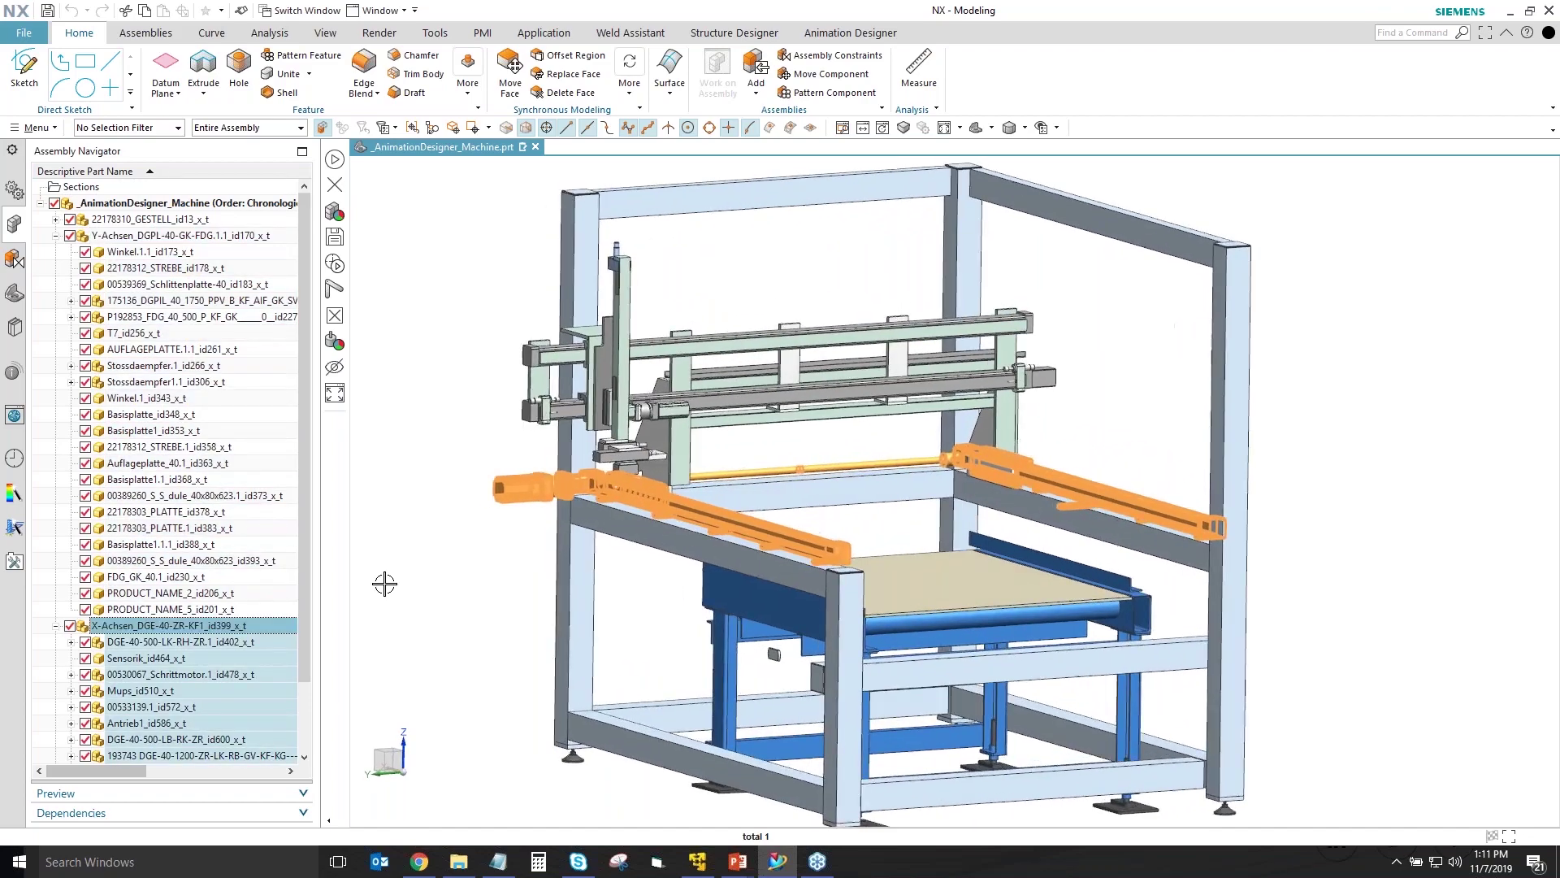
{"action": "scroll", "coordinate": [385, 584], "scroll_direction": "up", "scroll_amount": 8}
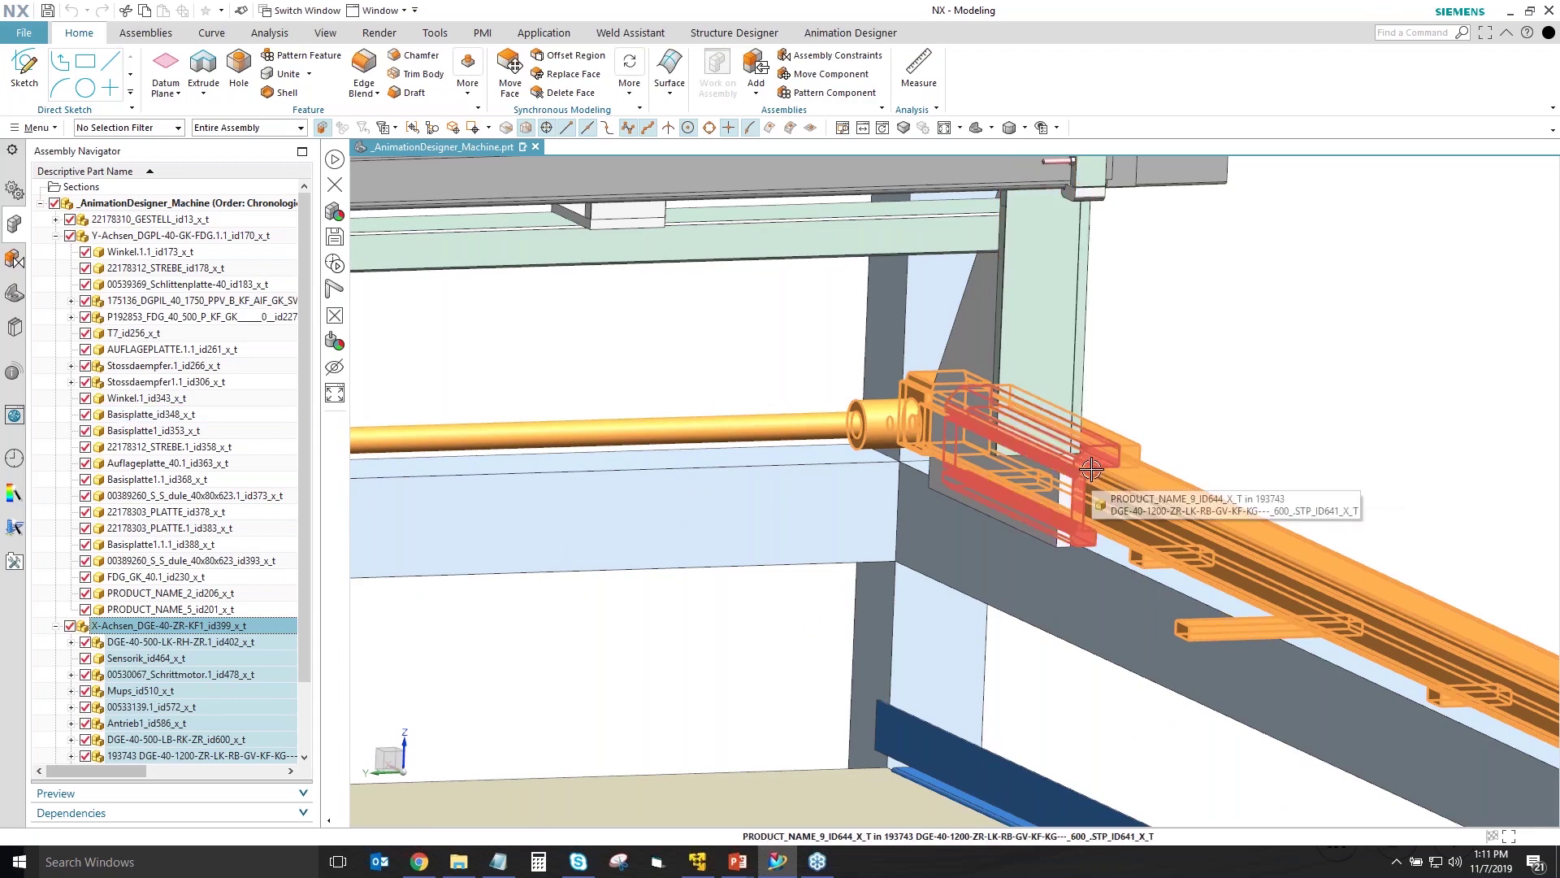
{"action": "left_click", "coordinate": [1125, 427]}
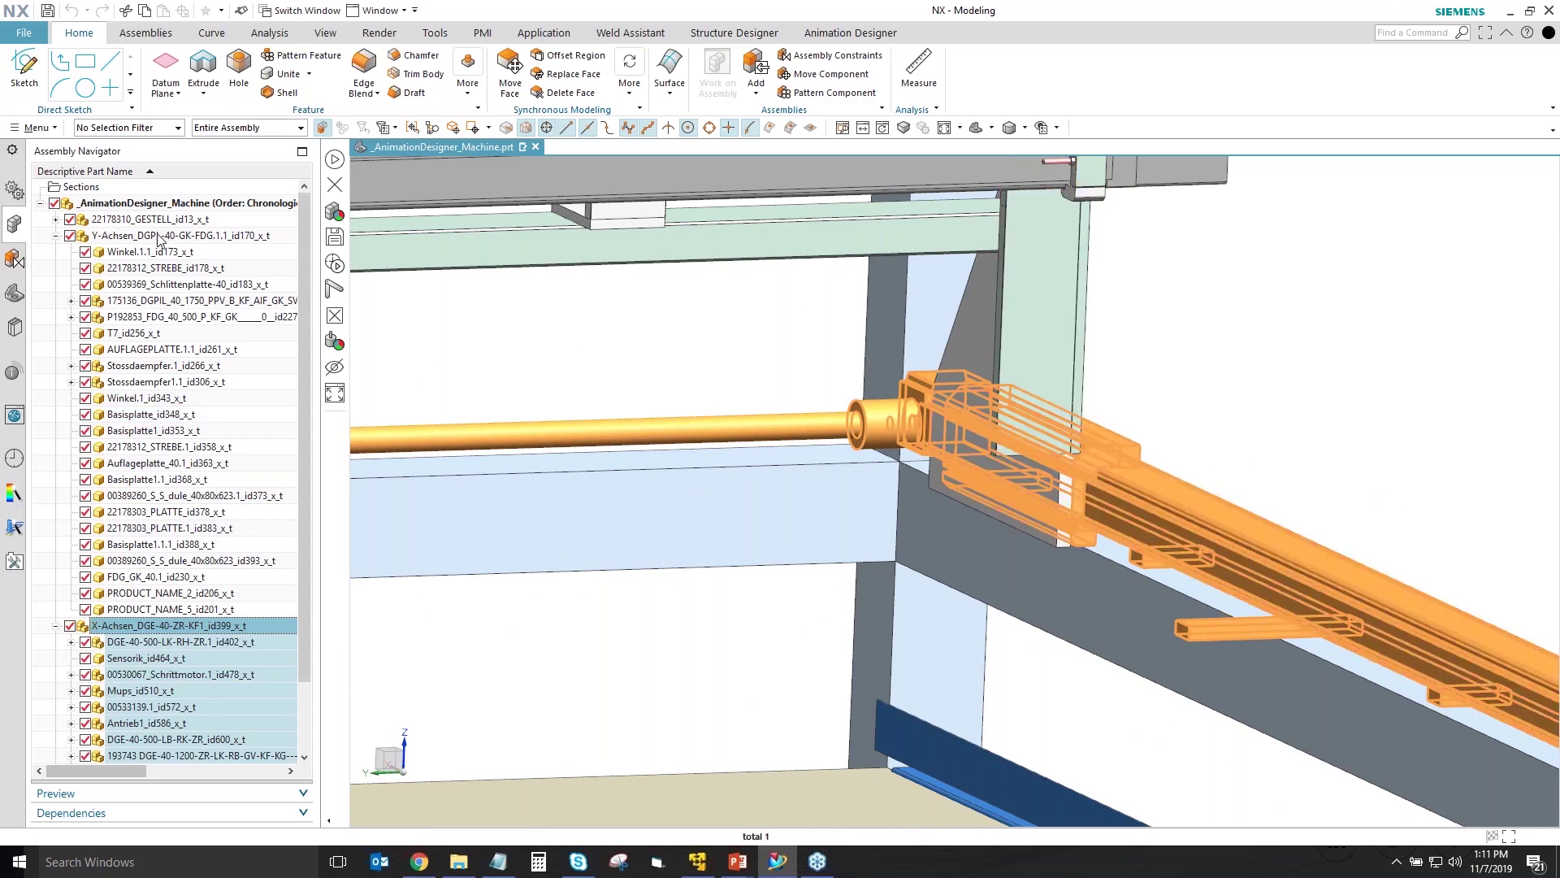
{"action": "left_click", "coordinate": [159, 236]}
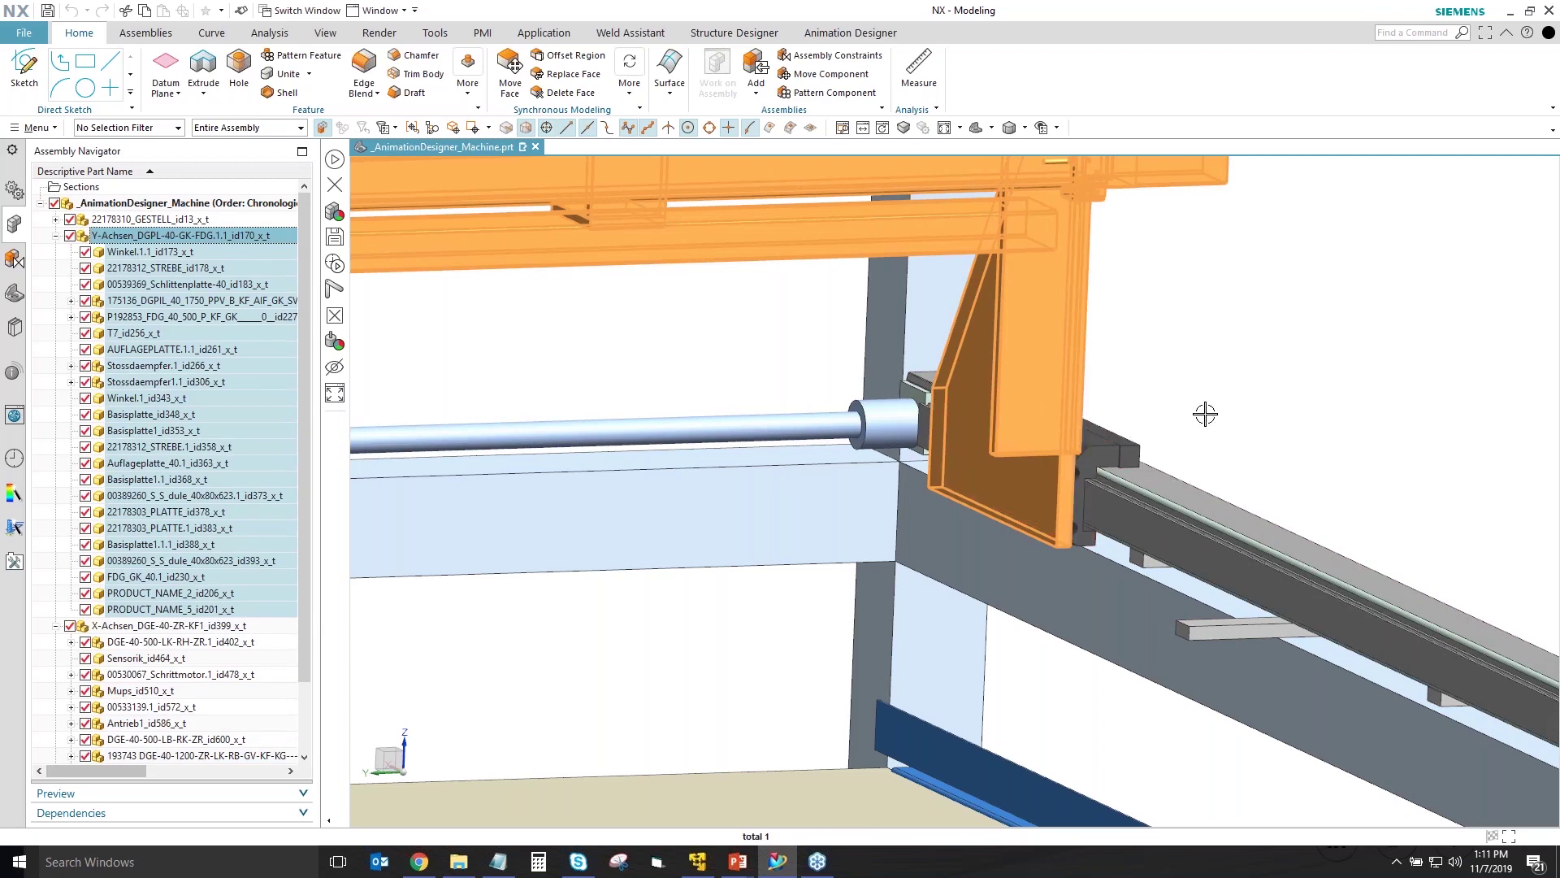
{"action": "scroll", "coordinate": [1205, 414], "scroll_direction": "down", "scroll_amount": 8}
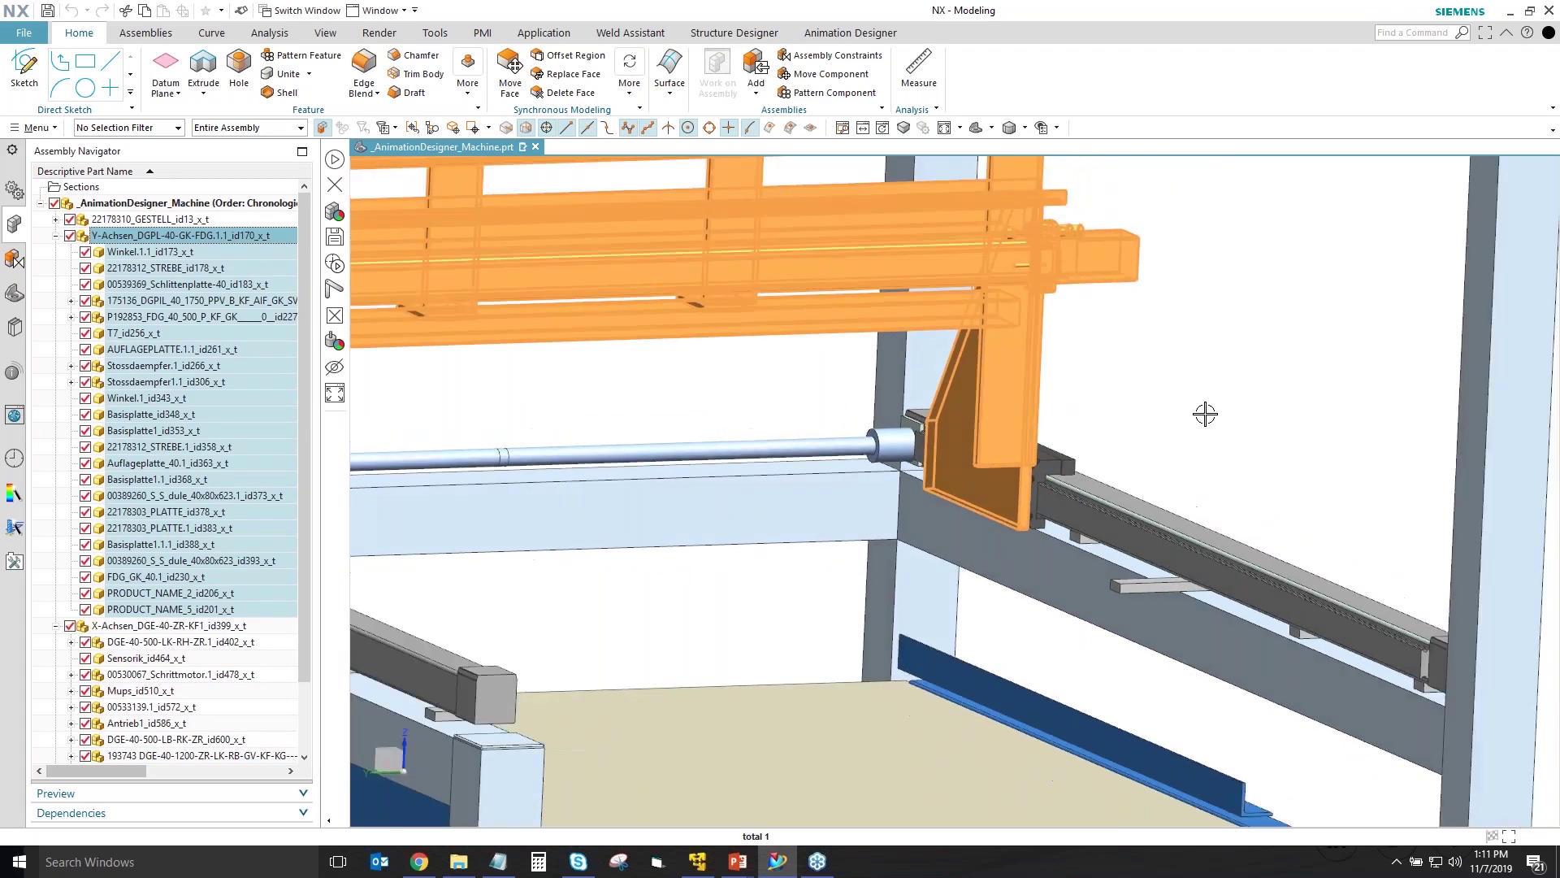
{"action": "scroll", "coordinate": [1205, 415], "scroll_direction": "down", "scroll_amount": 2}
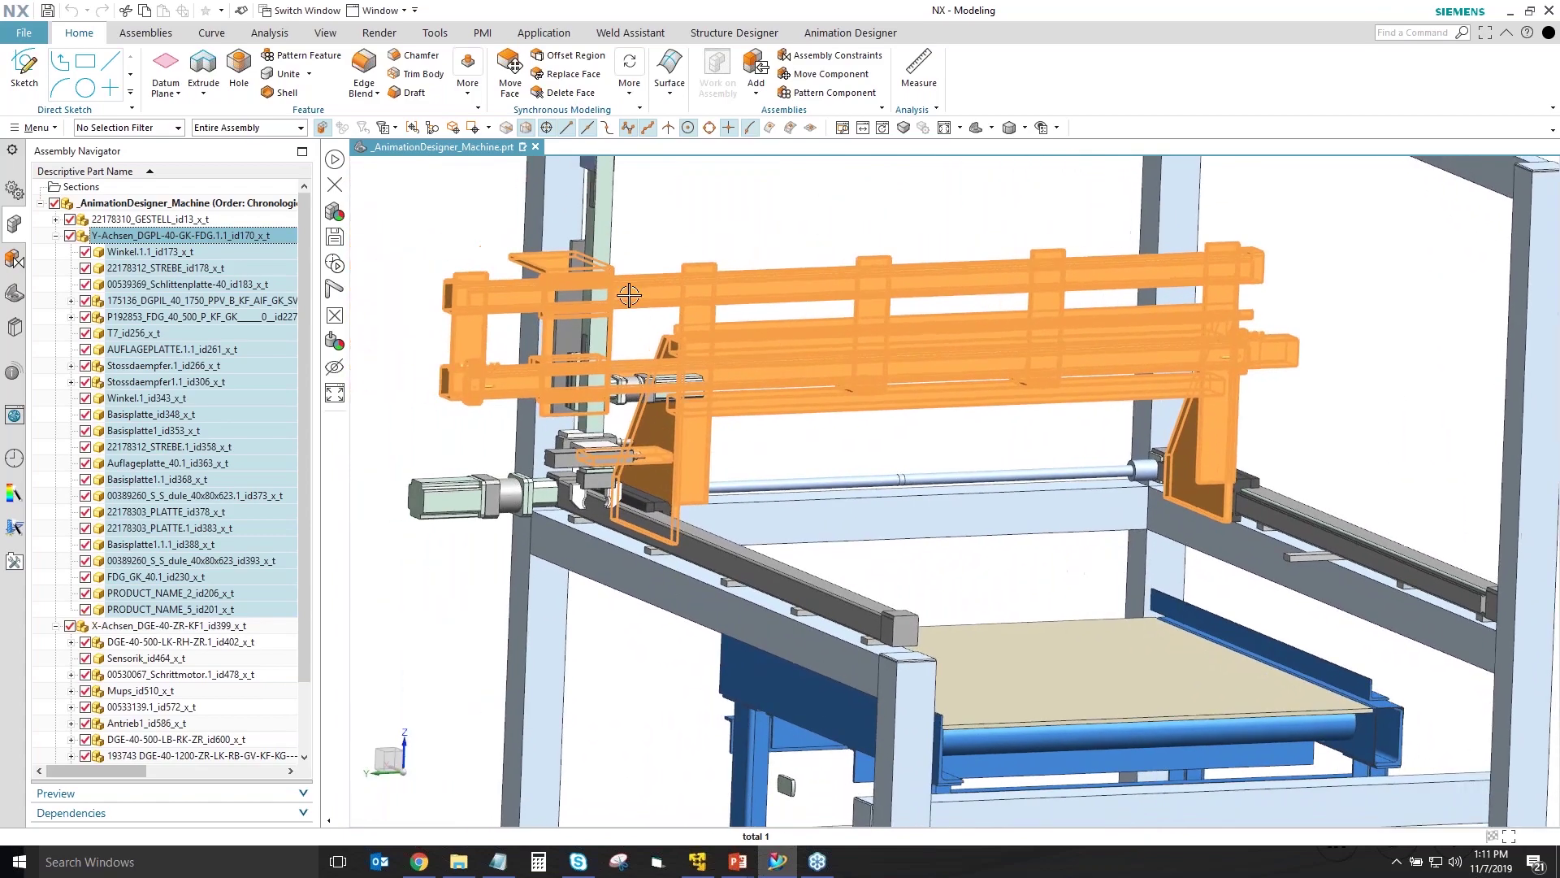
{"action": "scroll", "coordinate": [428, 247], "scroll_direction": "down", "scroll_amount": 2}
{"action": "key", "text": "Escape"}
- Switch to the Animation Designer tools and display the machine in rigid group colors
{"action": "key", "text": "Home"}
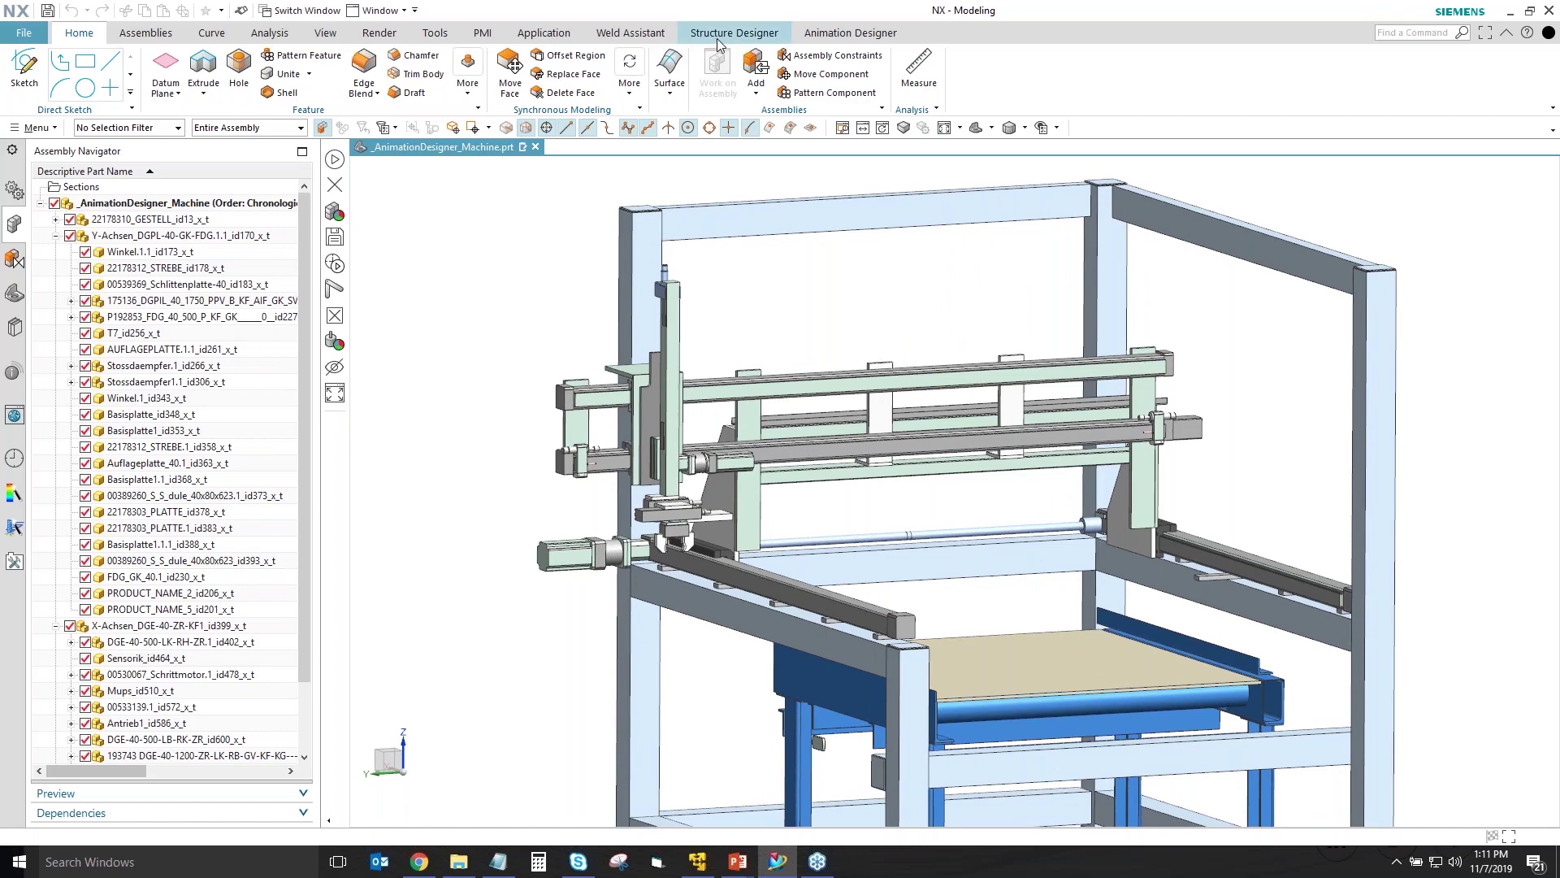
{"action": "left_click", "coordinate": [849, 33]}
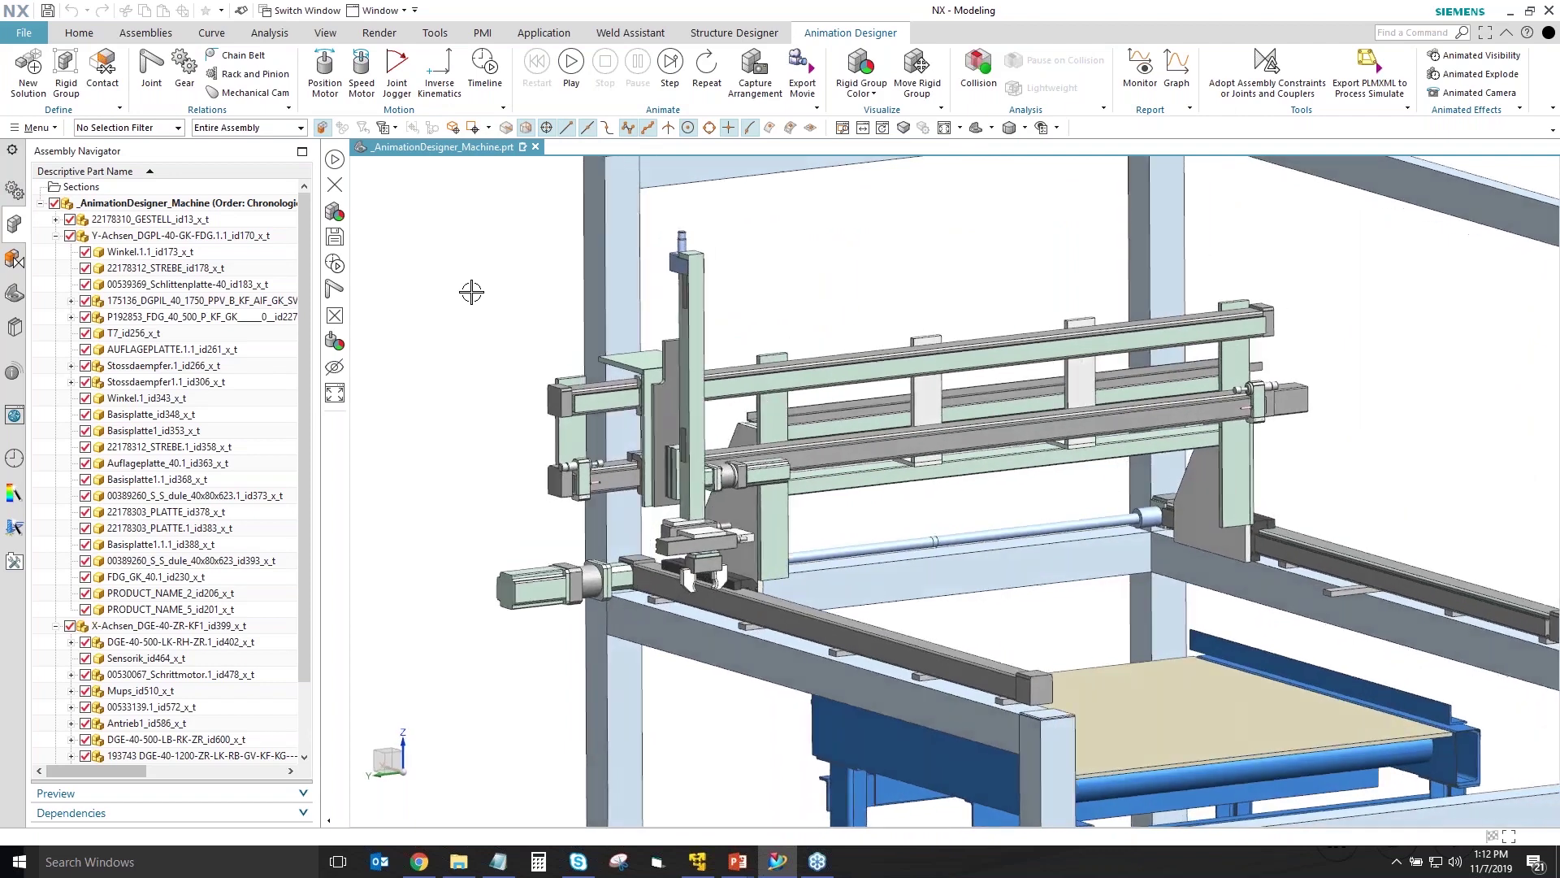
{"action": "left_click", "coordinate": [859, 65]}
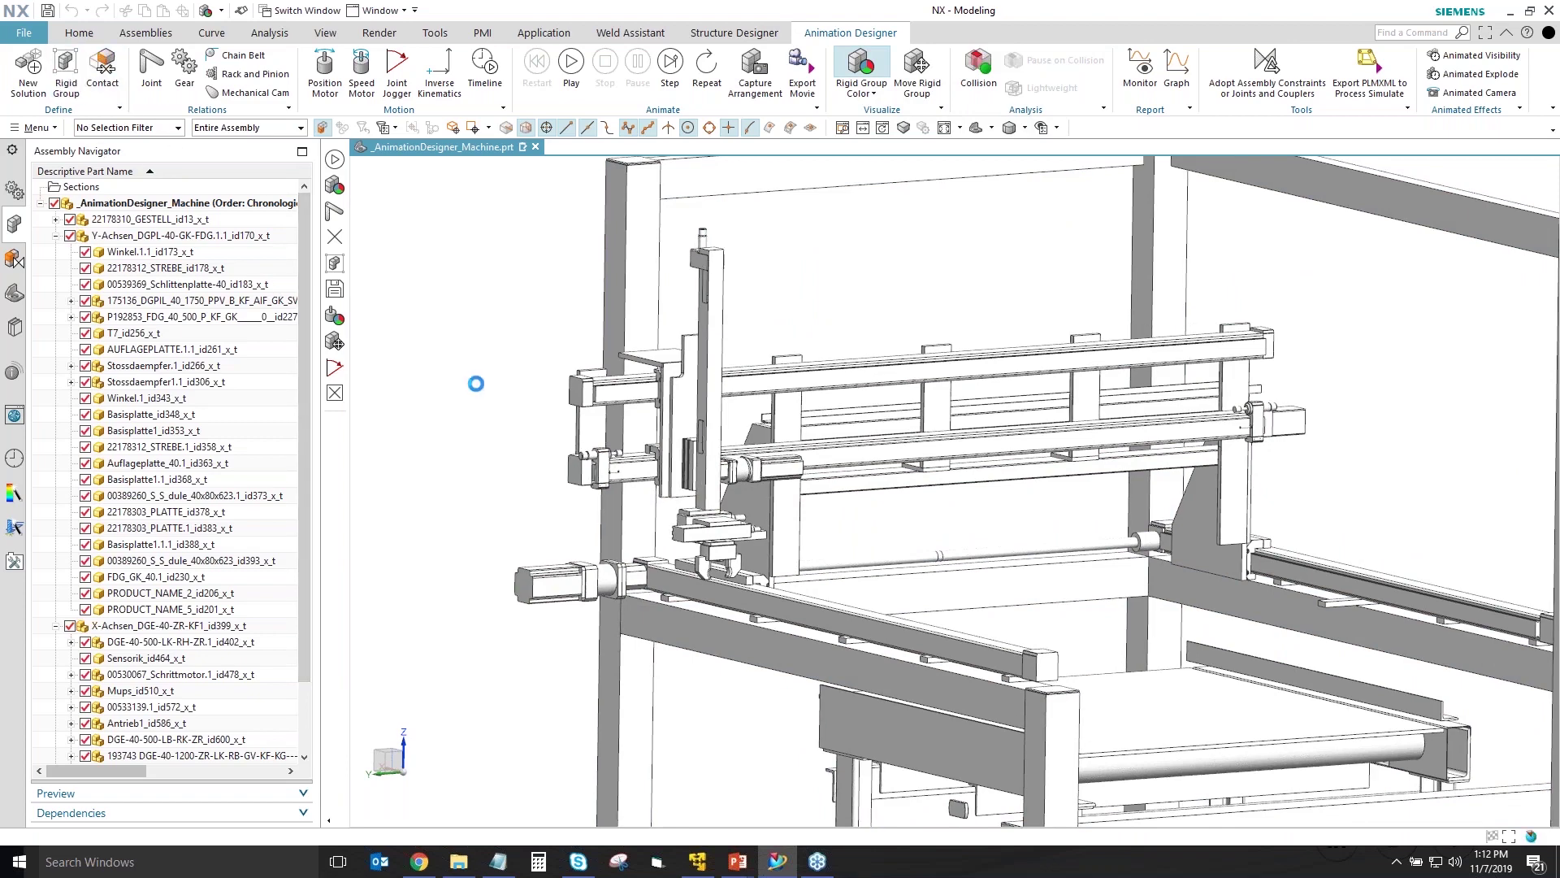
- Create a single rigid group from the five bodies of the carriage bracket behind the vertical axis, keeping the default name
{"action": "left_click", "coordinate": [650, 358]}
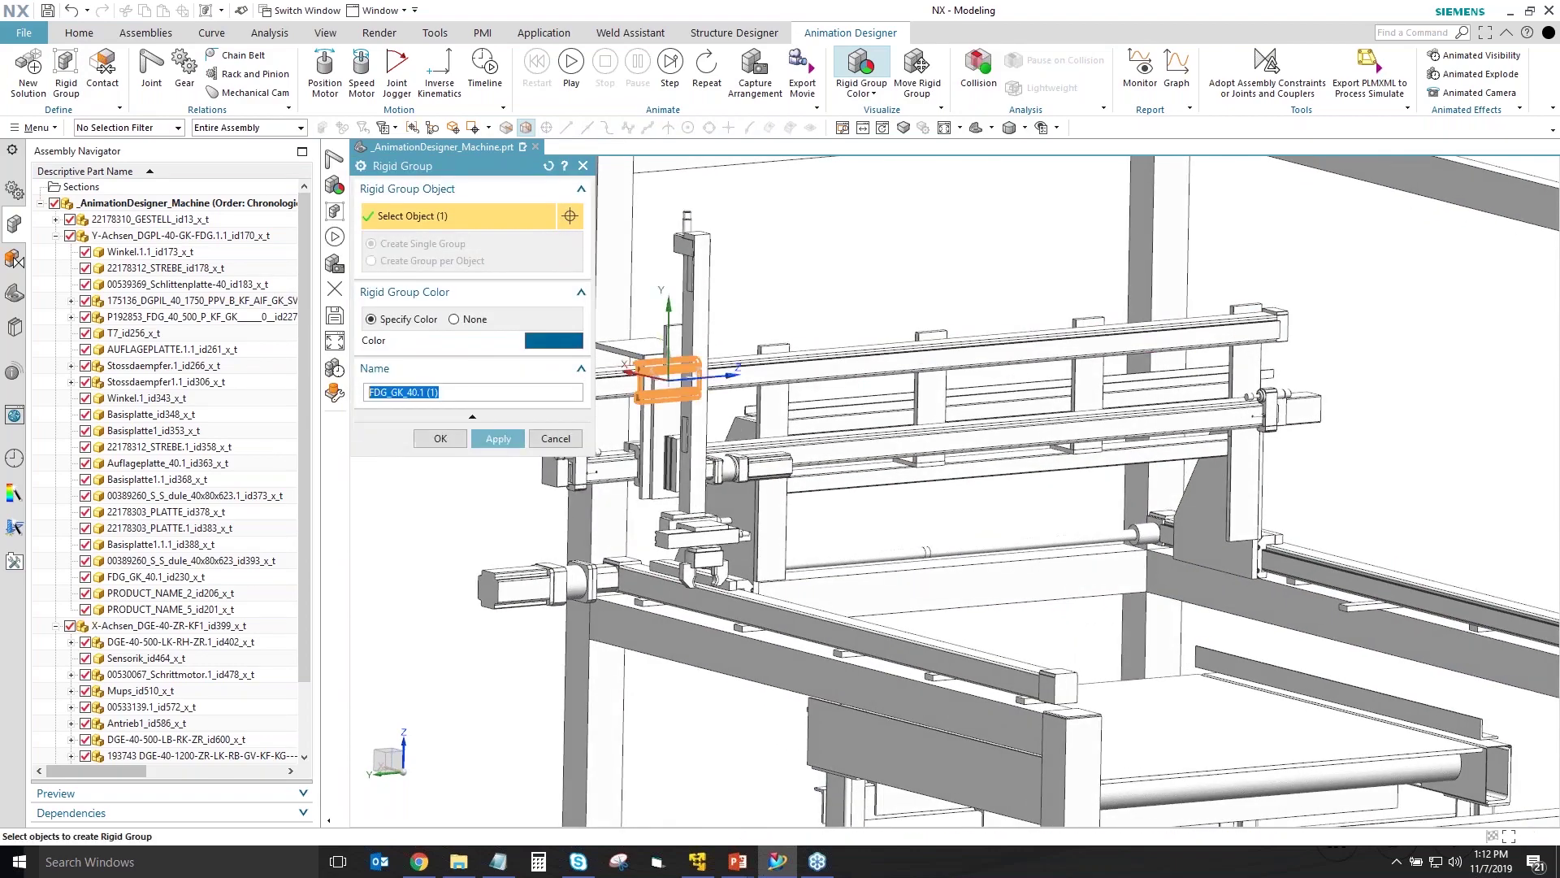
{"action": "left_click", "coordinate": [654, 394]}
{"action": "left_click", "coordinate": [644, 438]}
{"action": "left_click", "coordinate": [646, 449]}
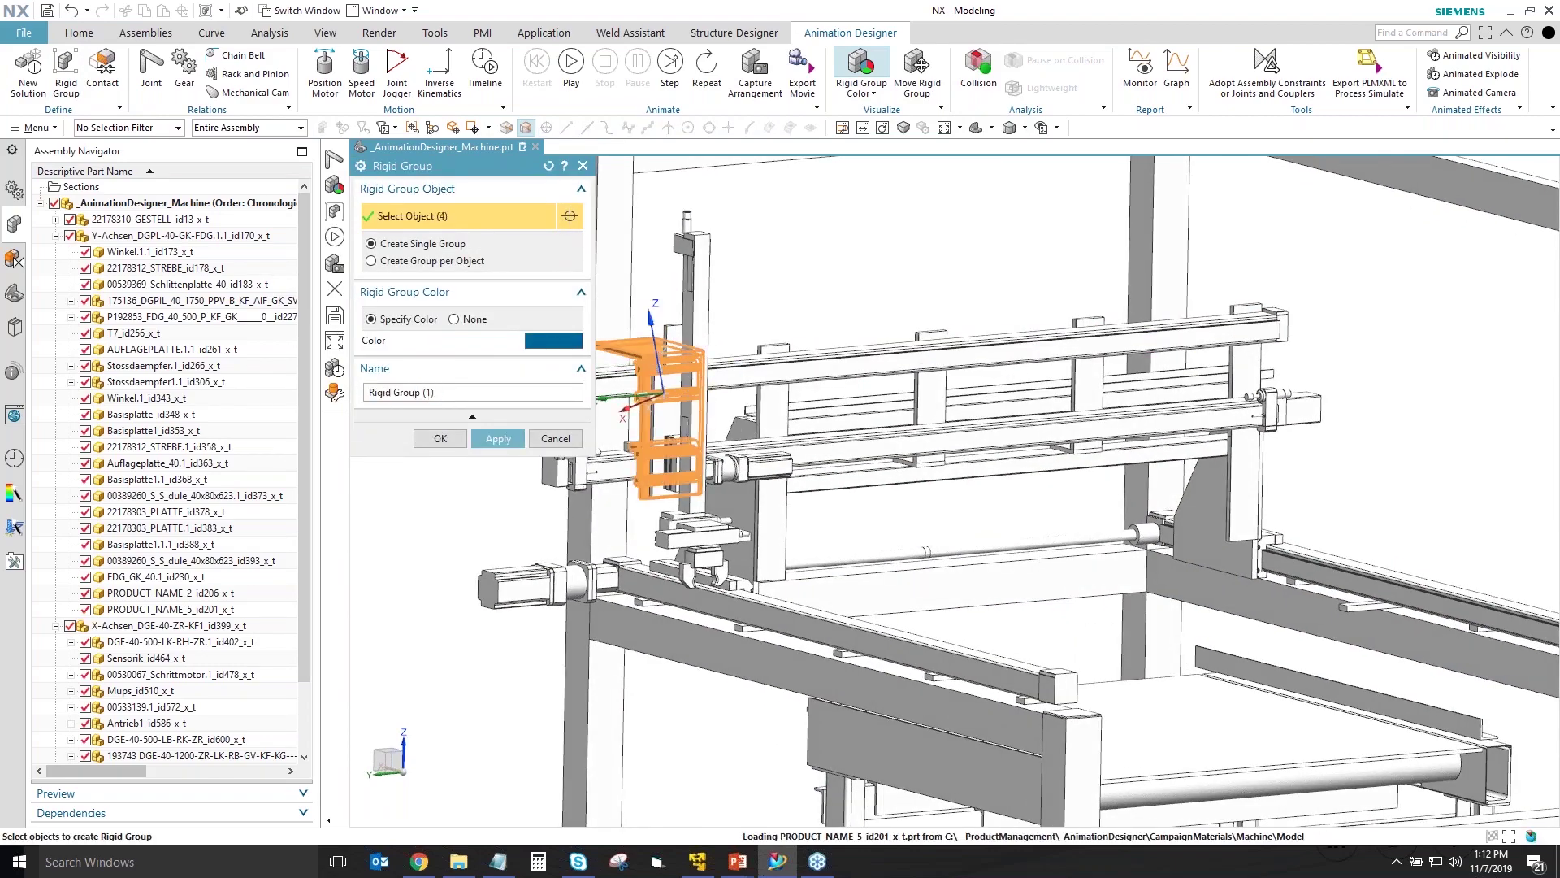
{"action": "scroll", "coordinate": [801, 449], "scroll_direction": "up", "scroll_amount": 3}
{"action": "scroll", "coordinate": [802, 449], "scroll_direction": "up", "scroll_amount": 2}
{"action": "left_click", "coordinate": [759, 425]}
{"action": "scroll", "coordinate": [642, 447], "scroll_direction": "down", "scroll_amount": 5}
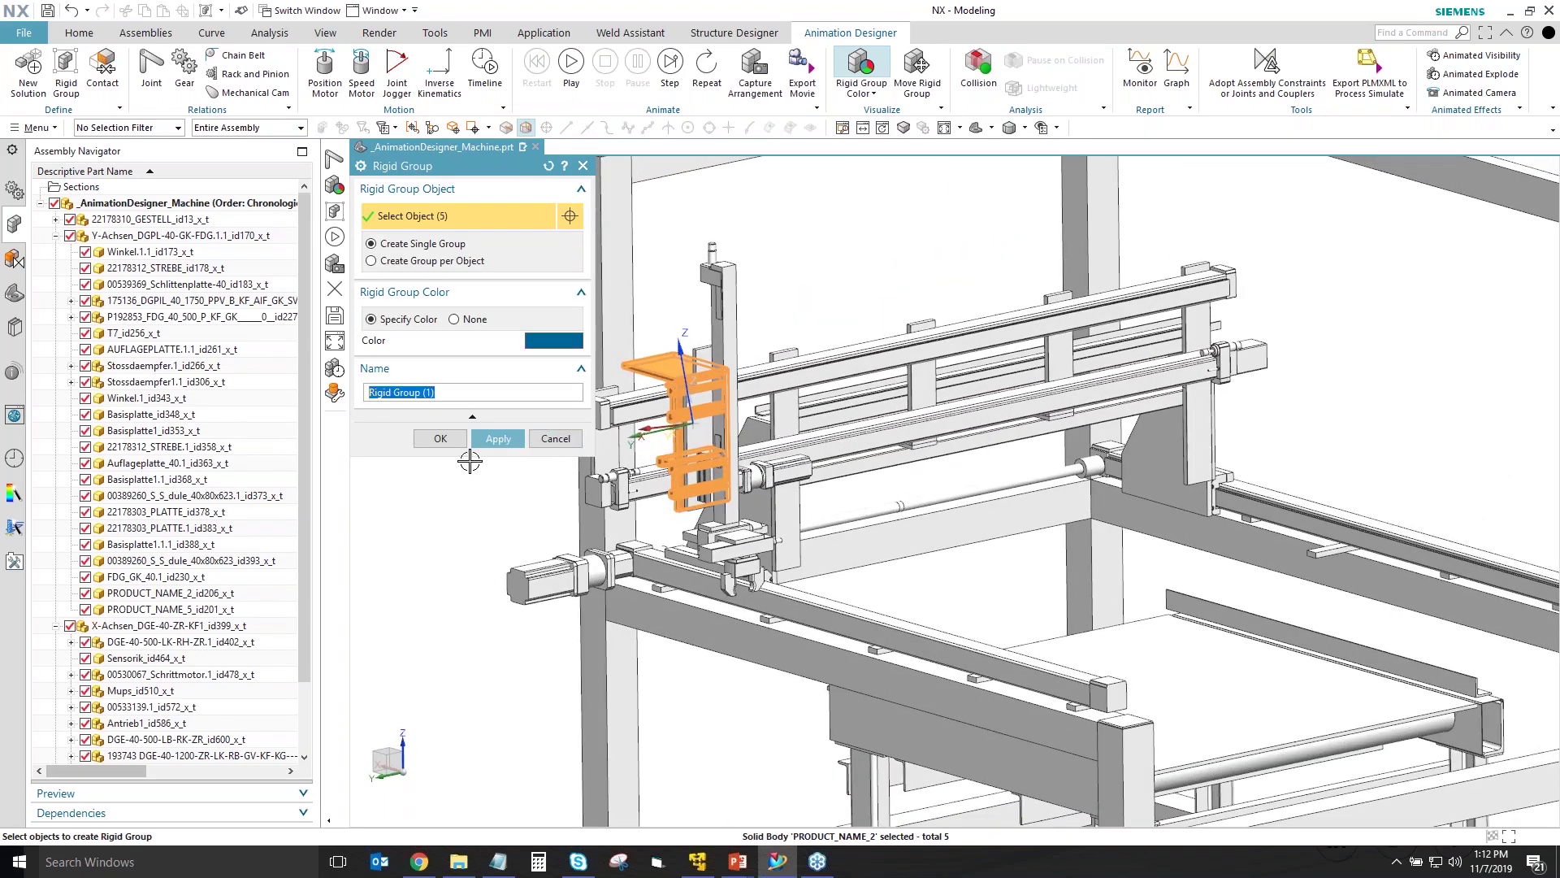
{"action": "left_click", "coordinate": [494, 440]}
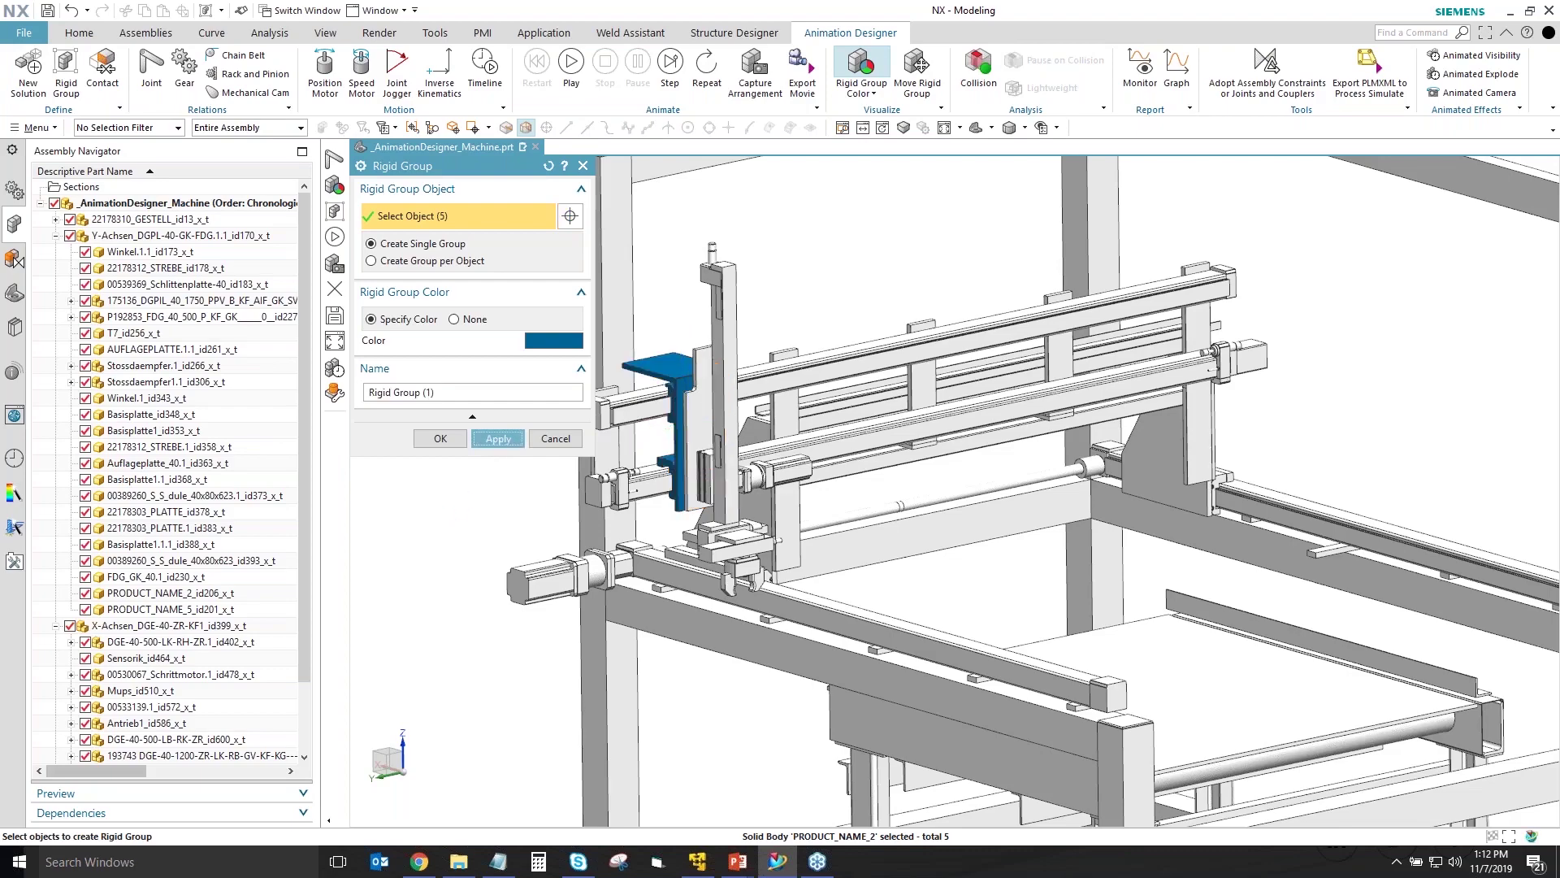
- Select the vertical Z-axis column, its slide and the attached motor bodies as objects of a second rigid group
{"action": "scroll", "coordinate": [641, 498], "scroll_direction": "up", "scroll_amount": 4}
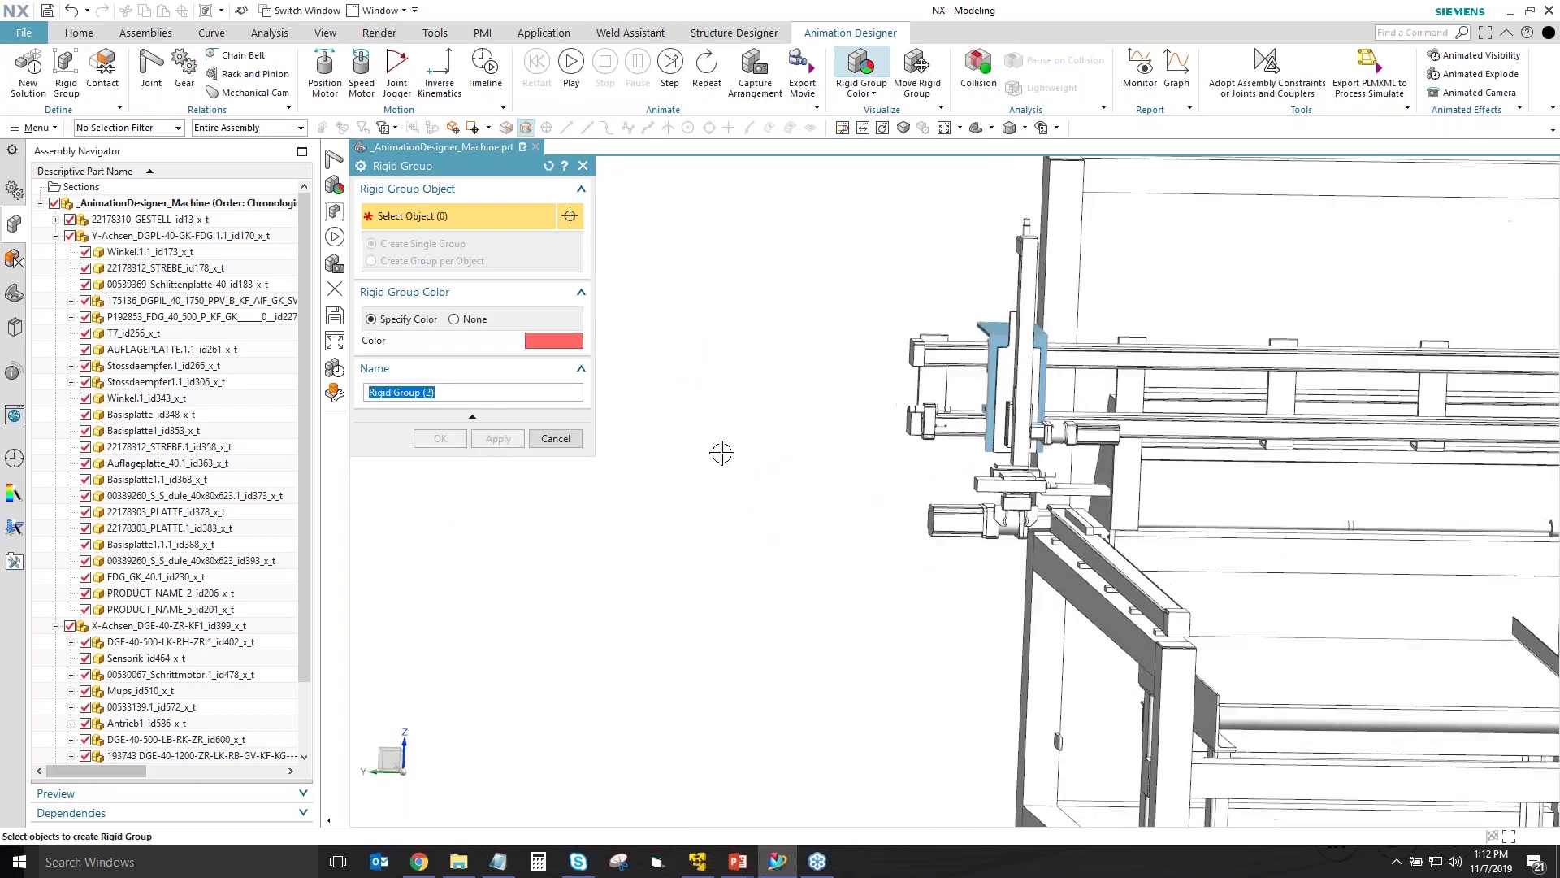
{"action": "scroll", "coordinate": [991, 247], "scroll_direction": "up", "scroll_amount": 1}
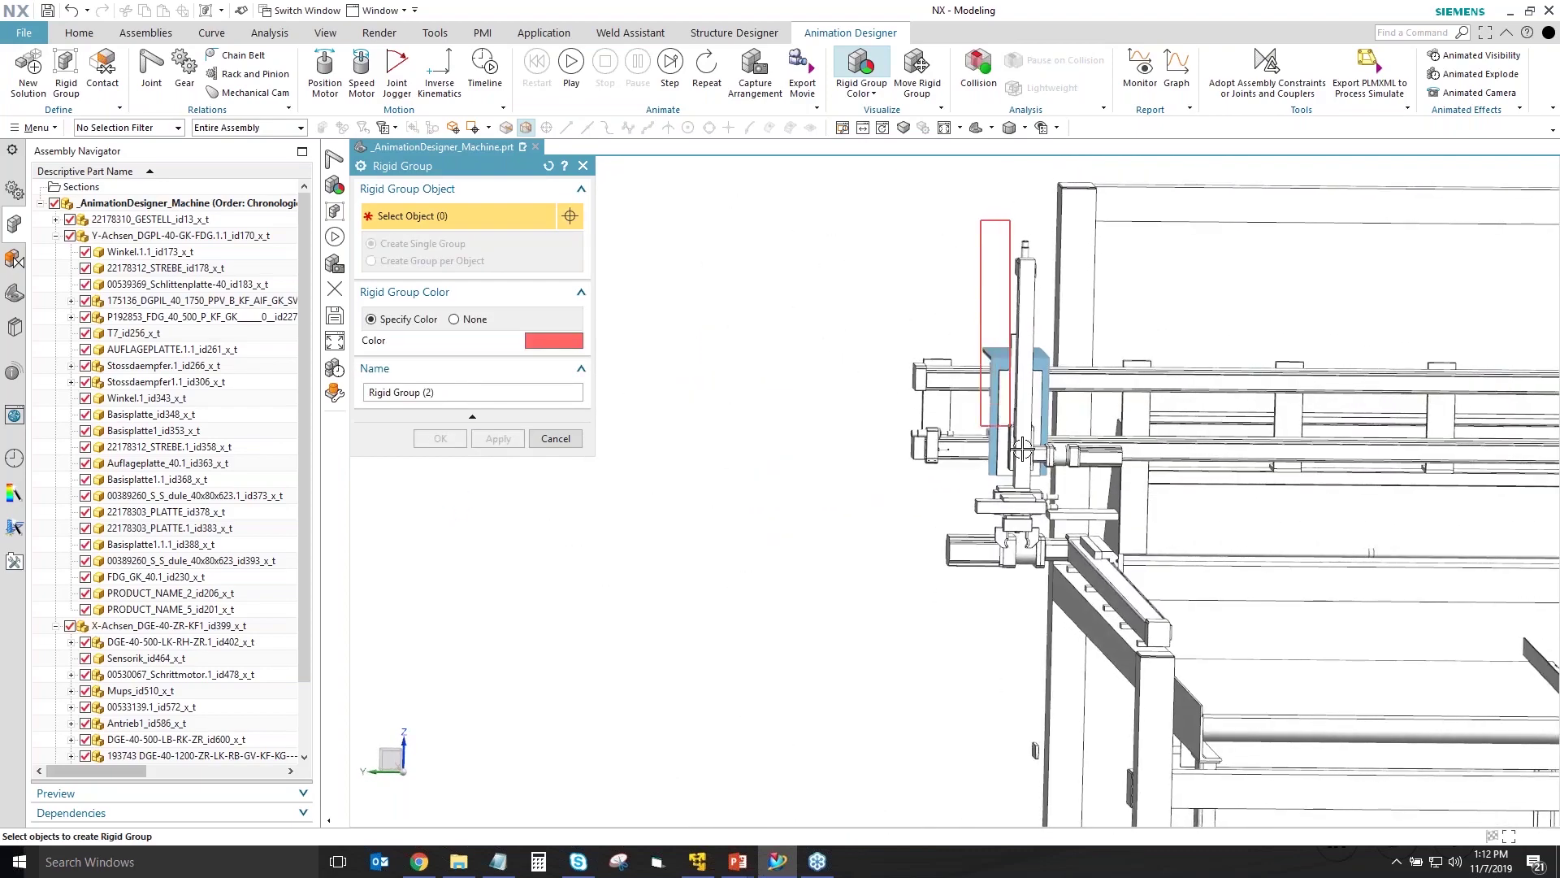
{"action": "left_click", "coordinate": [1053, 488]}
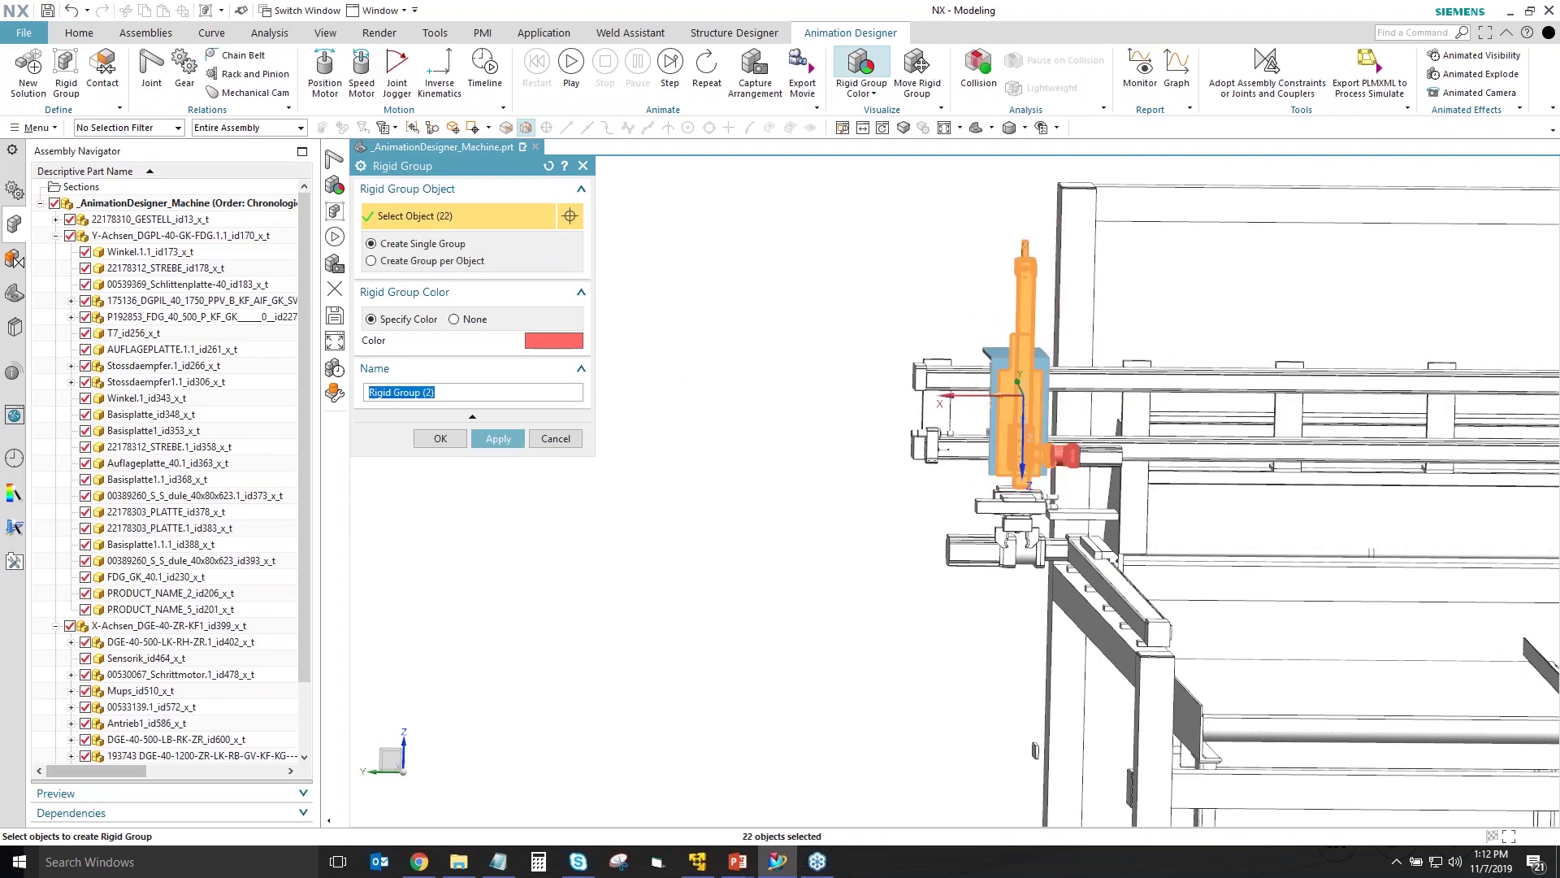
{"action": "left_click", "coordinate": [1084, 458]}
{"action": "scroll", "coordinate": [1144, 459], "scroll_direction": "up", "scroll_amount": 5}
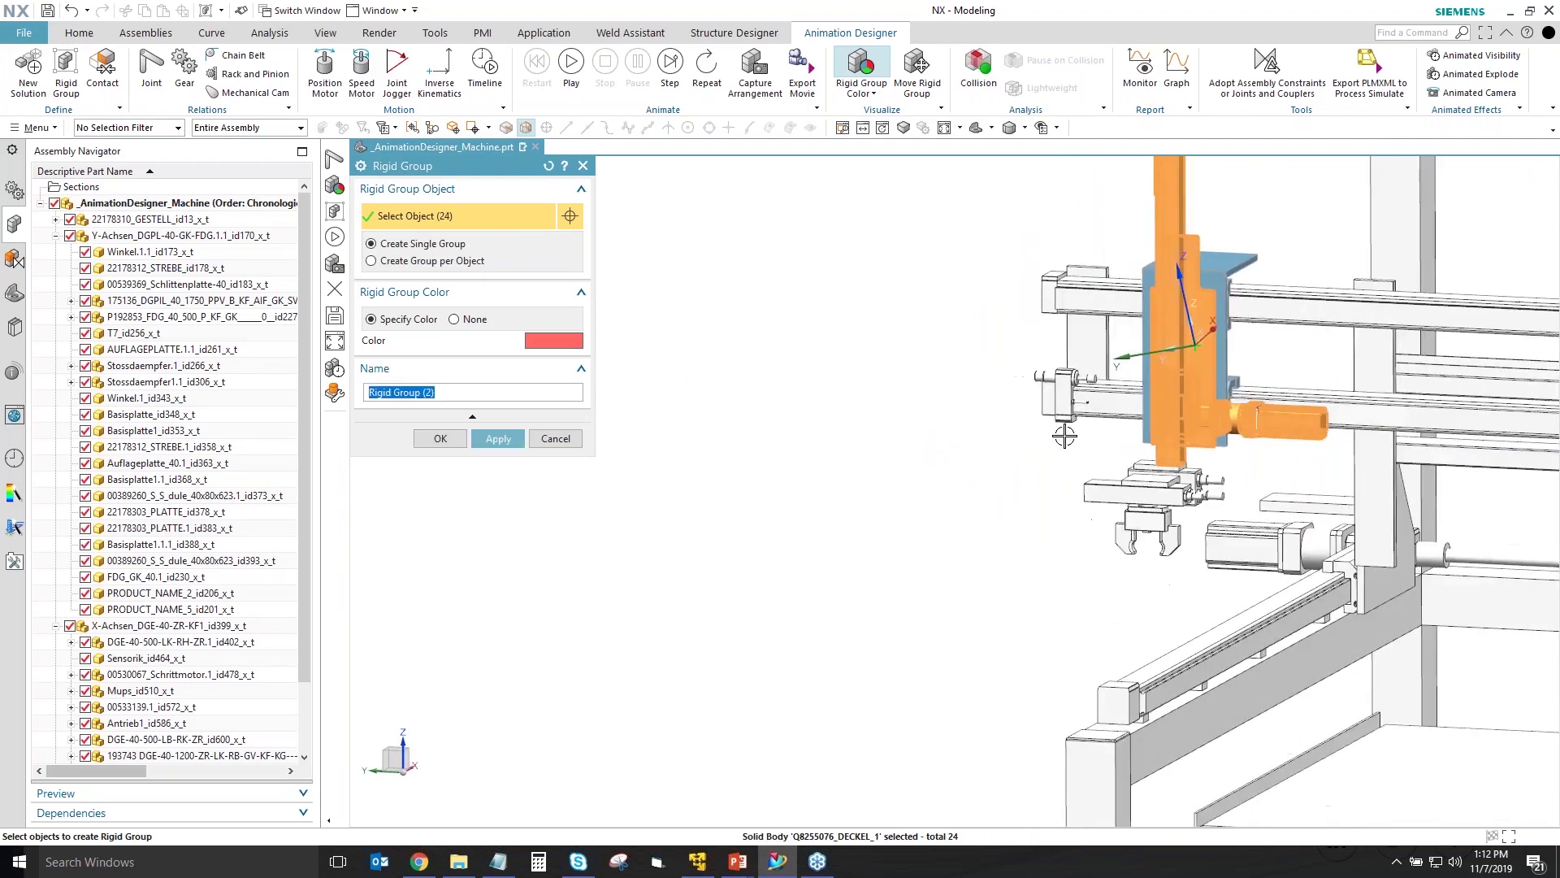
{"action": "scroll", "coordinate": [1145, 455], "scroll_direction": "up", "scroll_amount": 4}
{"action": "left_click", "coordinate": [1210, 400]}
- Add the mounting bracket and actuator bodies directly above the gripper and create the second rigid group from the whole selection
{"action": "scroll", "coordinate": [1187, 508], "scroll_direction": "down", "scroll_amount": 5}
{"action": "left_click", "coordinate": [1078, 498]}
{"action": "left_click", "coordinate": [1036, 481]}
{"action": "left_click", "coordinate": [958, 527]}
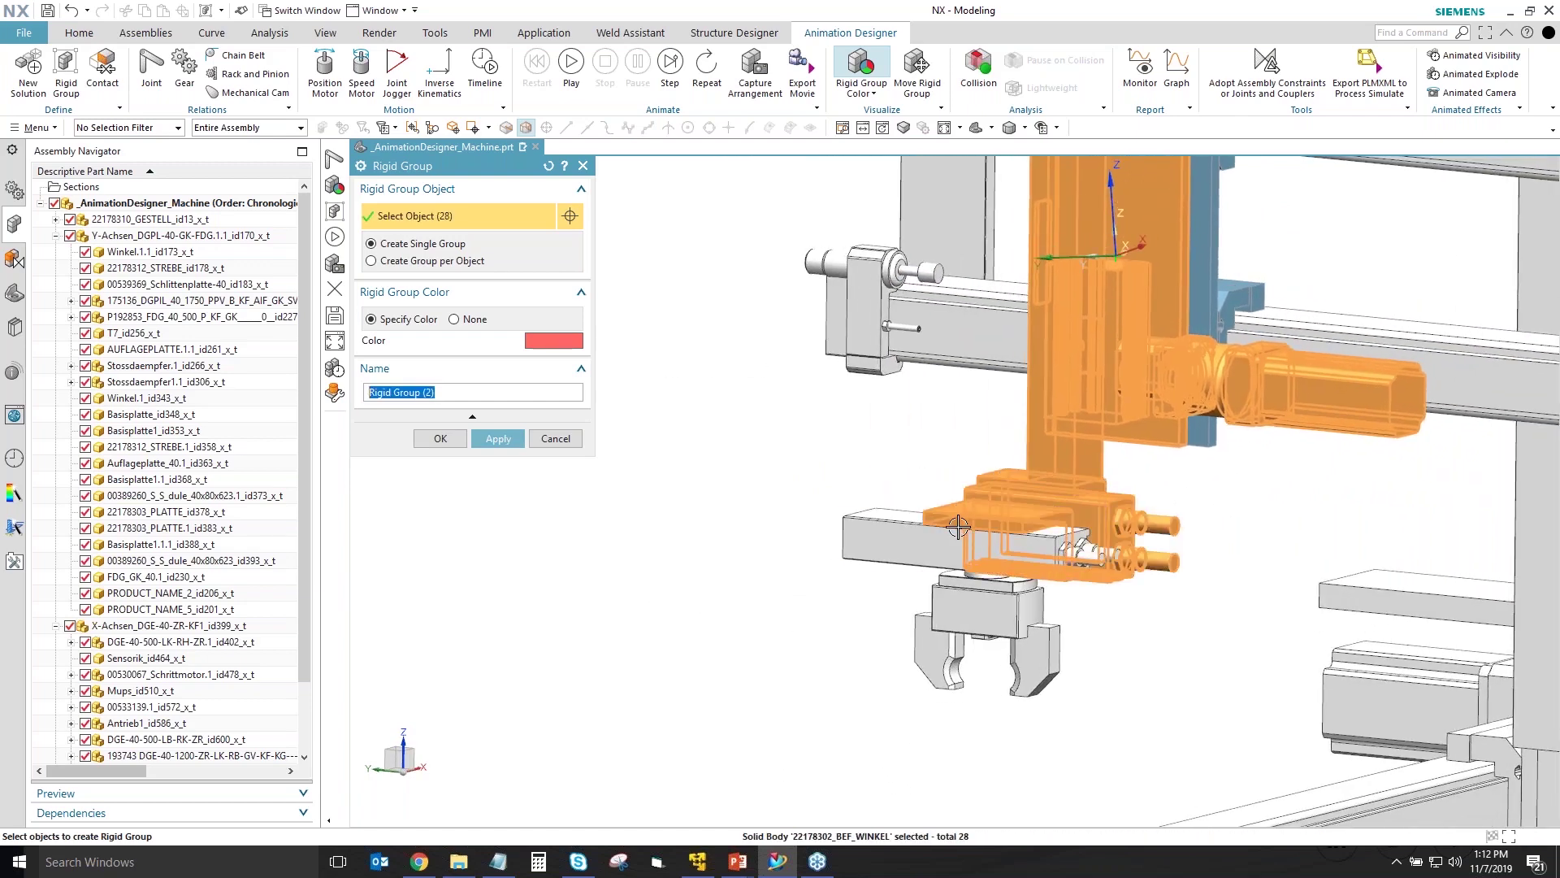
{"action": "left_click", "coordinate": [958, 527]}
{"action": "middle_click_drag", "start_coordinate": [836, 463], "coordinate": [838, 473]}
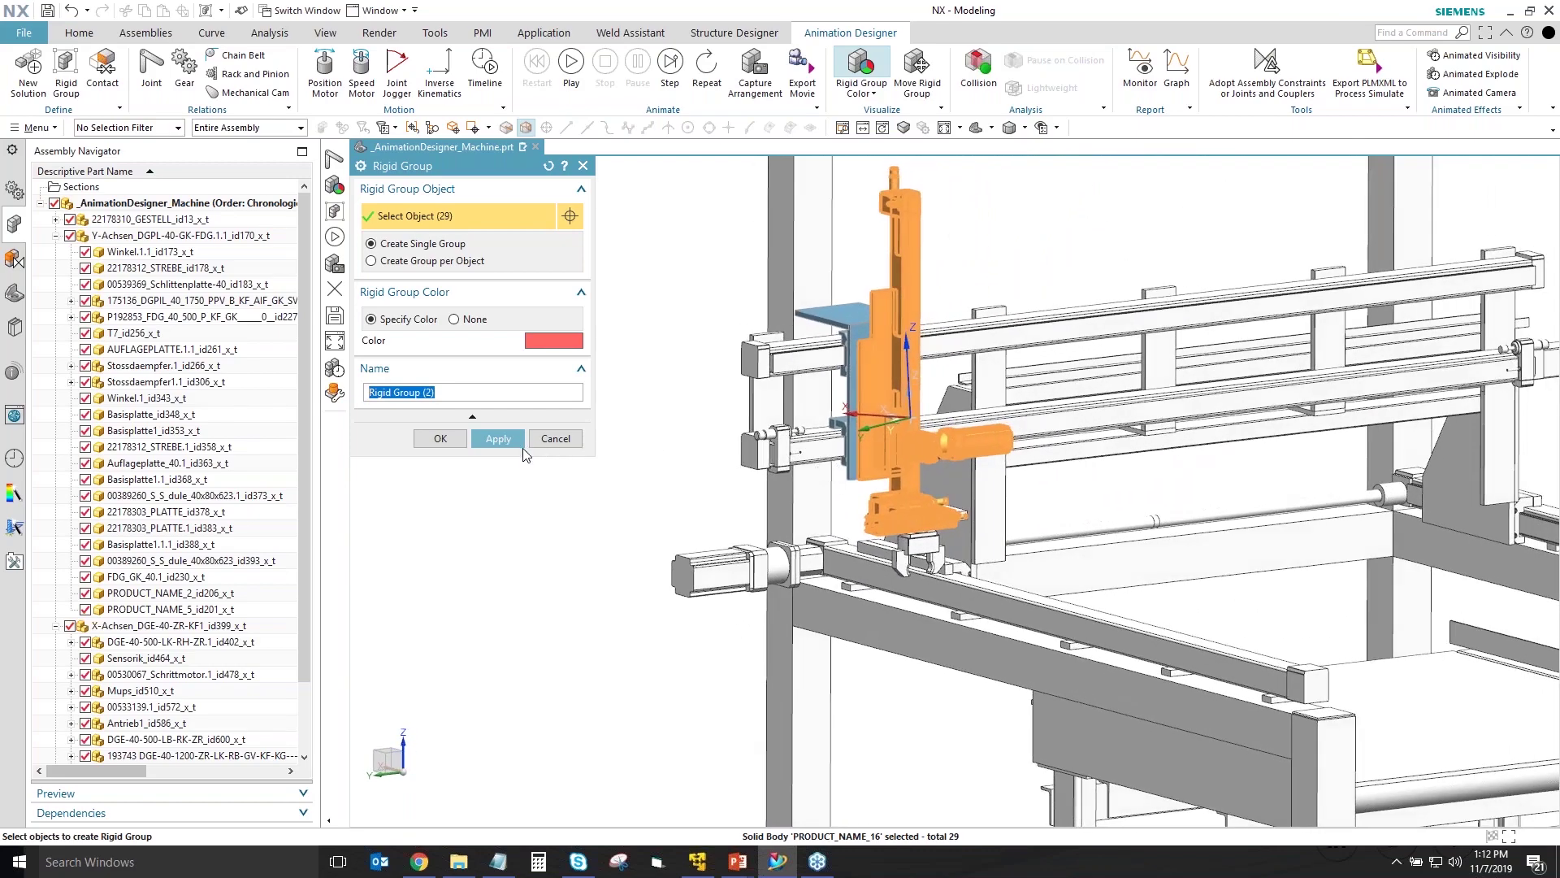
{"action": "left_click", "coordinate": [498, 438]}
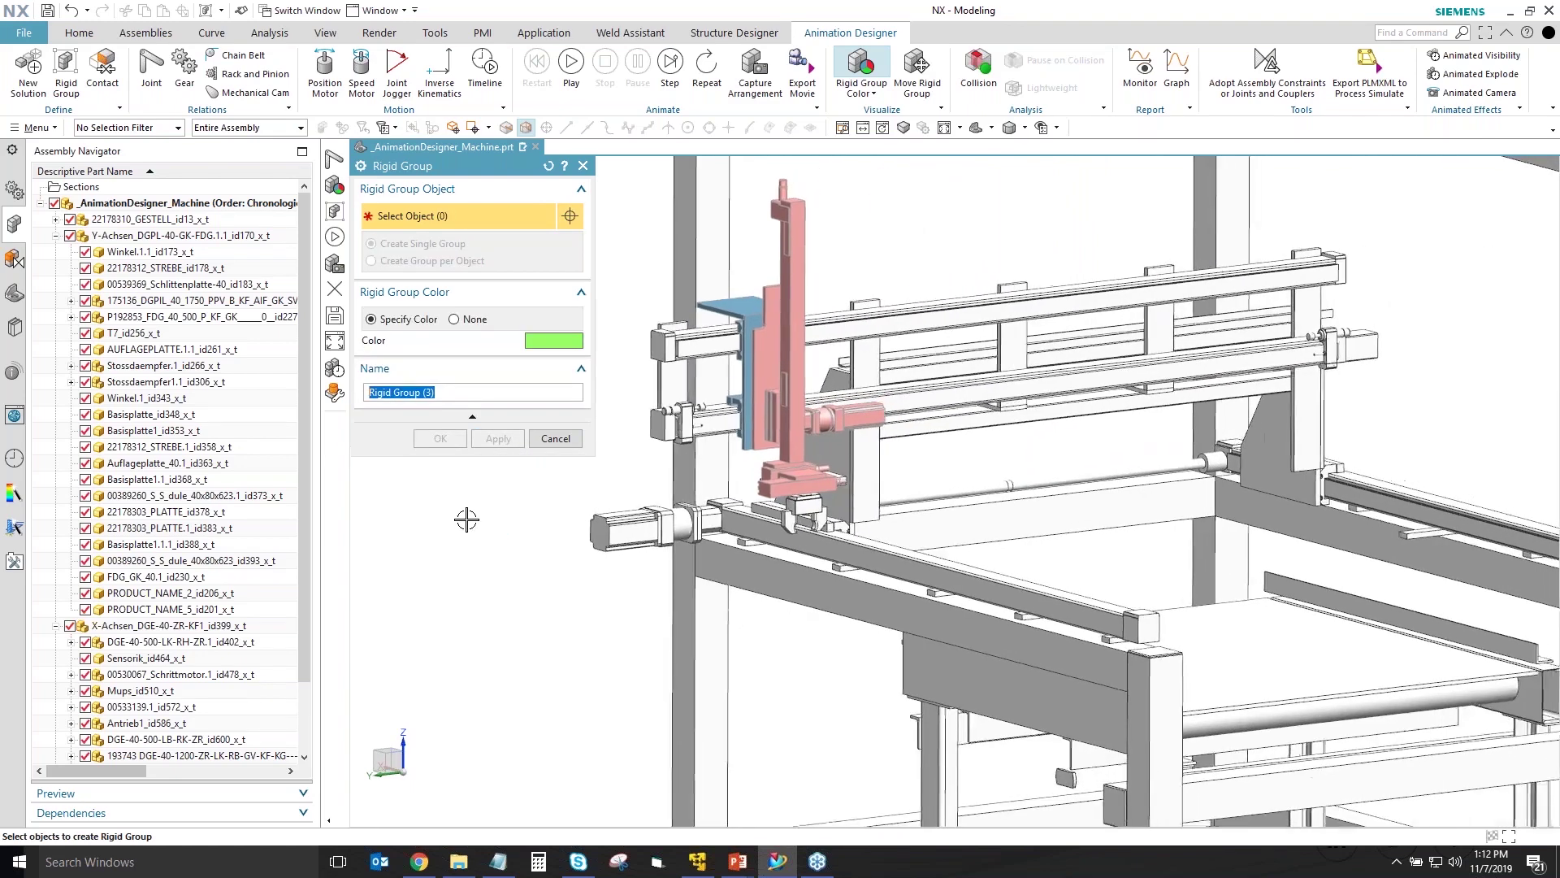
- Create a third rigid group from the Y-axis gantry beams, its uprights and the carriage blocks at both ends
{"action": "left_click", "coordinate": [1036, 344]}
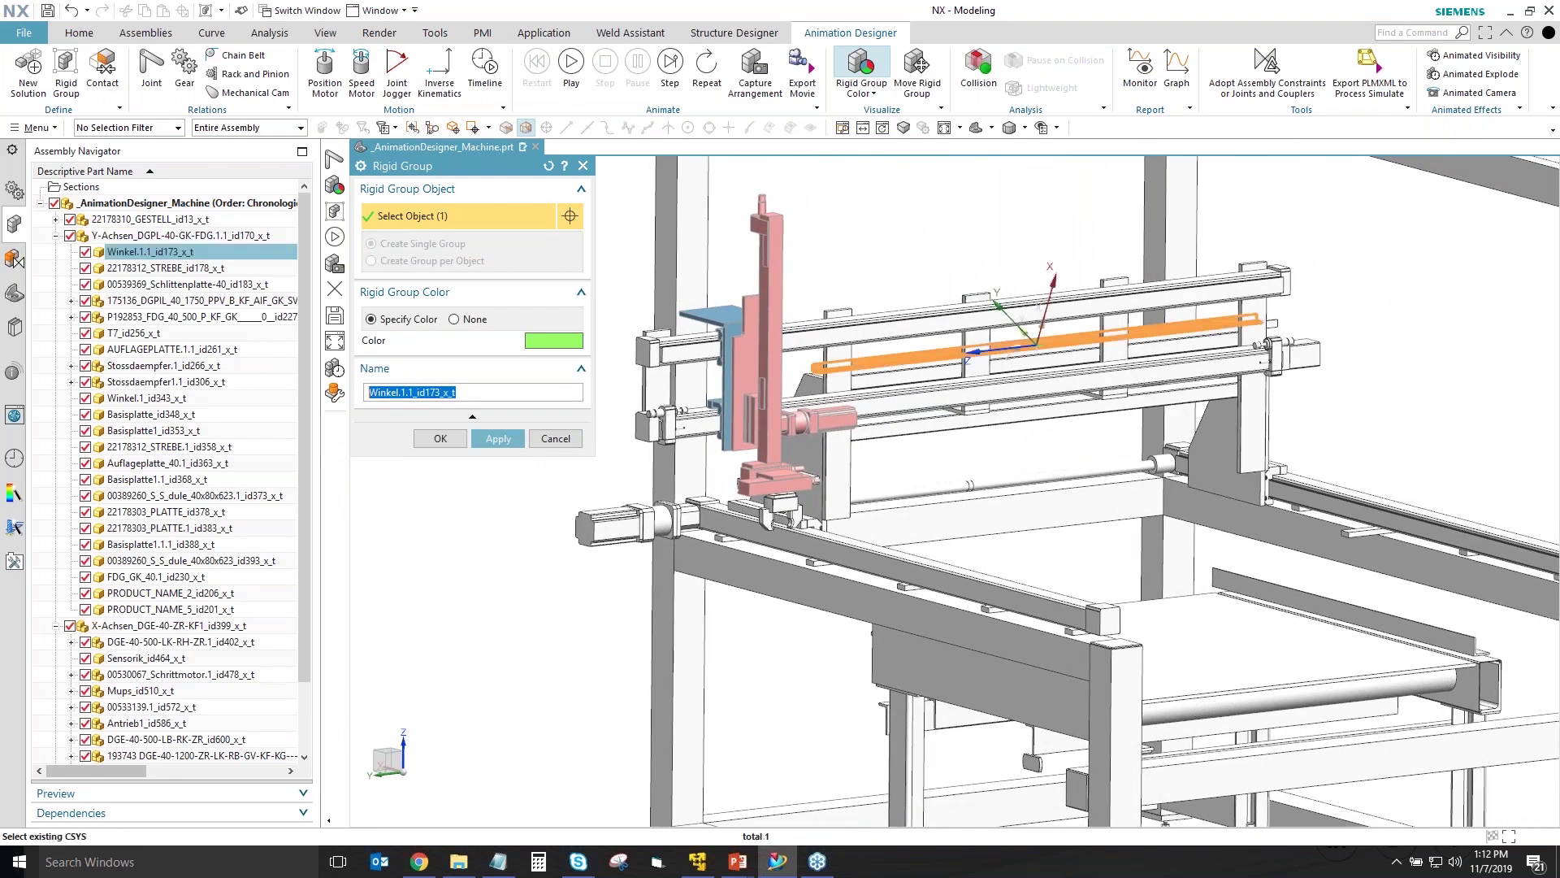
{"action": "left_click_drag", "start_coordinate": [625, 244], "coordinate": [1332, 569]}
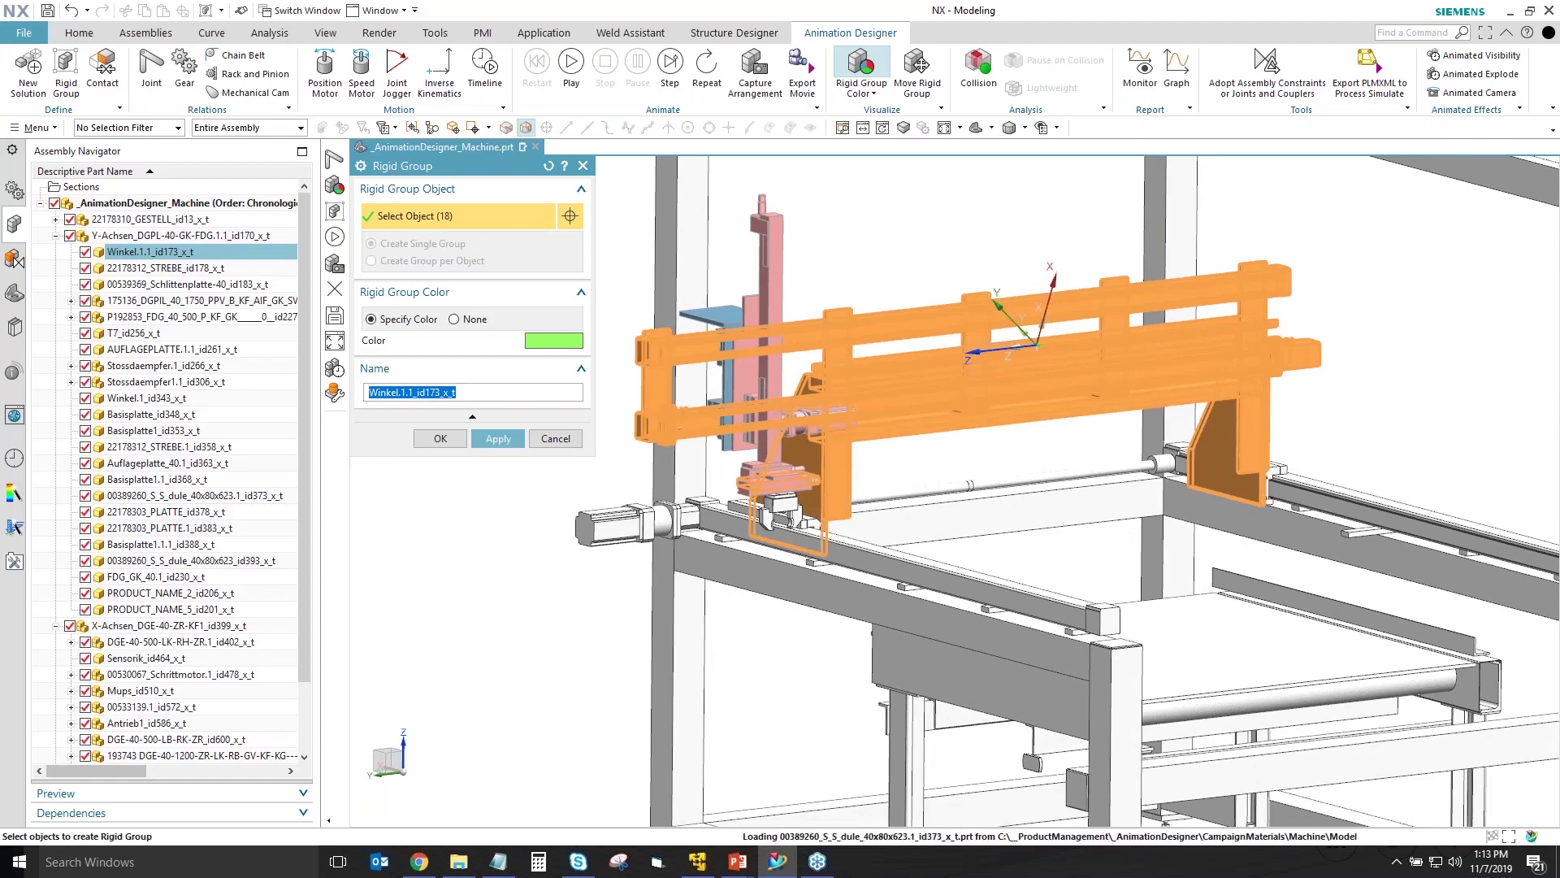
{"action": "left_click", "coordinate": [1247, 486]}
{"action": "left_click", "coordinate": [809, 506]}
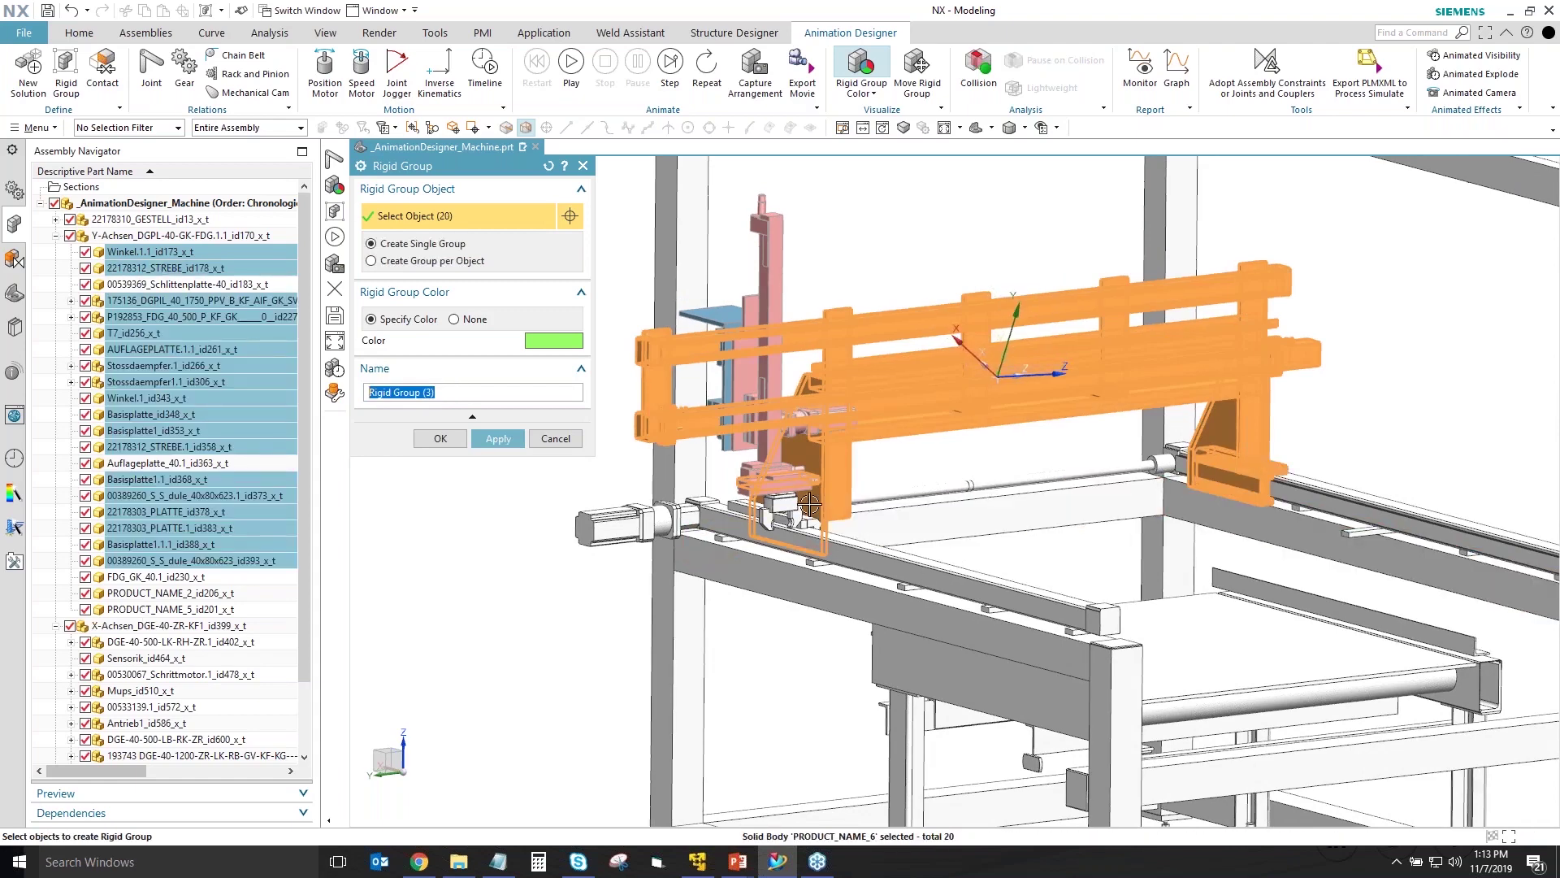
{"action": "middle_click_drag", "start_coordinate": [809, 505], "coordinate": [663, 521], "text": "shift"}
{"action": "left_click", "coordinate": [662, 521]}
{"action": "left_click", "coordinate": [579, 508]}
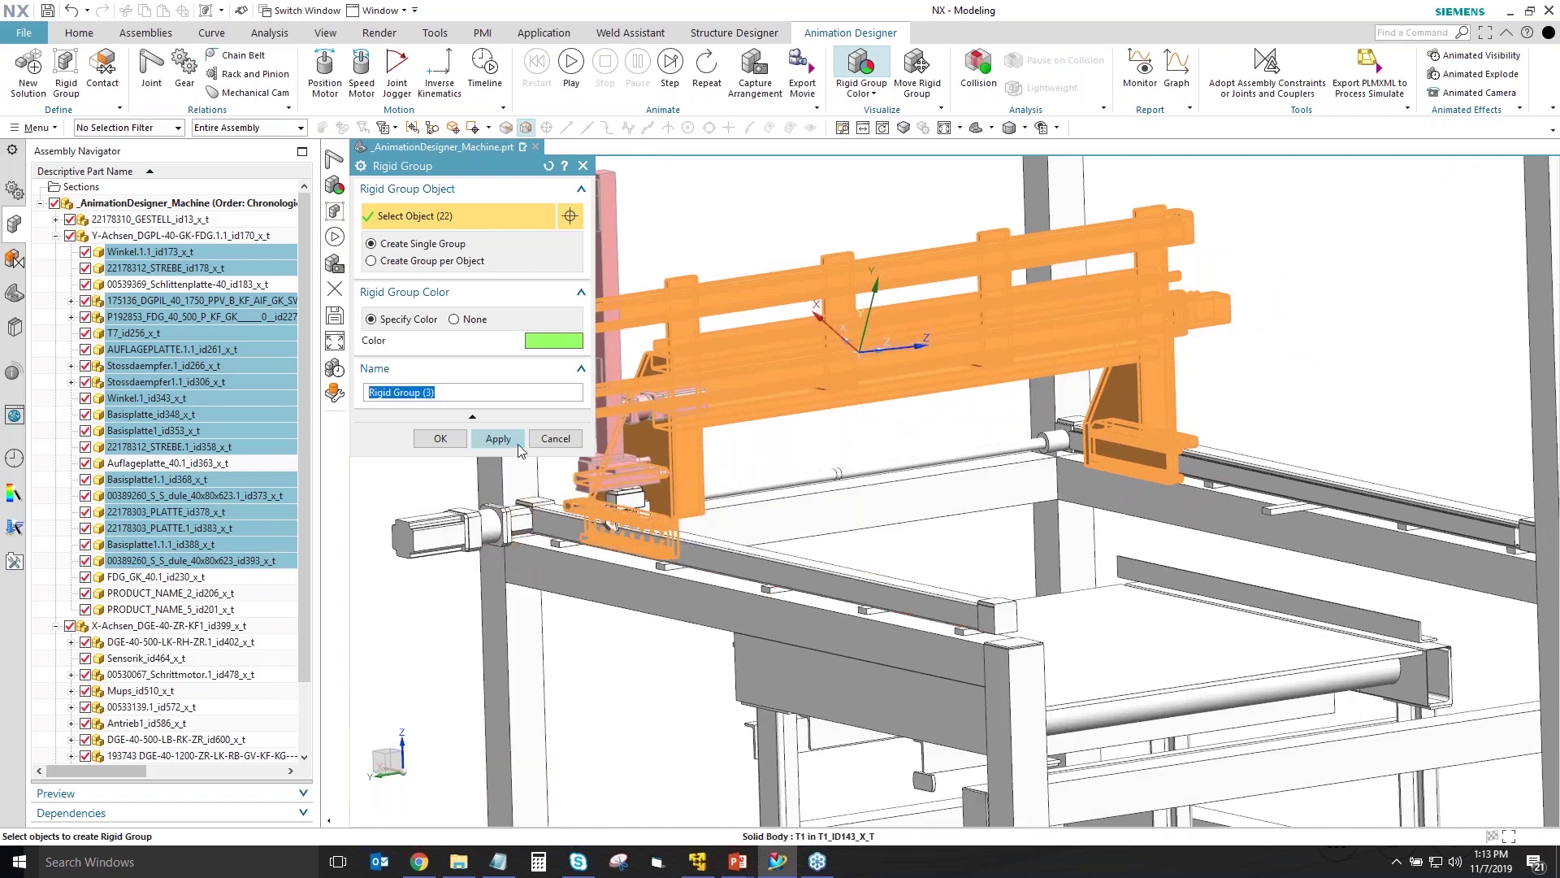
{"action": "left_click", "coordinate": [498, 439]}
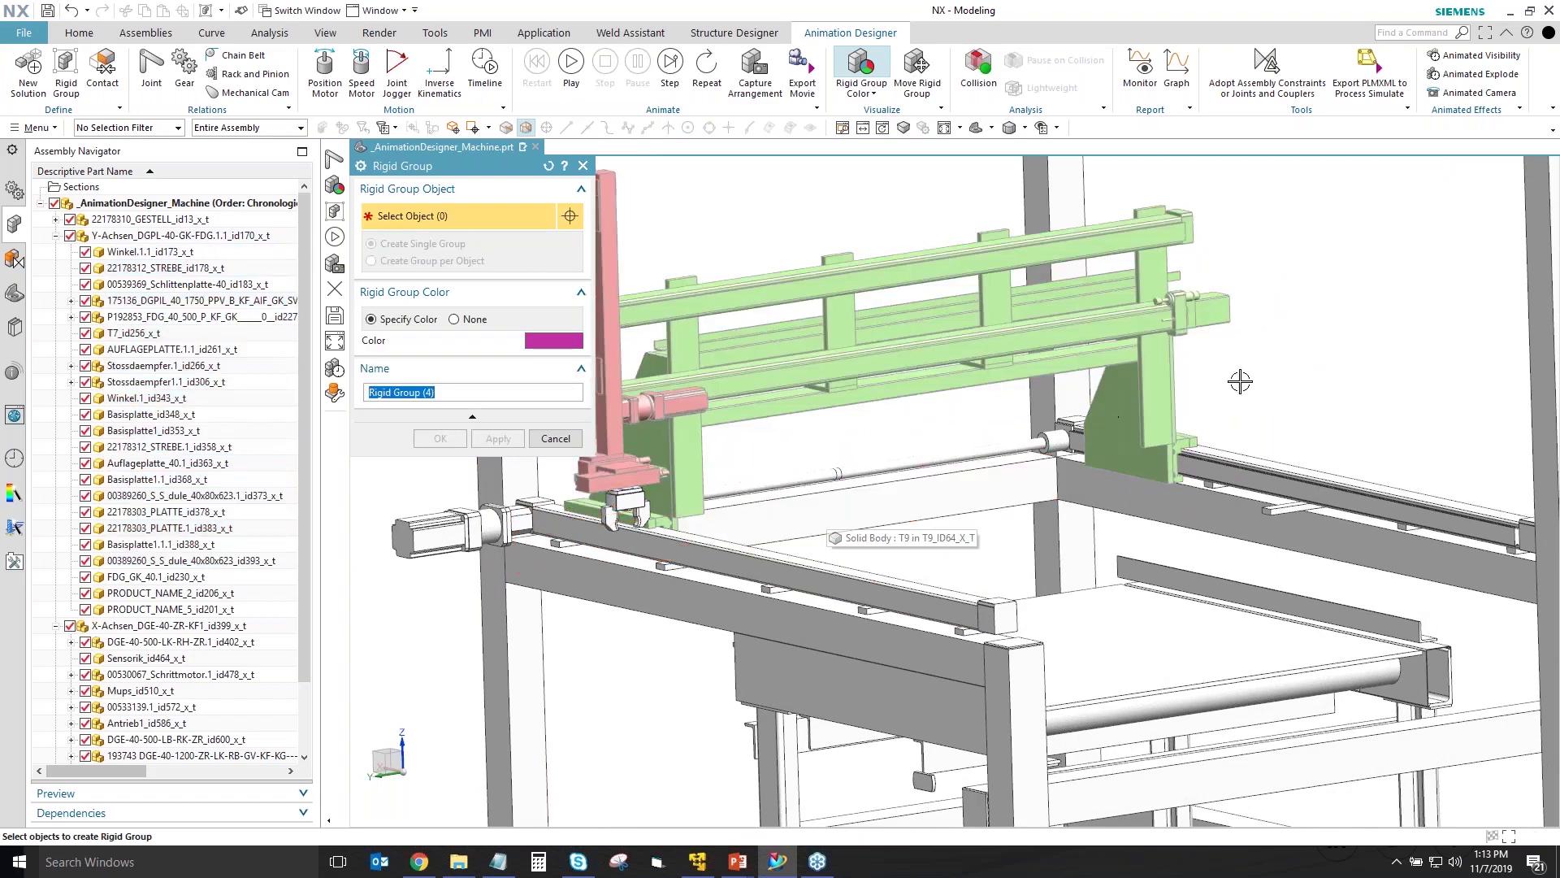
- Create a fourth rigid group from the seven X-Achsen components, DGE-40-500-LK-RH-ZR.1 through DGE-40-500-LB-RK-ZR
{"action": "scroll", "coordinate": [1239, 381], "scroll_direction": "down", "scroll_amount": 1}
{"action": "scroll", "coordinate": [1240, 381], "scroll_direction": "down", "scroll_amount": 1}
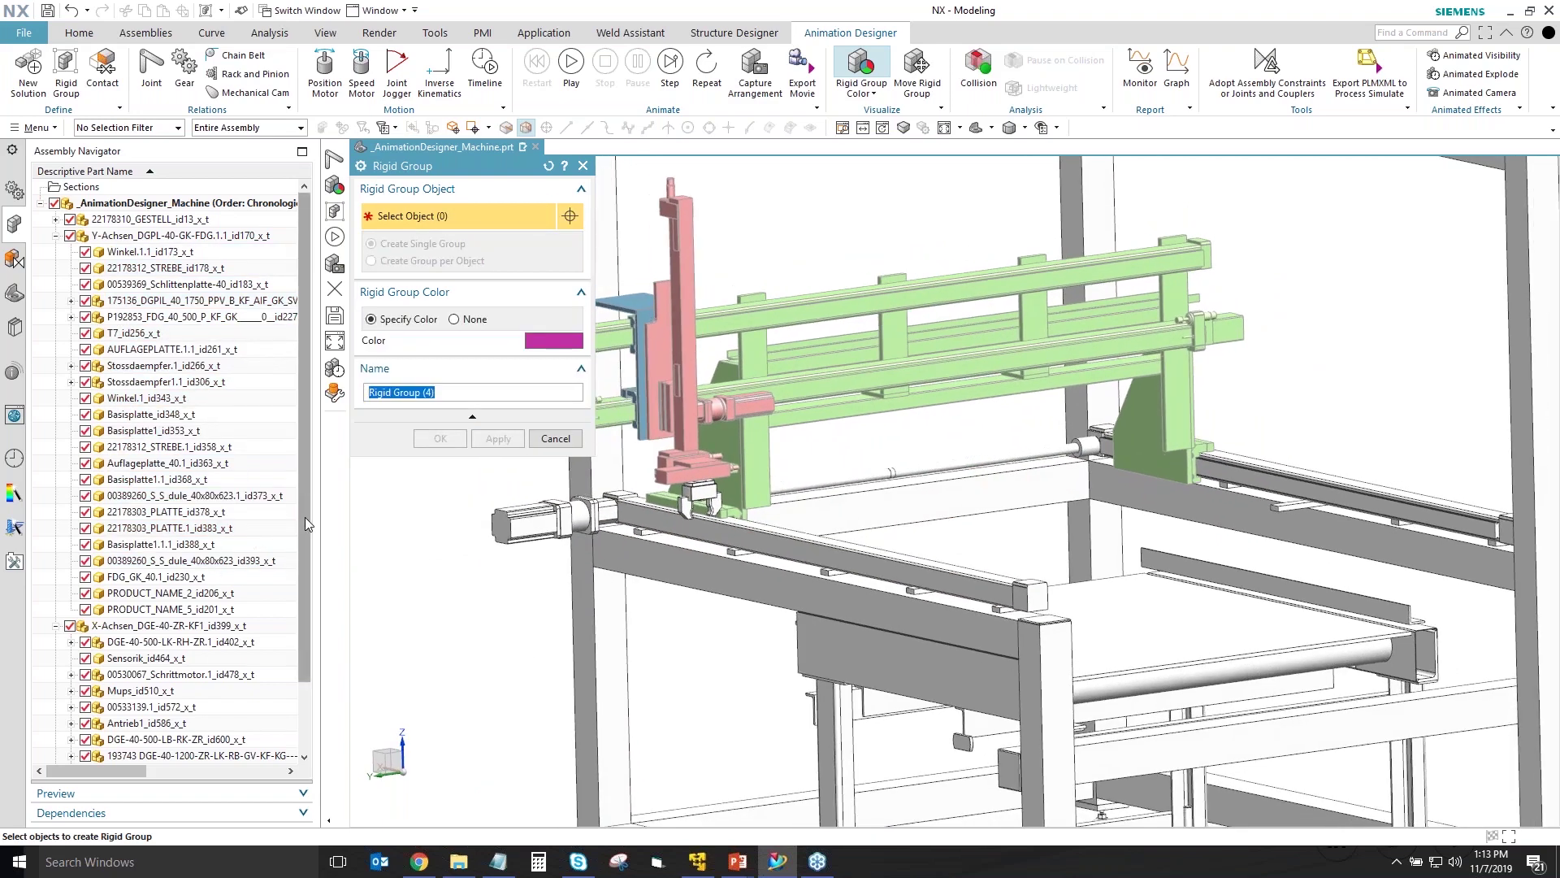
{"action": "scroll", "coordinate": [243, 553], "scroll_direction": "down", "scroll_amount": 2}
{"action": "left_click", "coordinate": [148, 561]}
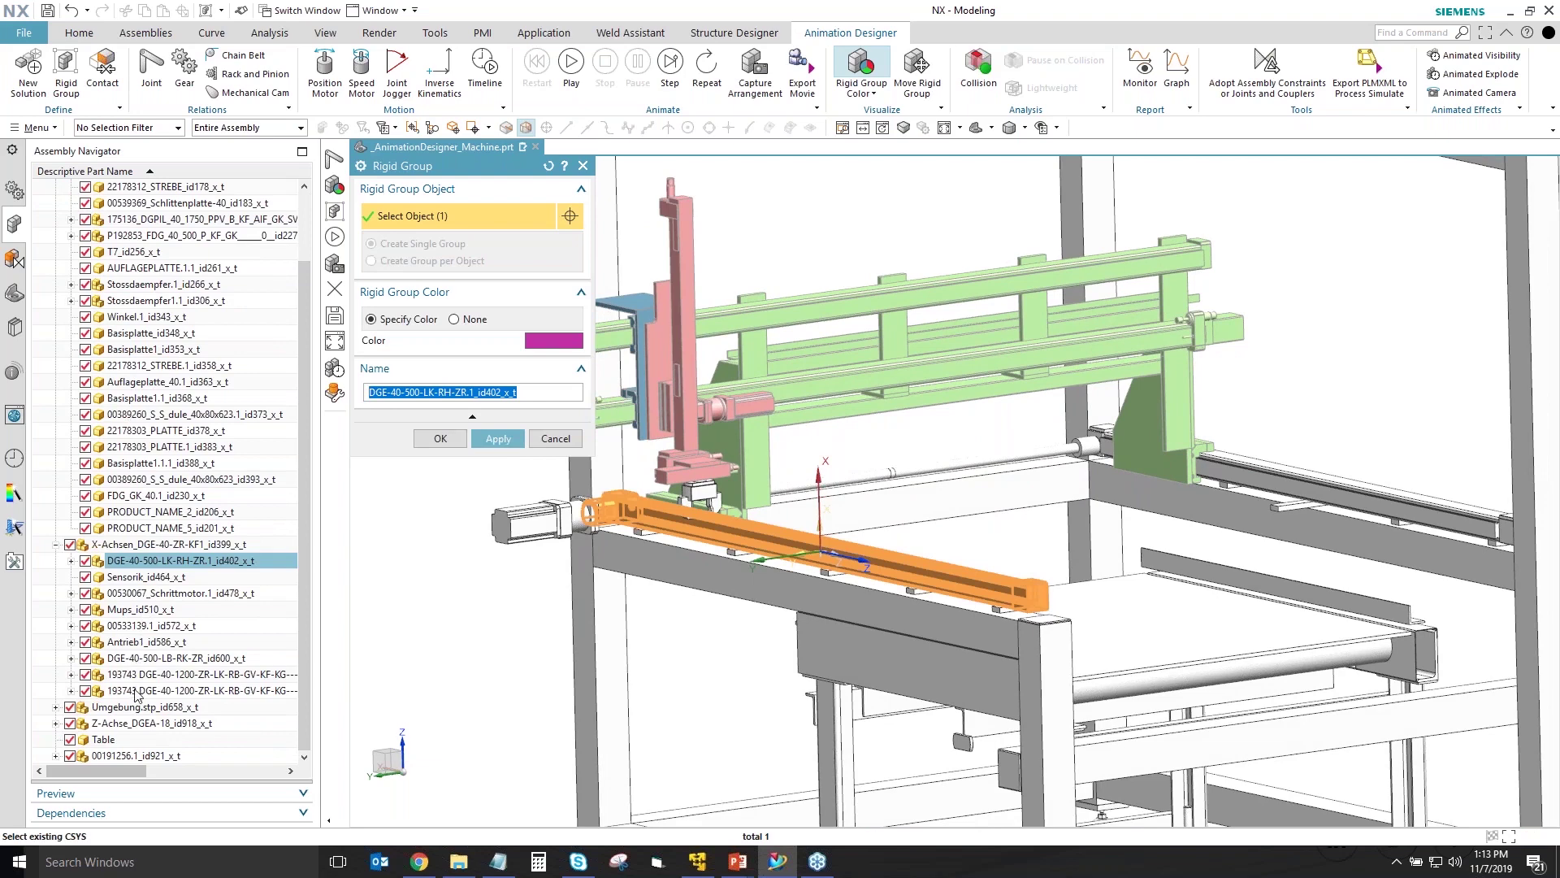
{"action": "left_click", "coordinate": [145, 659], "text": "shift"}
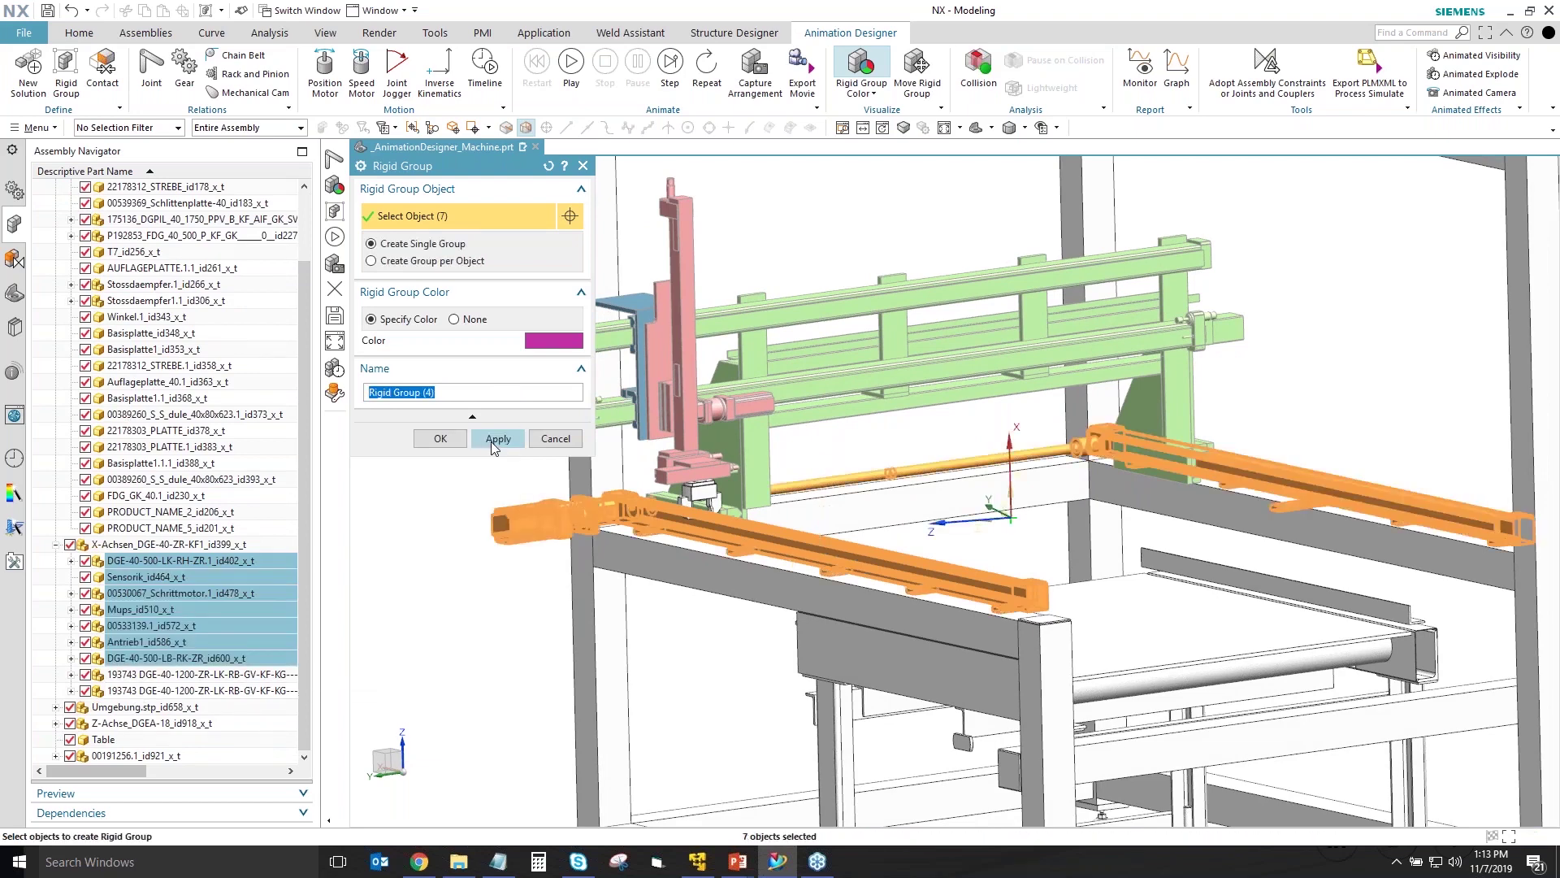
{"action": "left_click", "coordinate": [497, 440]}
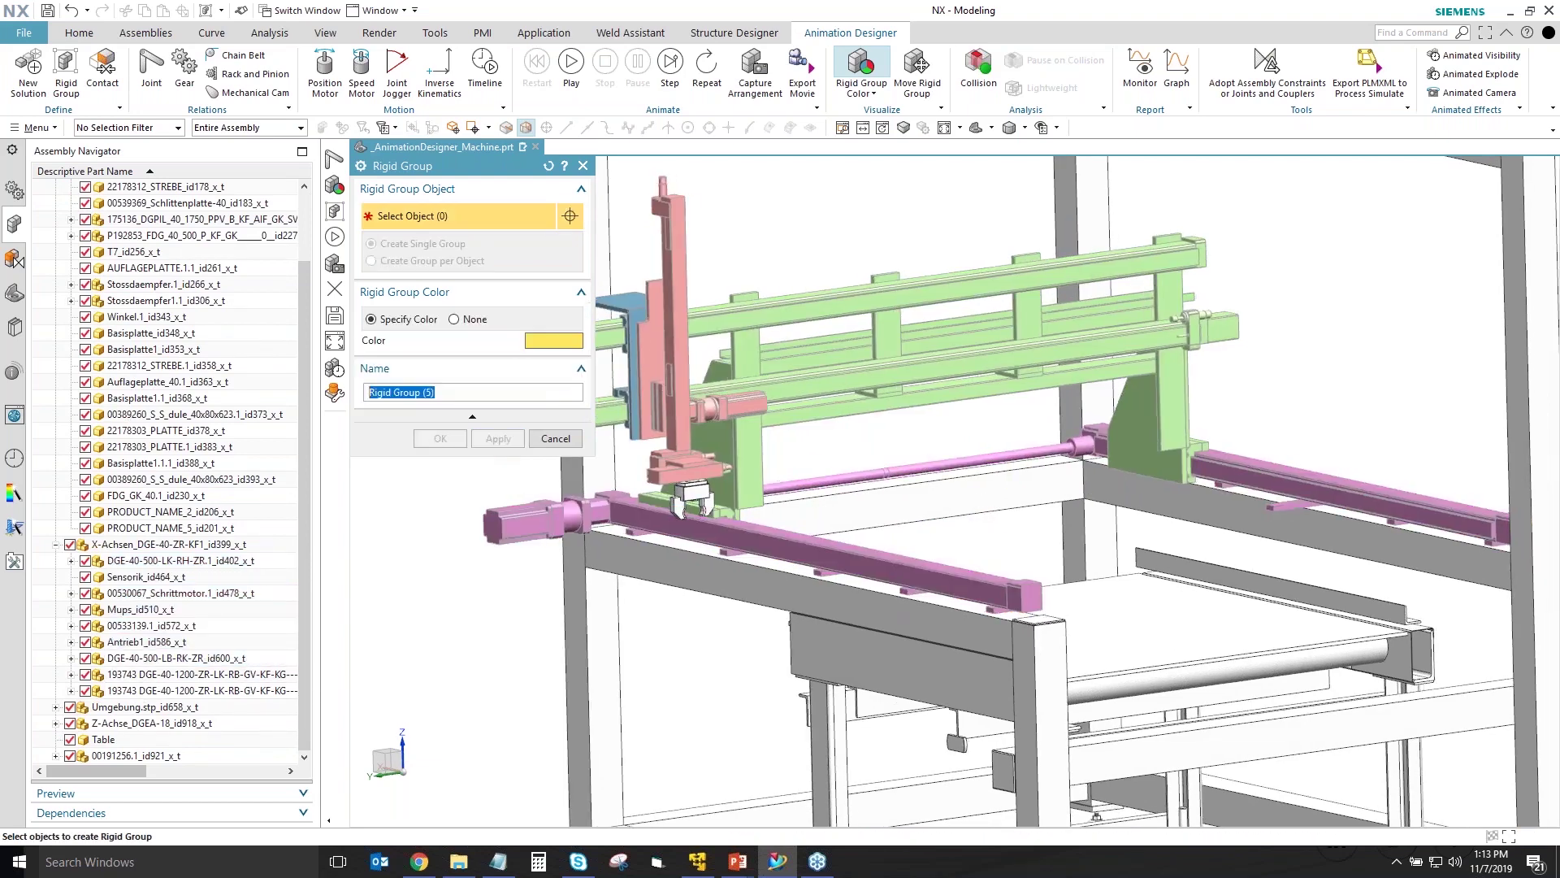
{"action": "scroll", "coordinate": [846, 519], "scroll_direction": "up", "scroll_amount": 8}
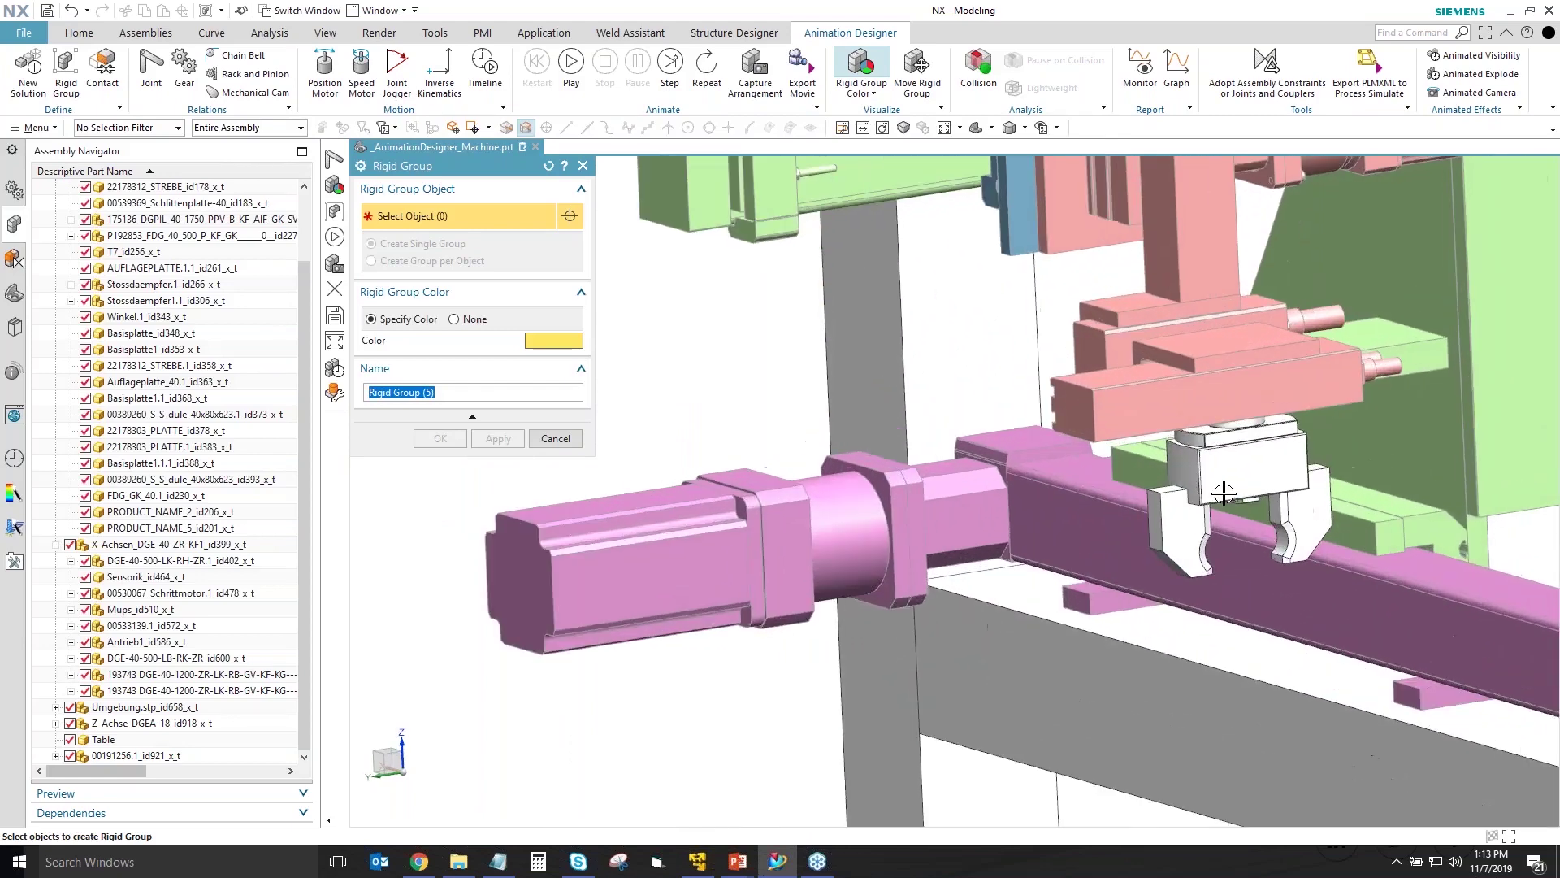
{"action": "left_click", "coordinate": [1222, 471]}
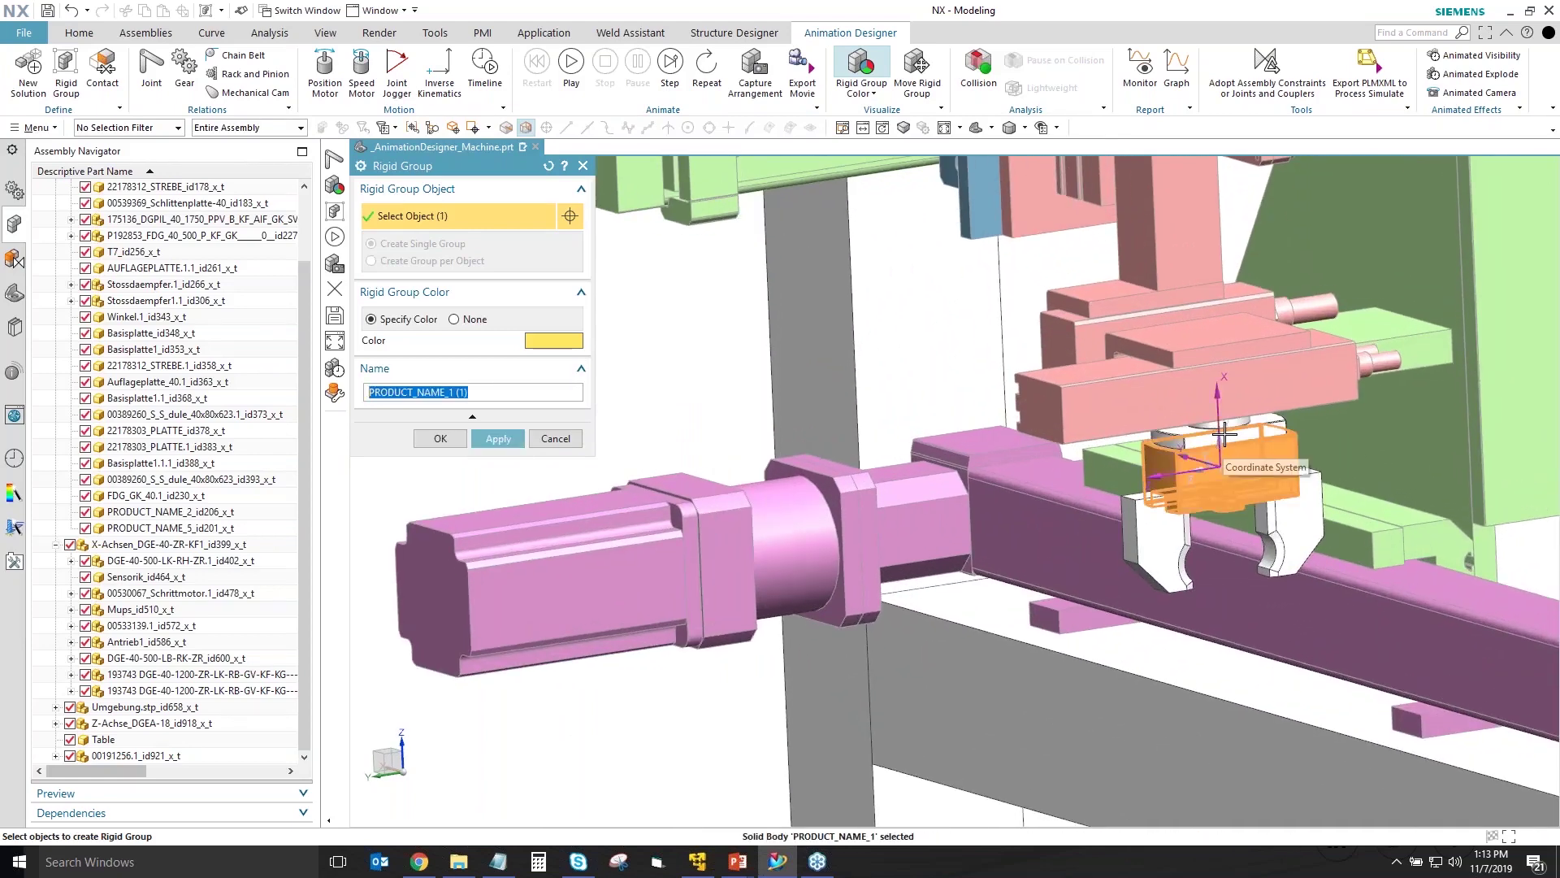
{"action": "left_click", "coordinate": [1215, 463]}
{"action": "left_click", "coordinate": [1156, 540]}
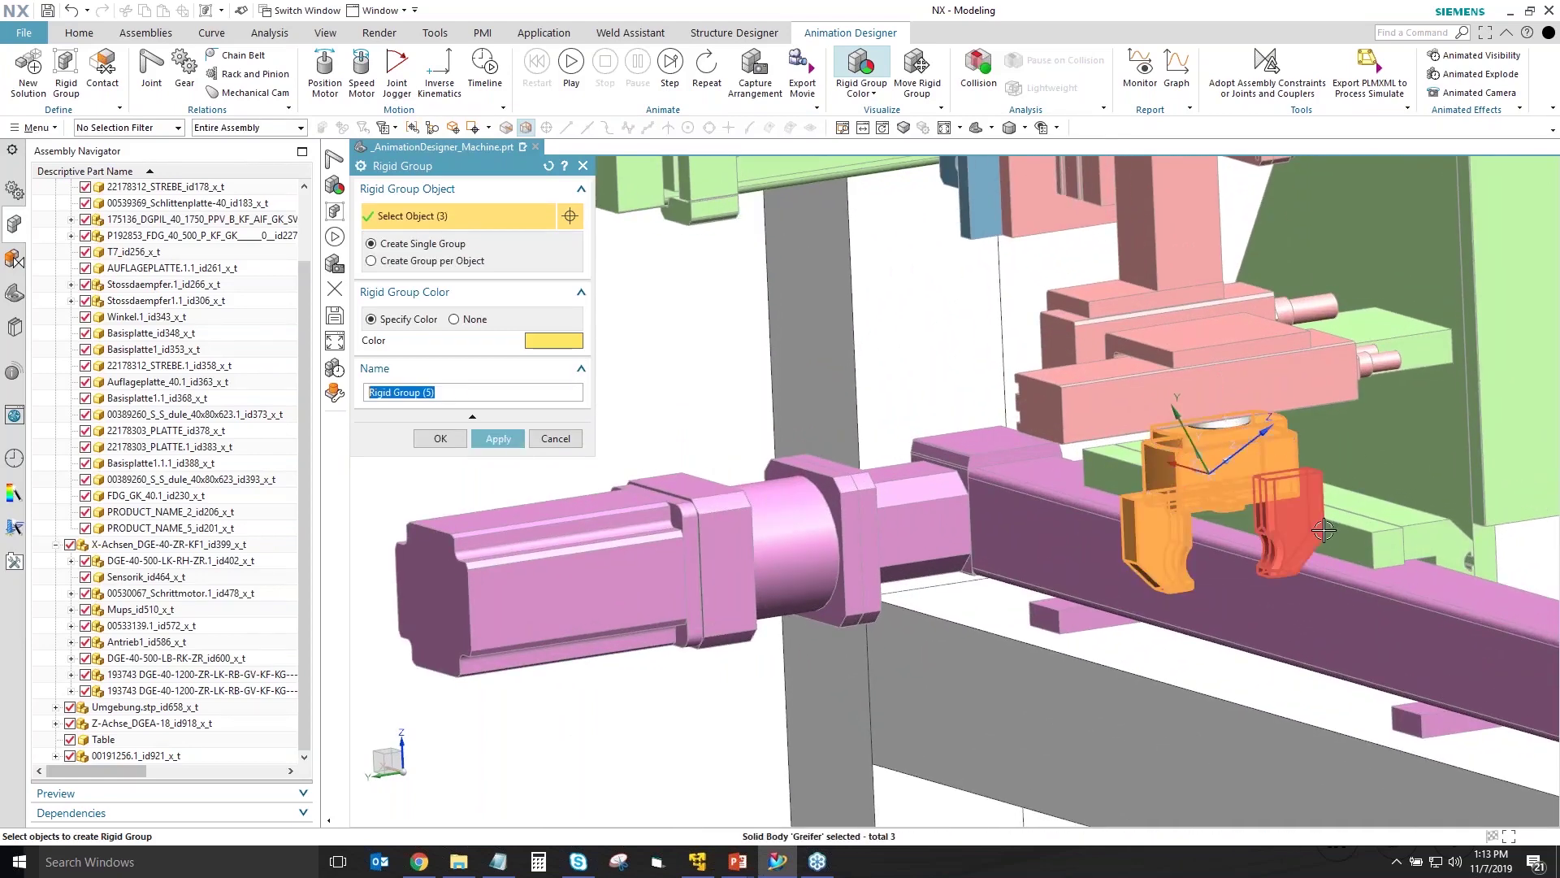
{"action": "left_click", "coordinate": [557, 438]}
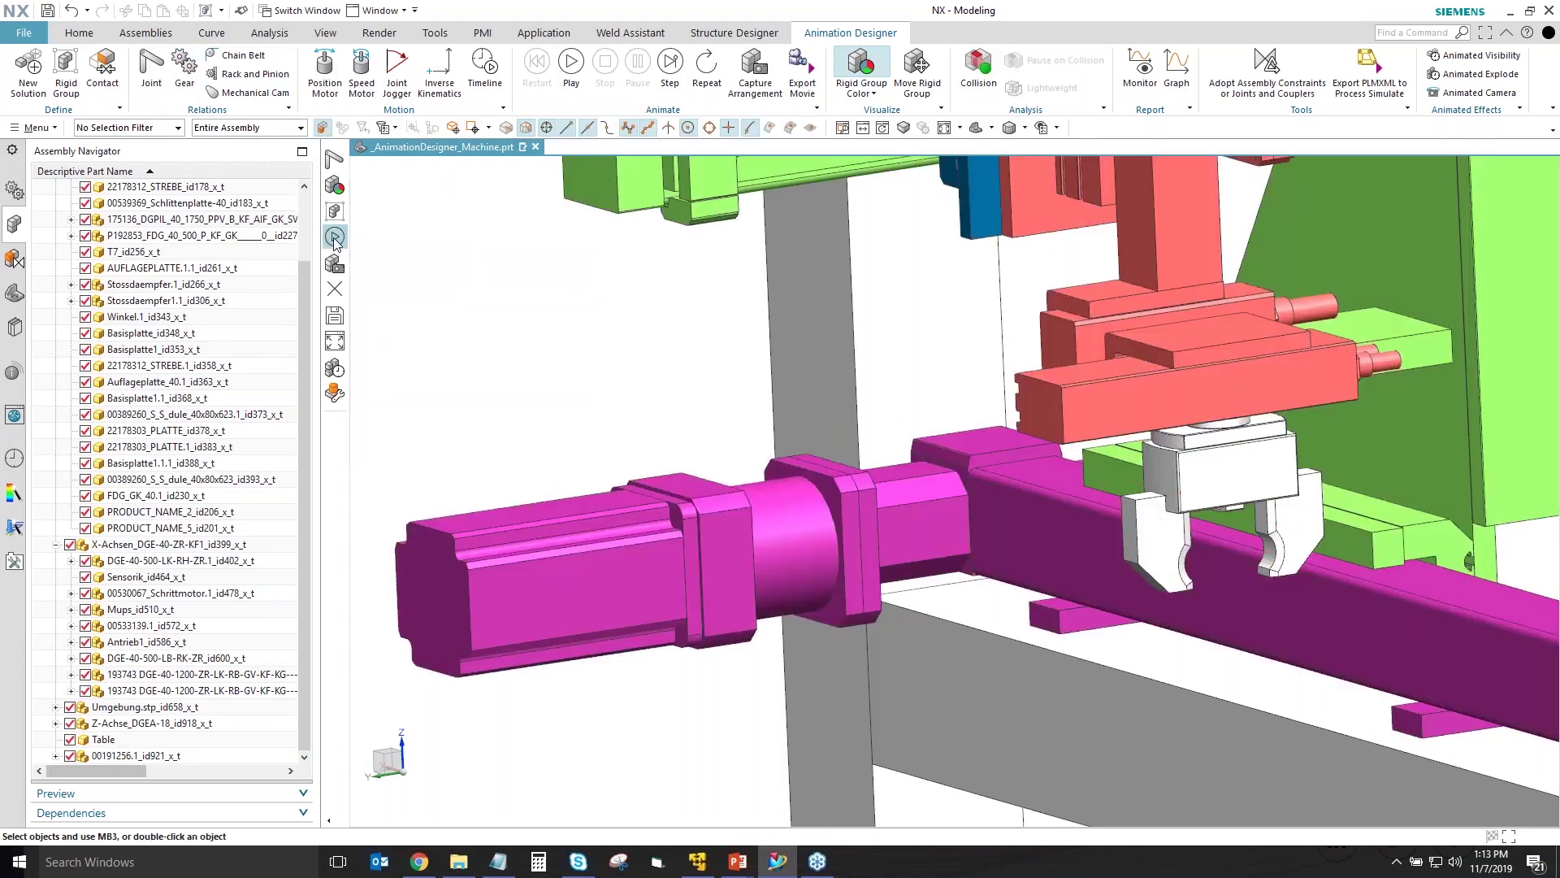
- Add the round flange body directly above the gripper to the red Z-axis rigid group, Rigid Group (2)
{"action": "left_click", "coordinate": [13, 192]}
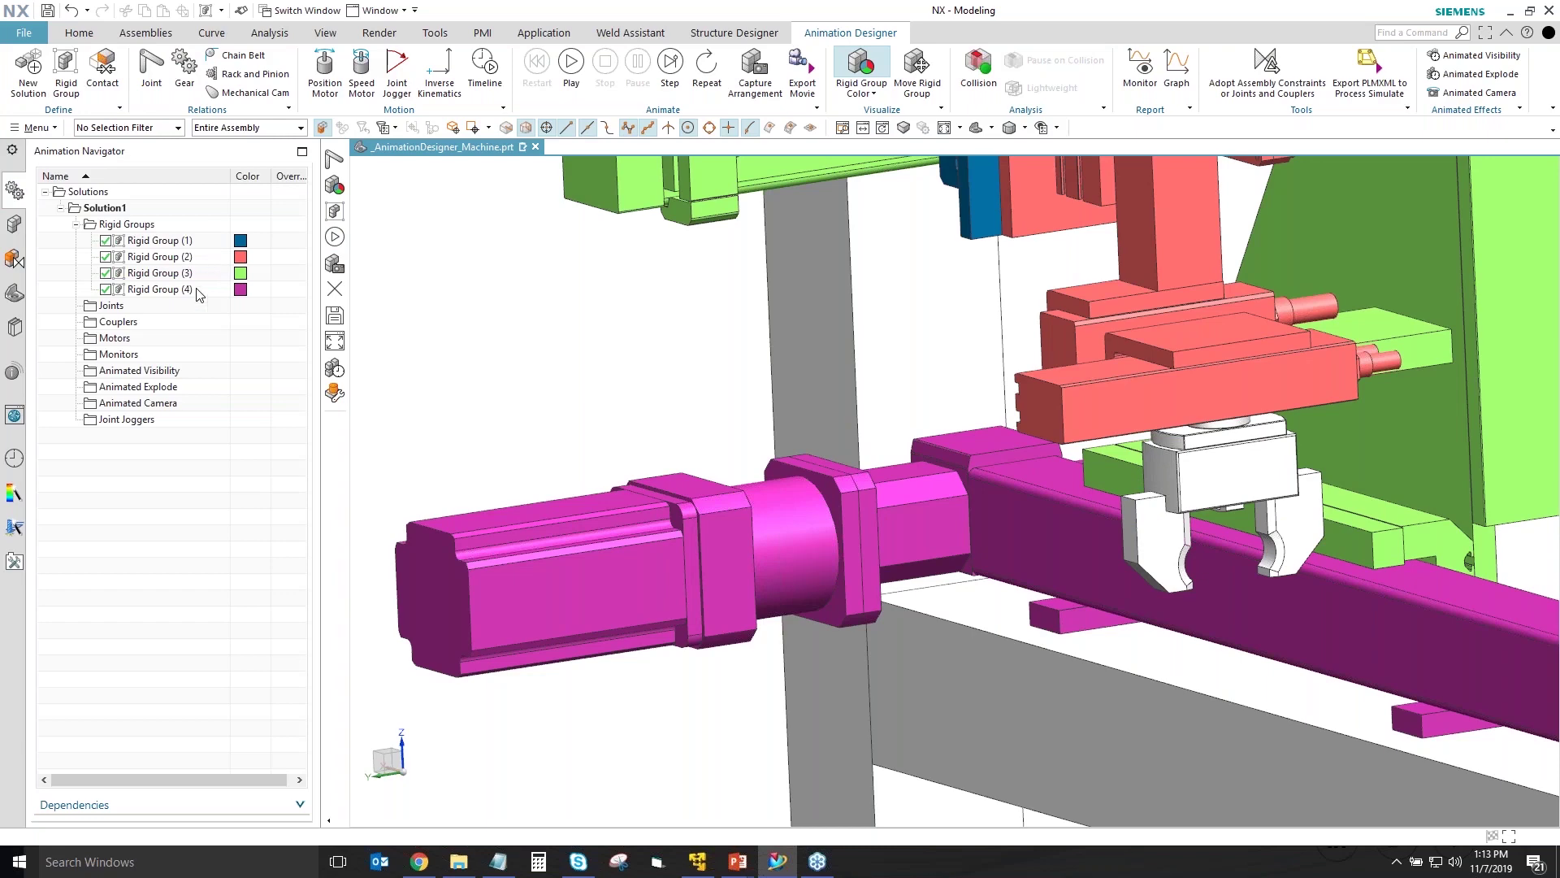
{"action": "left_click", "coordinate": [160, 256]}
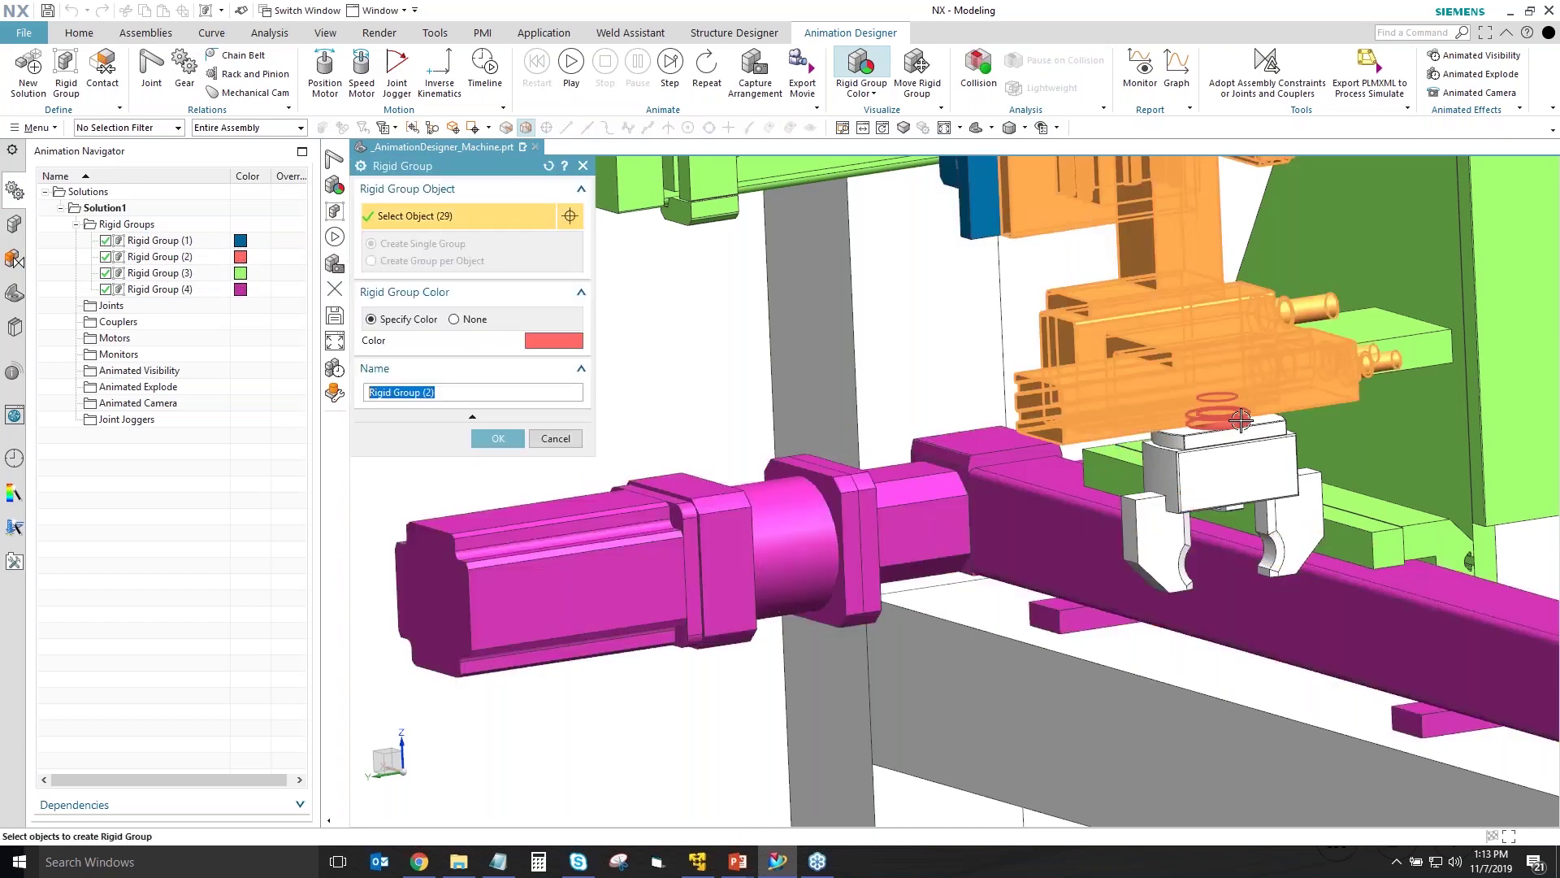
{"action": "left_click", "coordinate": [496, 437]}
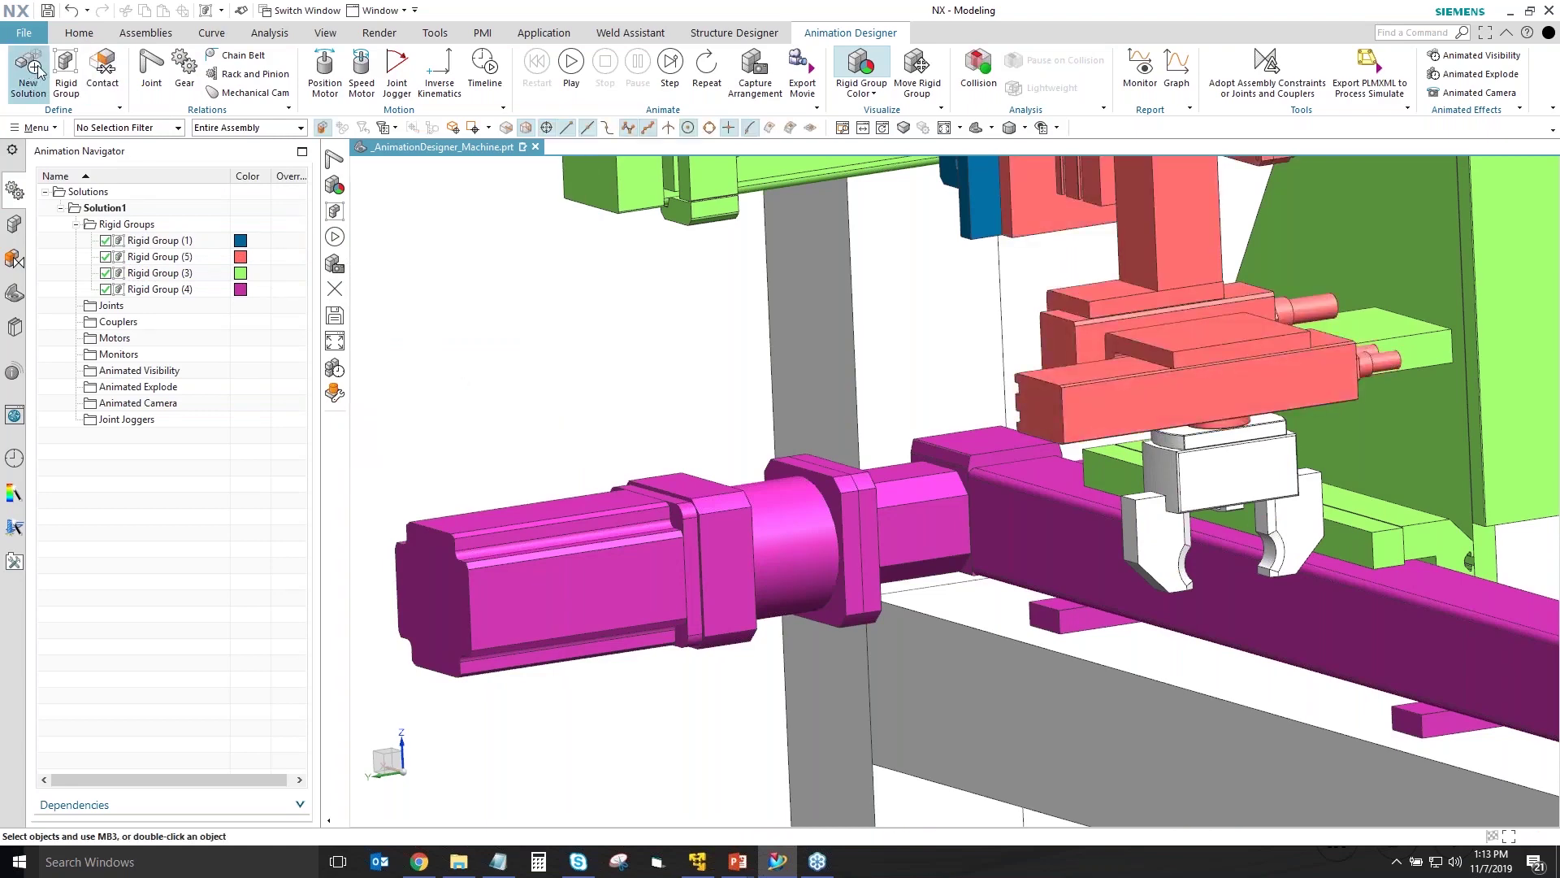
- Create a single rigid group from the gripper's main body and the adapter plate on top of it
{"action": "left_click", "coordinate": [1158, 467]}
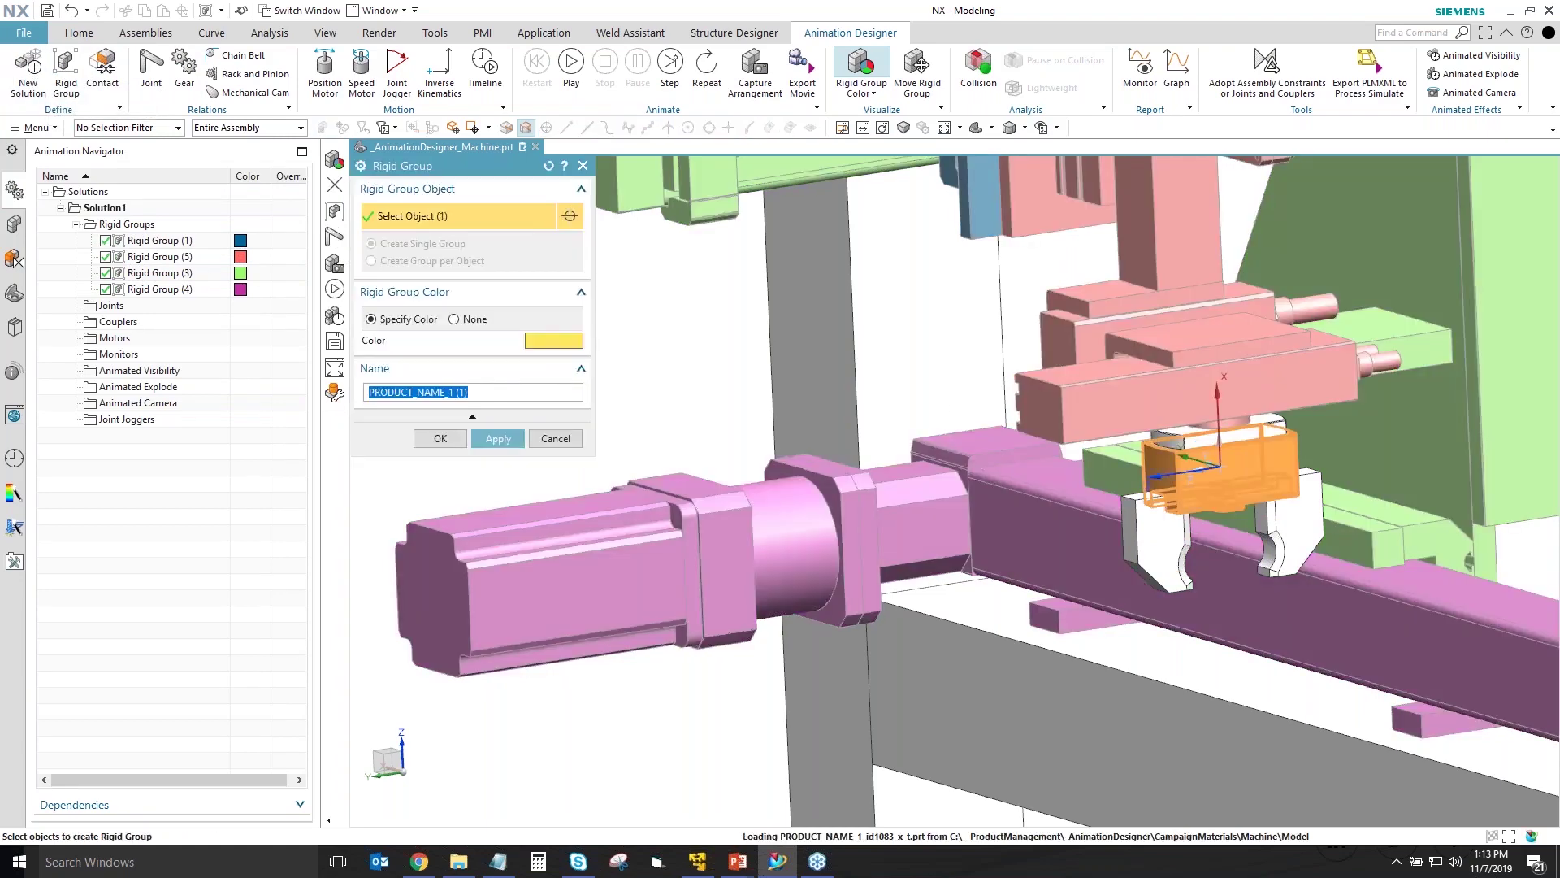
{"action": "left_click", "coordinate": [1214, 429]}
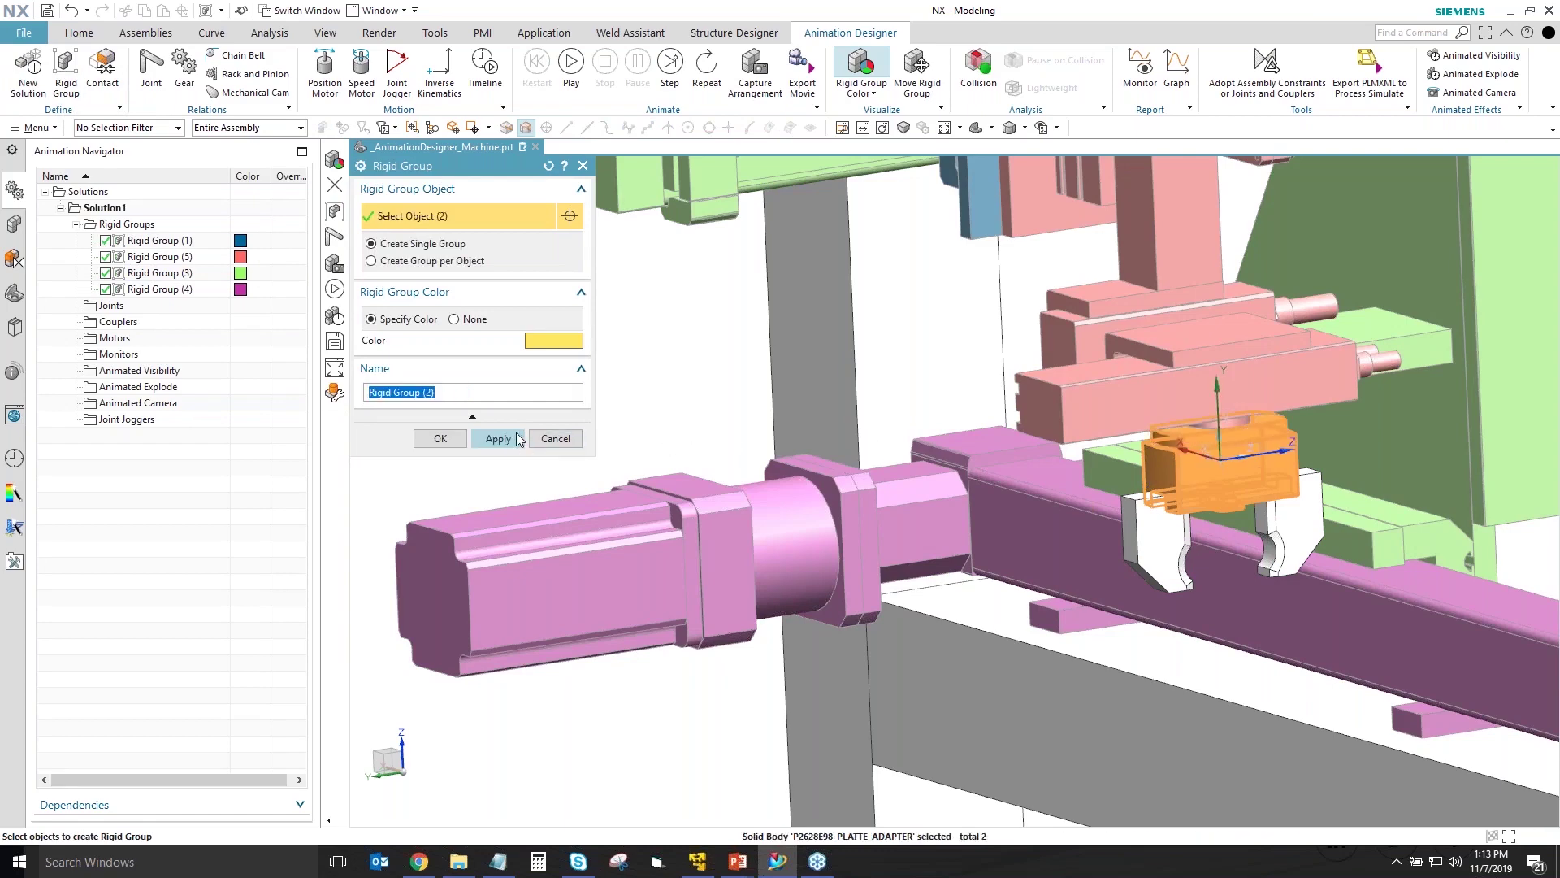
{"action": "left_click", "coordinate": [518, 439]}
- Create a separate rigid group for each of the two gripper fingers
{"action": "left_click", "coordinate": [1149, 539]}
{"action": "left_click", "coordinate": [498, 438]}
{"action": "left_click", "coordinate": [1288, 520]}
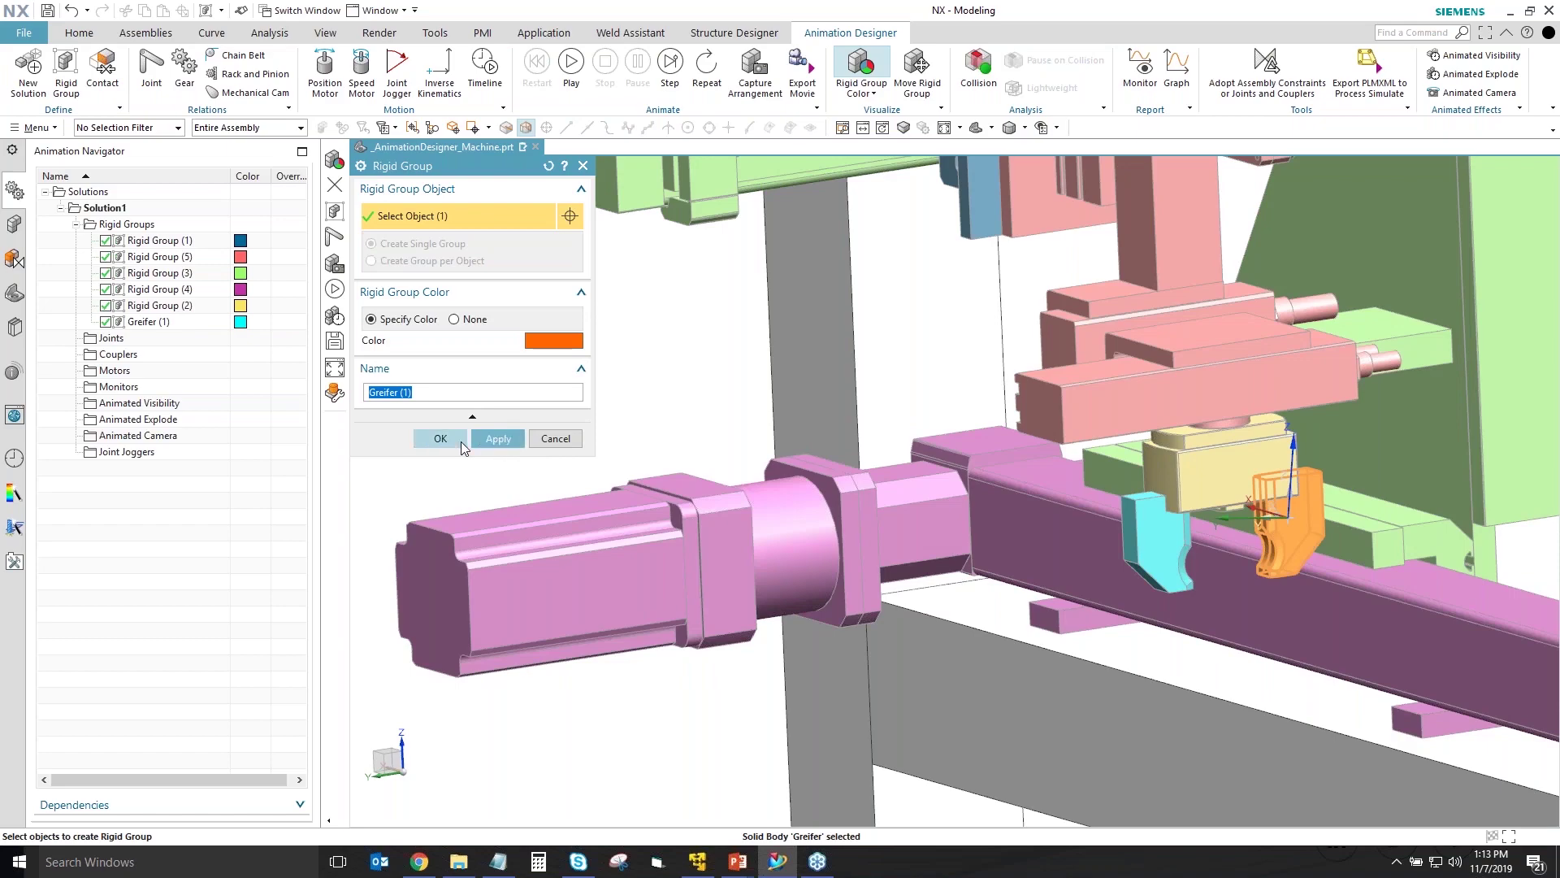
{"action": "left_click", "coordinate": [461, 438]}
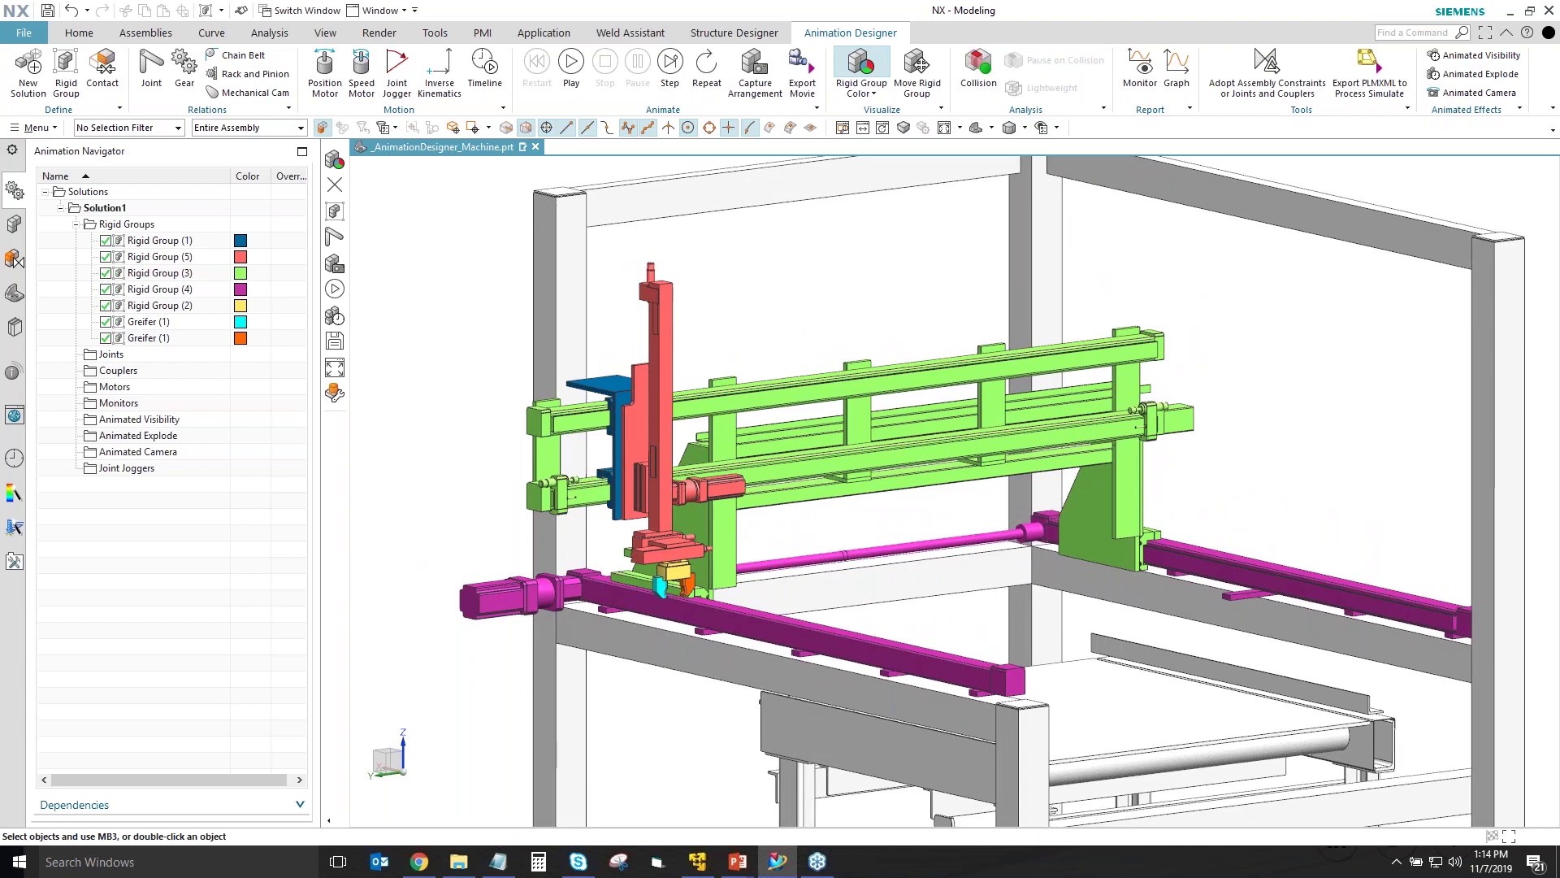
- Create a fixed joint on the purple X-axis rail assembly, Rigid Group (4)
{"action": "left_click", "coordinate": [151, 69]}
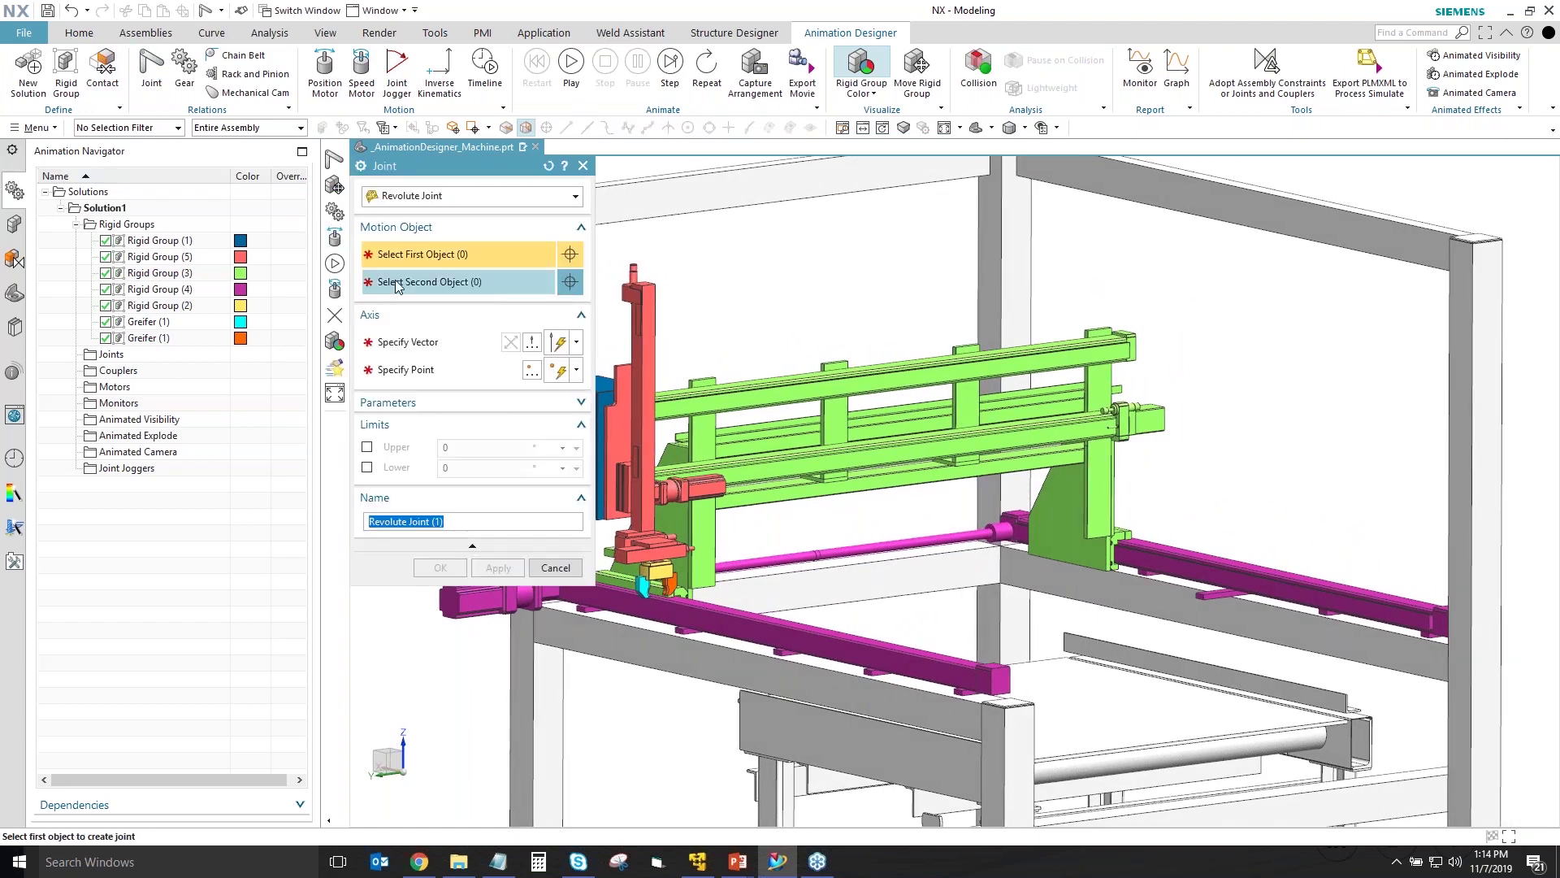
{"action": "left_click", "coordinate": [422, 197]}
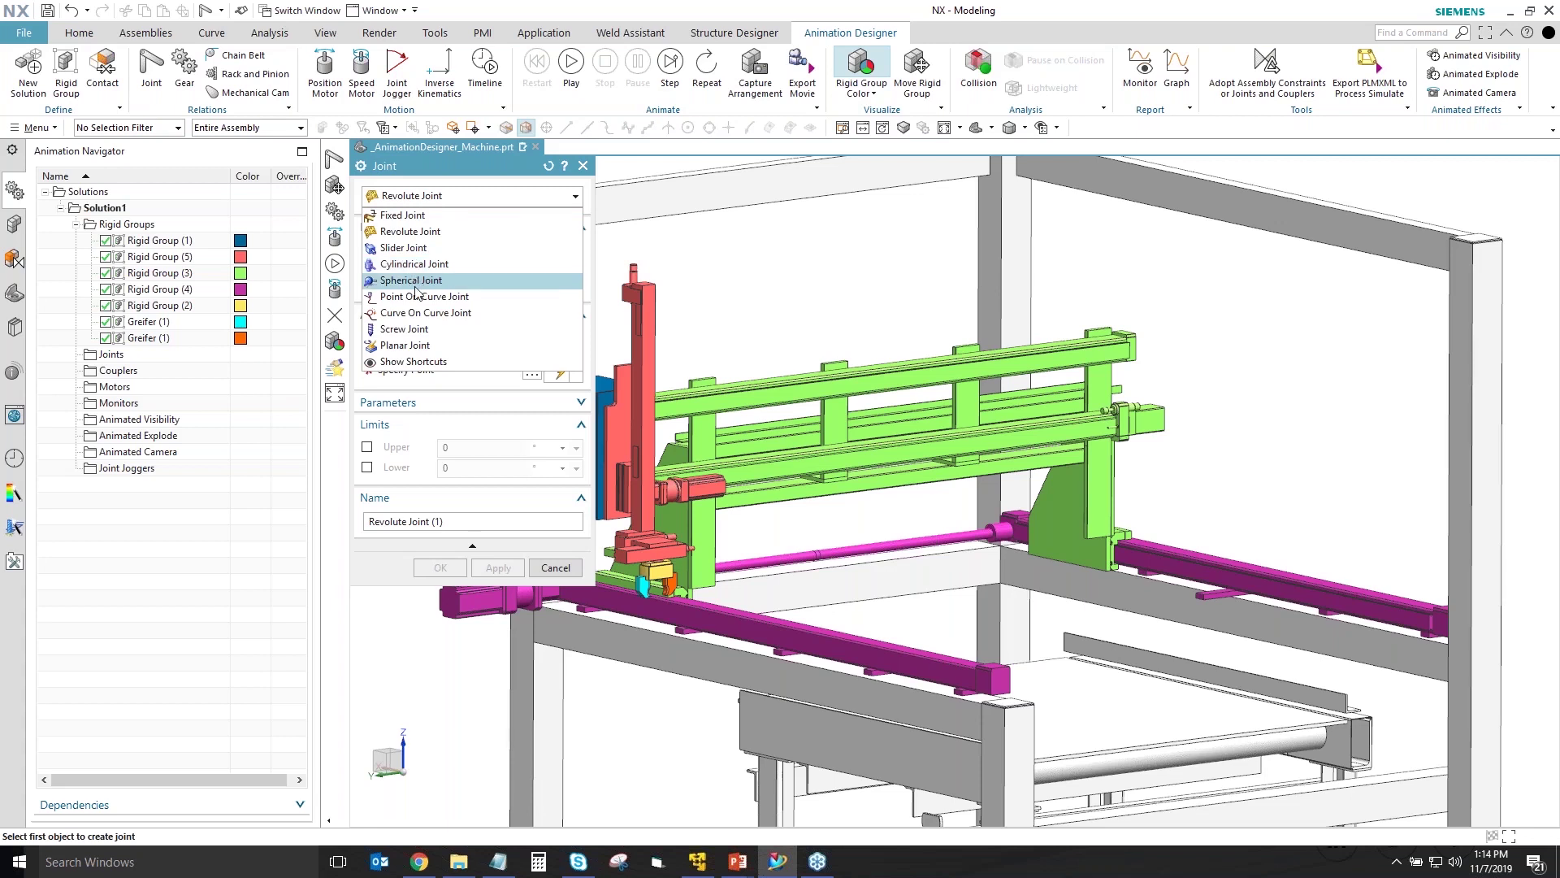
{"action": "left_click", "coordinate": [411, 218]}
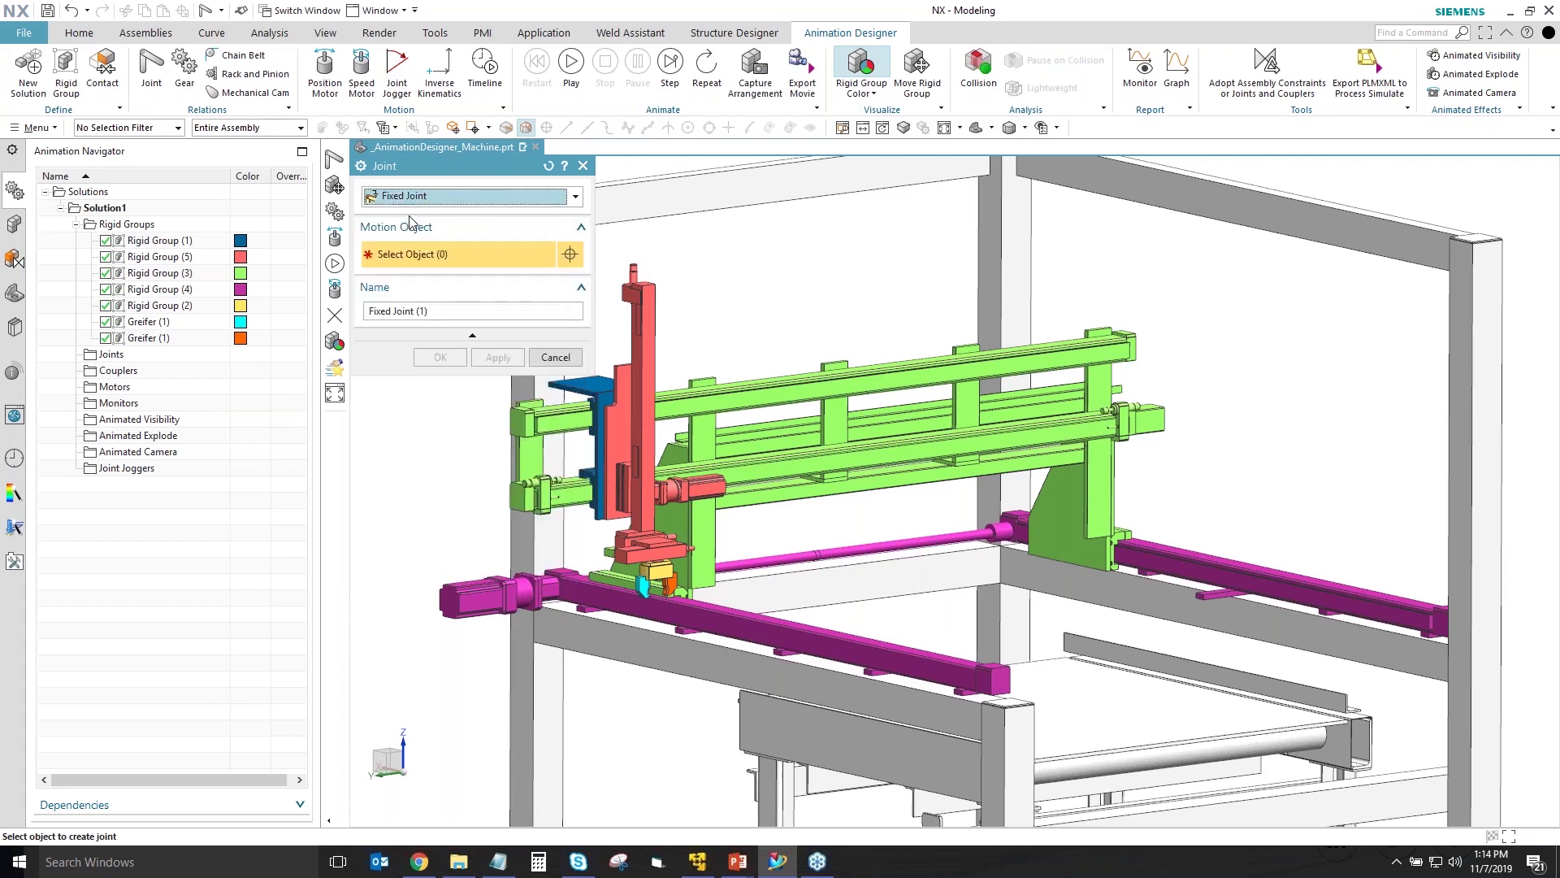
{"action": "left_click", "coordinate": [1209, 554]}
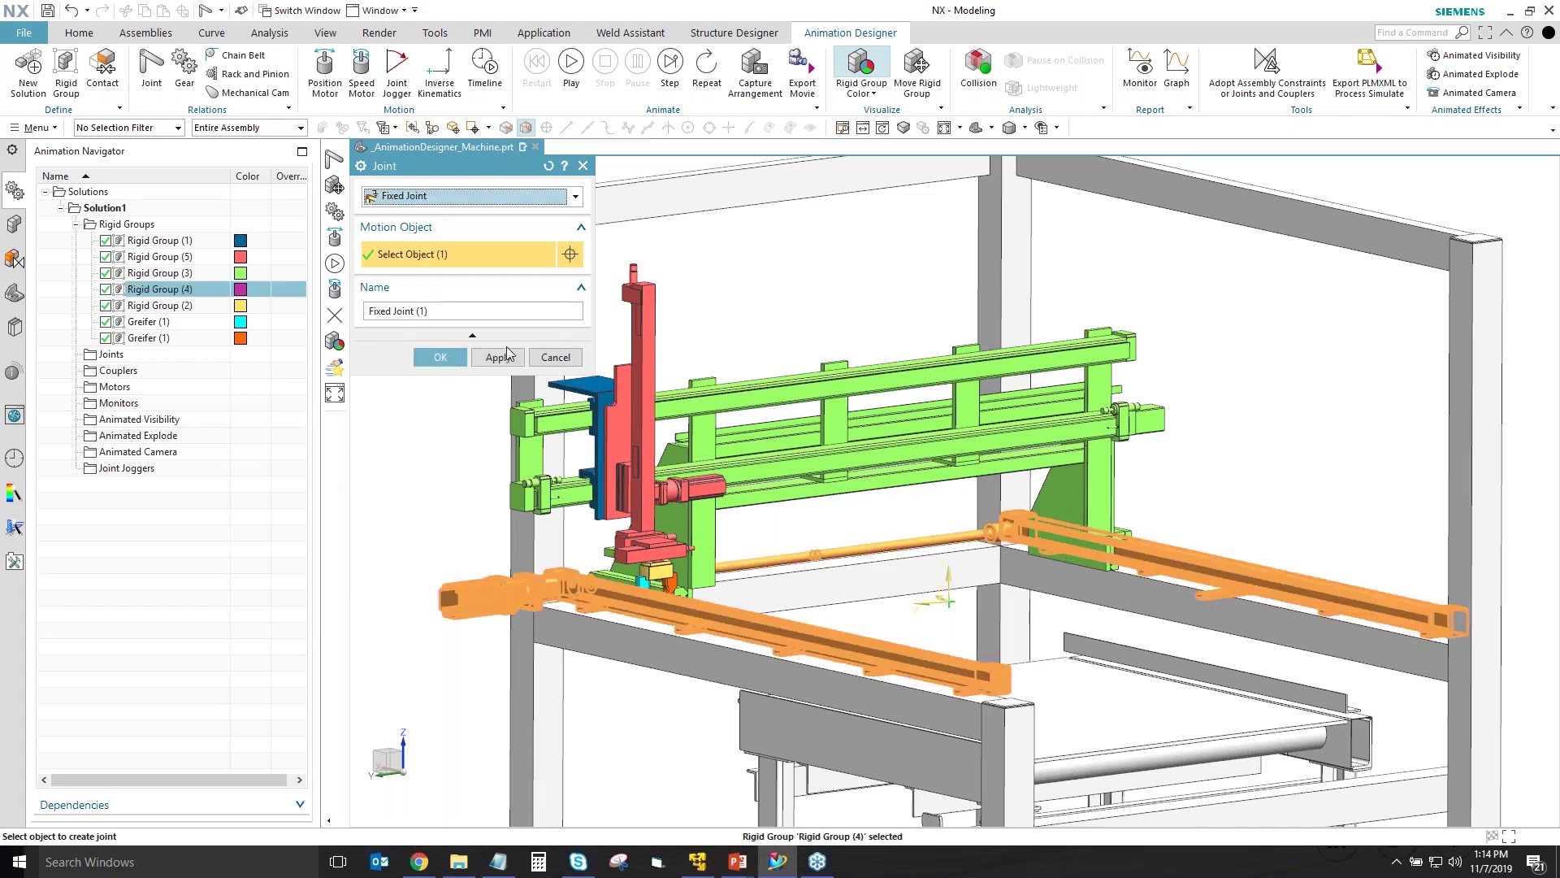
- Create a slider joint between the green gantry group and the purple X-axis rails, with its axis along the rails
{"action": "left_click", "coordinate": [441, 197]}
{"action": "left_click", "coordinate": [431, 248]}
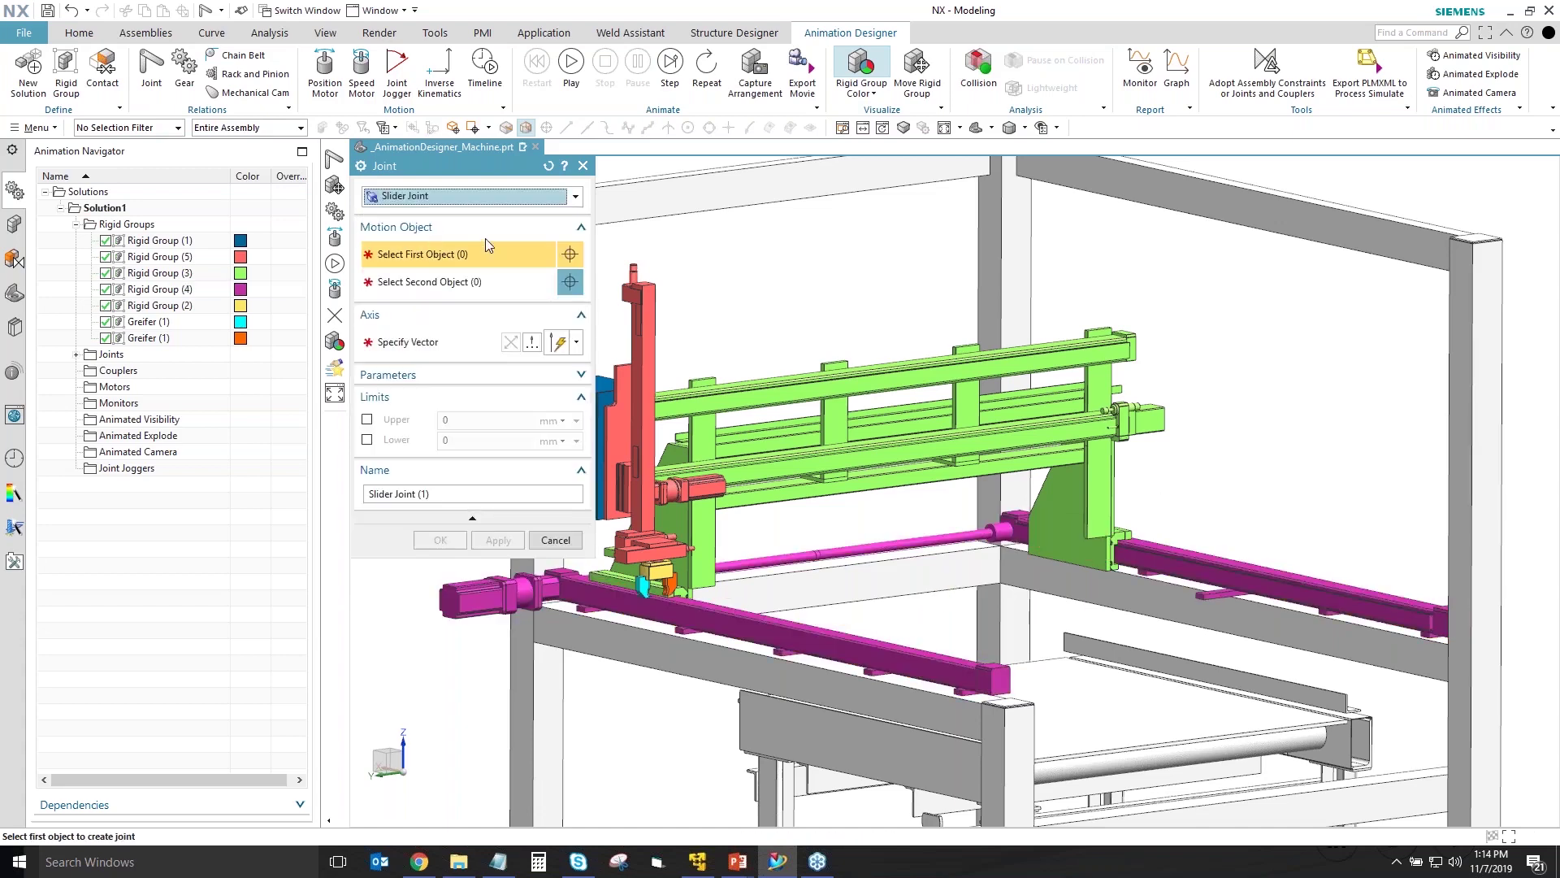
{"action": "left_click", "coordinate": [1052, 472]}
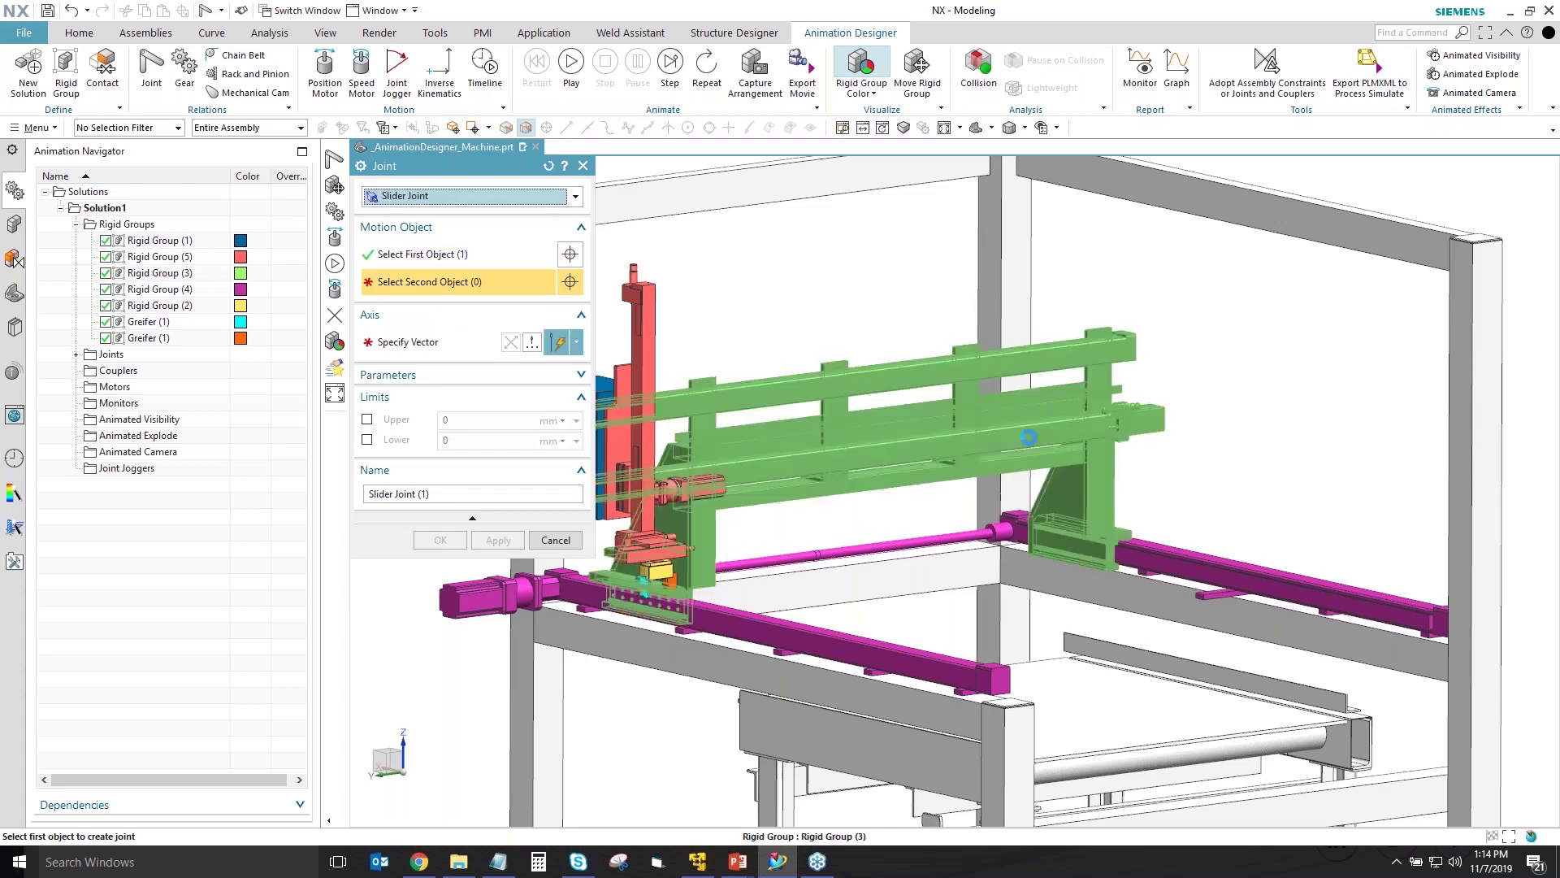
{"action": "left_click", "coordinate": [1228, 567]}
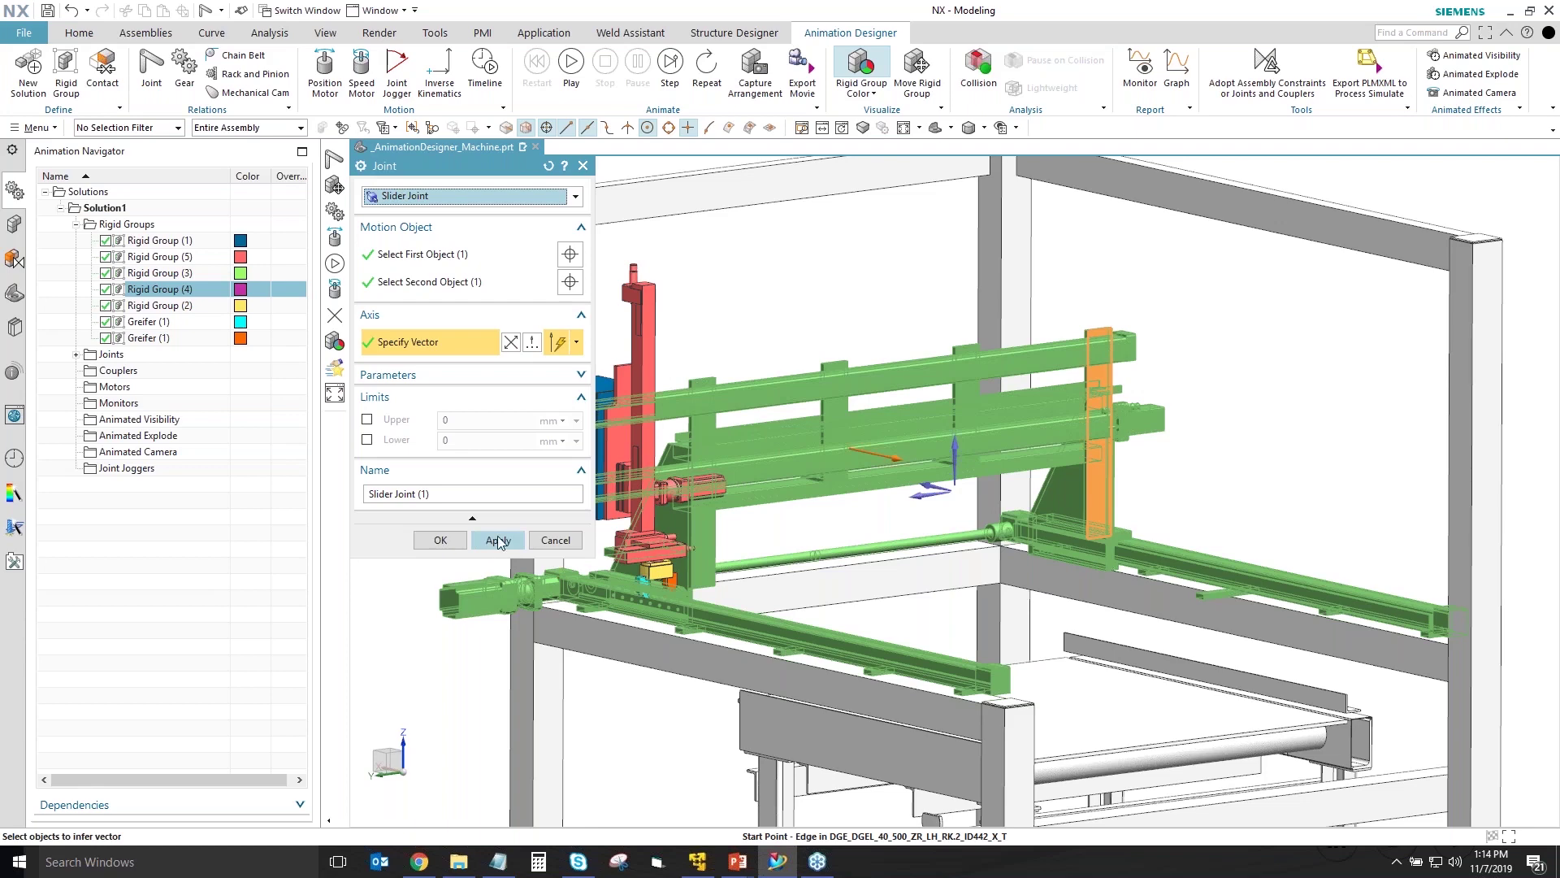
{"action": "left_click", "coordinate": [498, 541]}
- Create a slider joint between the blue carriage bracket and the green gantry group, with its vector along the Y-axis
{"action": "middle_click_drag", "start_coordinate": [620, 341], "coordinate": [665, 365], "text": "shift"}
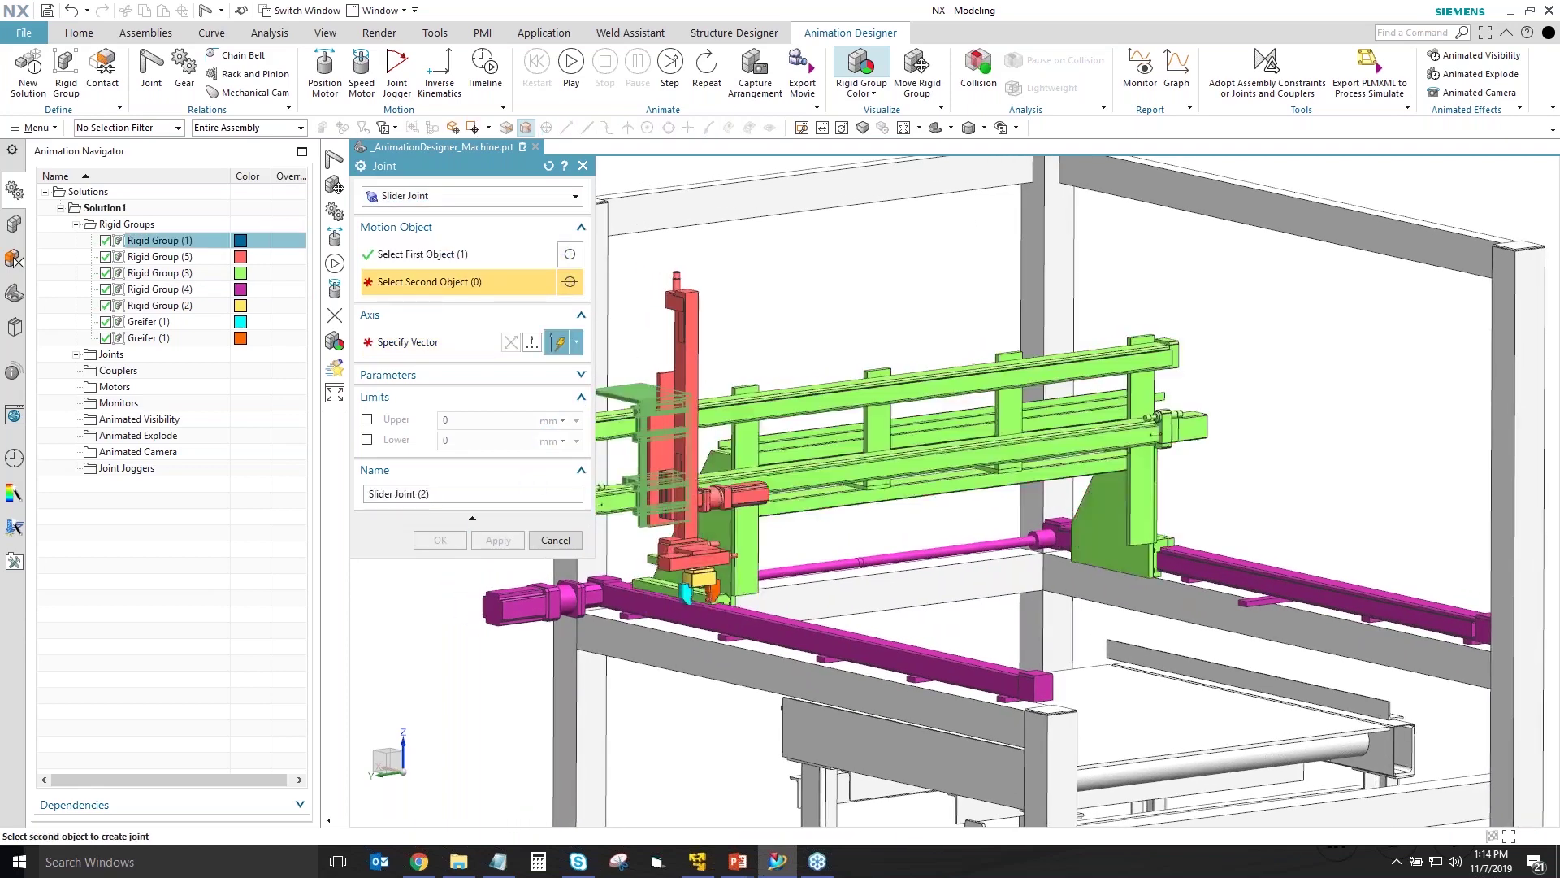
{"action": "left_click", "coordinate": [615, 423]}
{"action": "middle_click_drag", "start_coordinate": [615, 423], "coordinate": [671, 423], "text": "shift"}
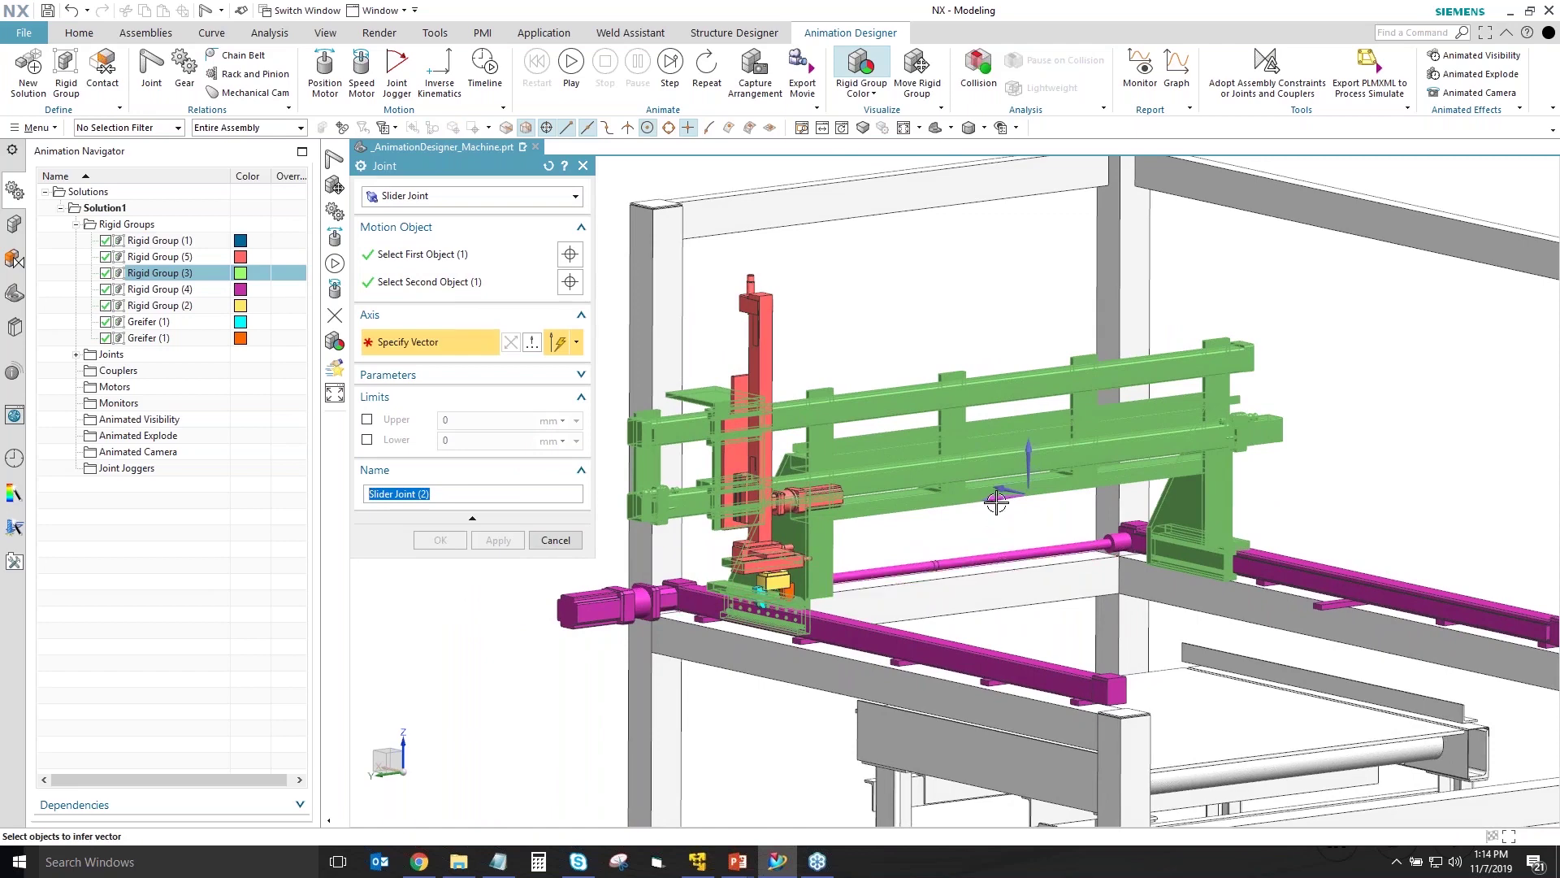
{"action": "left_click", "coordinate": [770, 479]}
{"action": "left_click", "coordinate": [491, 542]}
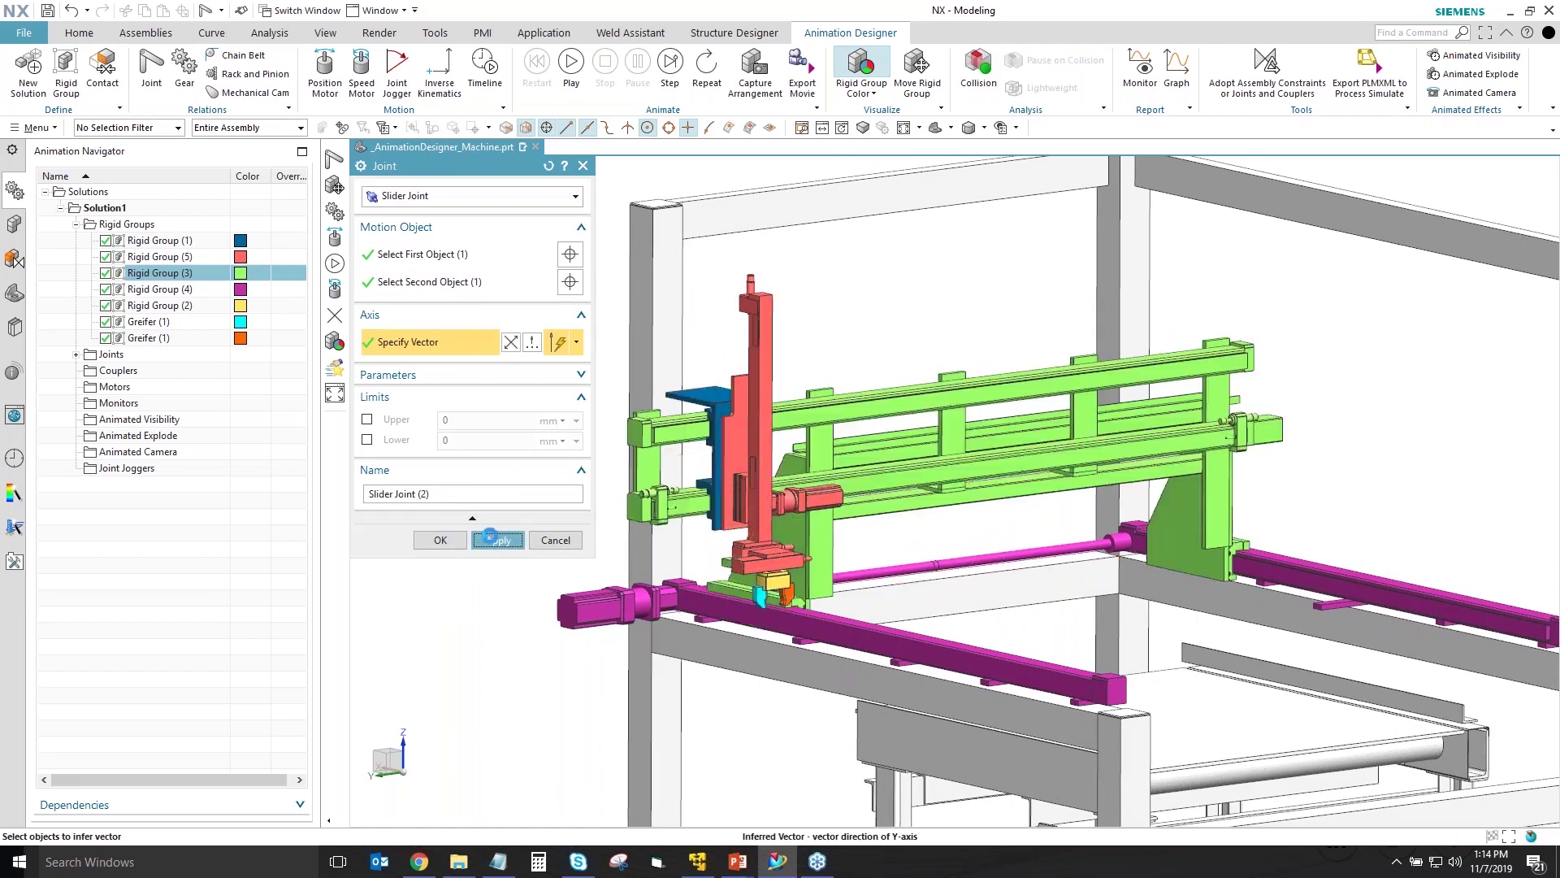
- Create a slider joint between the red Z-axis group and the blue bracket, with its vector normal to the bracket's top face
{"action": "middle_click_drag", "start_coordinate": [729, 439], "coordinate": [683, 434], "text": "shift"}
{"action": "left_click", "coordinate": [680, 395]}
{"action": "left_click", "coordinate": [680, 395]}
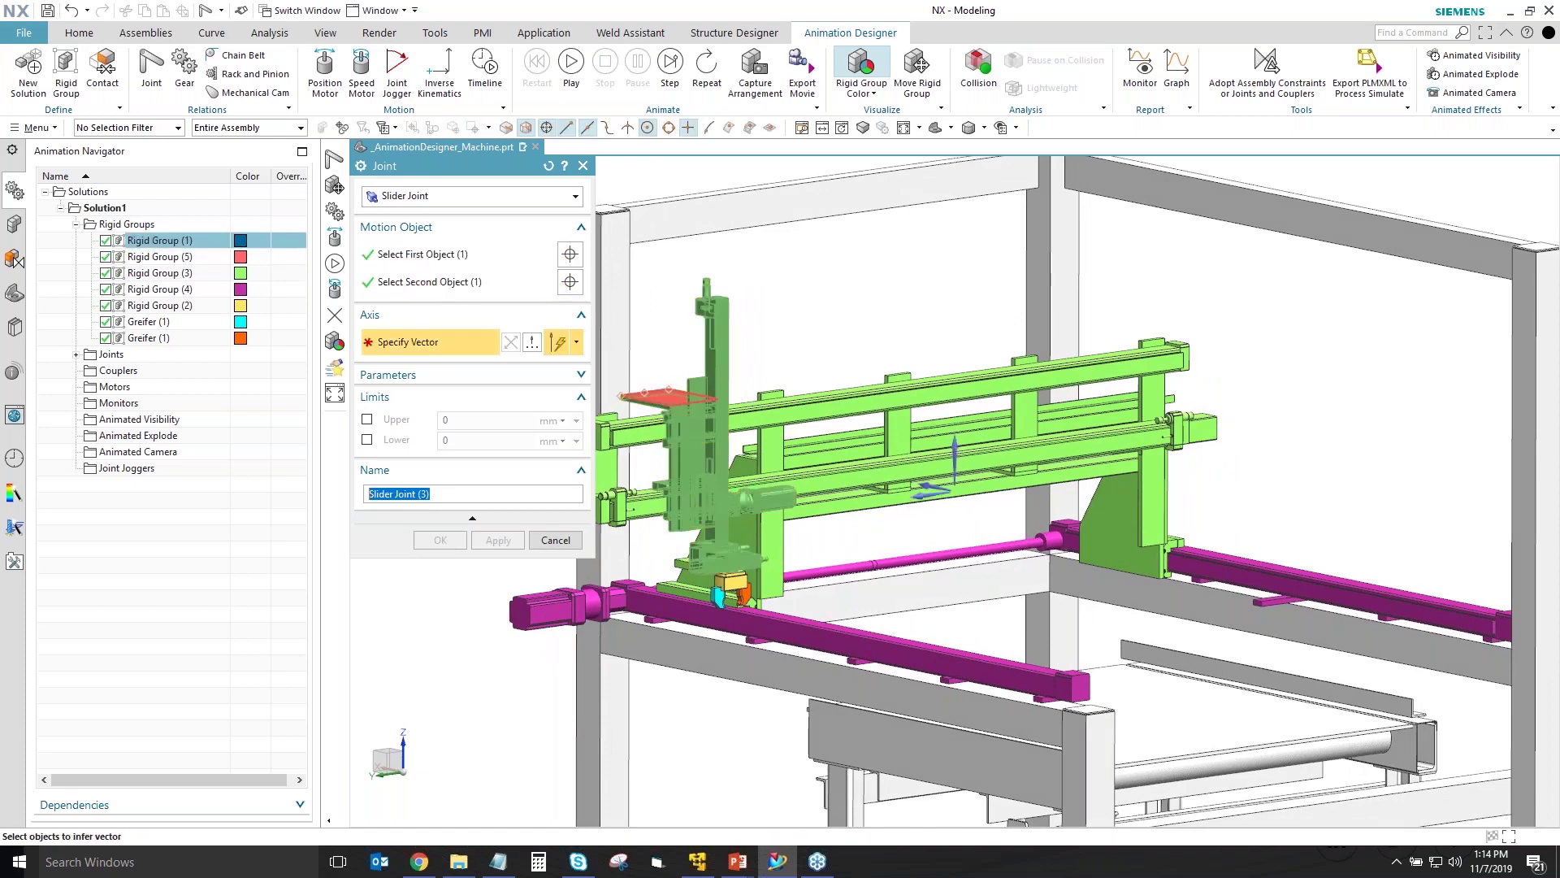
{"action": "left_click", "coordinate": [675, 396]}
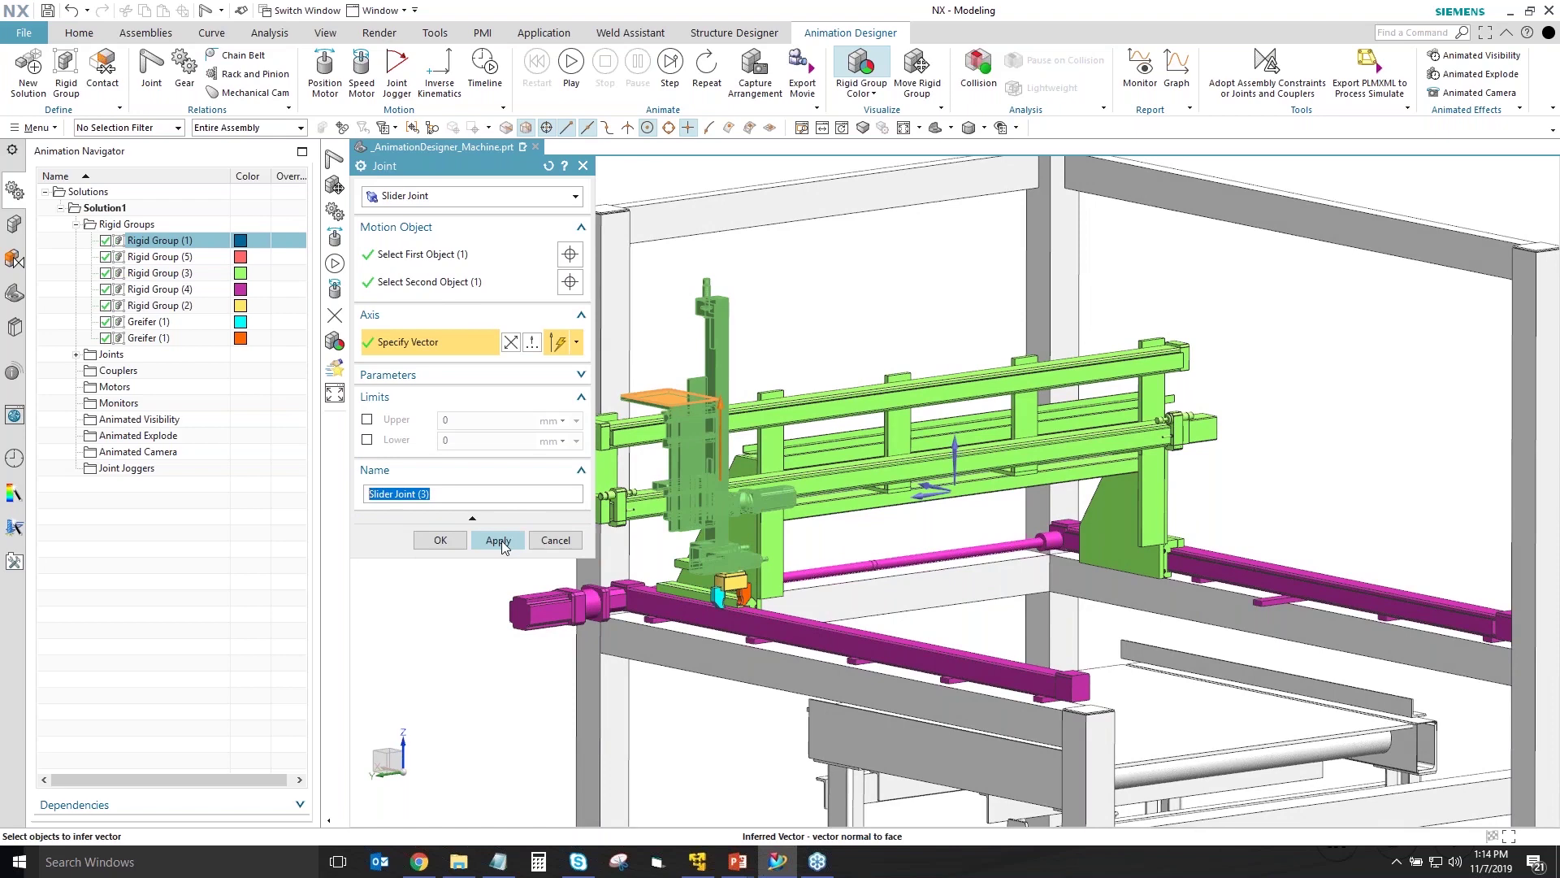
{"action": "left_click", "coordinate": [500, 539]}
- Create a revolute joint between the yellow gripper body and the red Z-axis group, taking its axis and point from the round flange between them
{"action": "scroll", "coordinate": [865, 563], "scroll_direction": "up", "scroll_amount": 6}
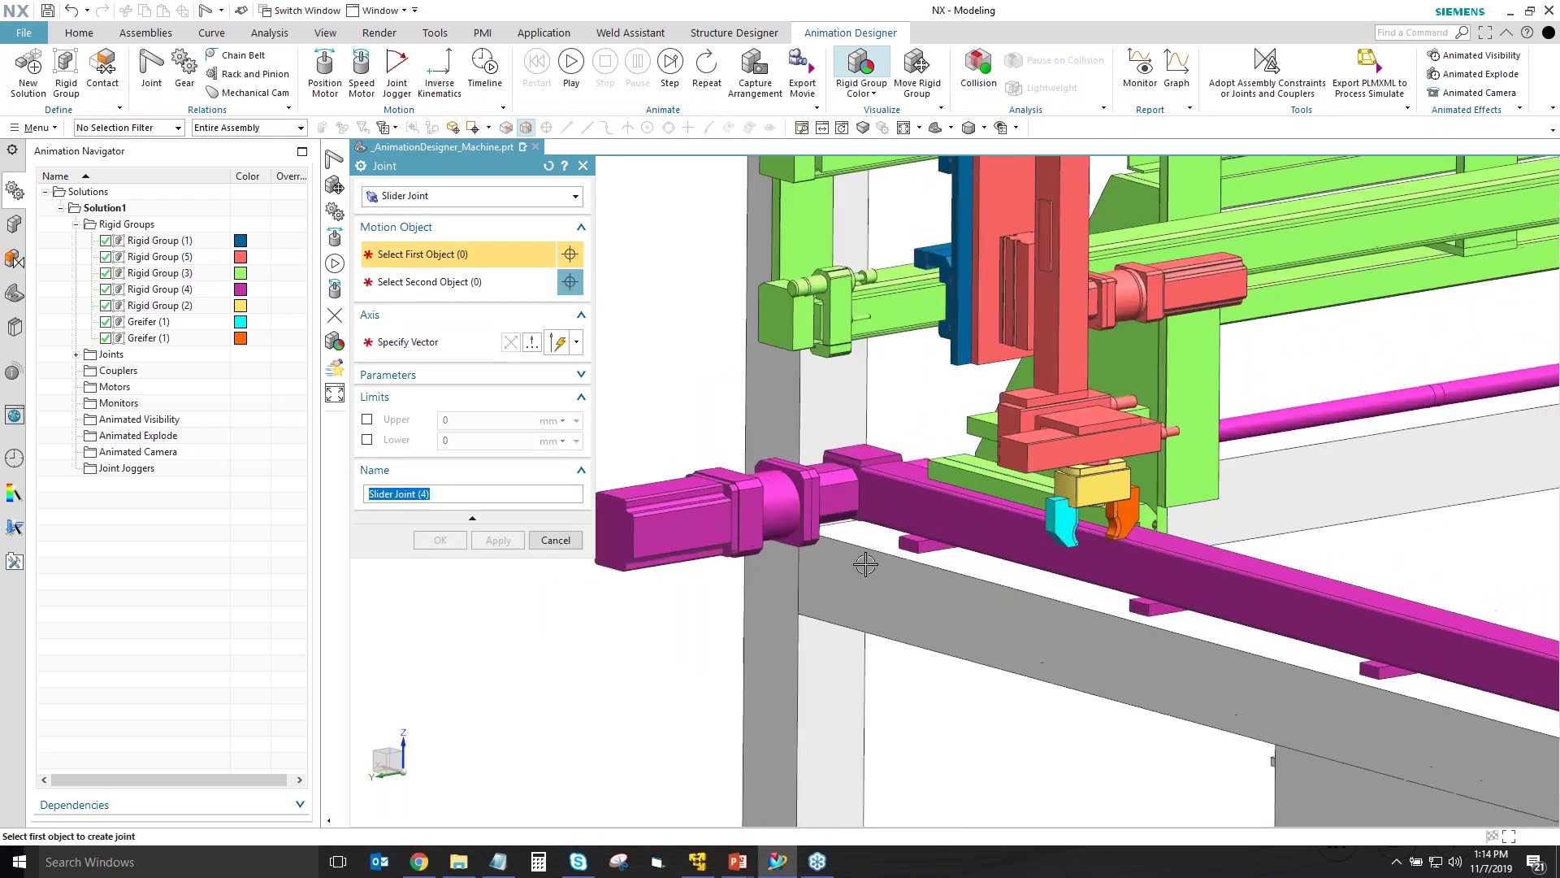
{"action": "left_click", "coordinate": [455, 196]}
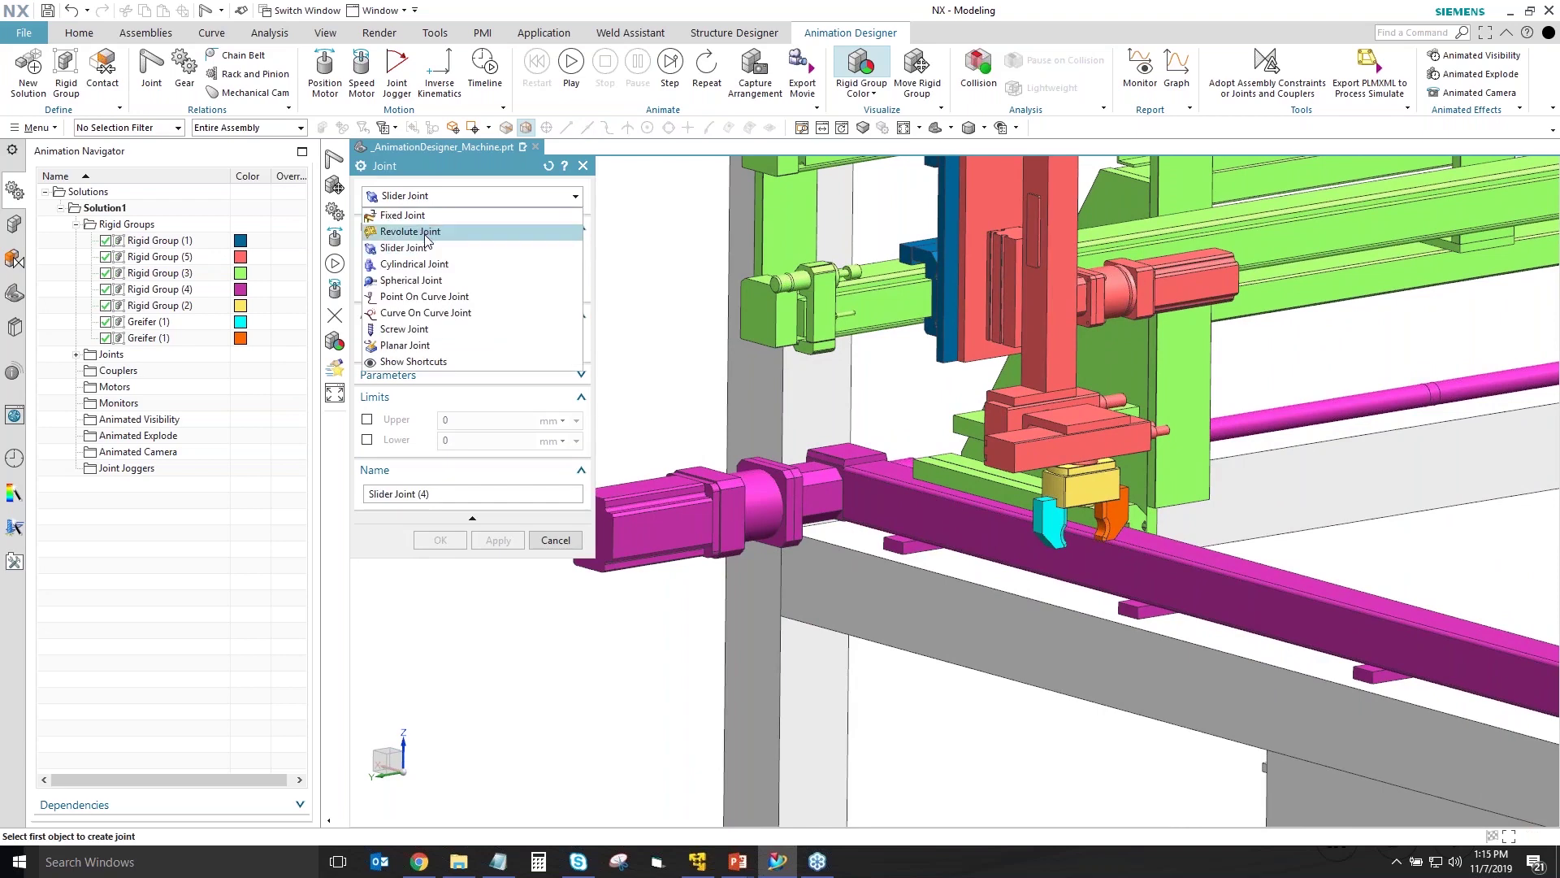
{"action": "left_click", "coordinate": [425, 234]}
{"action": "left_click", "coordinate": [1080, 483]}
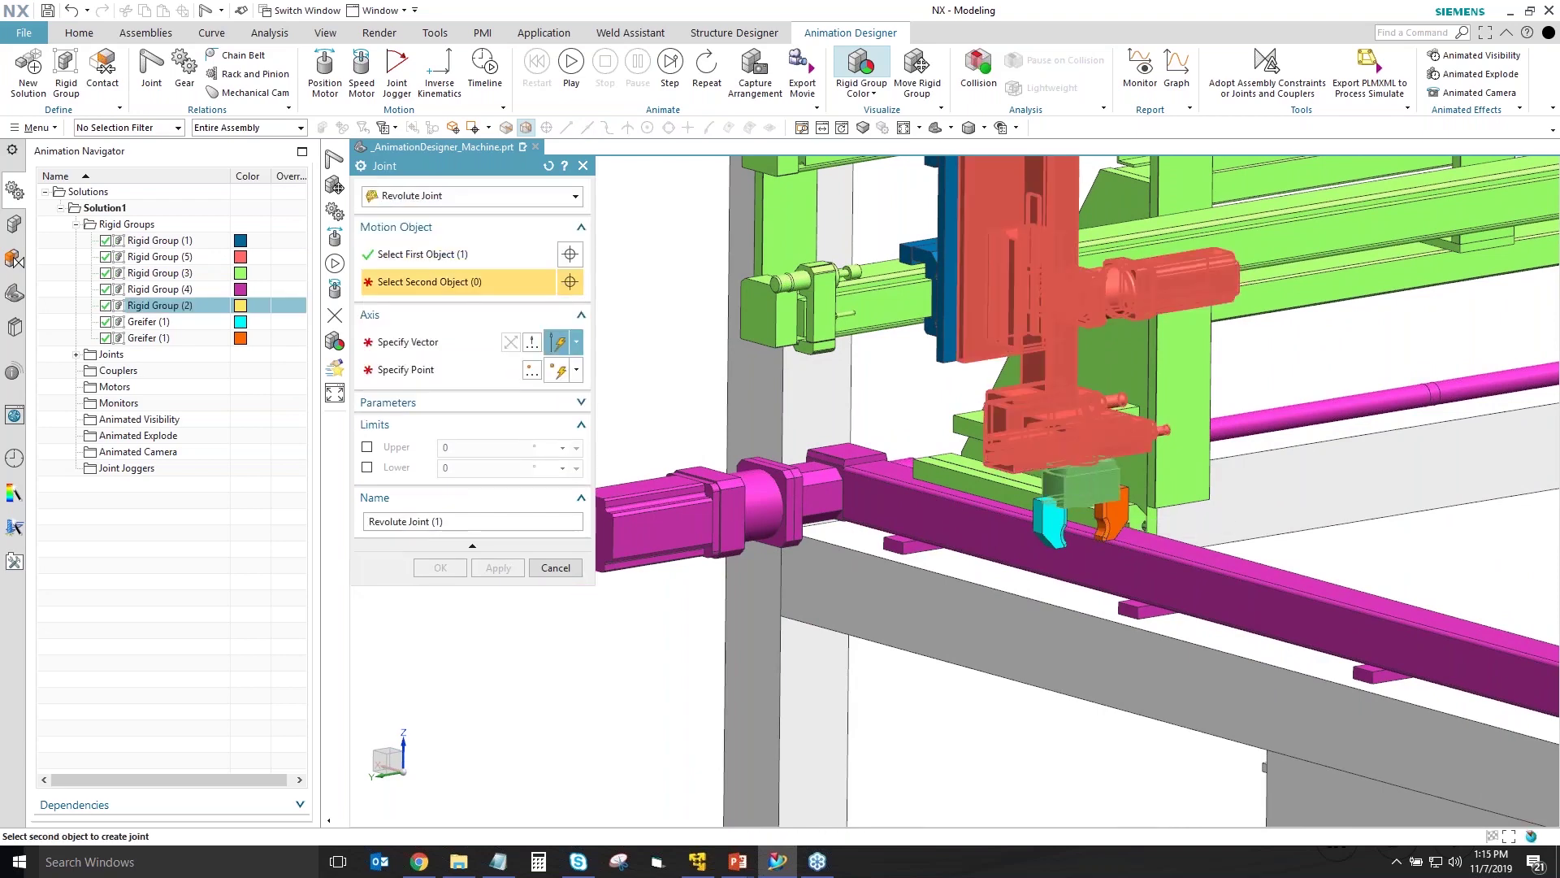
{"action": "left_click", "coordinate": [1089, 446]}
{"action": "scroll", "coordinate": [1089, 451], "scroll_direction": "up", "scroll_amount": 8}
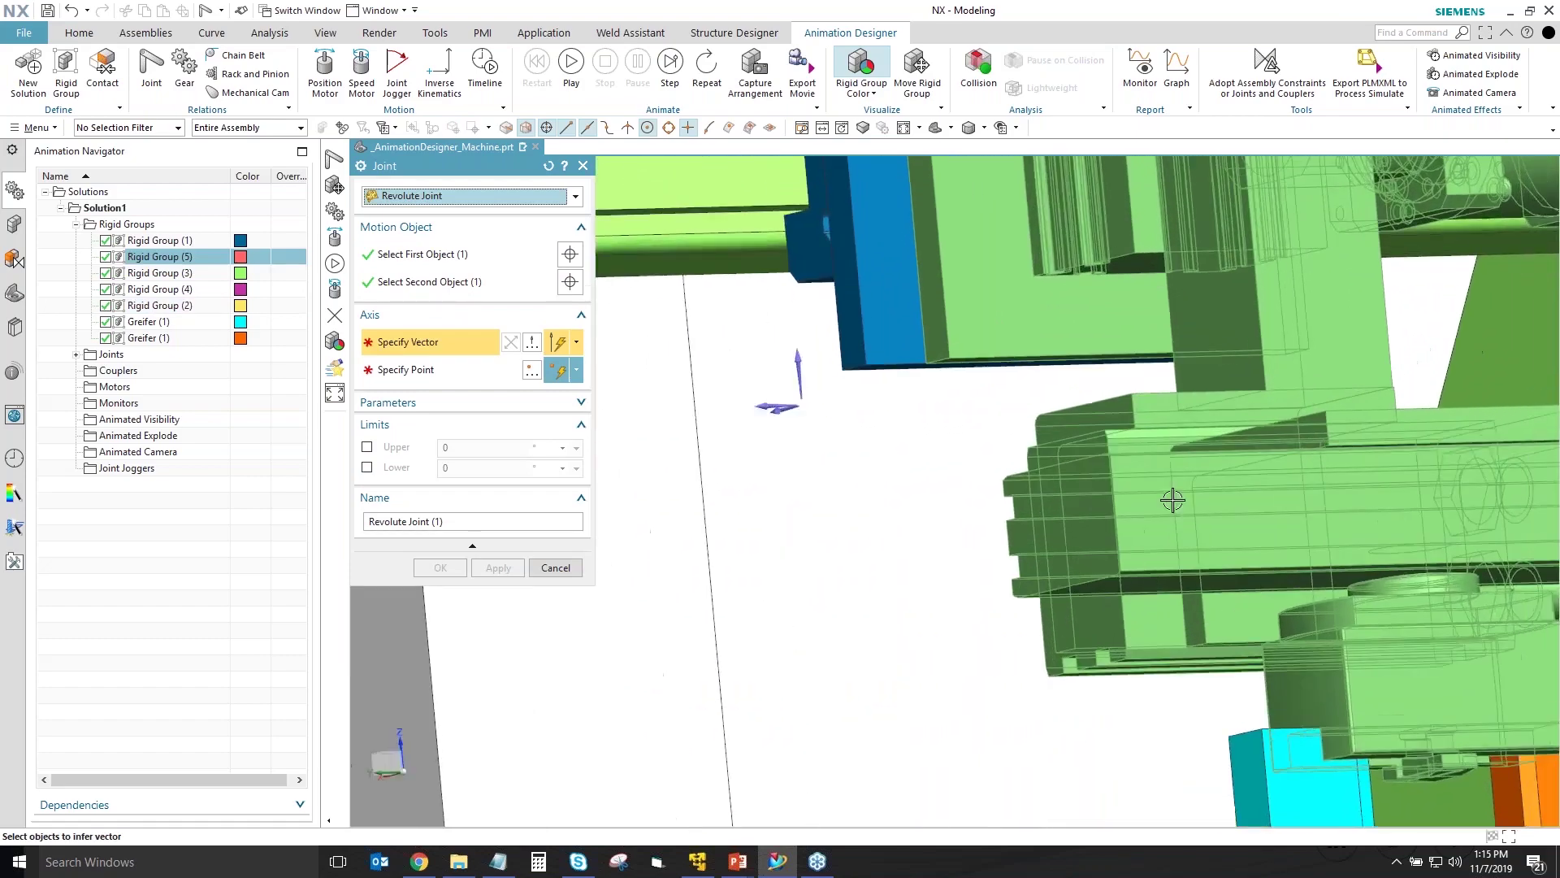
{"action": "scroll", "coordinate": [1172, 500], "scroll_direction": "up", "scroll_amount": 3}
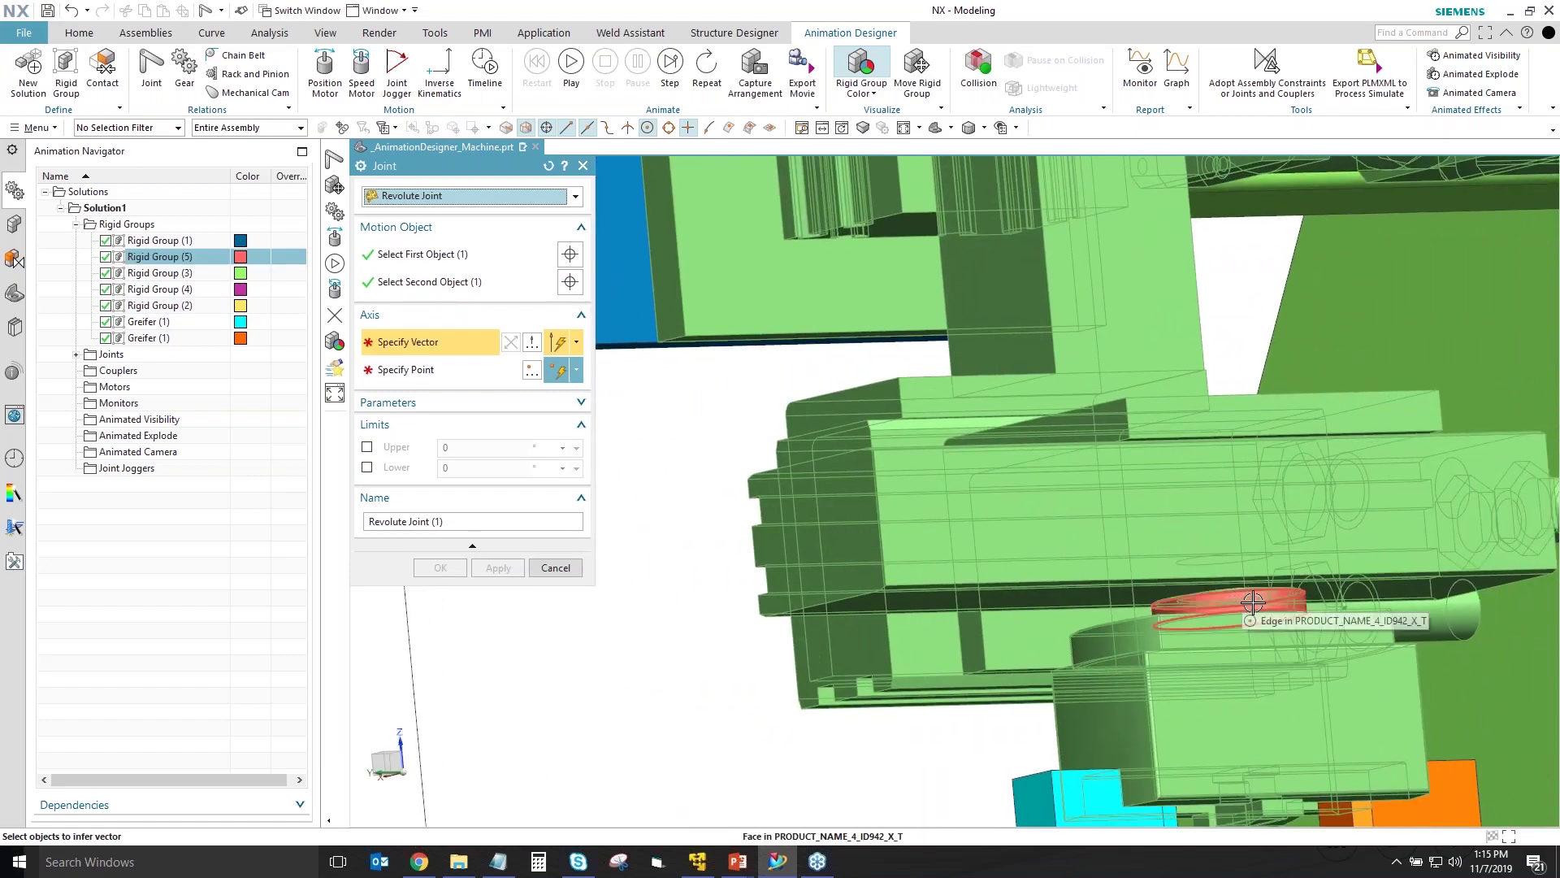
{"action": "left_click", "coordinate": [1252, 601]}
{"action": "middle_click_drag", "start_coordinate": [1090, 540], "coordinate": [567, 488]}
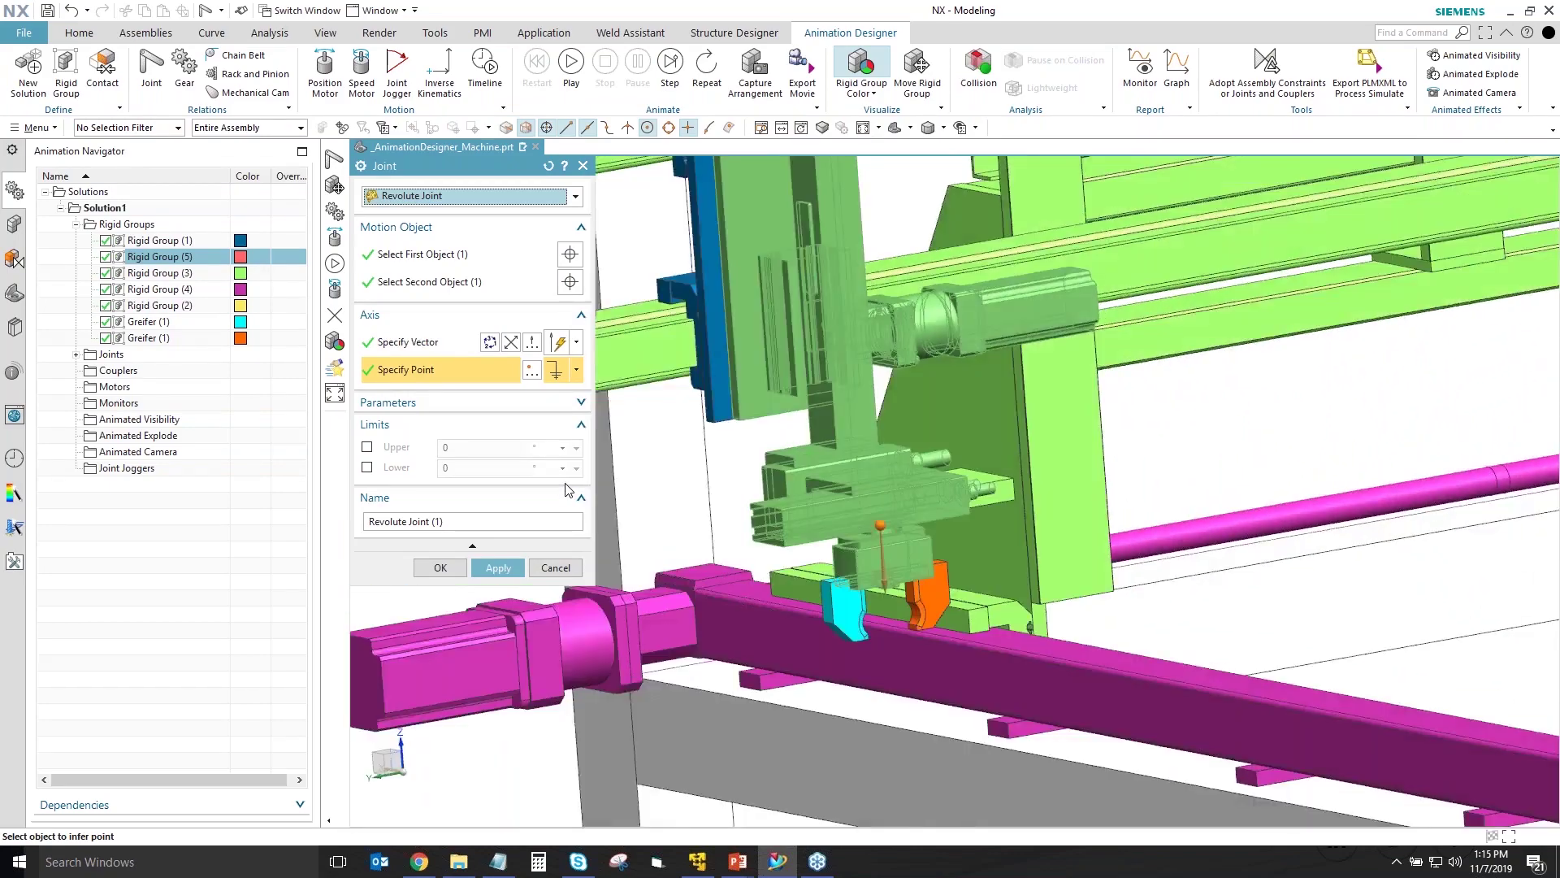
{"action": "left_click", "coordinate": [499, 564]}
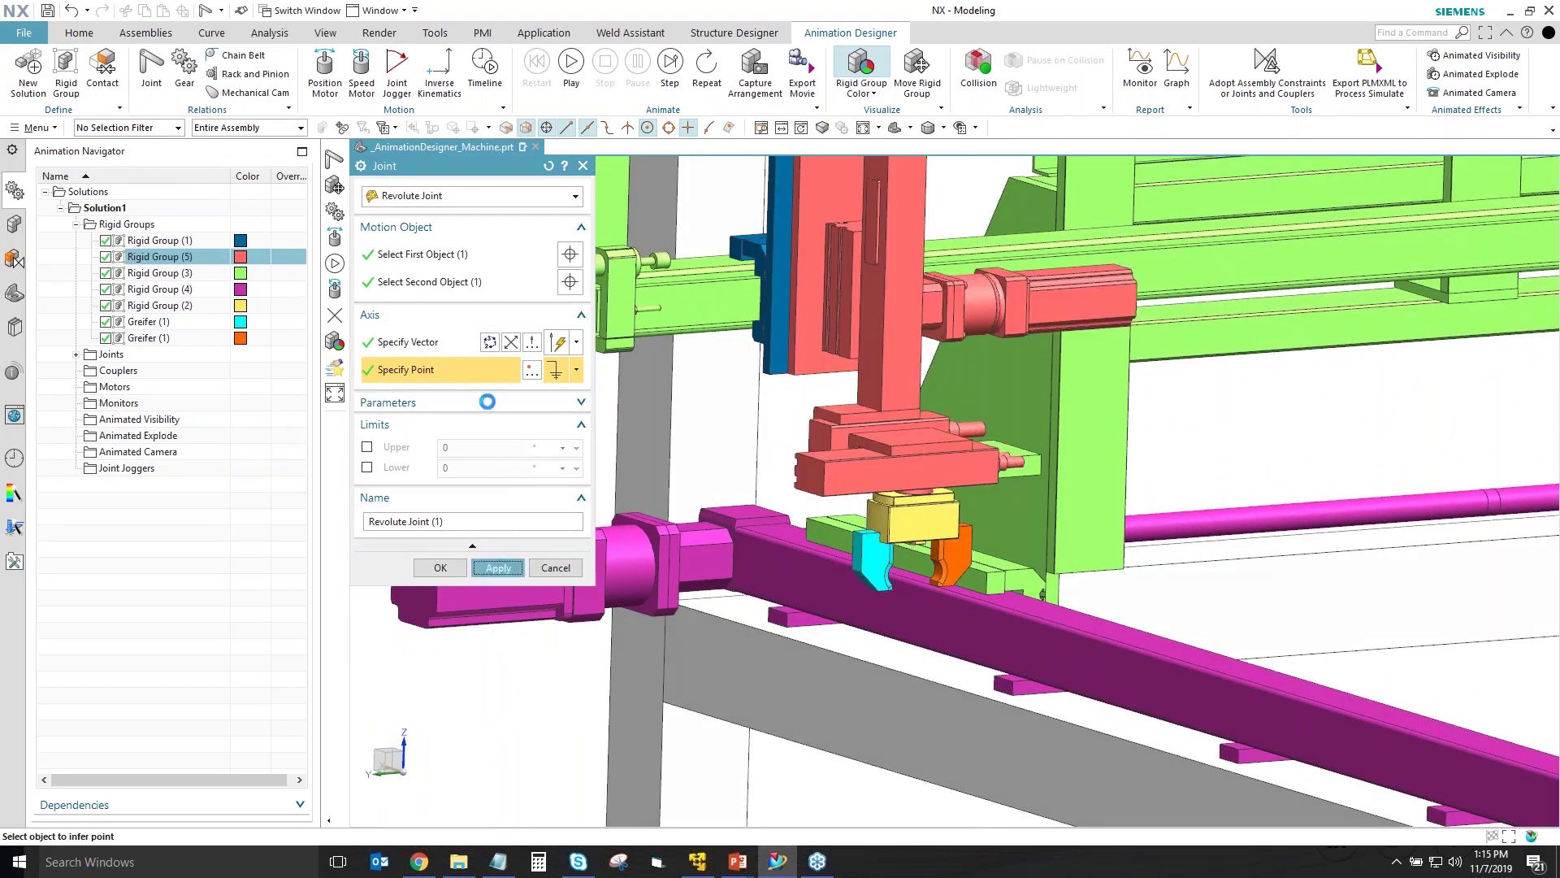
- Create a slider joint between the yellow gripper body and the cyan finger, with its vector along the Y-axis
{"action": "left_click", "coordinate": [453, 199]}
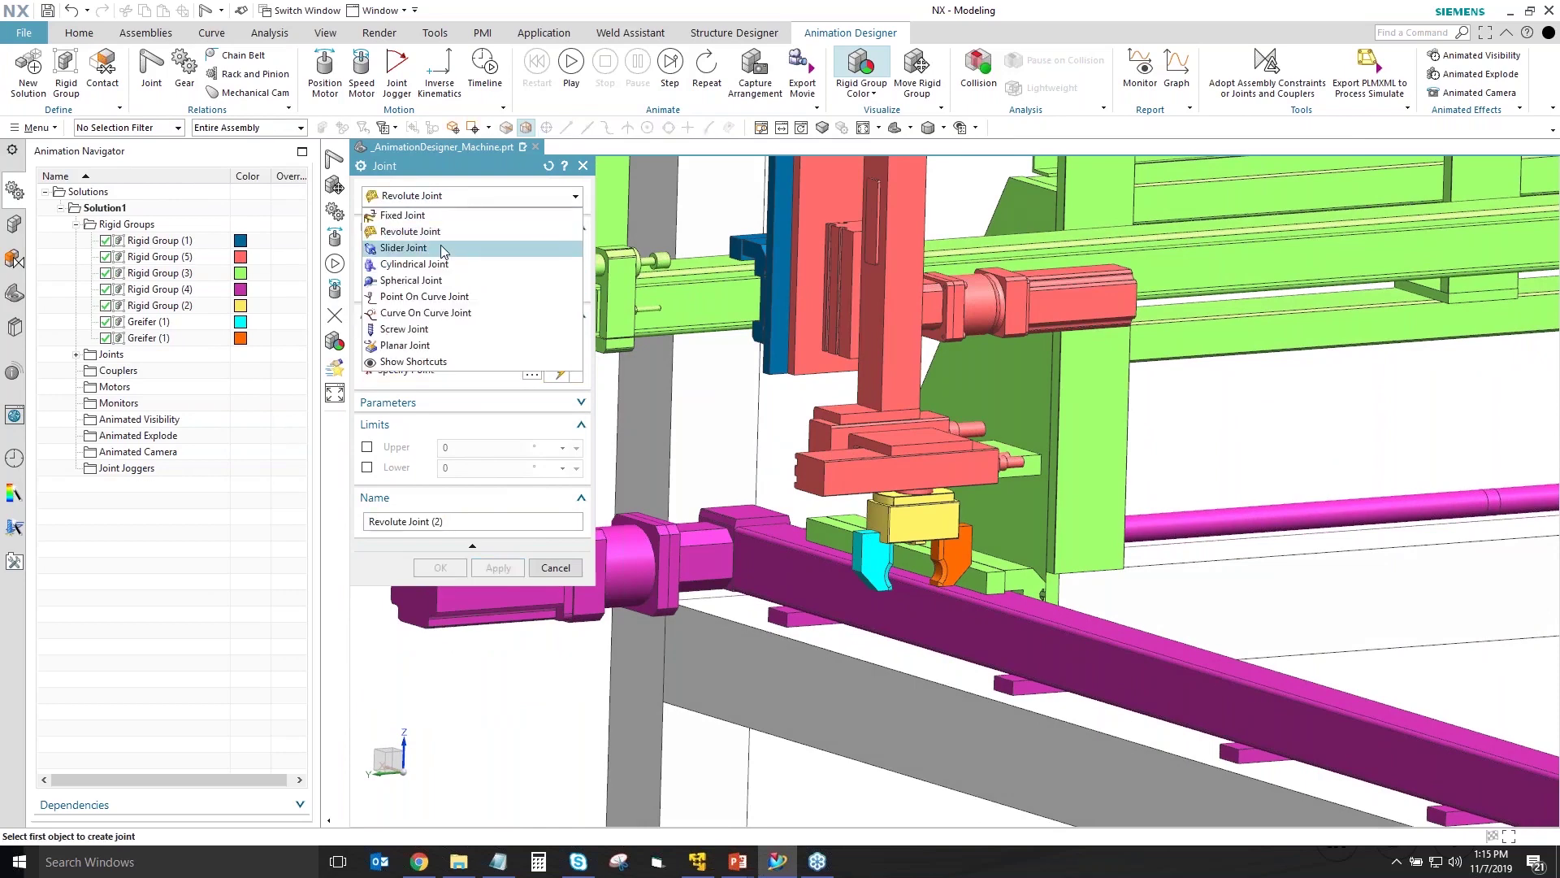
{"action": "left_click", "coordinate": [411, 243]}
{"action": "left_click", "coordinate": [920, 534]}
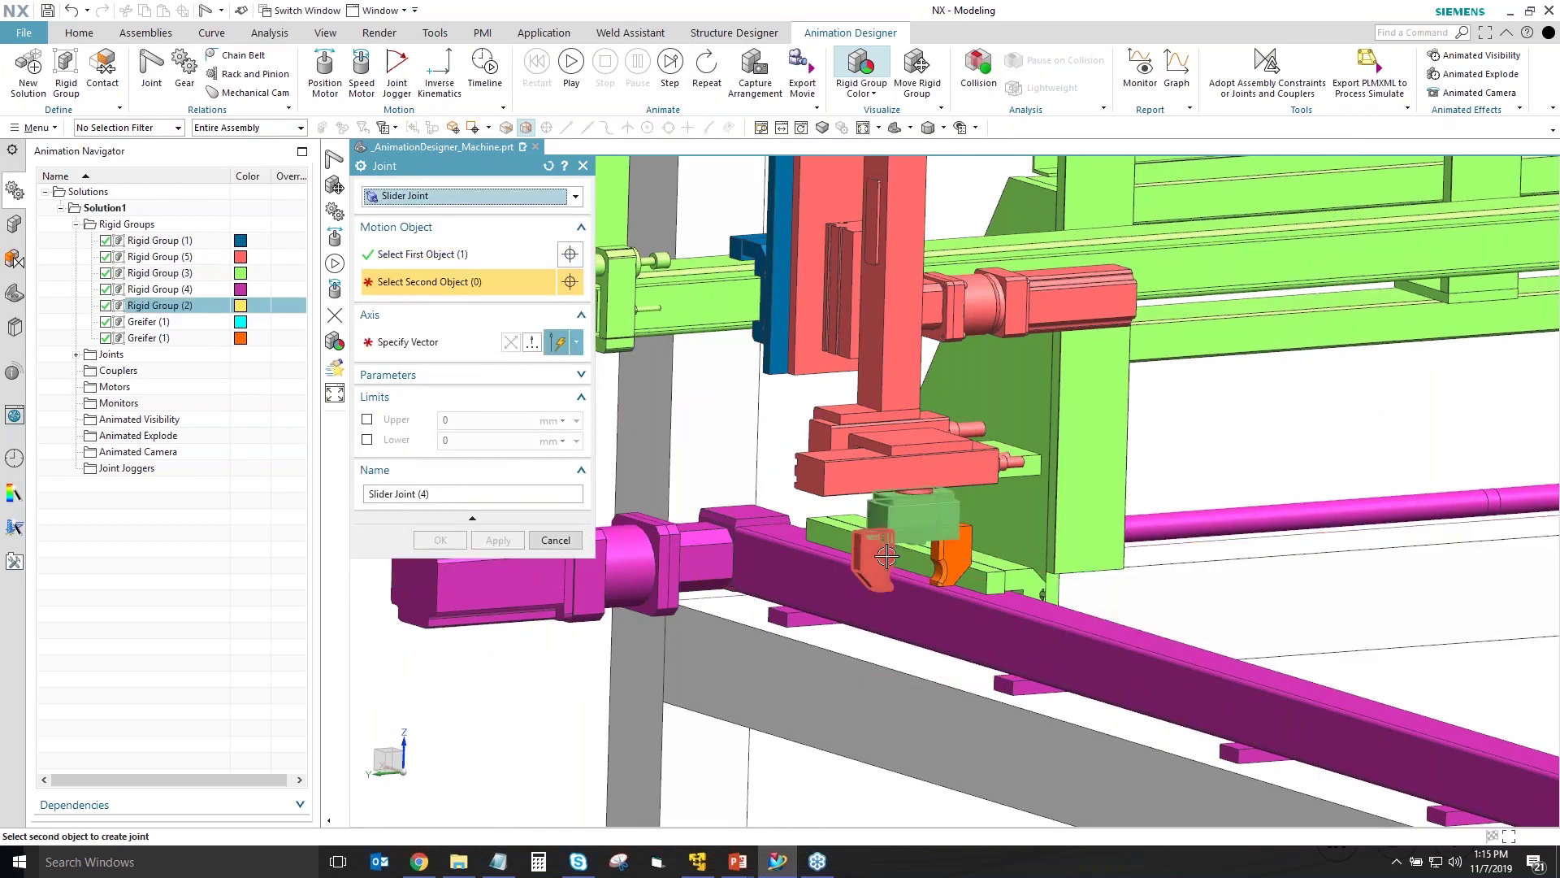
{"action": "left_click", "coordinate": [890, 566]}
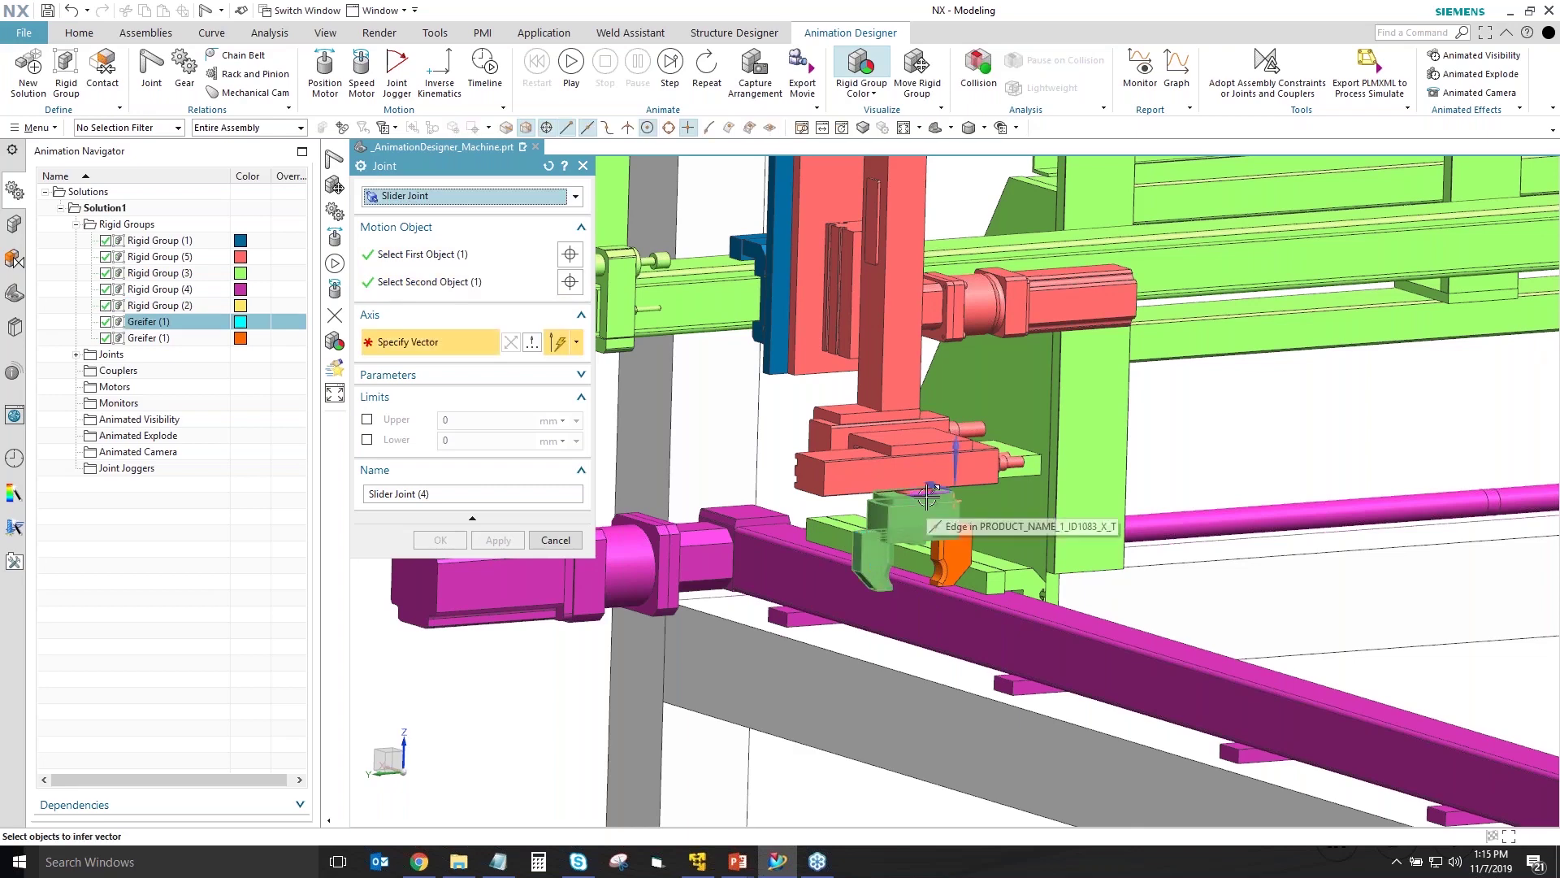
{"action": "left_click", "coordinate": [955, 520]}
{"action": "middle_click_drag", "start_coordinate": [847, 534], "coordinate": [909, 534], "text": "shift"}
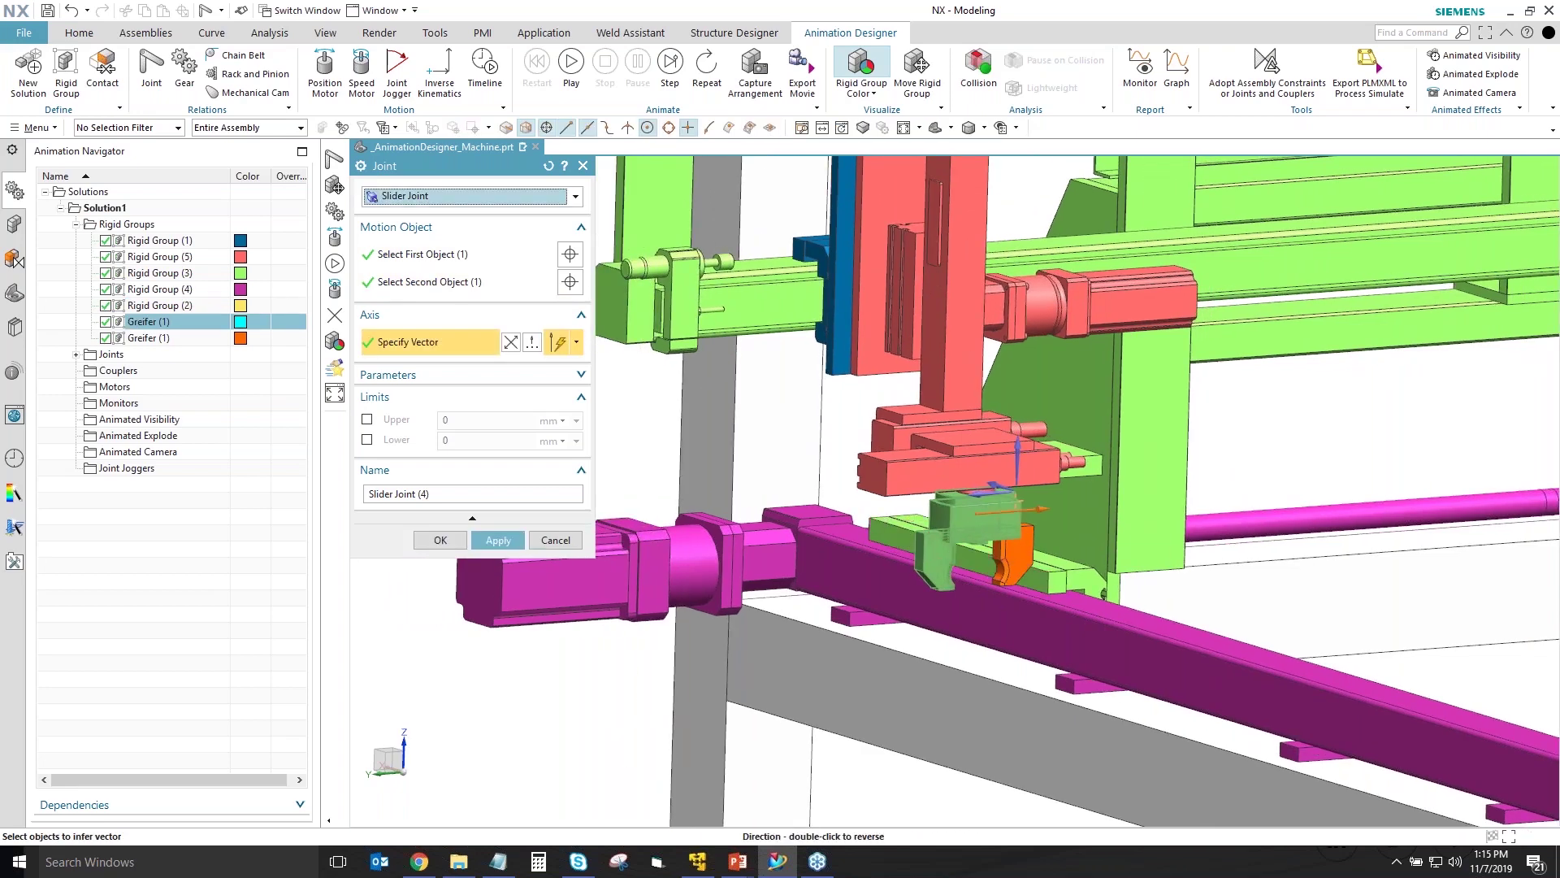
{"action": "left_click", "coordinate": [499, 540]}
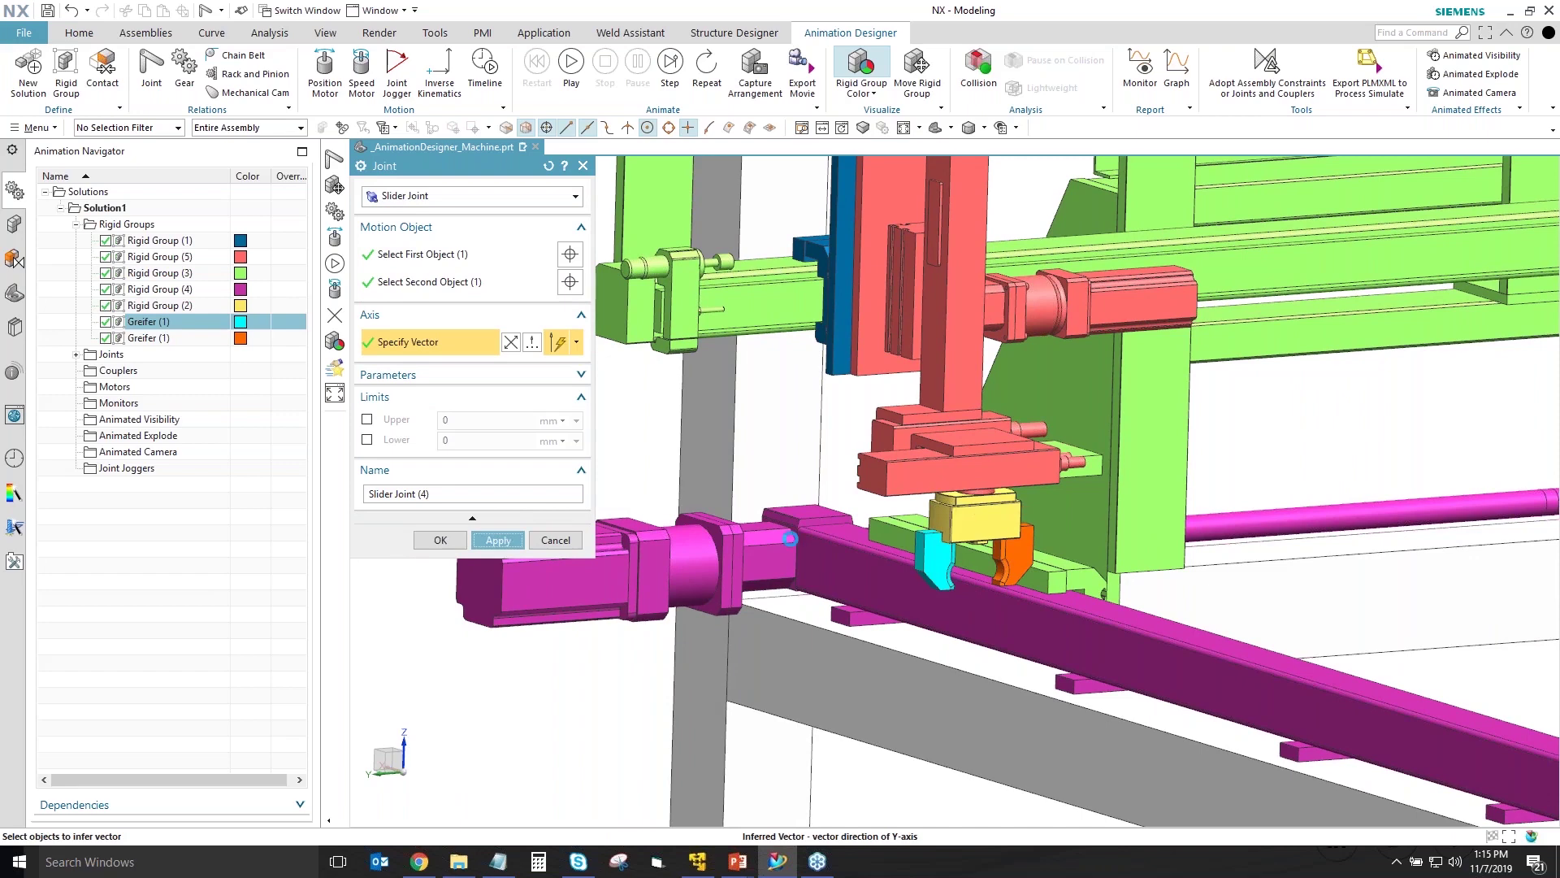
- Create a slider joint between the yellow gripper body and the orange finger, with its vector along the Y-axis
{"action": "left_click", "coordinate": [999, 554]}
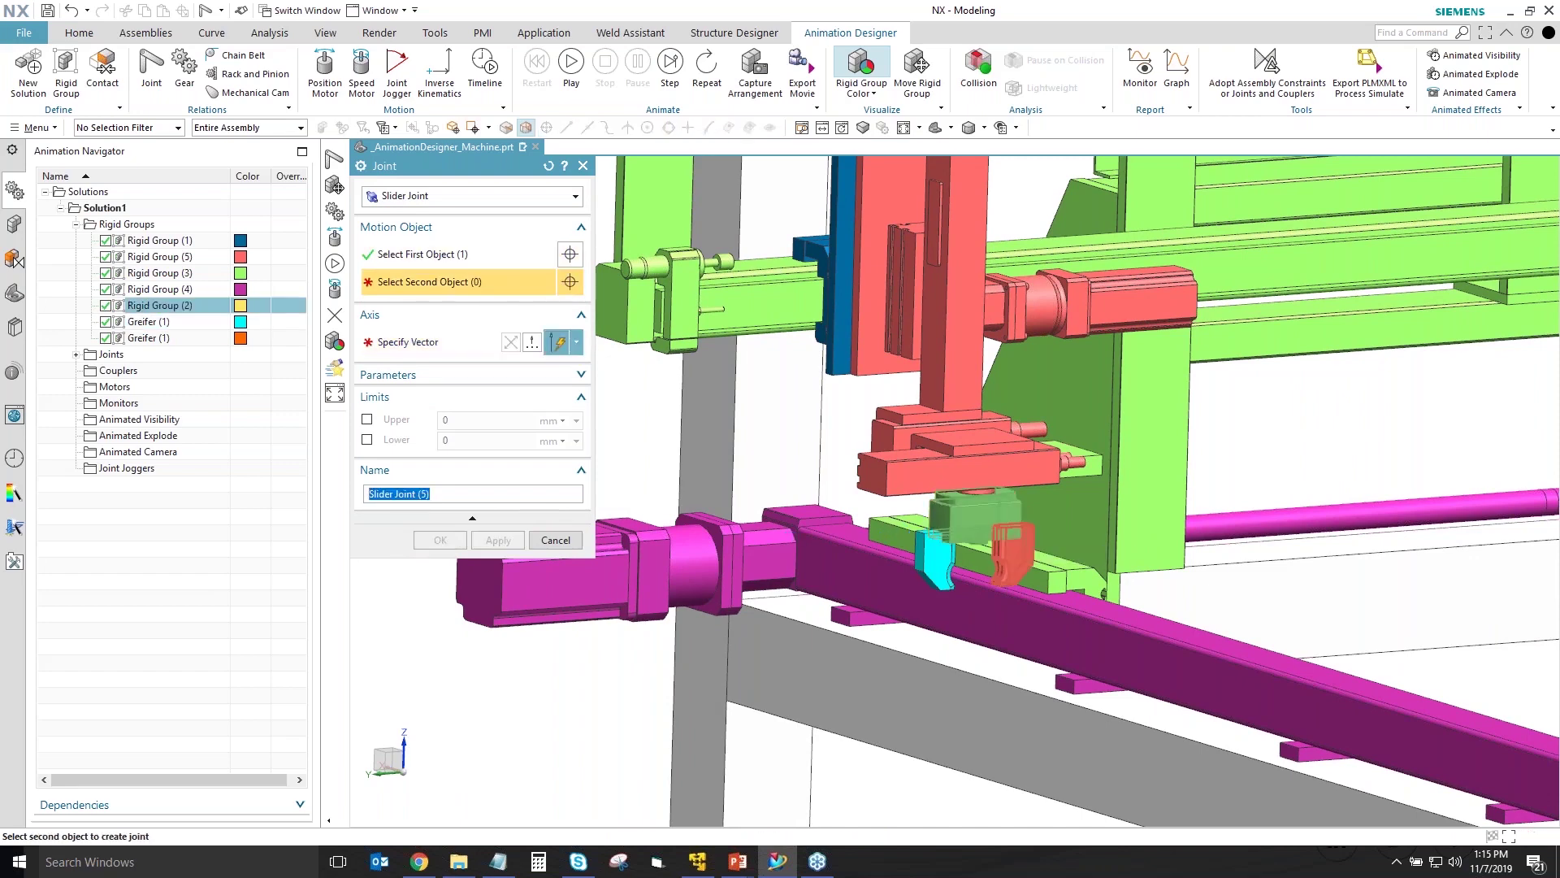
{"action": "left_click", "coordinate": [979, 532]}
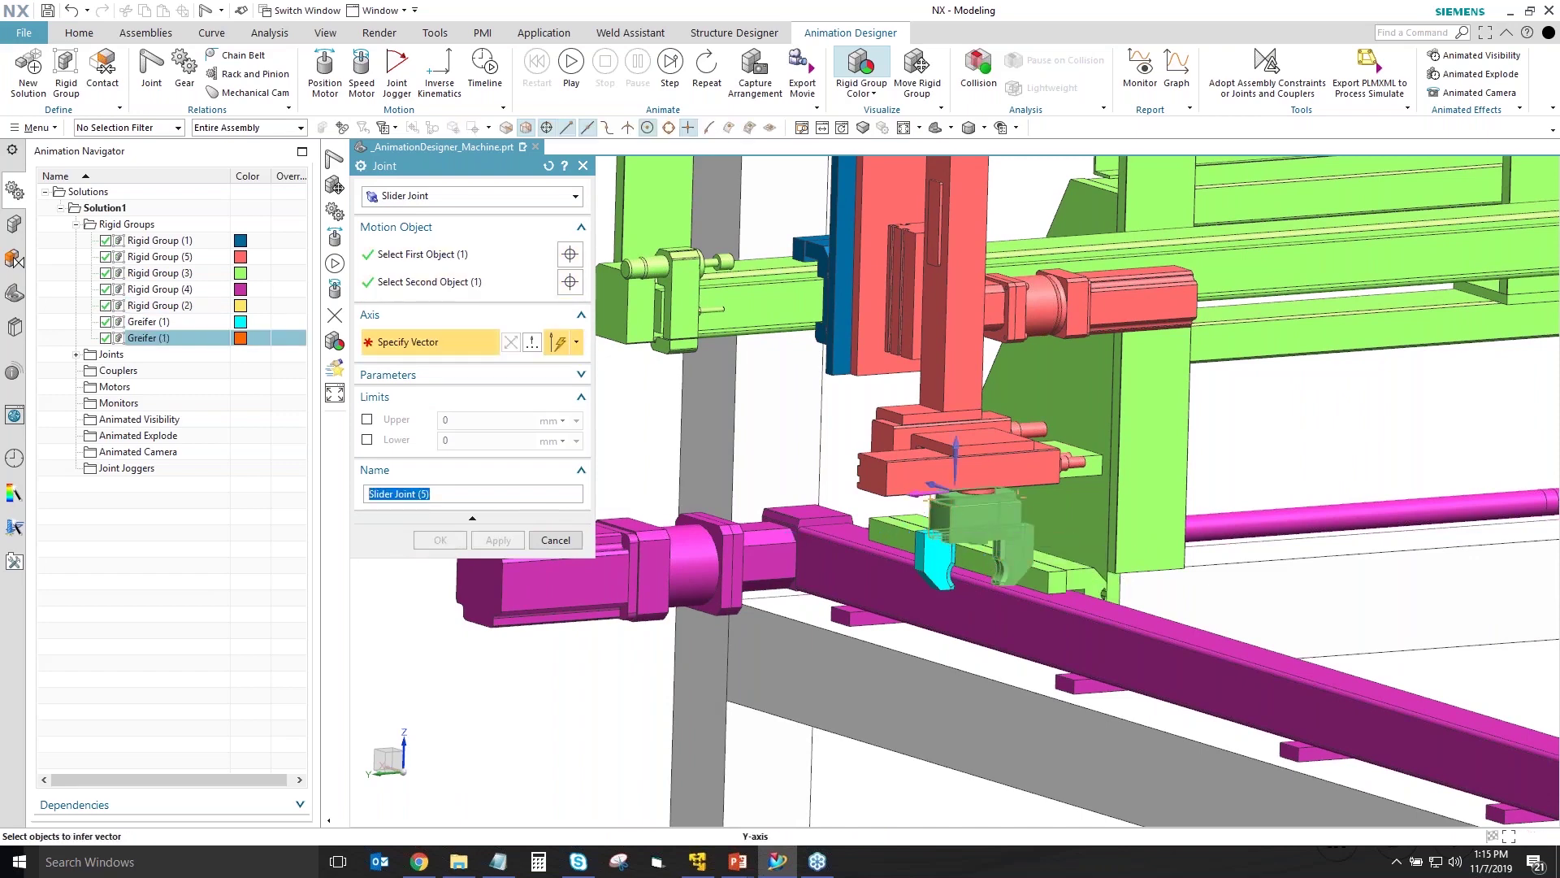
{"action": "left_click", "coordinate": [934, 520]}
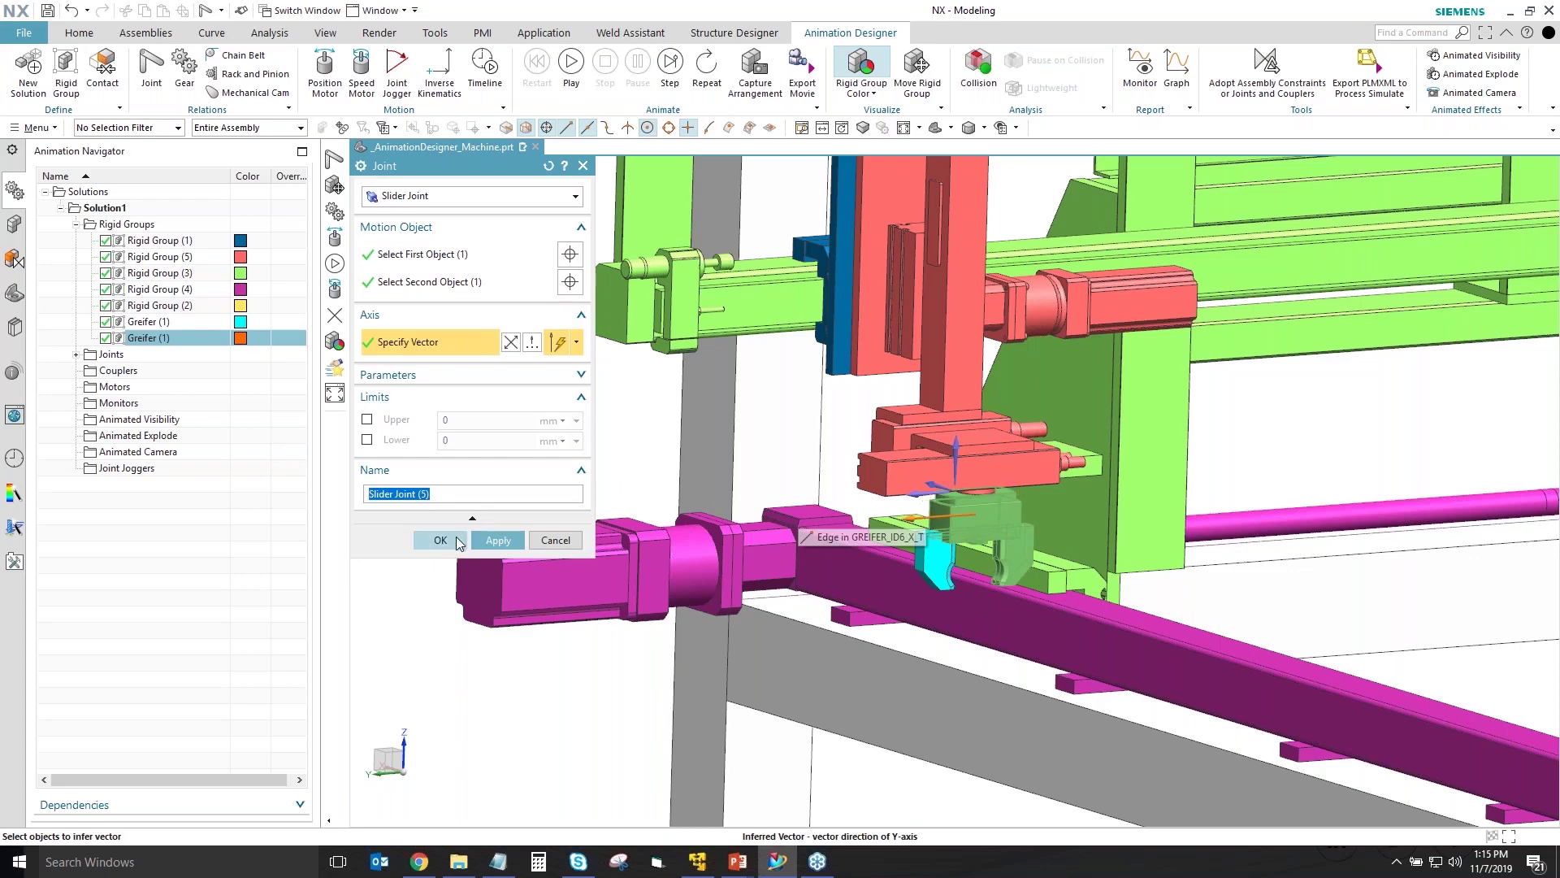
{"action": "left_click", "coordinate": [458, 538]}
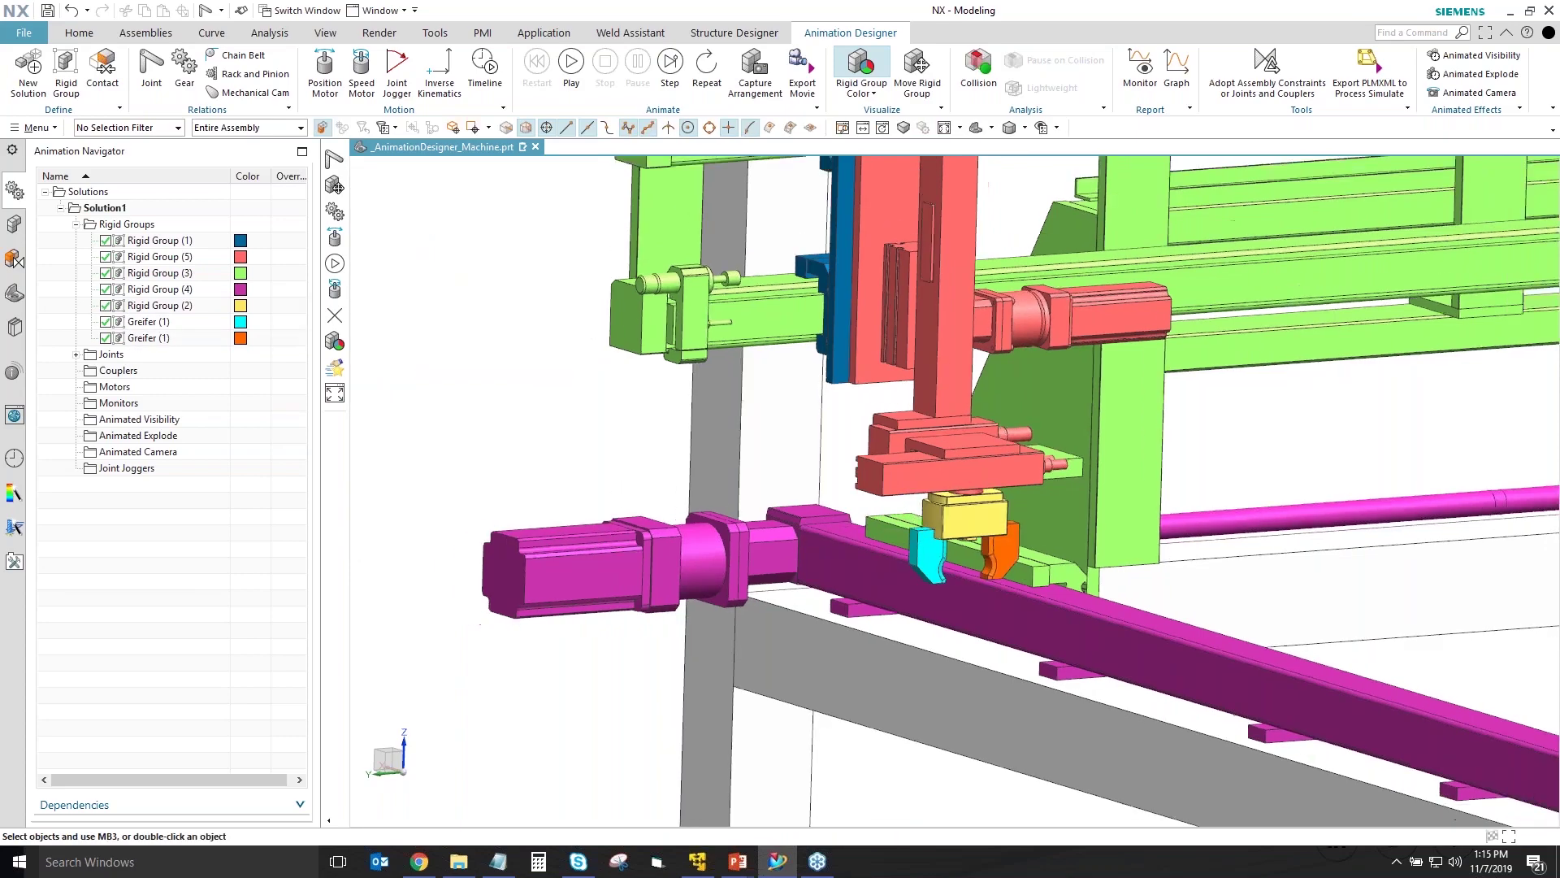
- List the created joints and test them by moving the red Z-axis rigid group freely along the gantry with Move Rigid Group
{"action": "scroll", "coordinate": [955, 491], "scroll_direction": "down", "scroll_amount": 8}
{"action": "middle_click_drag", "start_coordinate": [954, 491], "coordinate": [874, 498]}
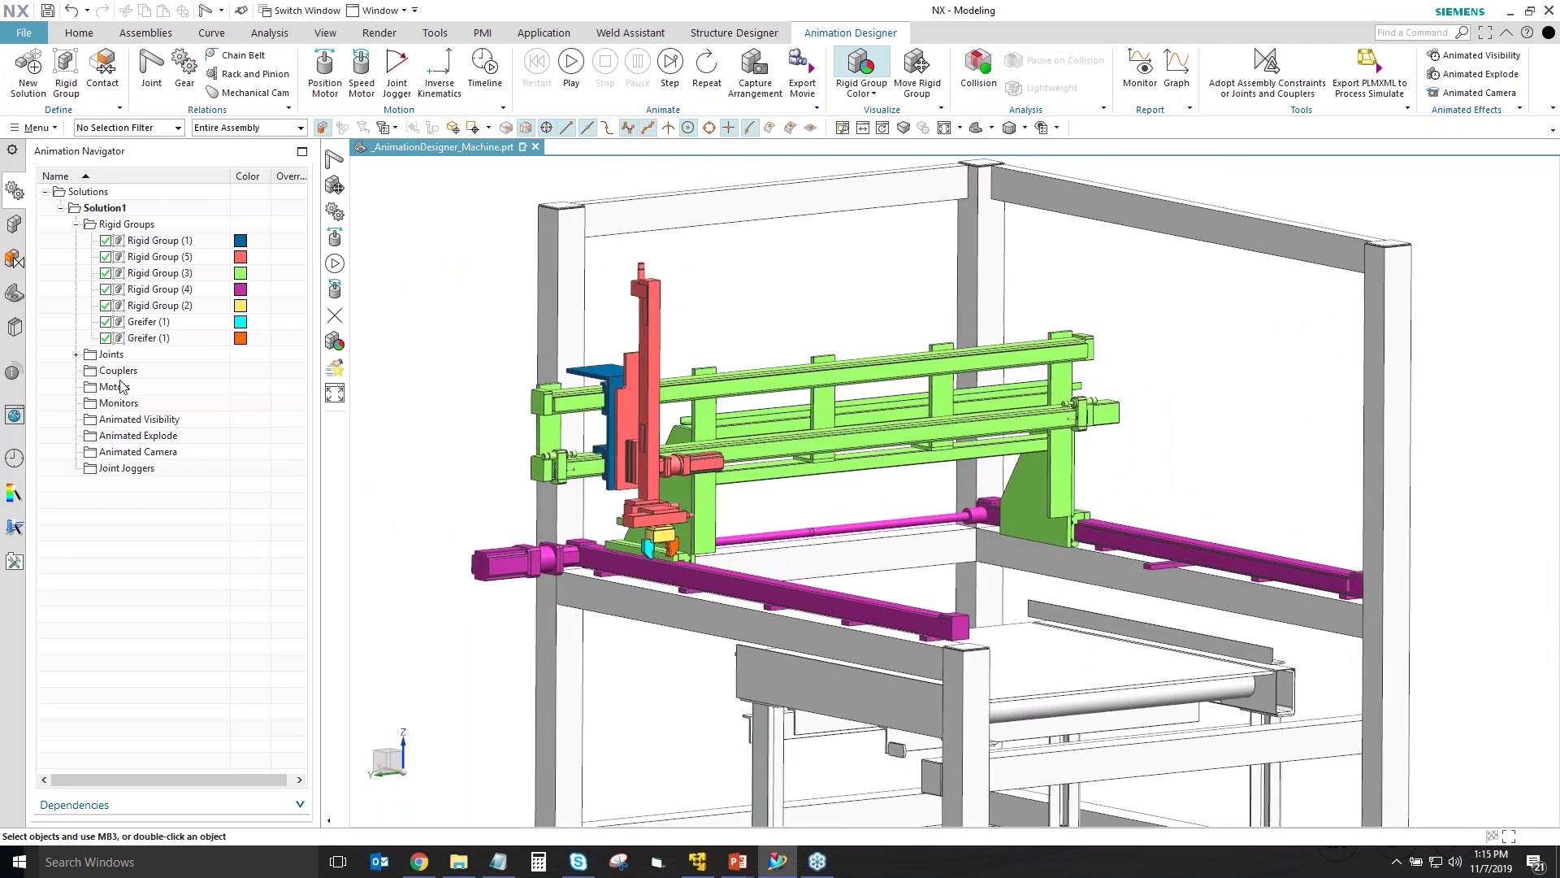
{"action": "left_click", "coordinate": [77, 355]}
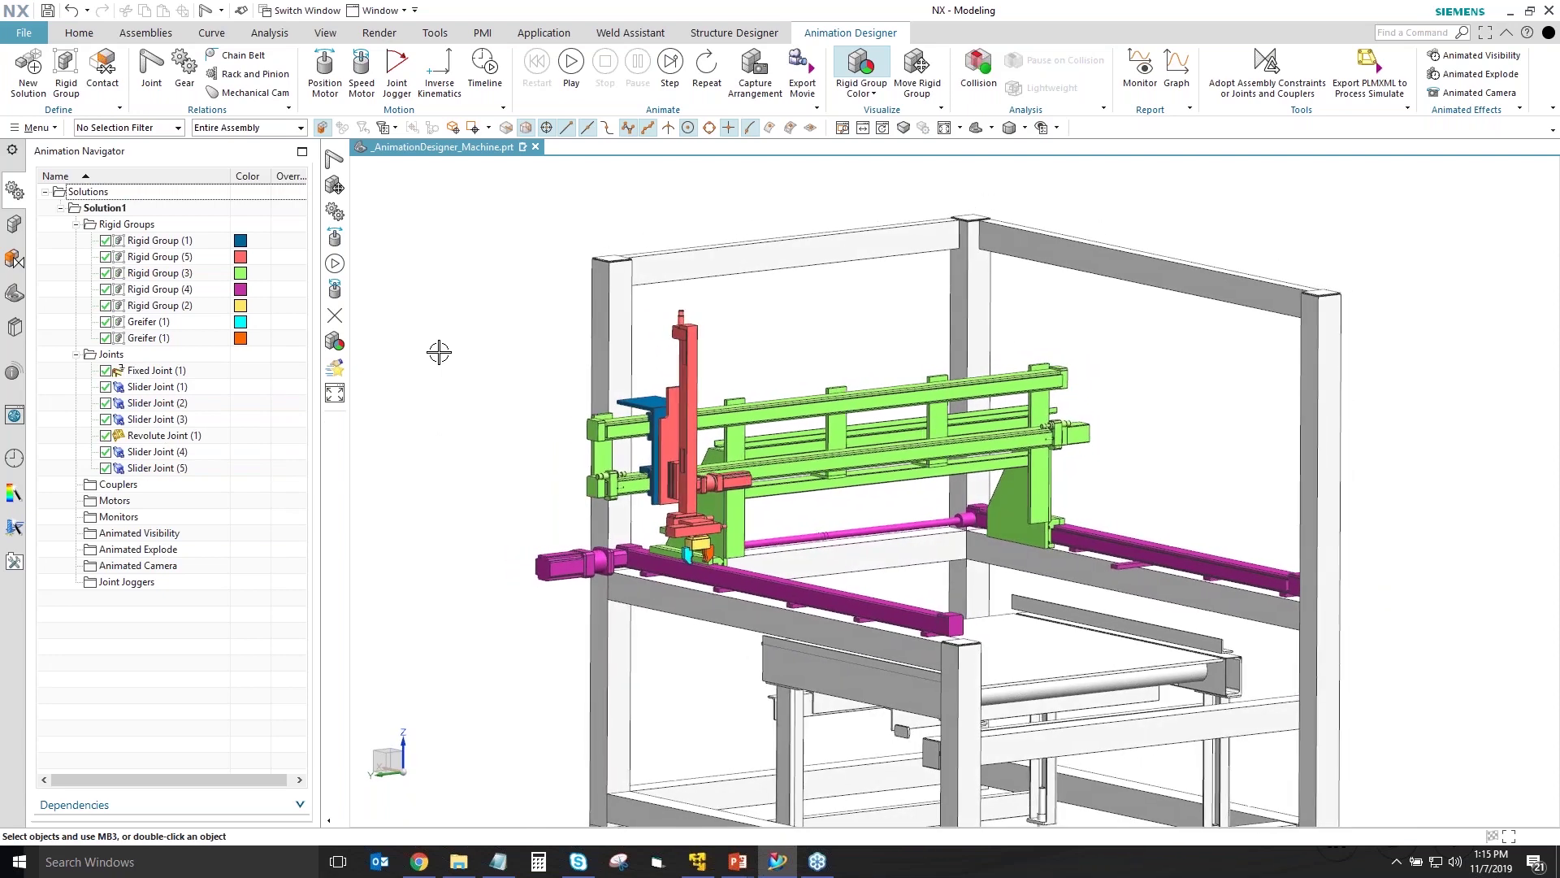
{"action": "left_click", "coordinate": [914, 69]}
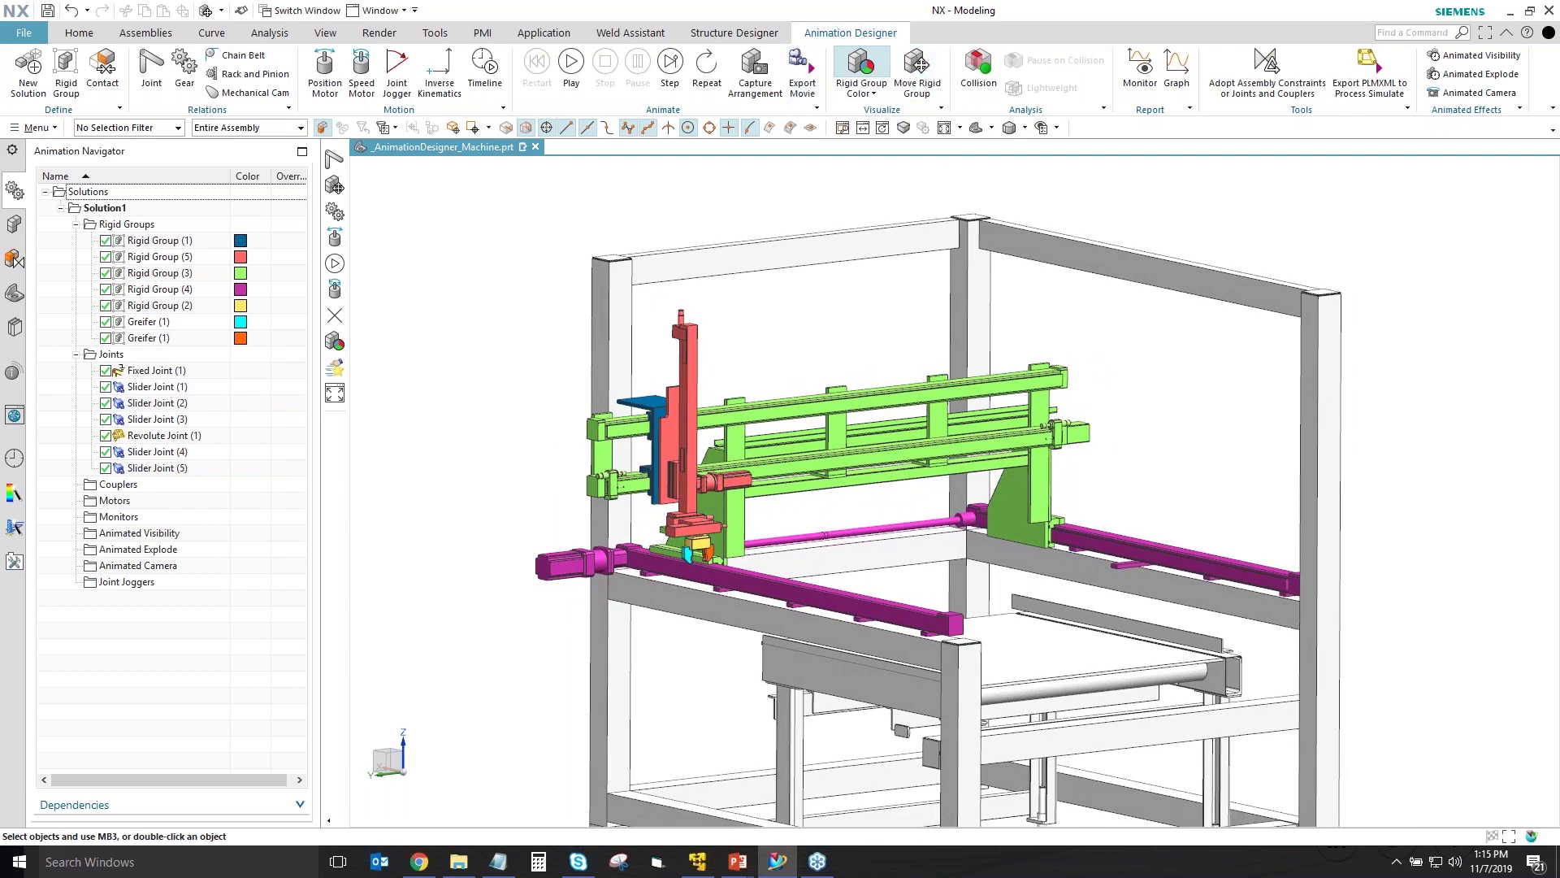
{"action": "left_click", "coordinate": [429, 275]}
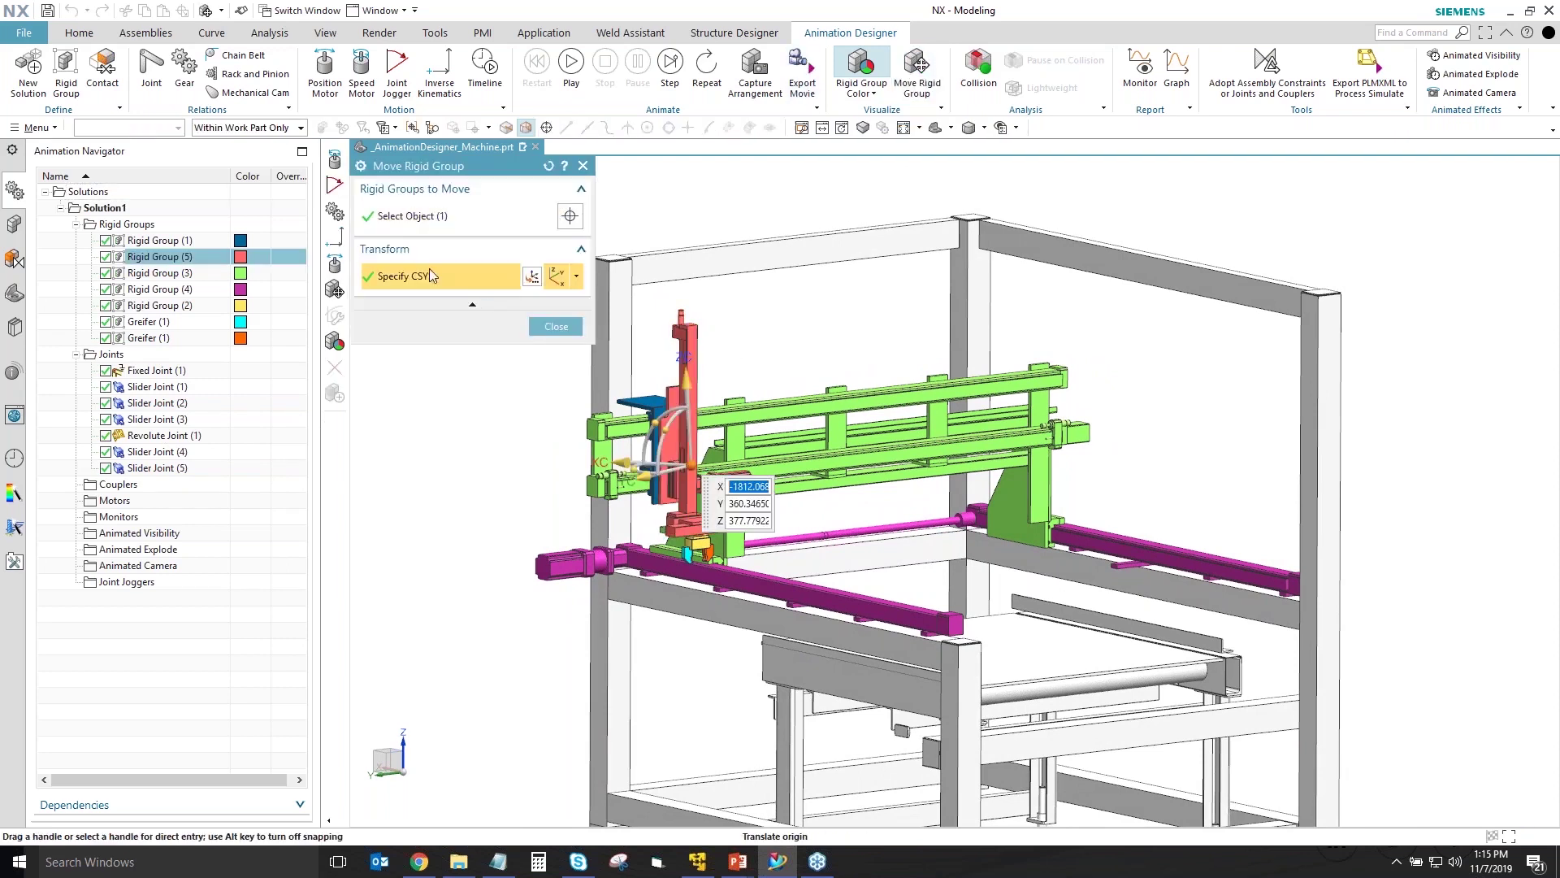
{"action": "left_click_drag", "start_coordinate": [998, 472], "coordinate": [746, 450]}
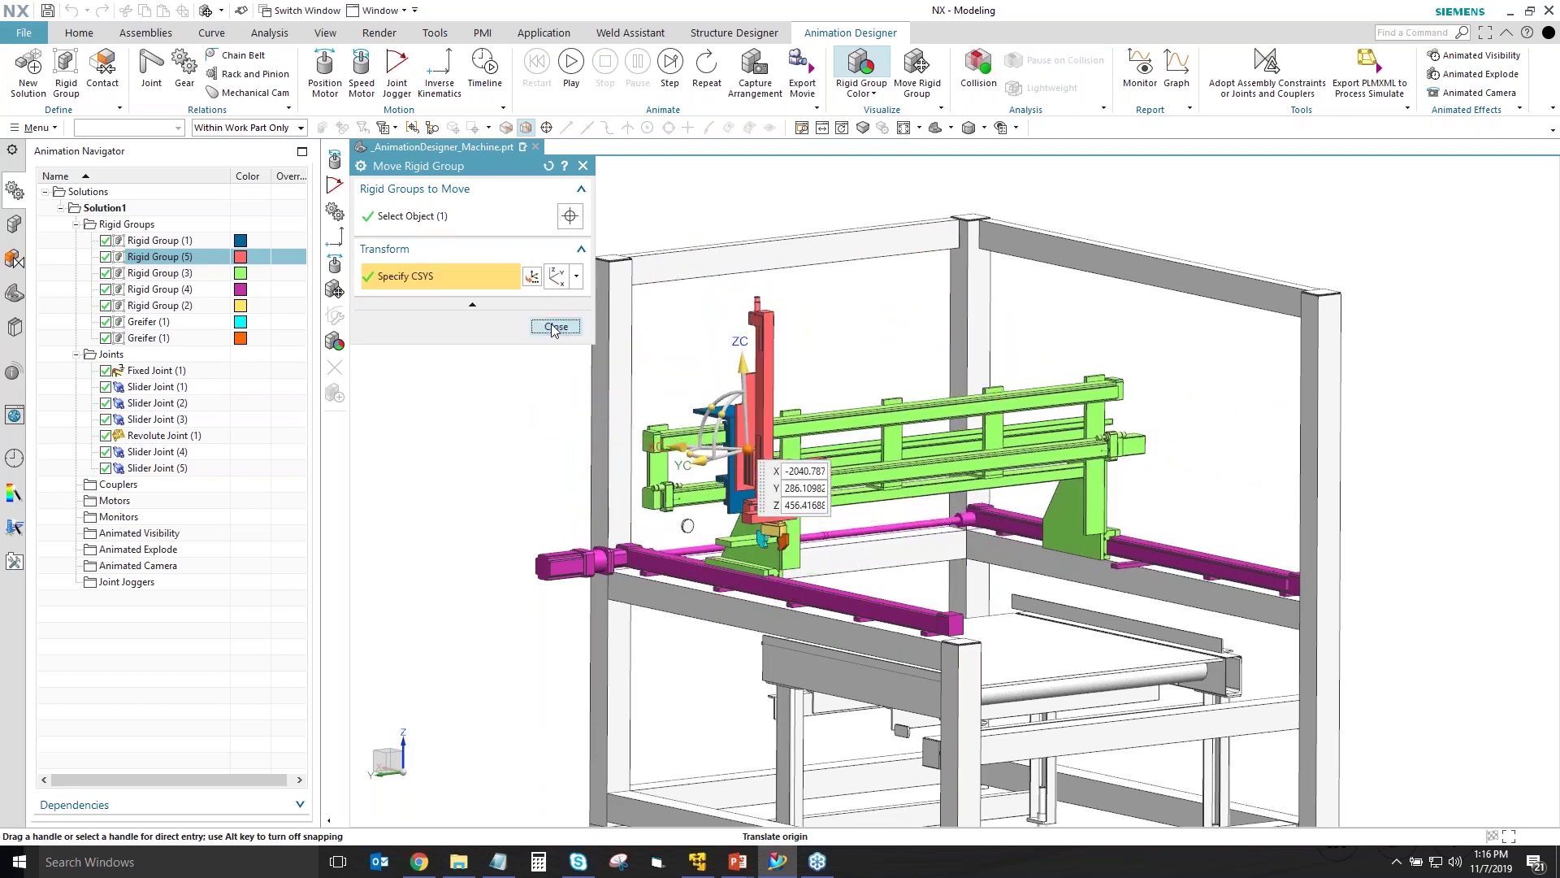
{"action": "left_click", "coordinate": [556, 327]}
- Create a joint jogger pose with Slider Joints 1 to 5 at about 1255.8, -1372, -137.8, -44.32 and -34.16, and Revolute Joint (1) at -122
{"action": "key", "text": "ctrl+f"}
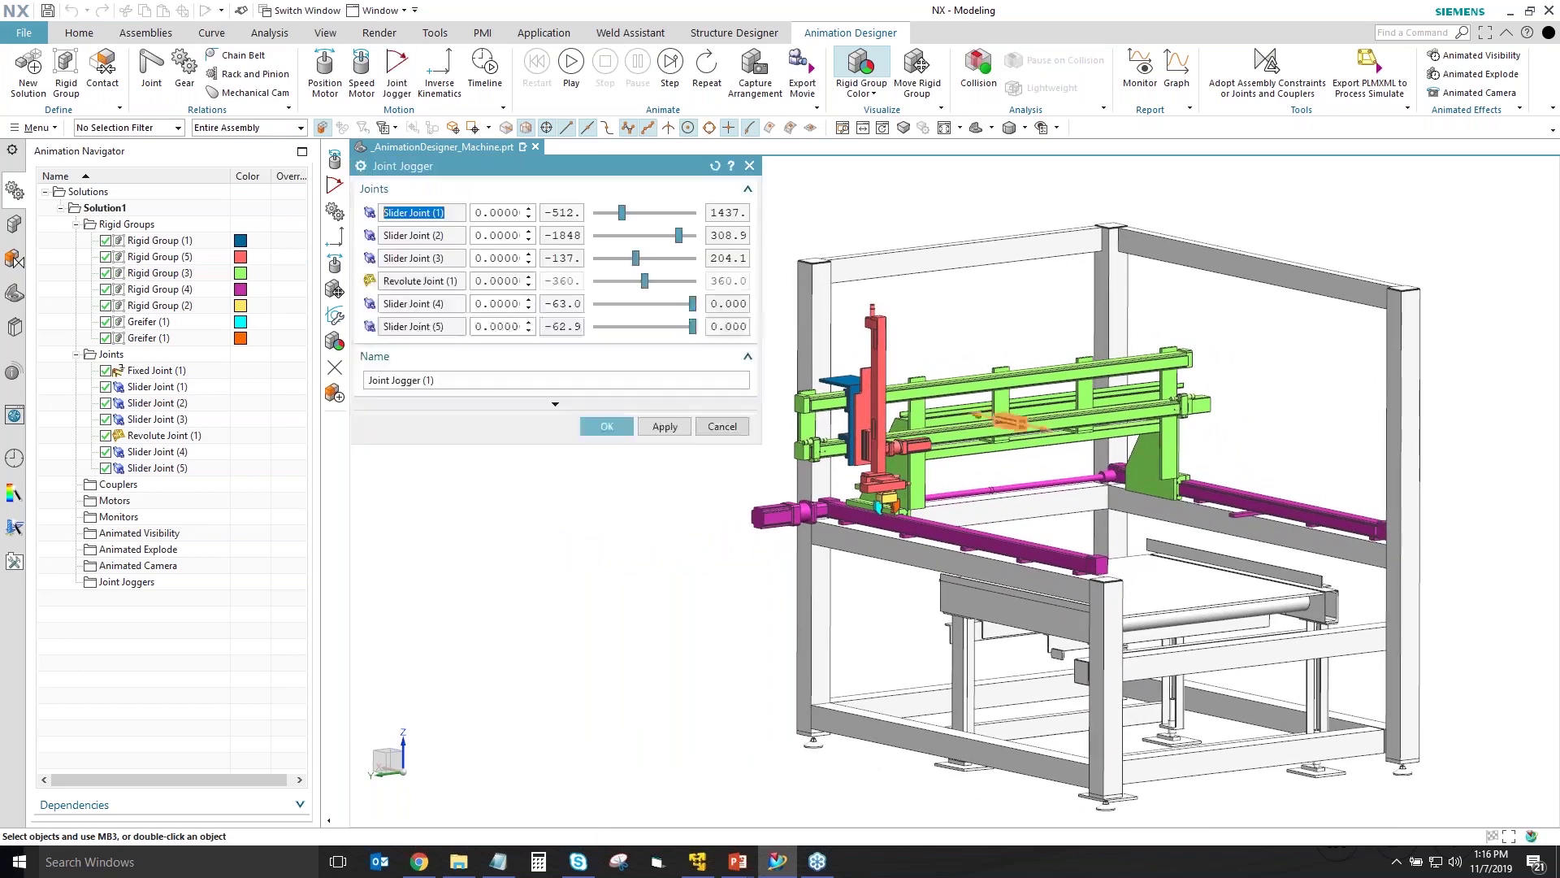
{"action": "left_click_drag", "start_coordinate": [628, 221], "coordinate": [597, 260]}
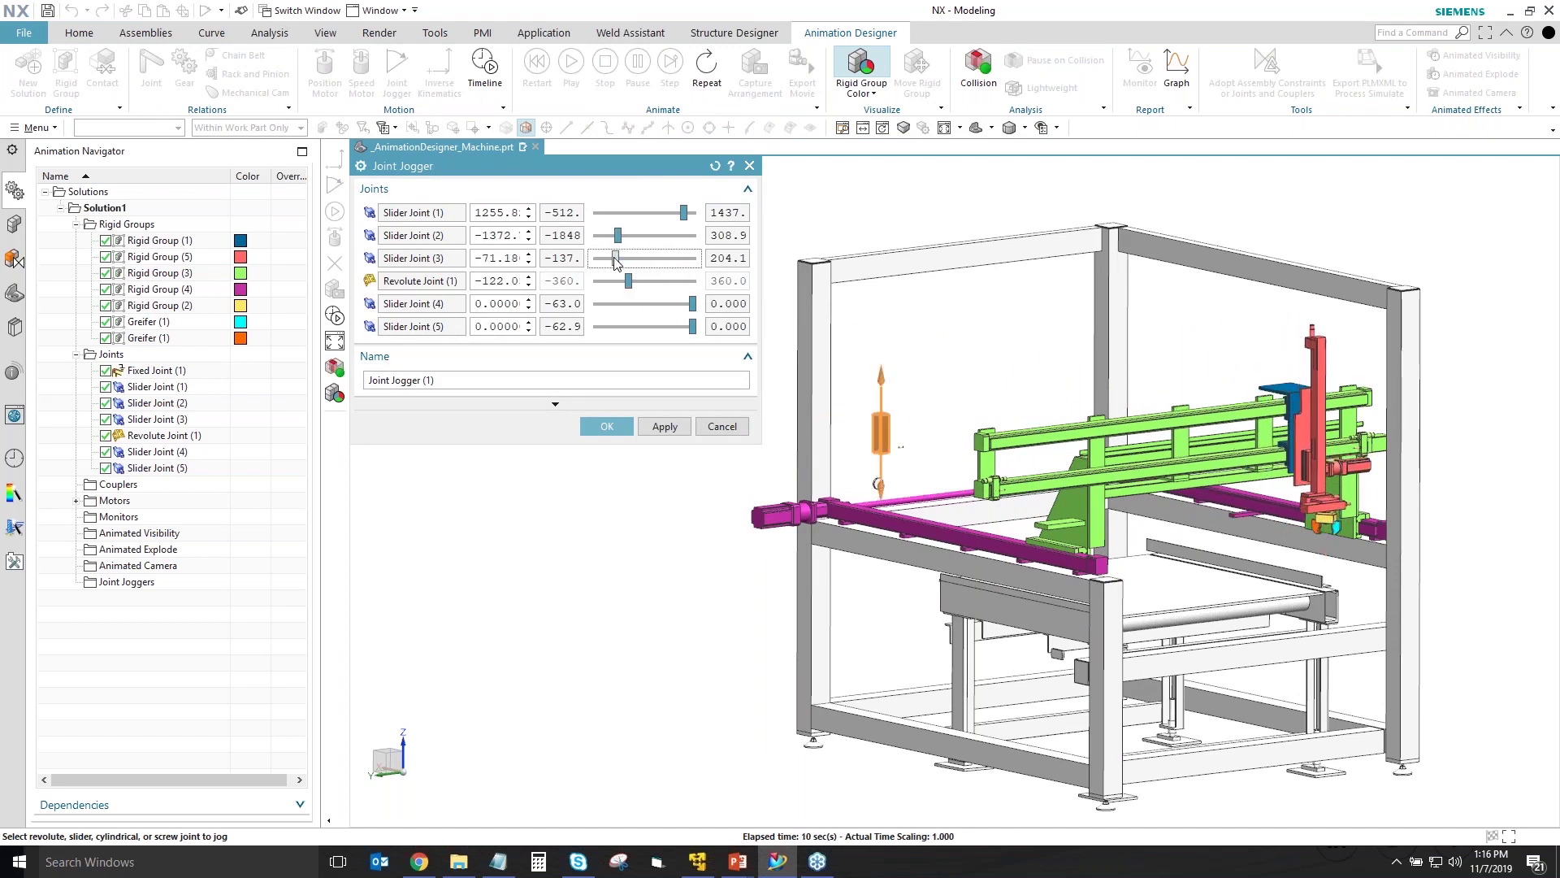
{"action": "left_click", "coordinate": [672, 308]}
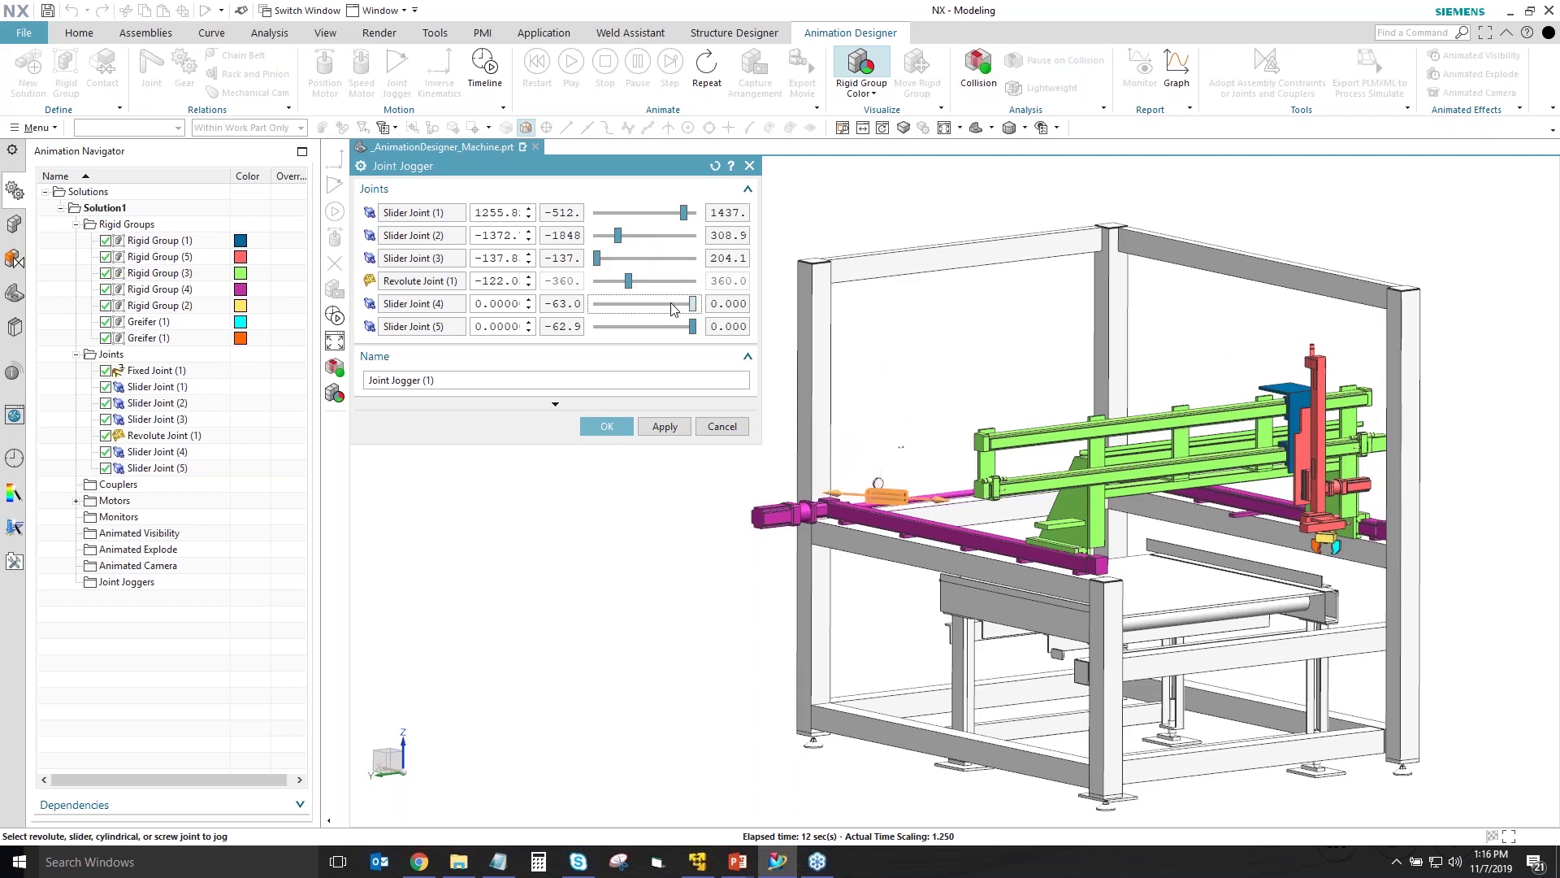
{"action": "left_click_drag", "start_coordinate": [692, 327], "coordinate": [659, 326]}
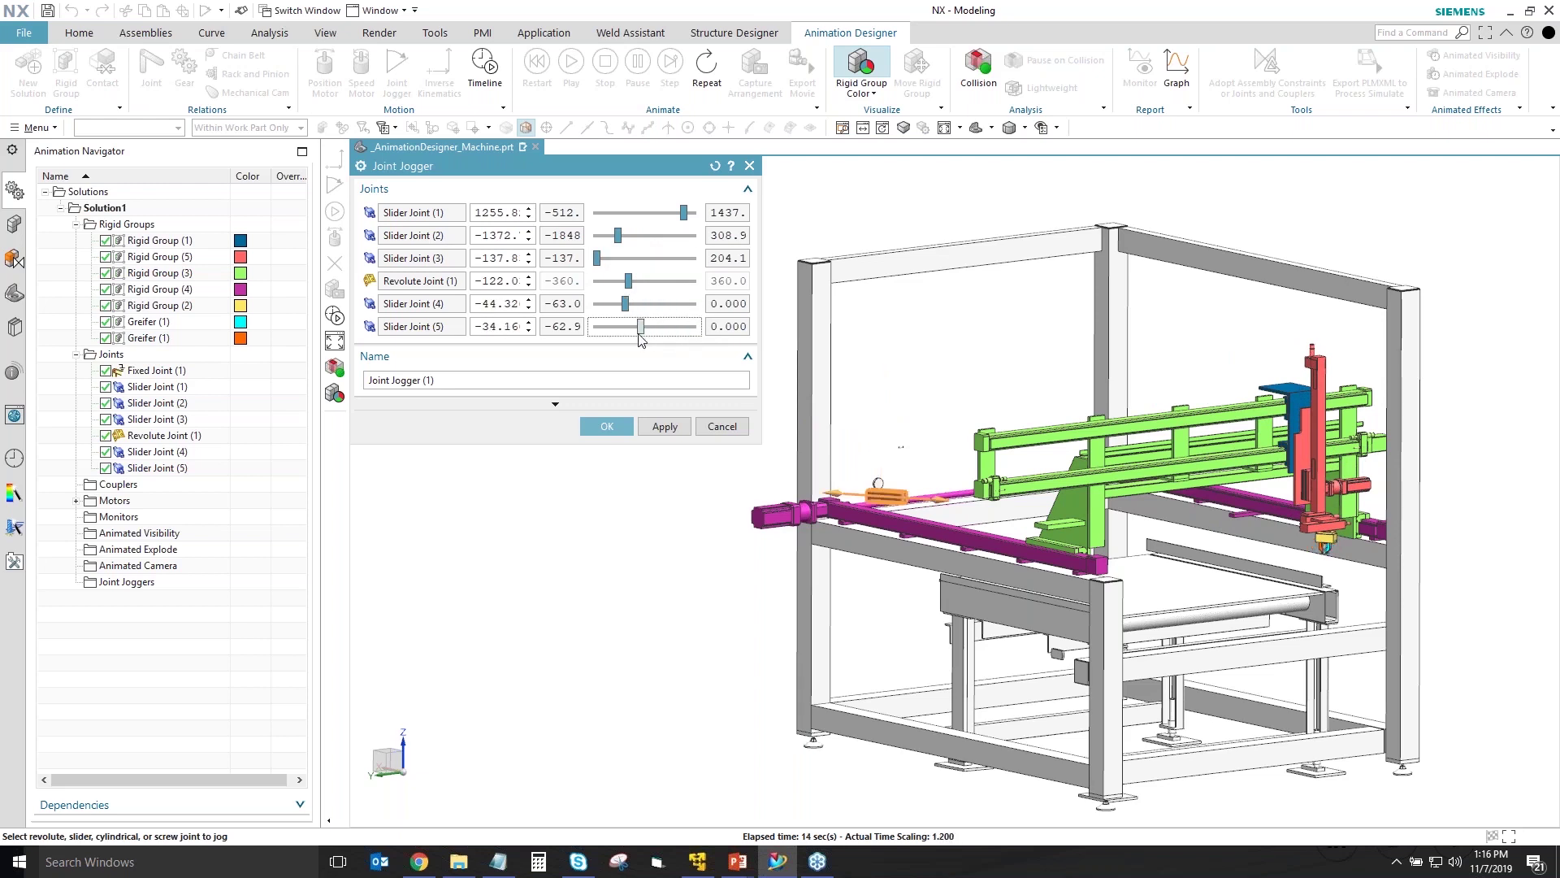
{"action": "left_click", "coordinate": [665, 426]}
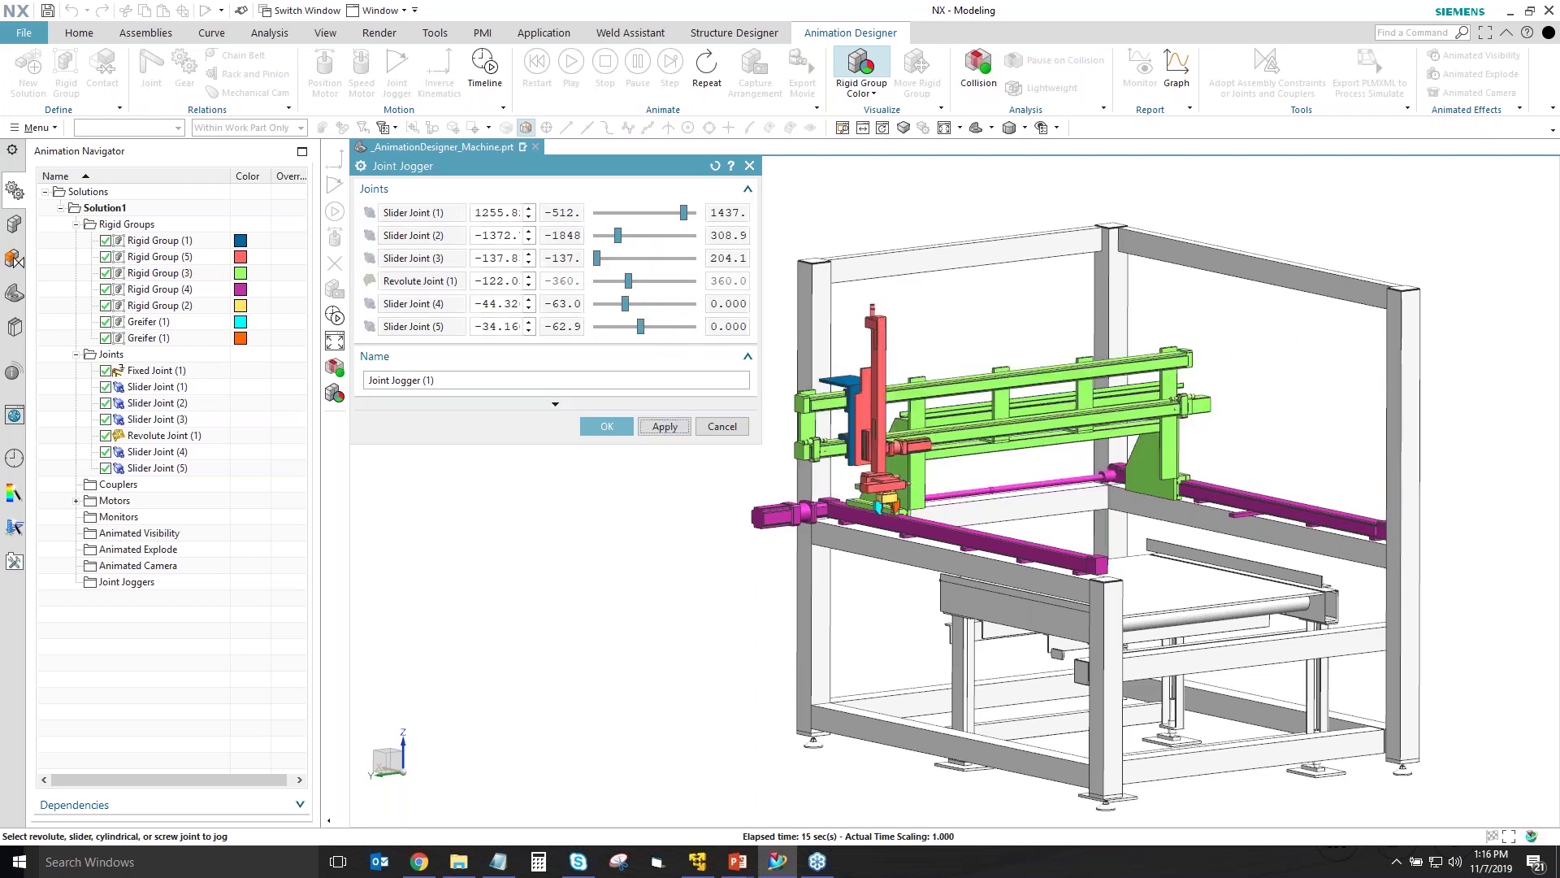
- Create a second jogger pose with Slider Joints 1 to 5 at about -330.6, -56.63, 62.14, -5.34 and -17.62, and the revolute joint at 48.81
{"action": "left_click_drag", "start_coordinate": [685, 214], "coordinate": [643, 282]}
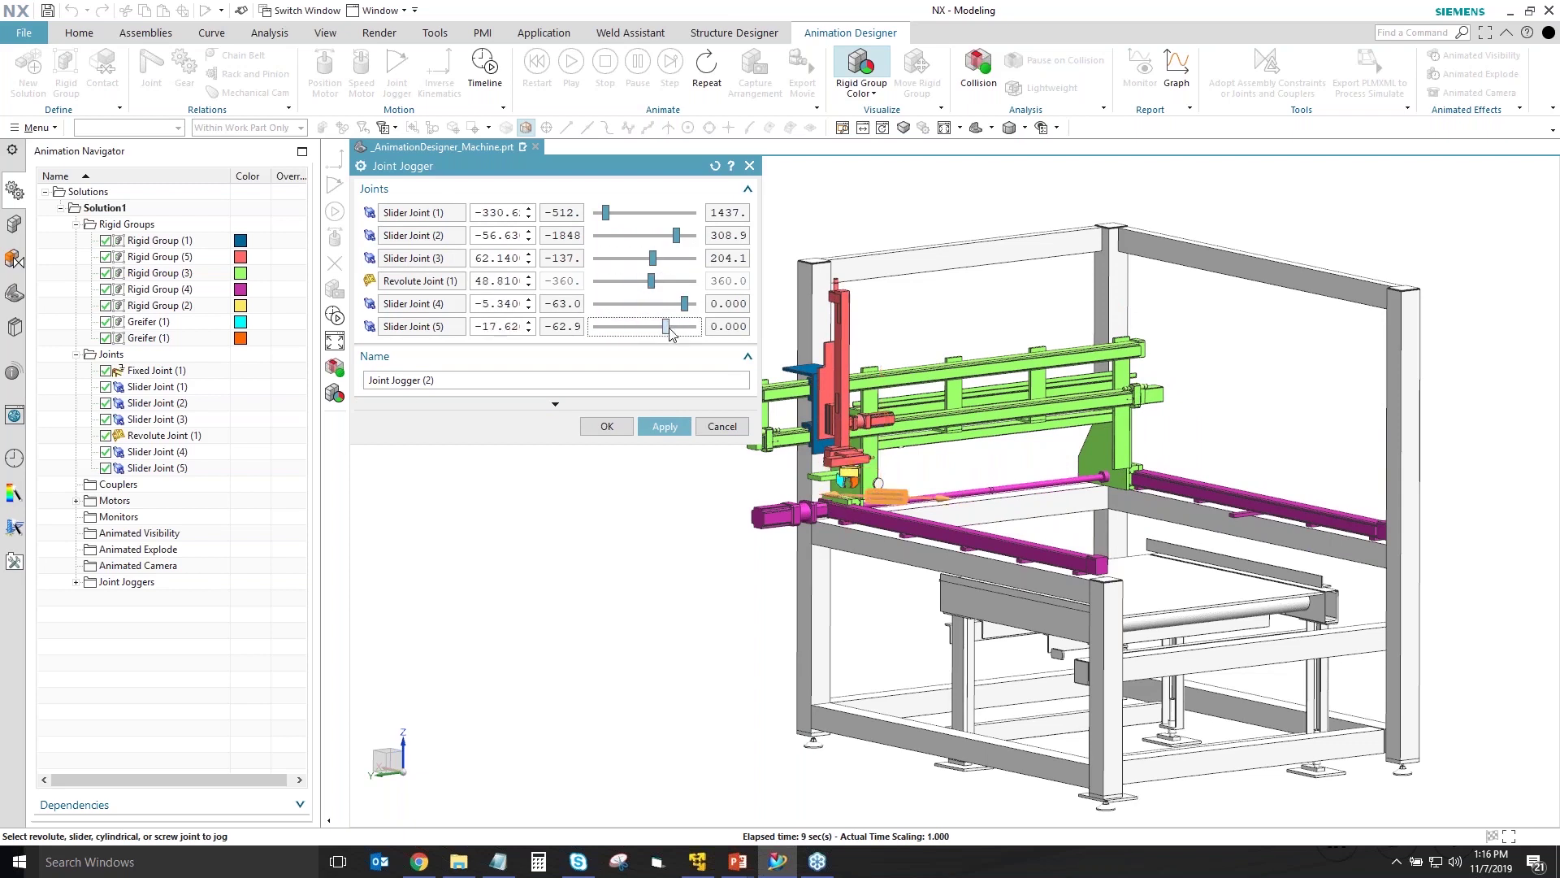
{"action": "left_click", "coordinate": [614, 426]}
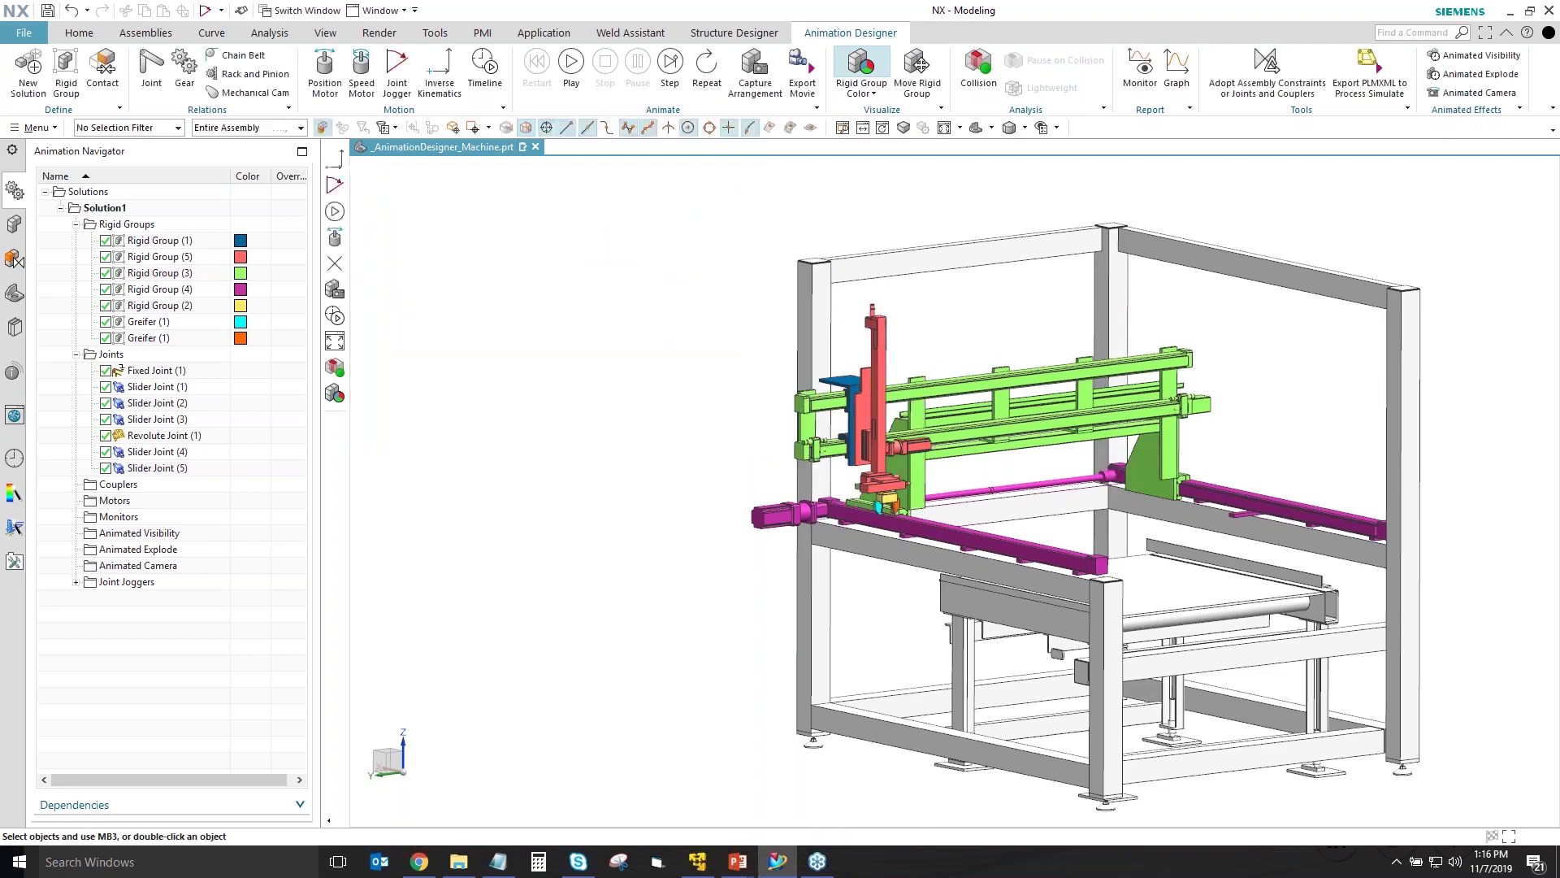
- List the saved joint joggers and run Joint Jogger (1) and Joint Jogger (2) to preview their poses
{"action": "left_click", "coordinate": [76, 583]}
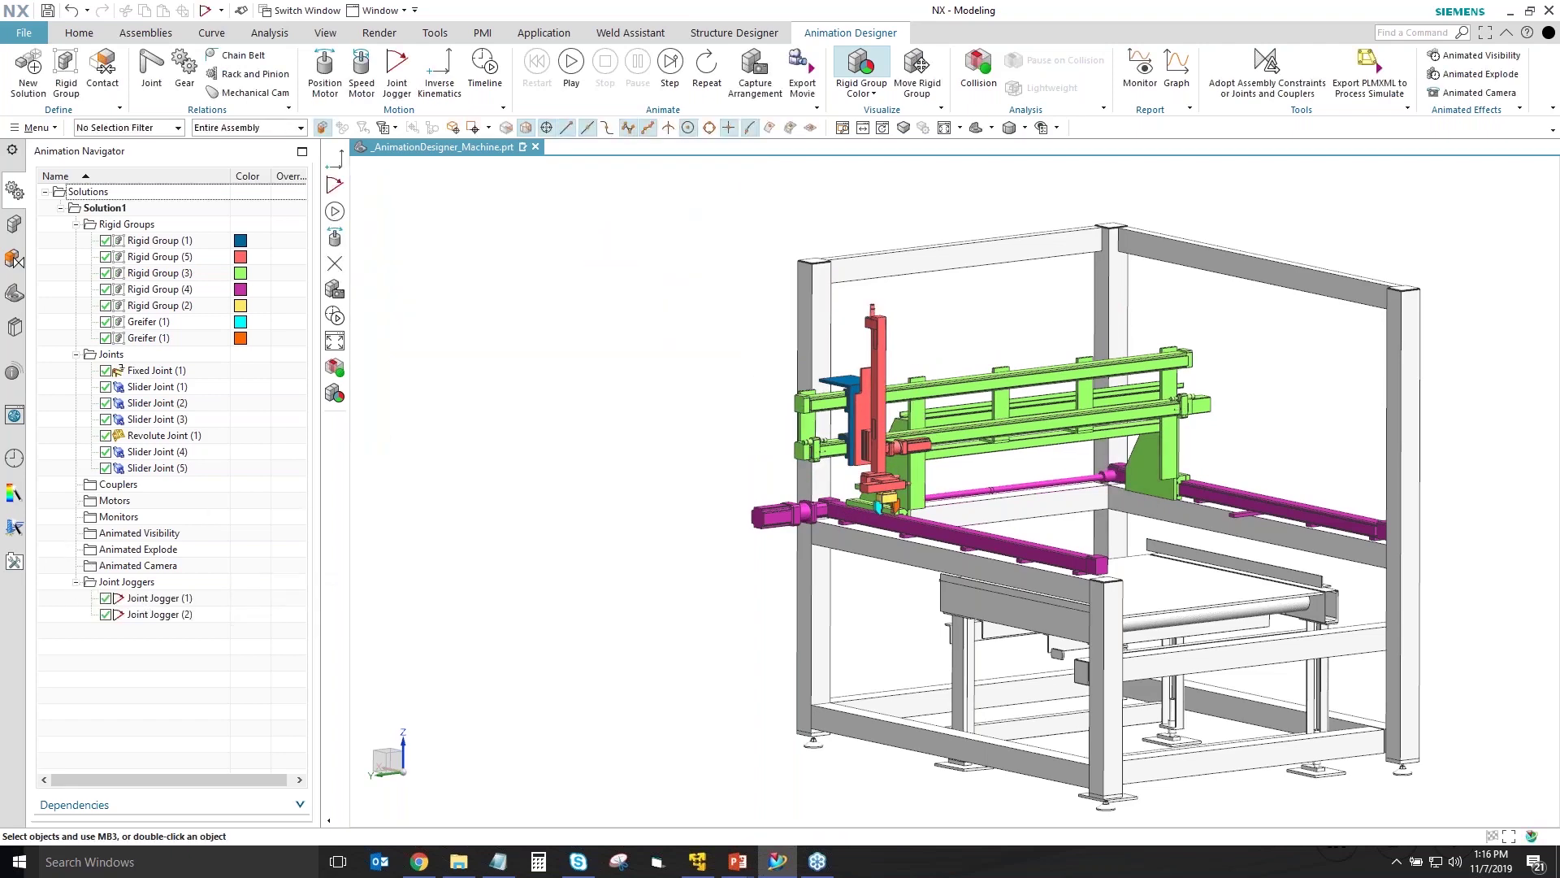
{"action": "double_click", "coordinate": [159, 598]}
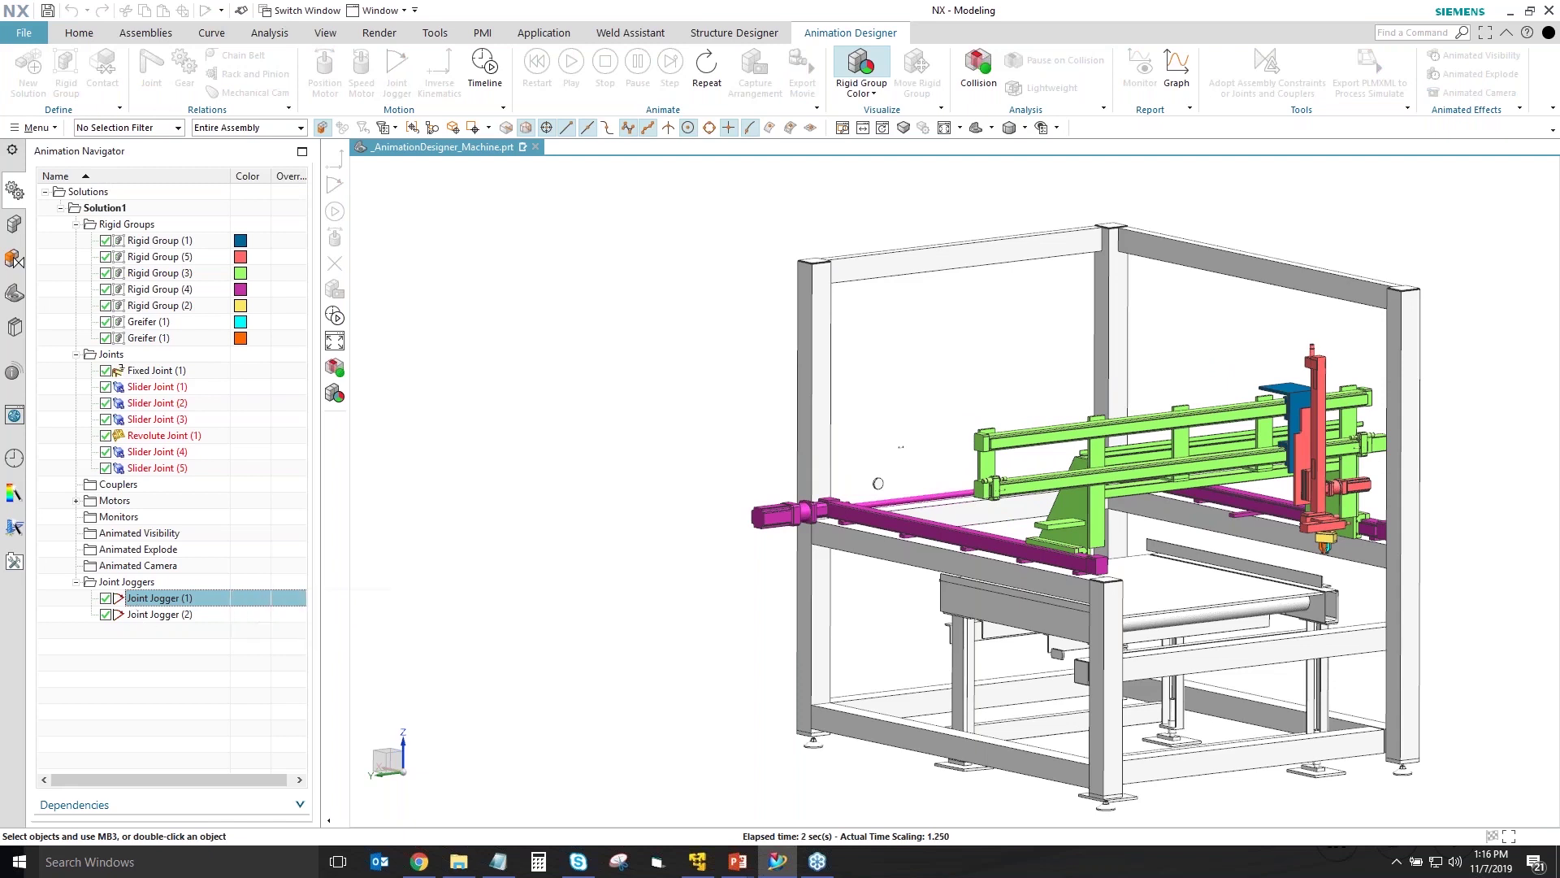
{"action": "double_click", "coordinate": [144, 615]}
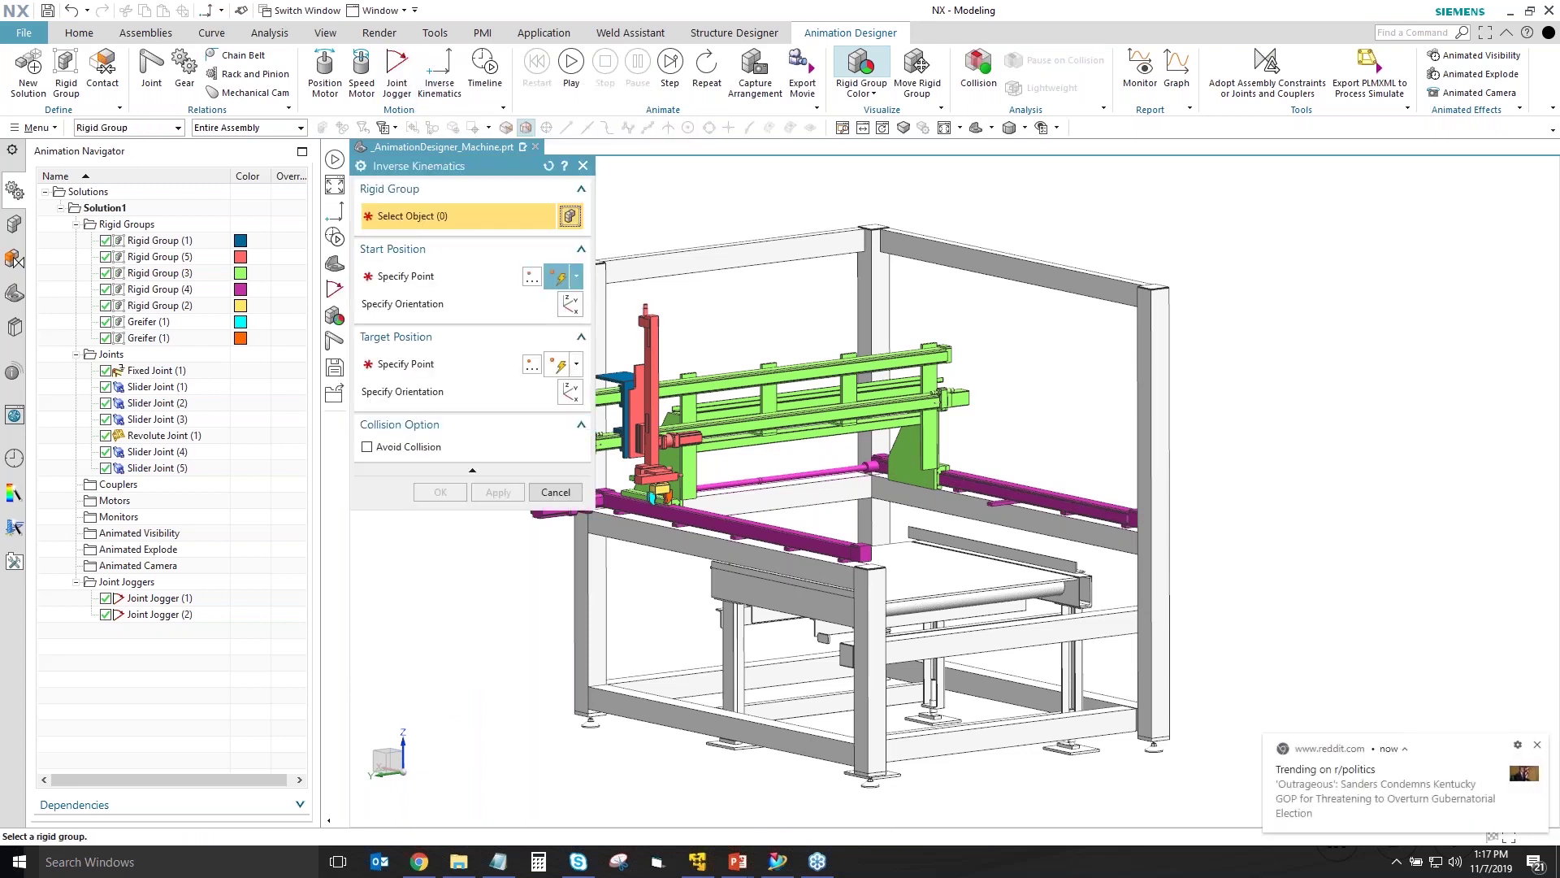
- For the inverse kinematics motion, choose the yellow gripper body as the rigid group and a point on its lower edge as the start position
{"action": "left_click", "coordinate": [1538, 745]}
{"action": "scroll", "coordinate": [1083, 505], "scroll_direction": "up", "scroll_amount": 5}
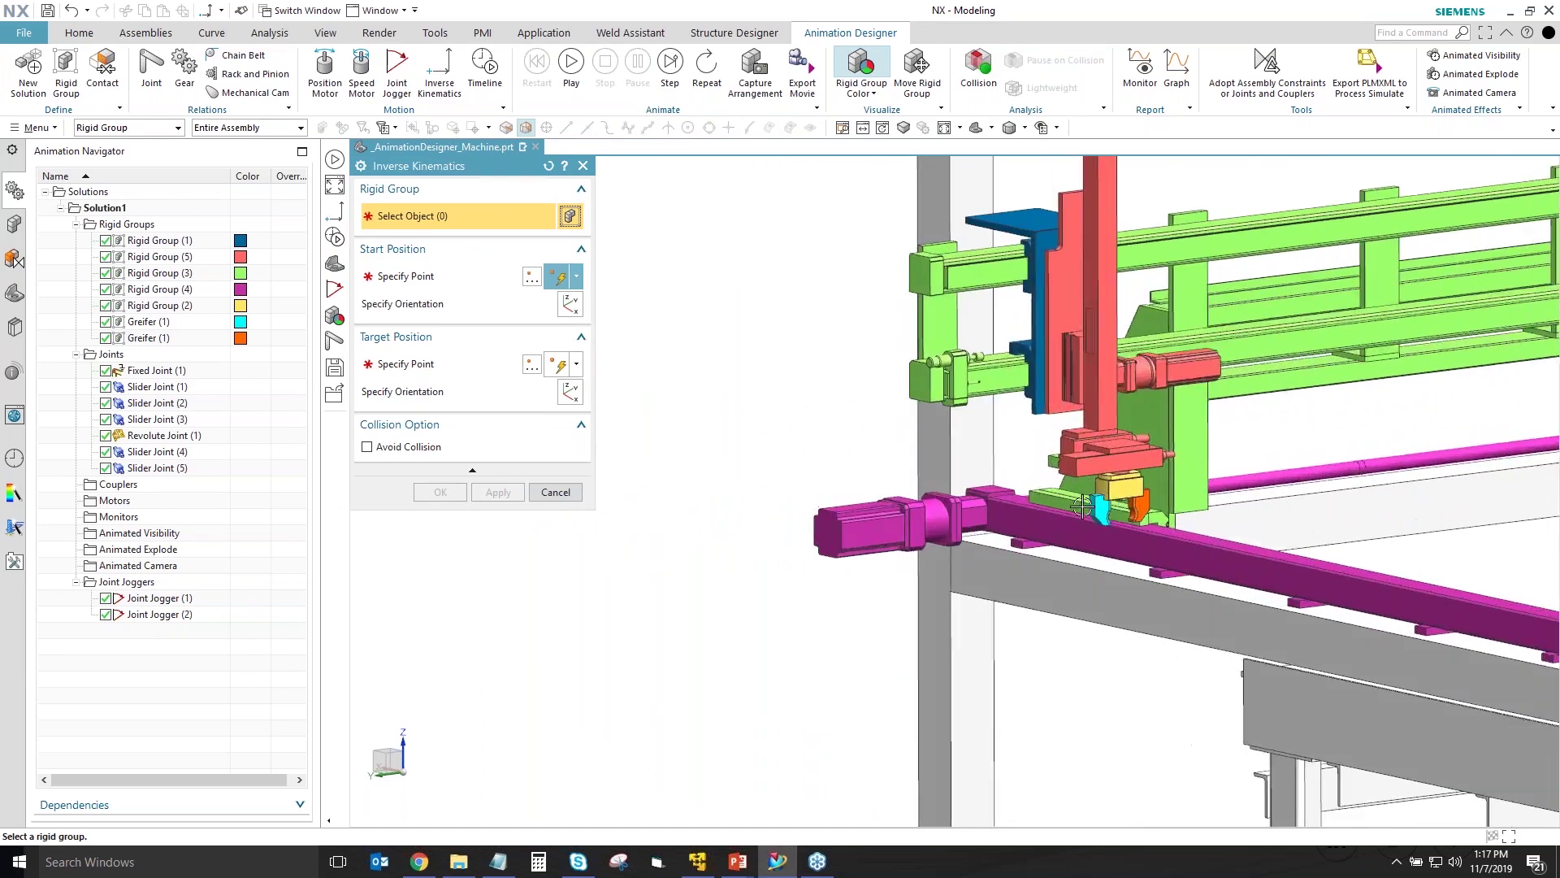
{"action": "scroll", "coordinate": [1083, 506], "scroll_direction": "up", "scroll_amount": 6}
{"action": "left_click", "coordinate": [1259, 480]}
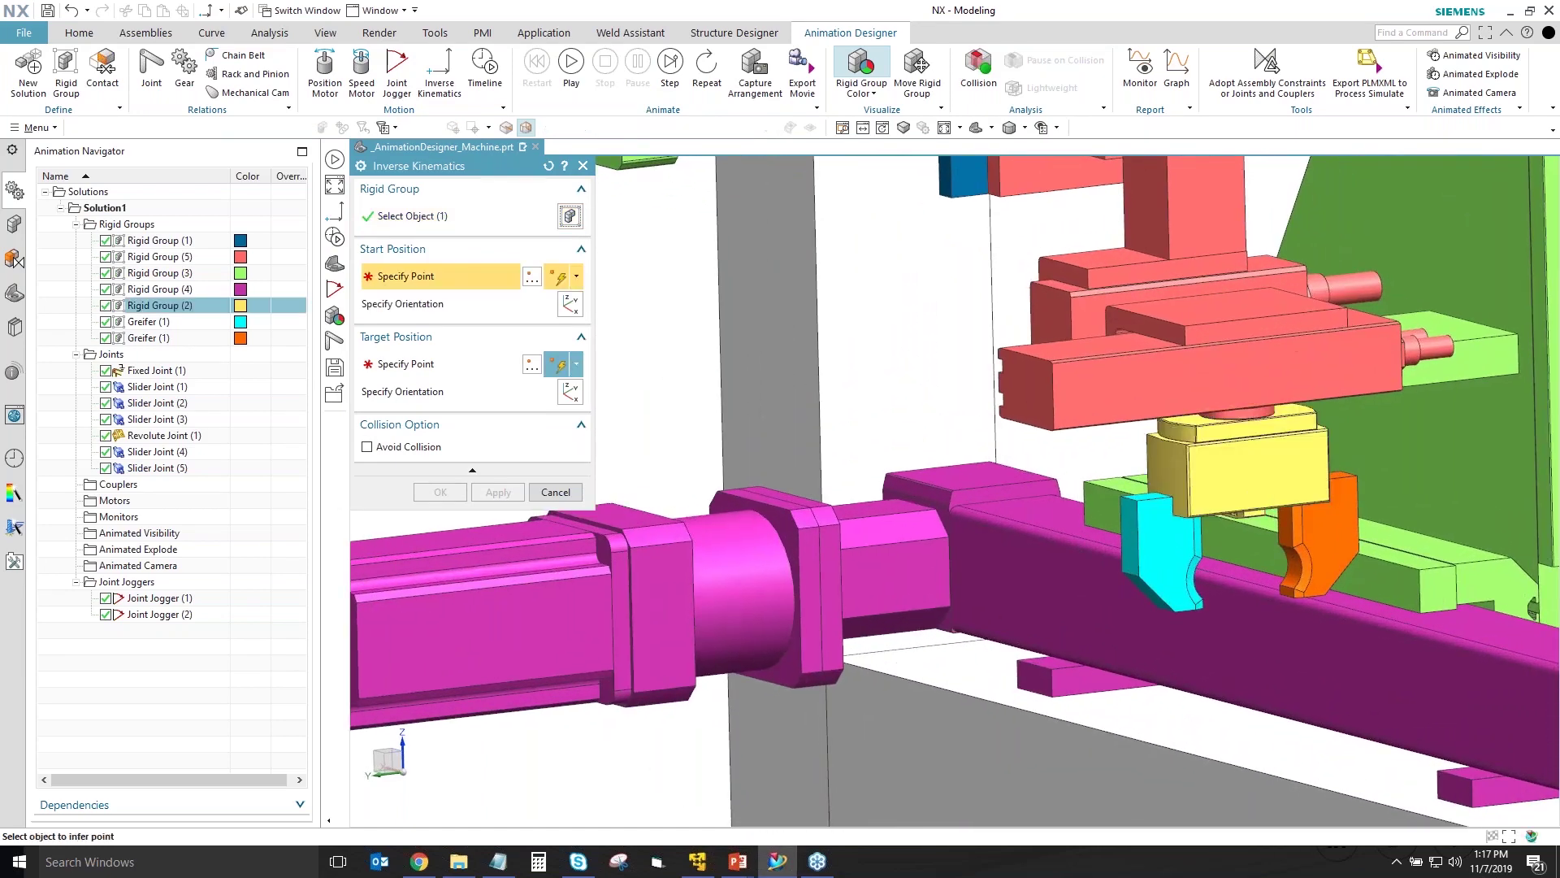
{"action": "left_click", "coordinate": [1258, 510]}
- Place the inverse kinematics target at the end corner of the conveyor's side rail, rotate its orientation about the vertical axis, and create the motion
{"action": "middle_click_drag", "start_coordinate": [1258, 511], "coordinate": [690, 390], "text": "shift"}
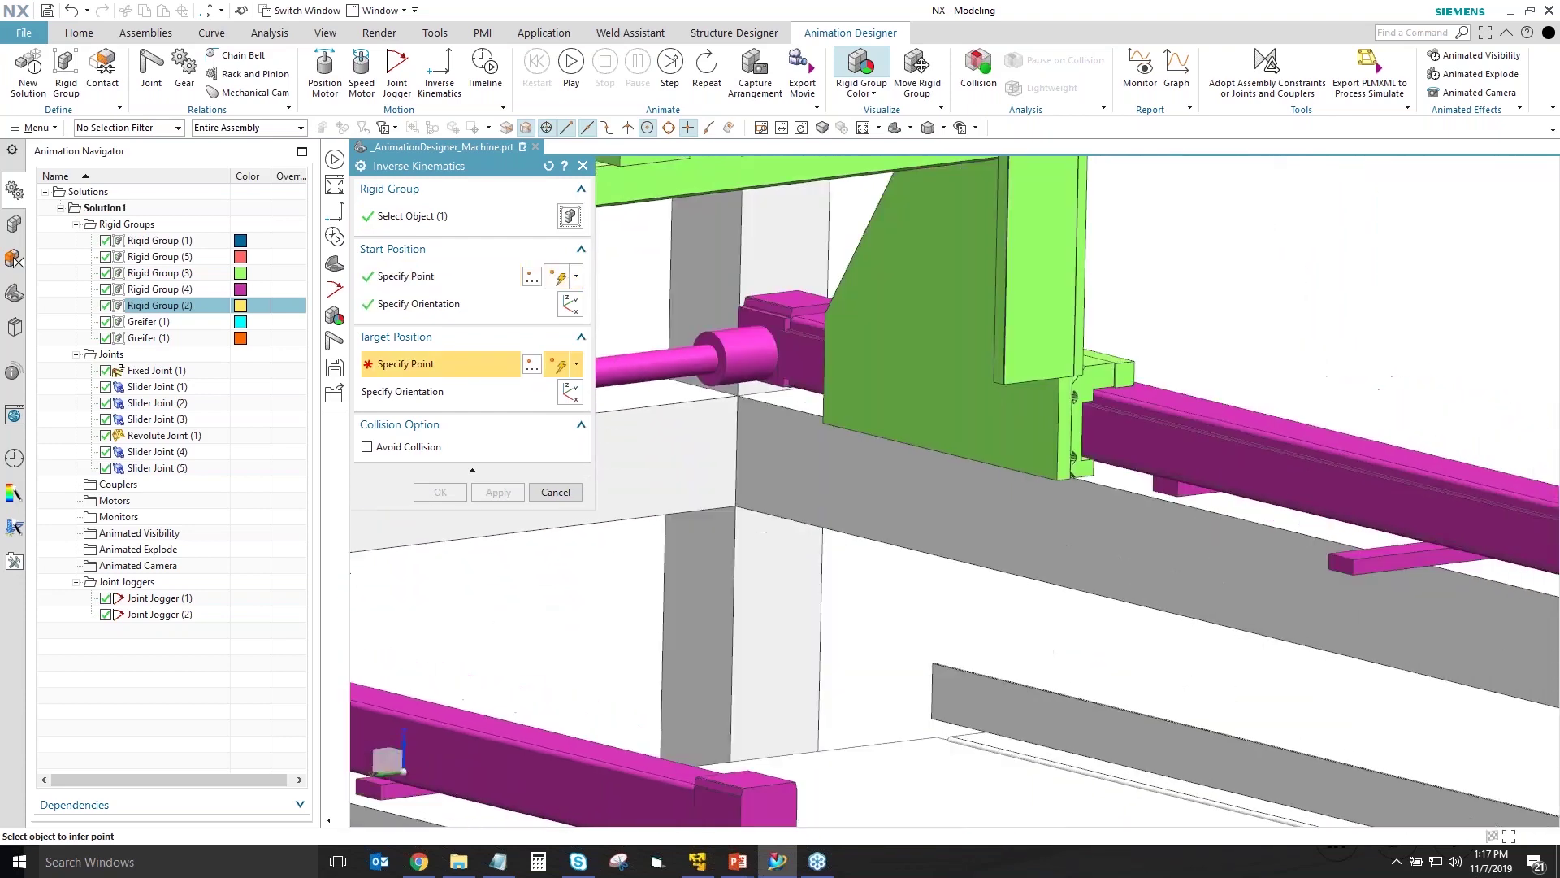
{"action": "scroll", "coordinate": [955, 492], "scroll_direction": "down", "scroll_amount": 3}
{"action": "scroll", "coordinate": [1201, 522], "scroll_direction": "up", "scroll_amount": 3}
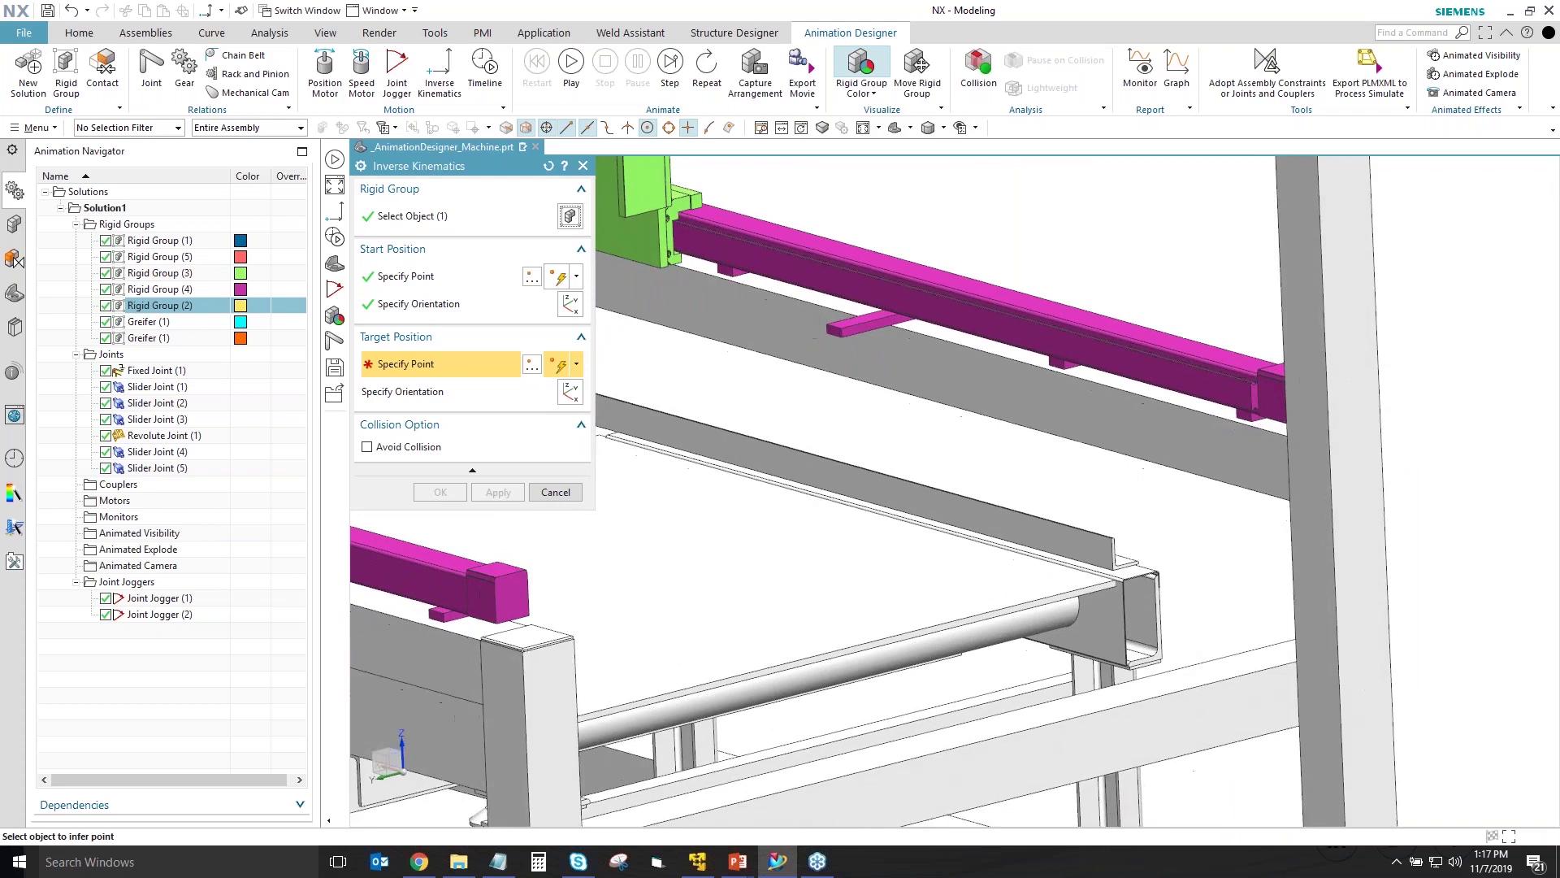
{"action": "left_click", "coordinate": [1144, 532]}
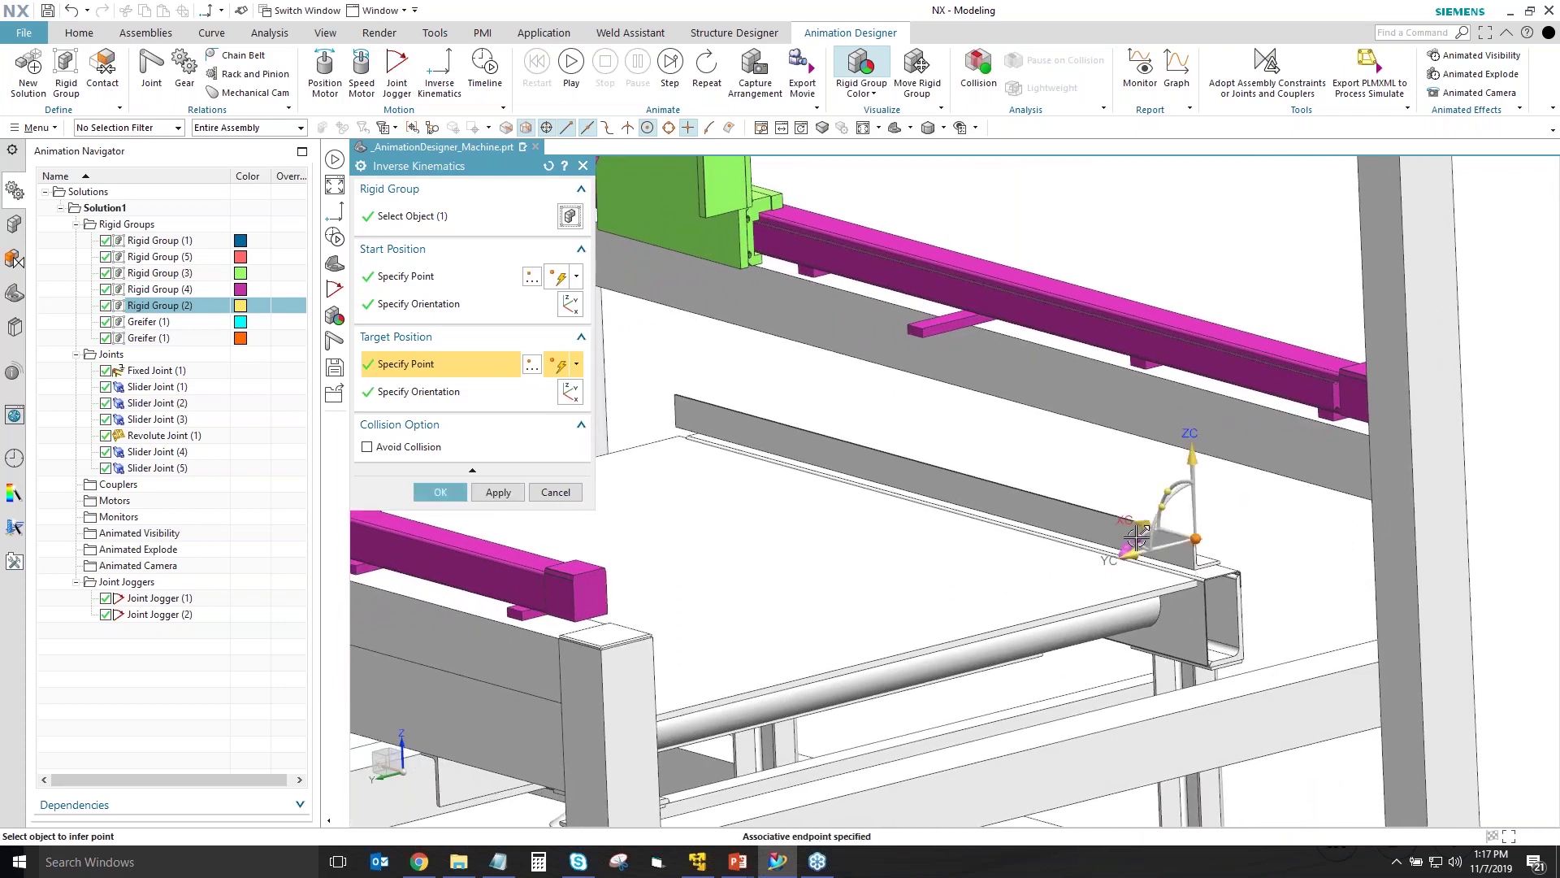
{"action": "left_click_drag", "start_coordinate": [1144, 532], "coordinate": [1191, 580]}
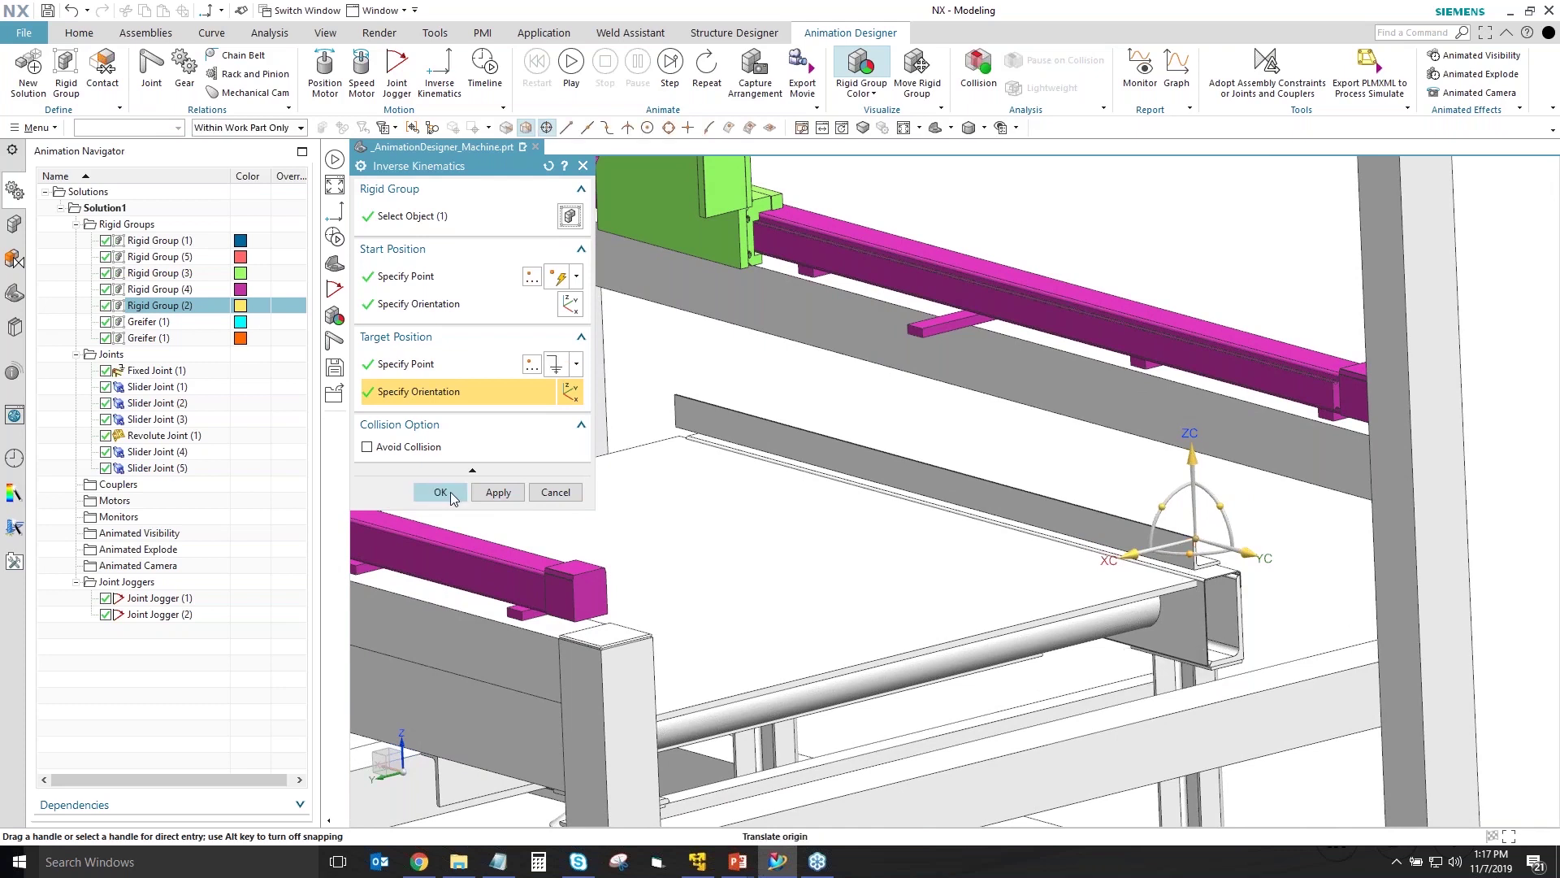
{"action": "left_click", "coordinate": [446, 493]}
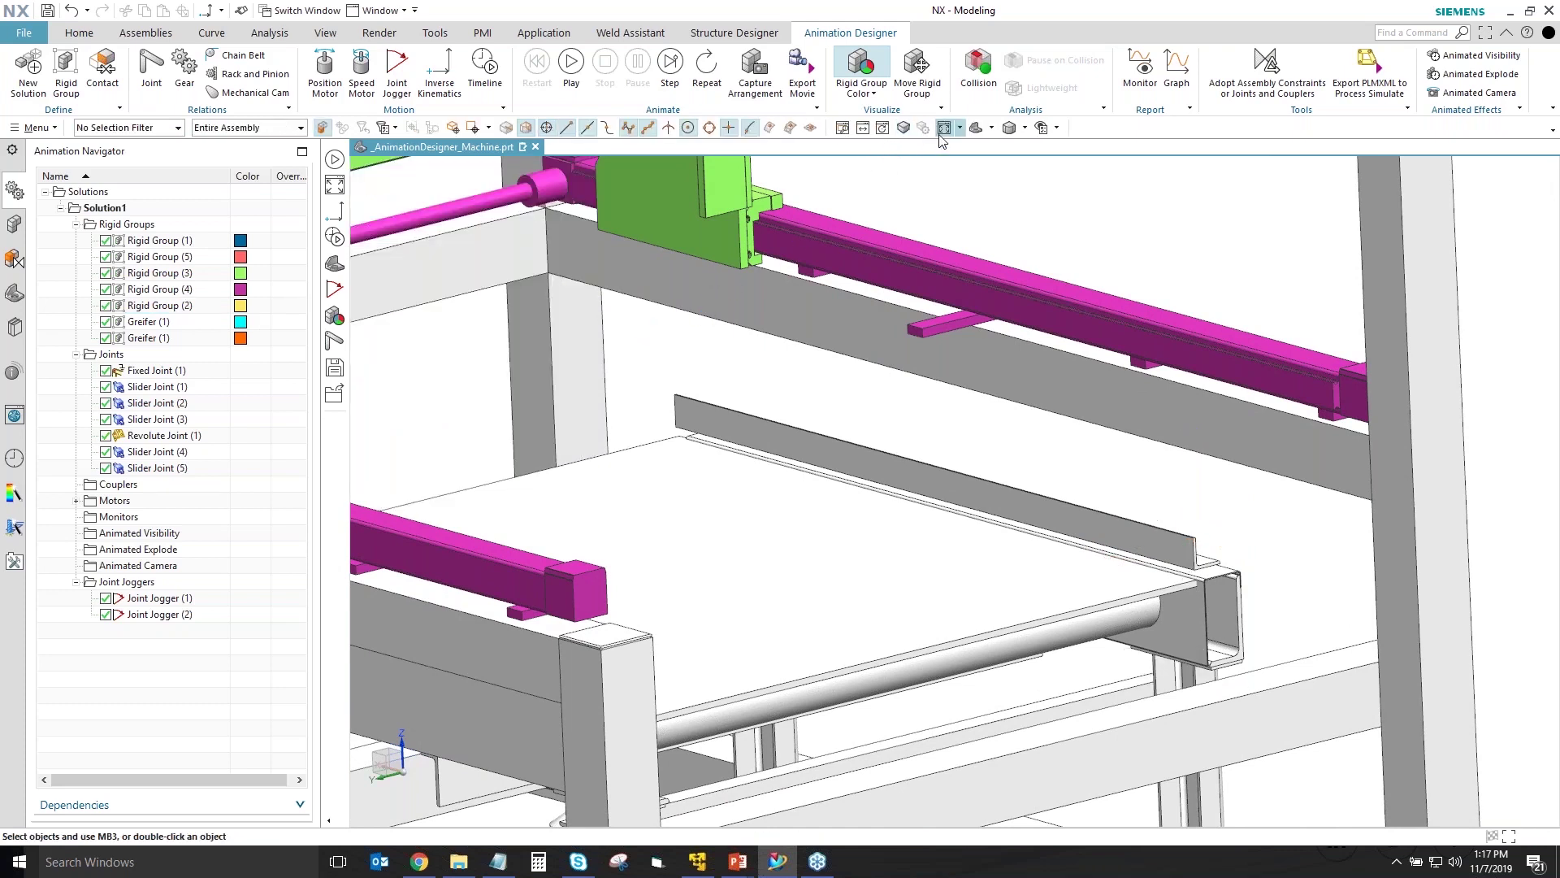
- Play the inverse kinematics motion with the whole machine in view
{"action": "left_click", "coordinate": [943, 128]}
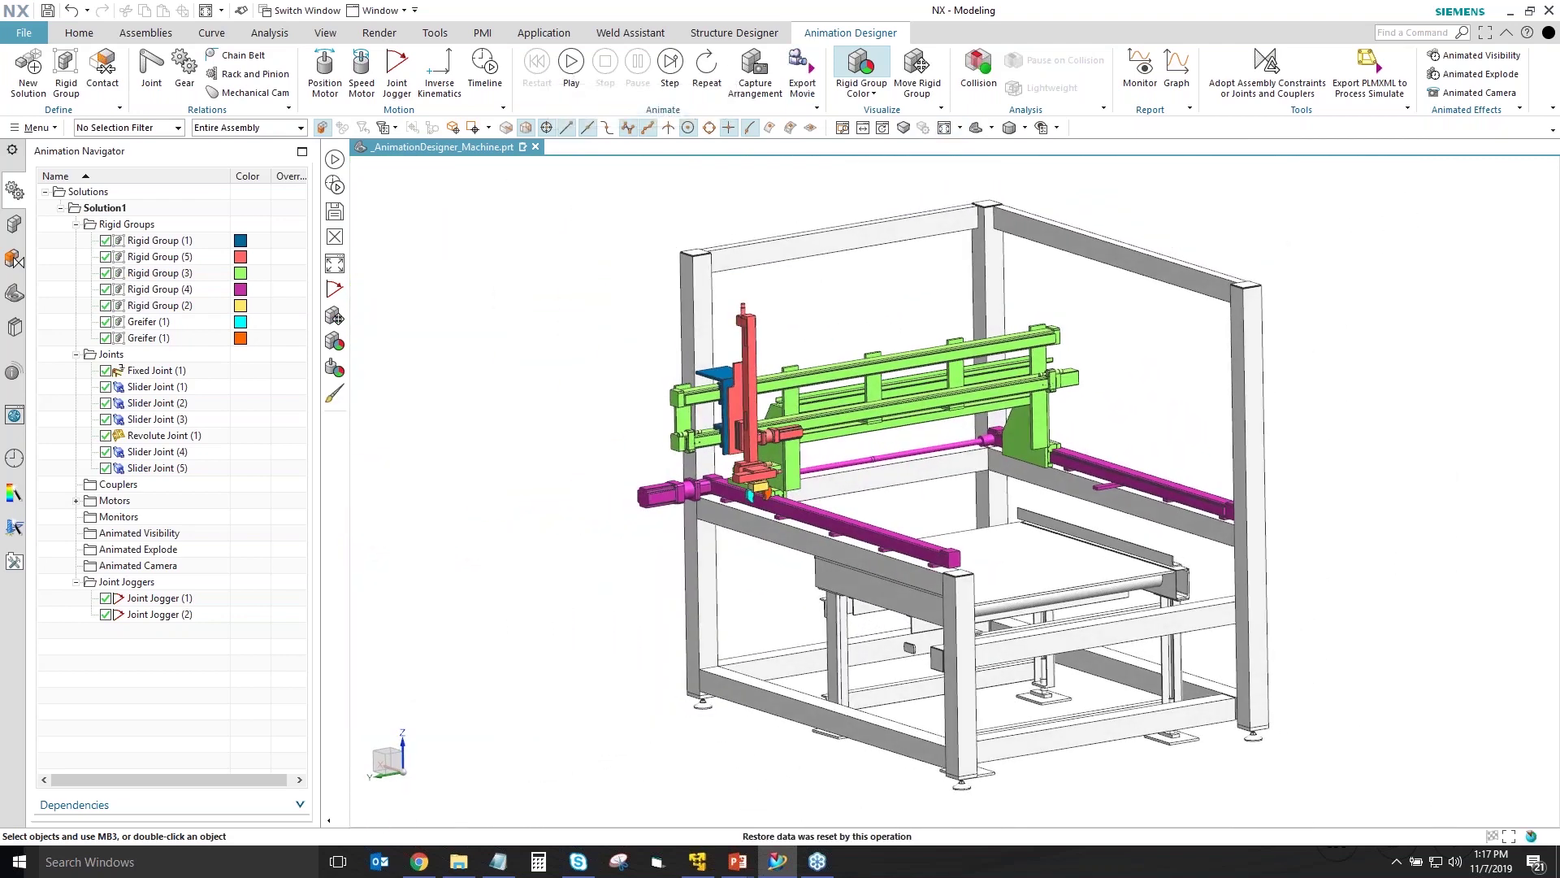
{"action": "left_click", "coordinate": [572, 65]}
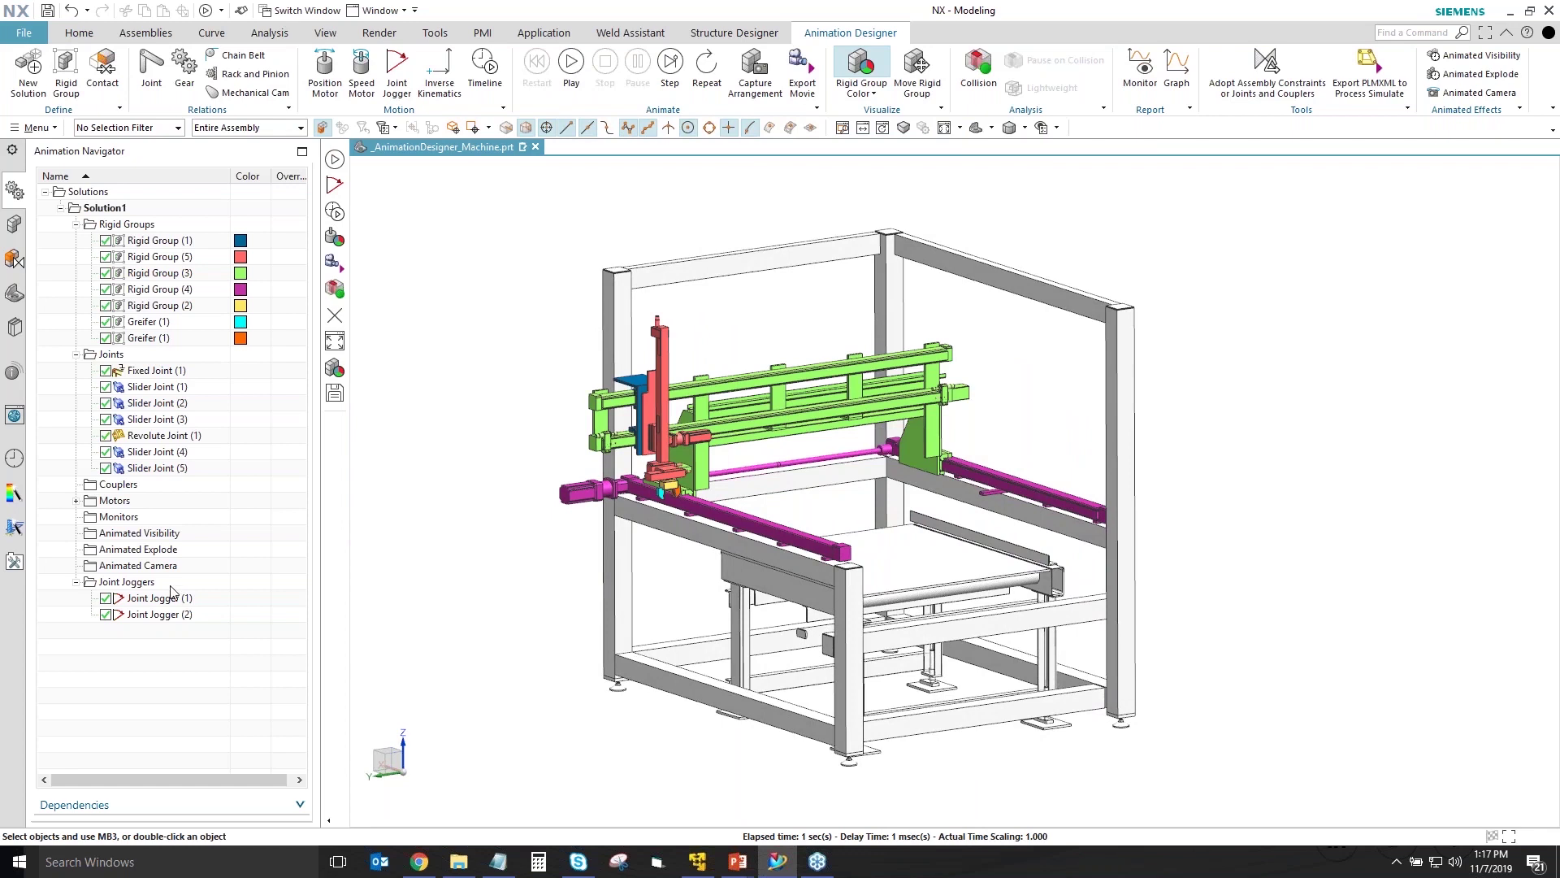
- Set the travel distance of Position Motor (5), which drives Slider Joint (4), to 30
{"action": "left_click", "coordinate": [76, 500]}
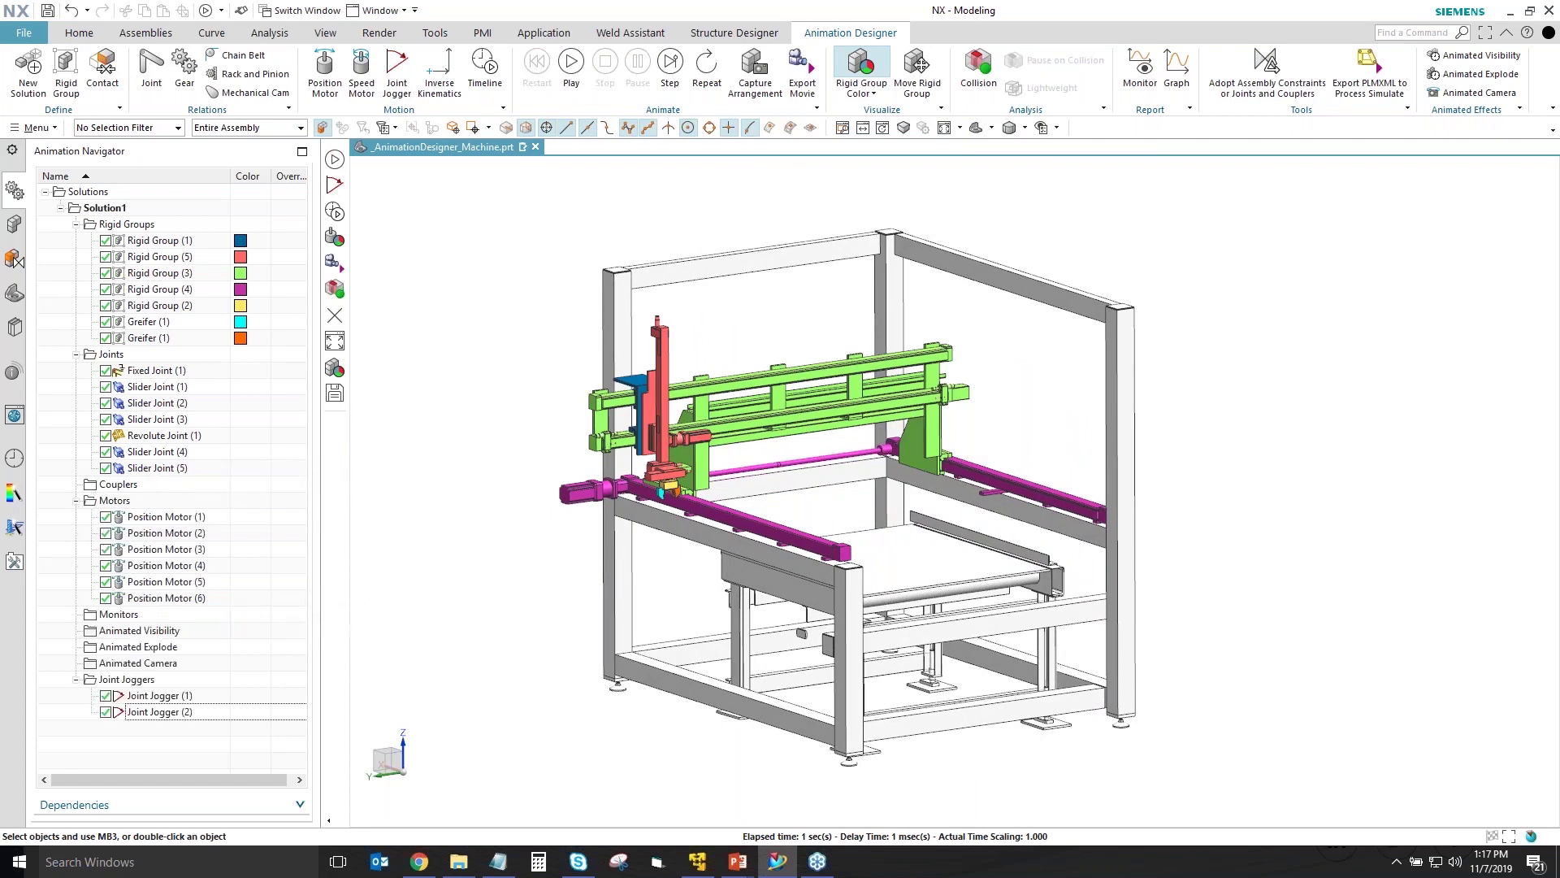
{"action": "left_click", "coordinate": [162, 581]}
{"action": "double_click", "coordinate": [162, 581]}
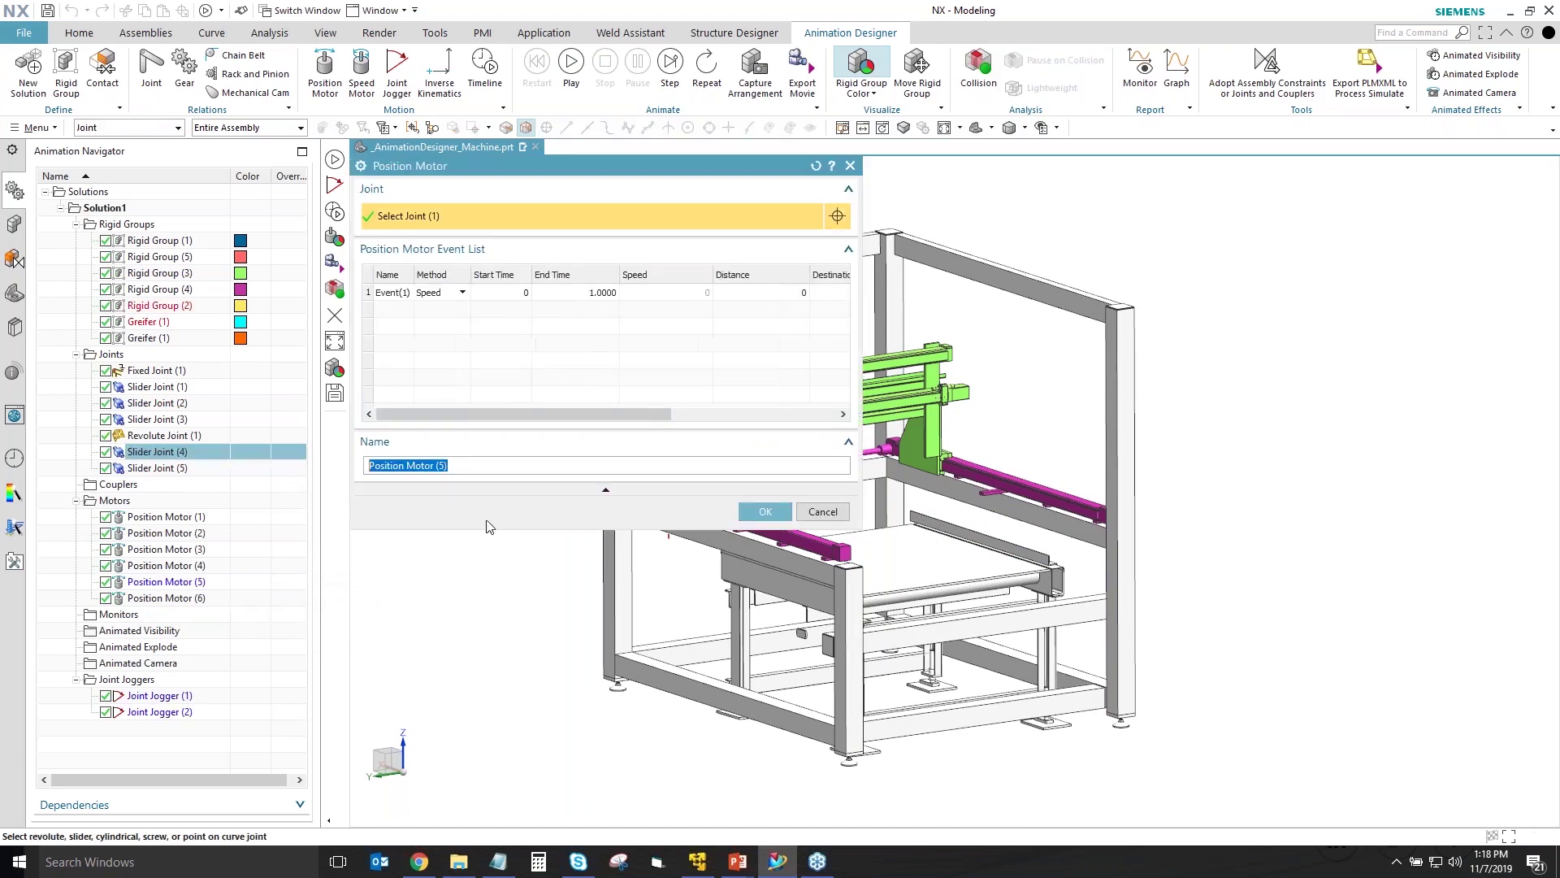
{"action": "left_click", "coordinate": [742, 294]}
{"action": "type", "text": "30"}
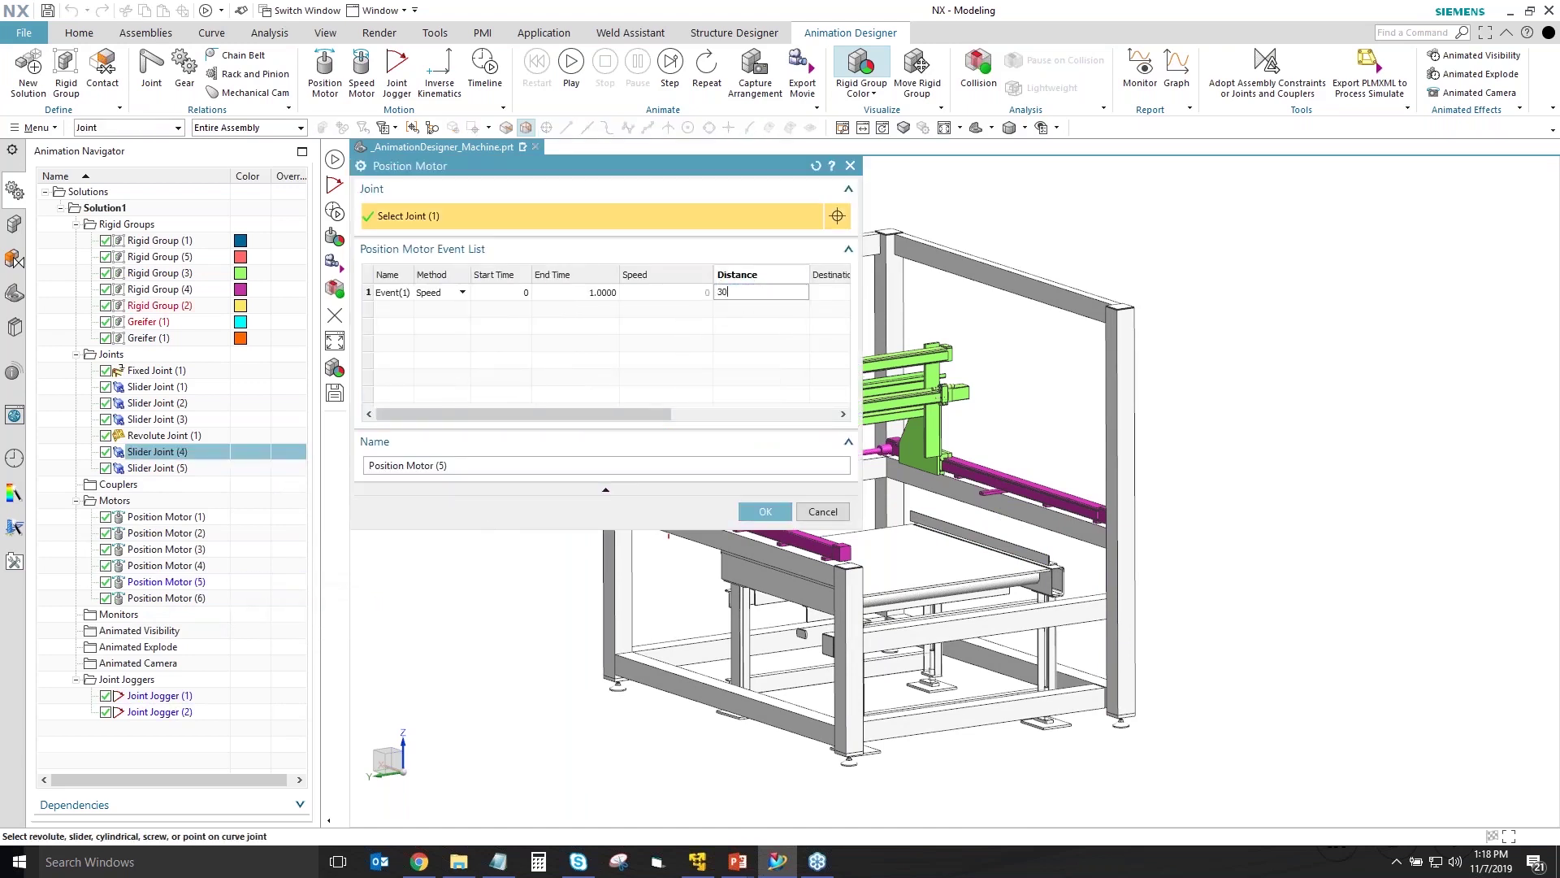
{"action": "key", "text": "Tab"}
{"action": "left_click", "coordinate": [780, 512]}
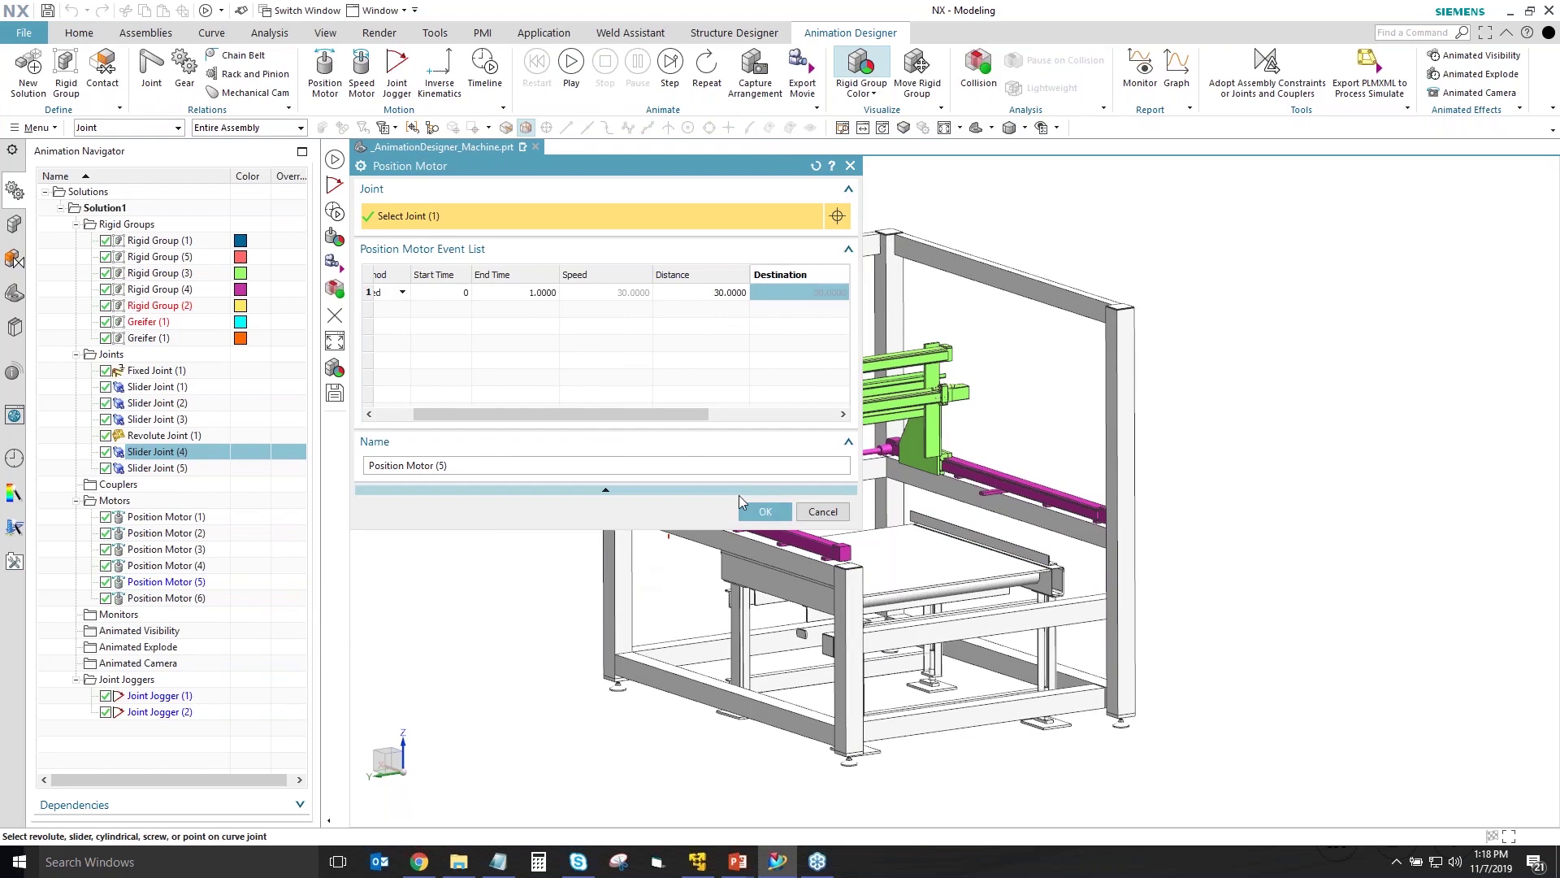
- Set the travel distance of Position Motor (6), which drives Slider Joint (5), to 30
{"action": "left_click", "coordinate": [151, 469]}
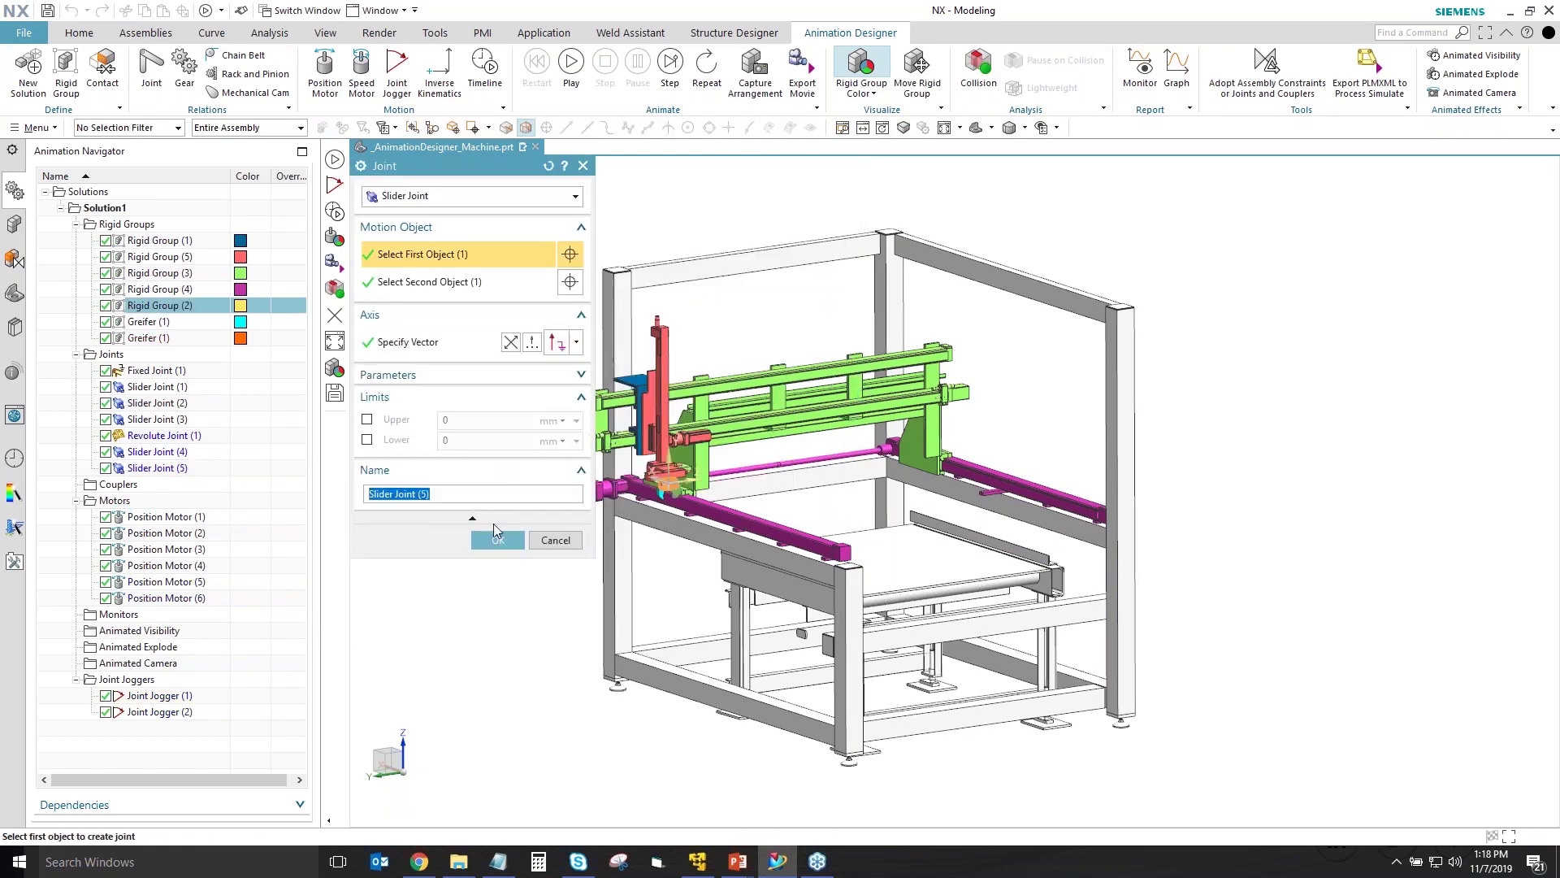
{"action": "left_click", "coordinate": [556, 539]}
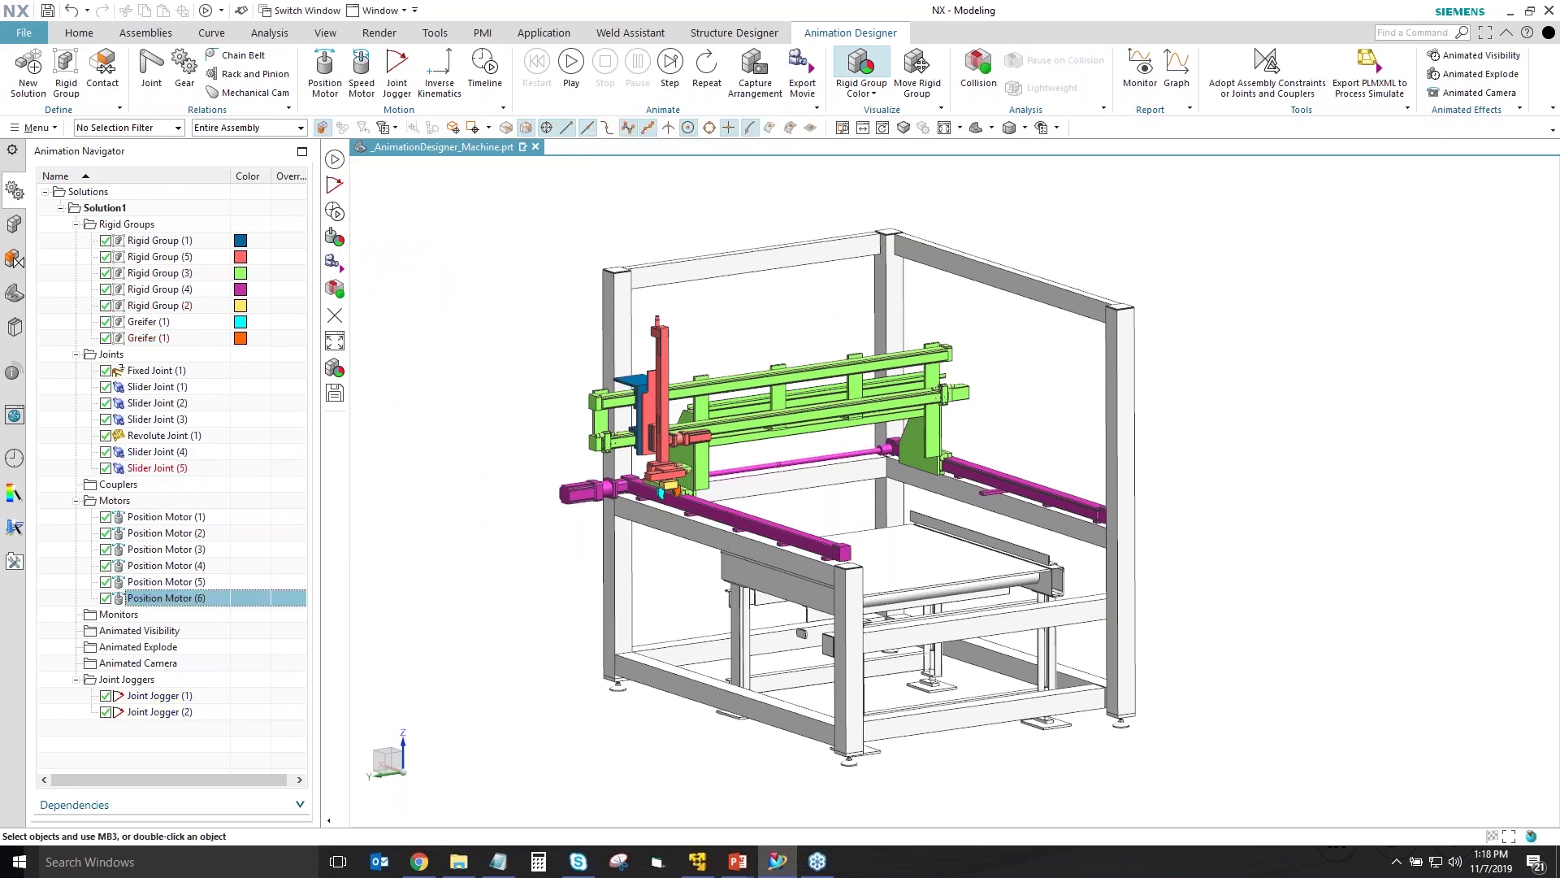
{"action": "left_click", "coordinate": [740, 291]}
{"action": "type", "text": "30"}
{"action": "key", "text": "Tab"}
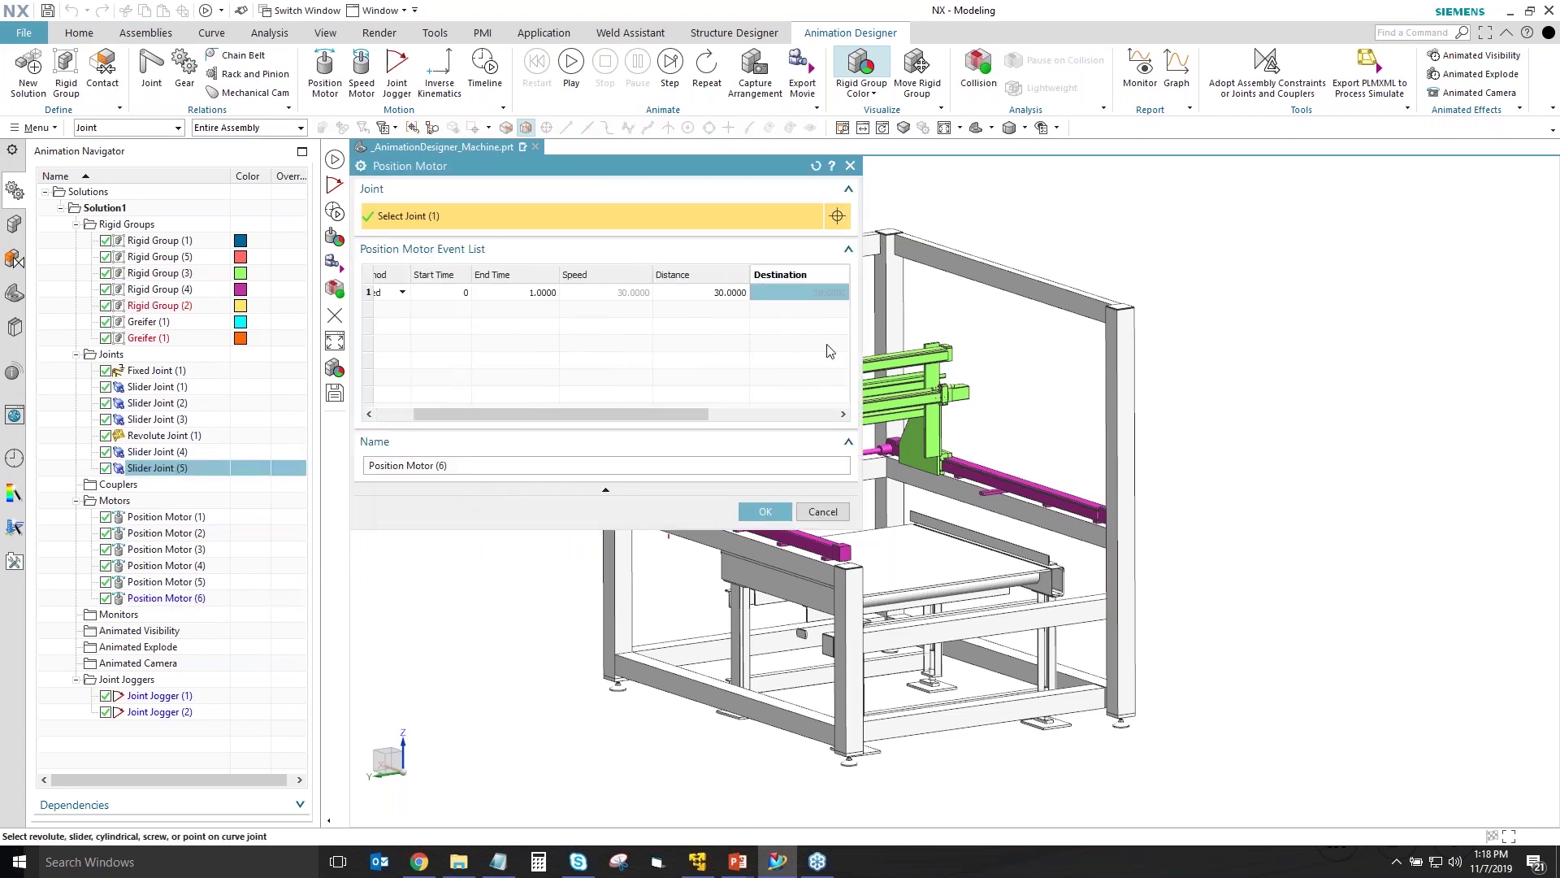
{"action": "left_click", "coordinate": [749, 510]}
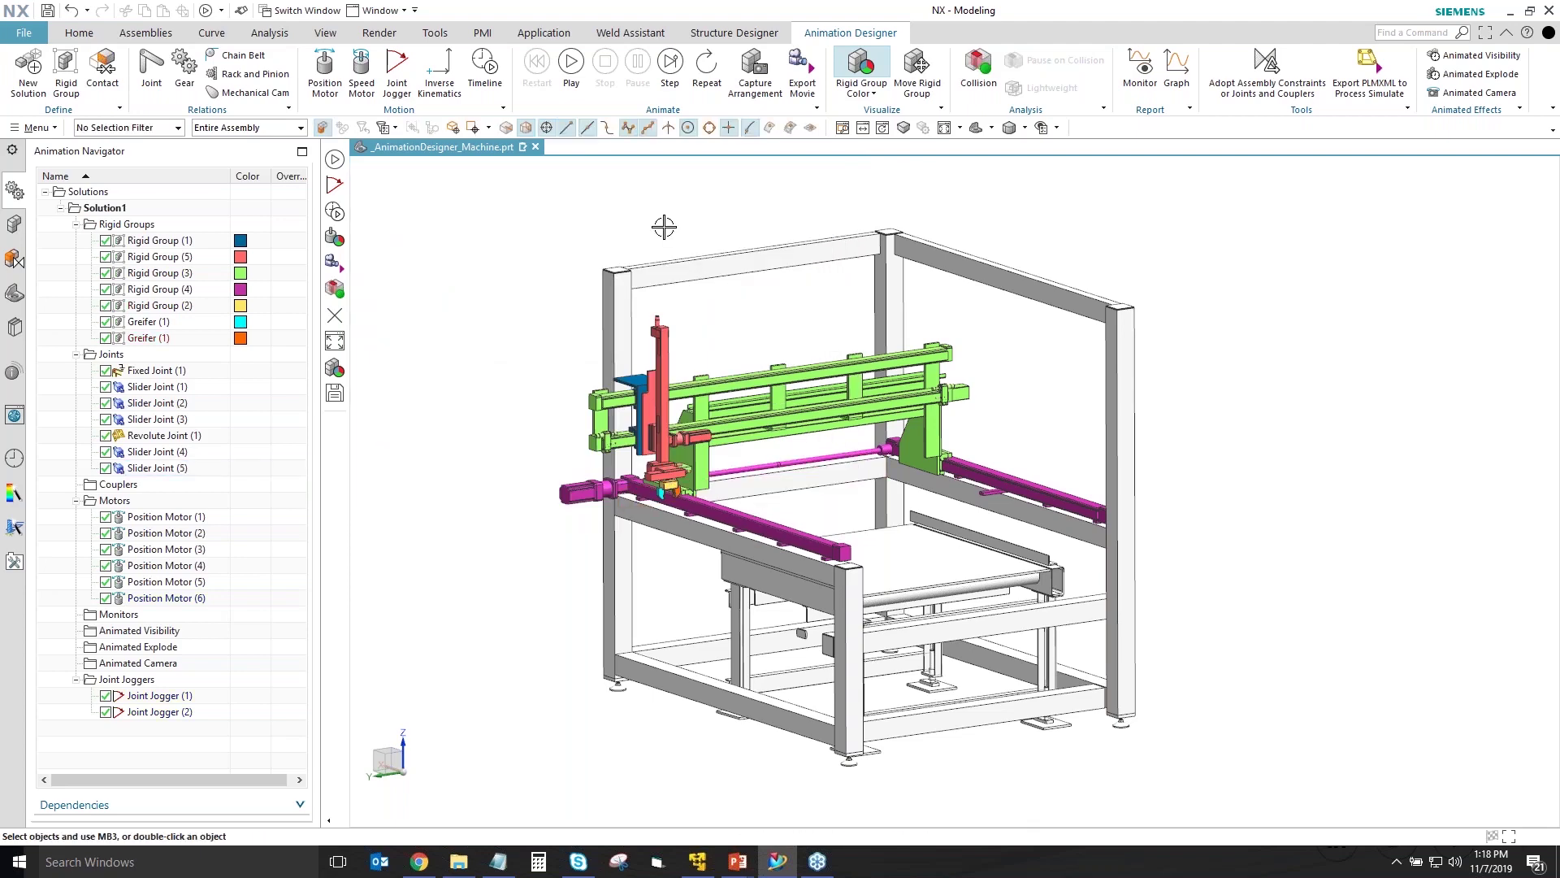
- Play the animation with the updated finger motors and open the motion timeline
{"action": "left_click", "coordinate": [571, 77]}
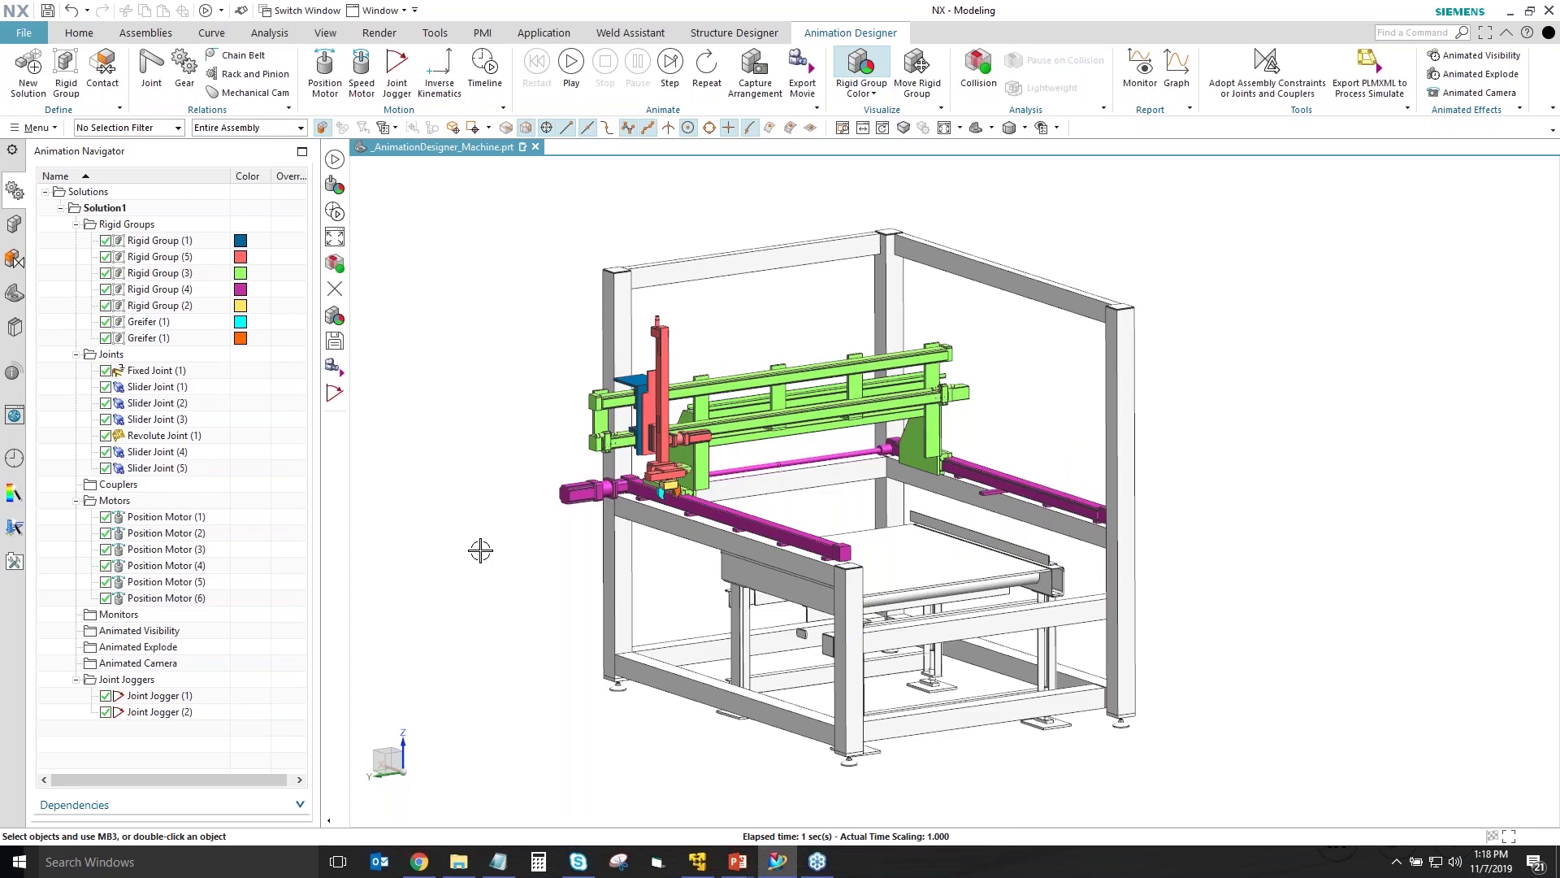
{"action": "key", "text": "Home"}
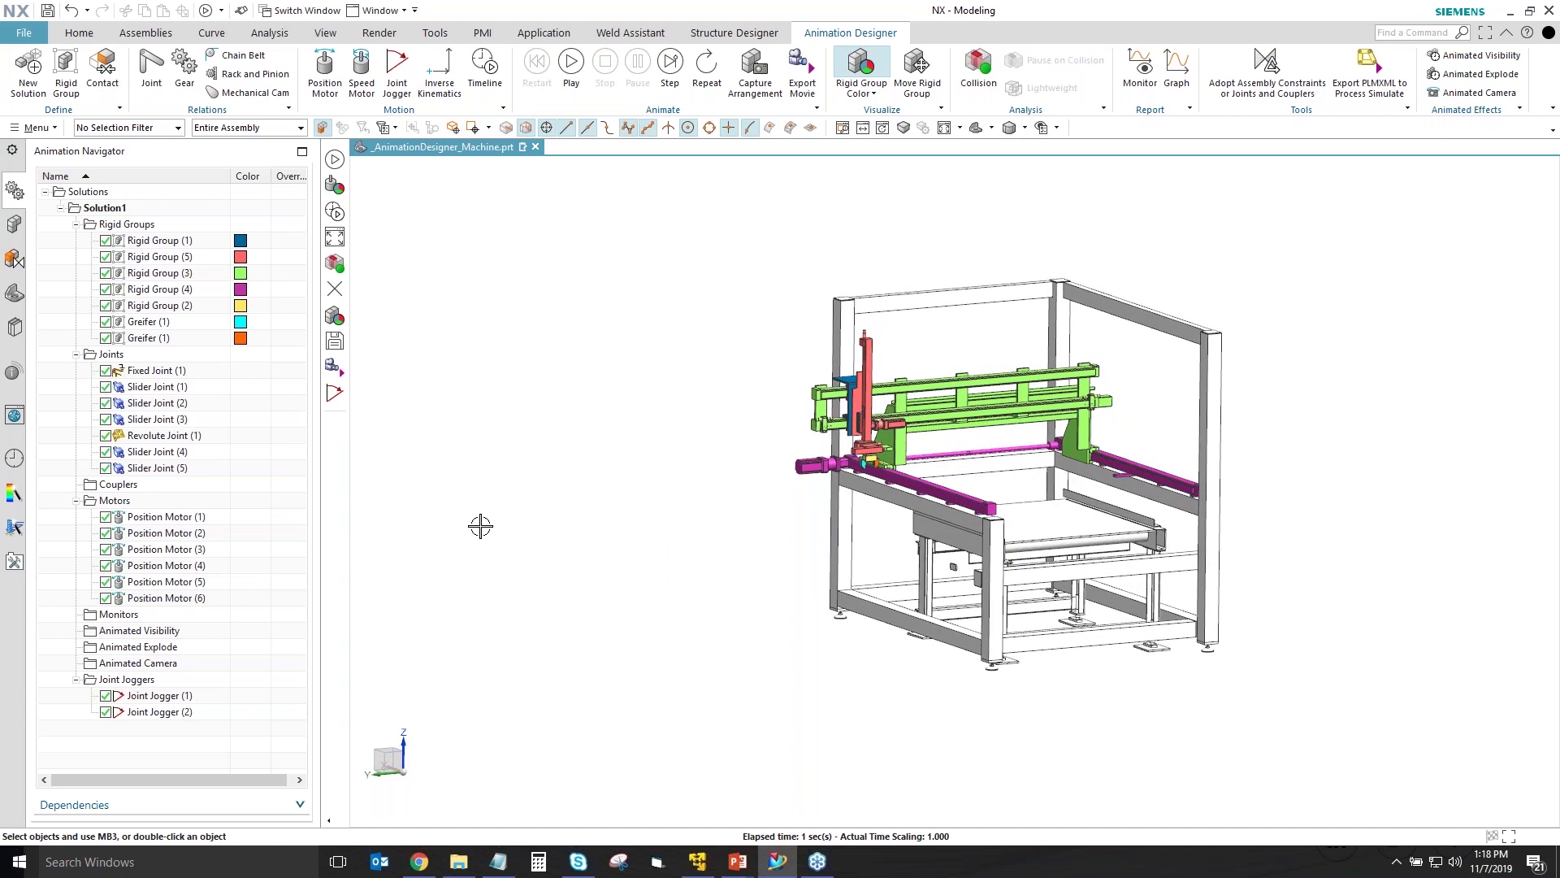
{"action": "left_click", "coordinate": [484, 69]}
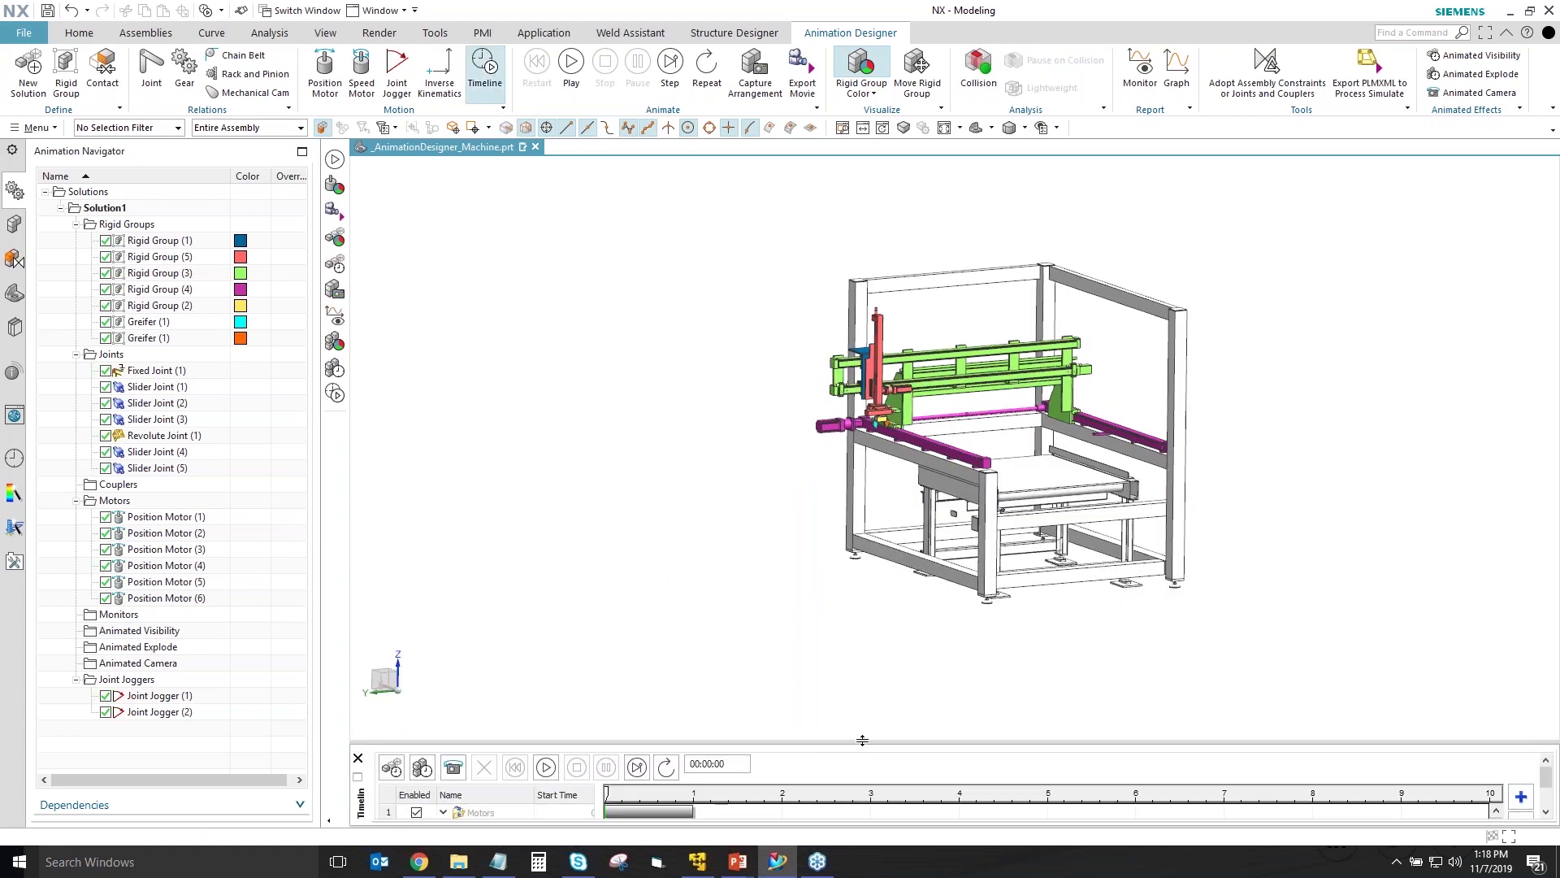
- Enlarge the timeline to show all six position motor events, and switch the display to Motor Color
{"action": "left_click_drag", "start_coordinate": [859, 577], "coordinate": [859, 579]}
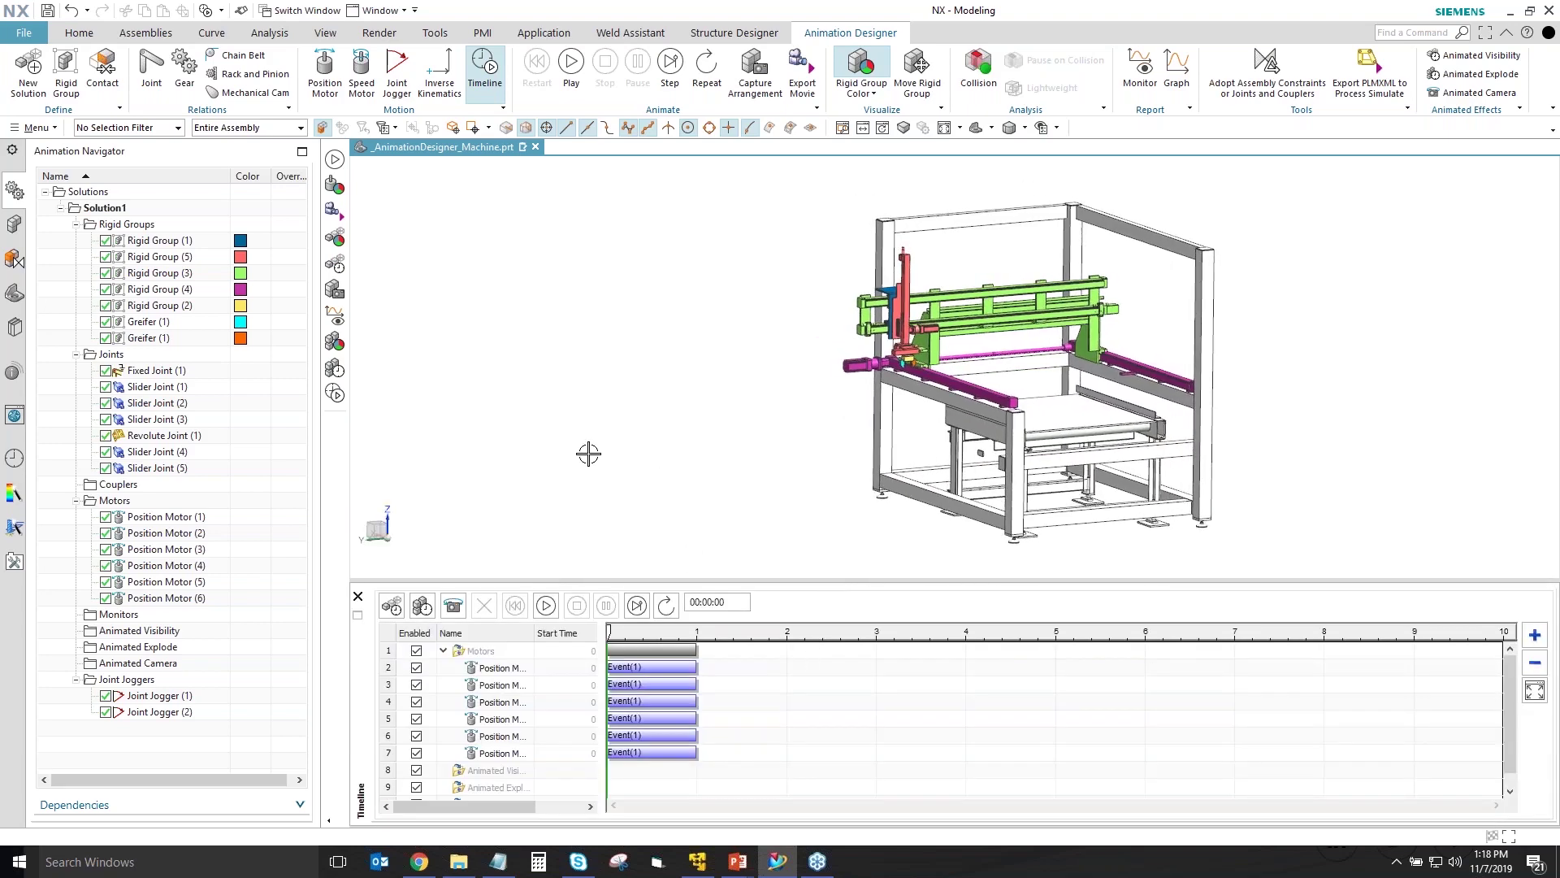
{"action": "left_click", "coordinate": [880, 98]}
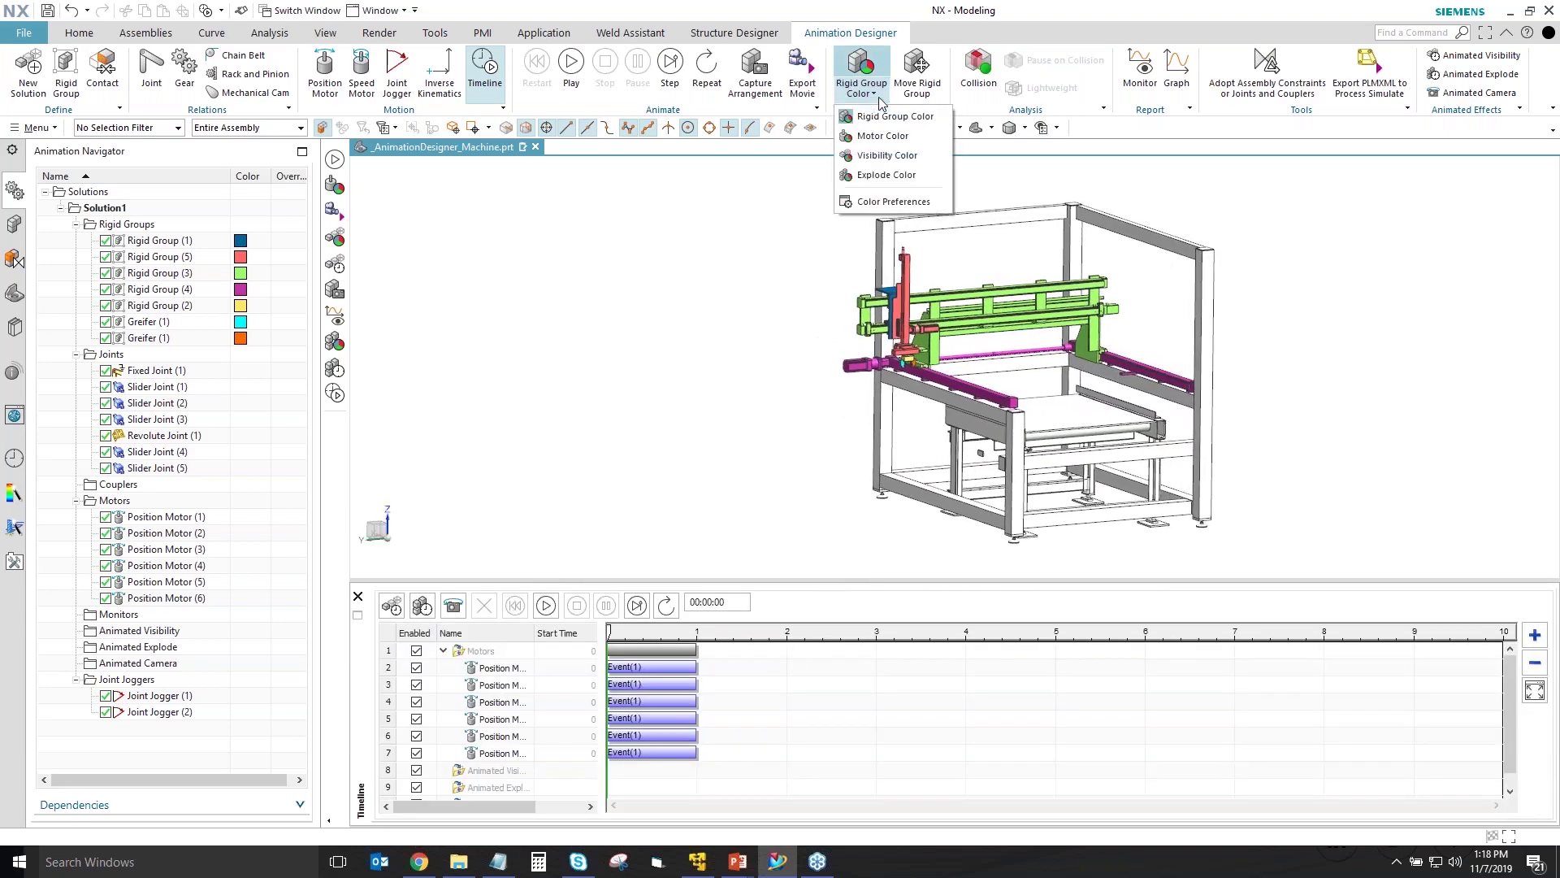
{"action": "left_click", "coordinate": [882, 137]}
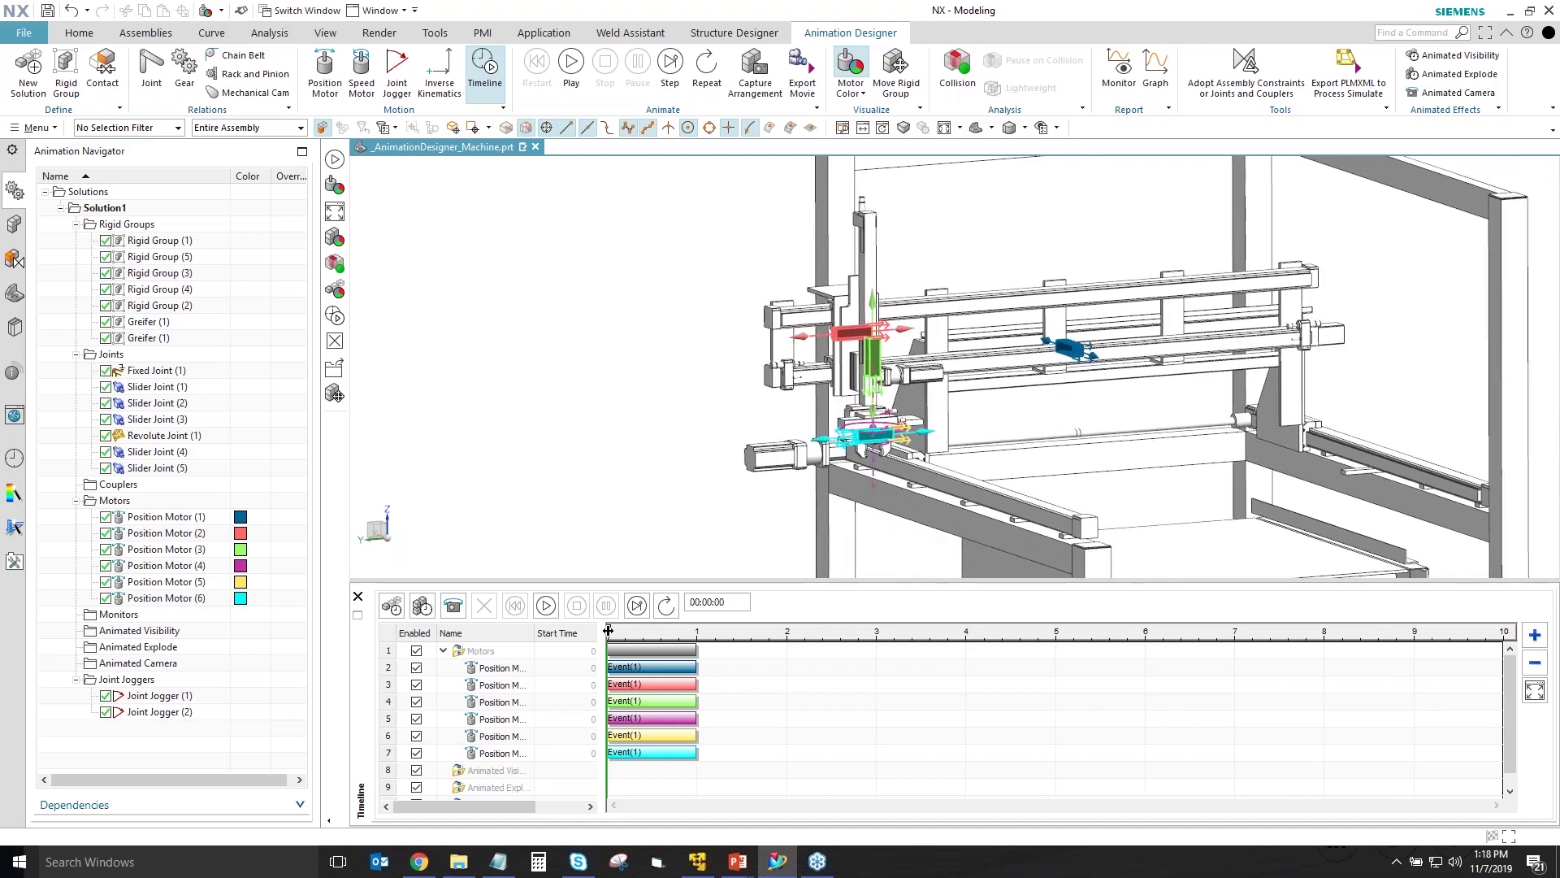
- Return the timeline marker to the start and play the animation with the whole machine in view
{"action": "mouse_move", "coordinate": [620, 631]}
{"action": "left_mouse_down"}
{"action": "mouse_move", "coordinate": [699, 636]}
{"action": "mouse_move", "coordinate": [605, 629]}
{"action": "left_mouse_up"}
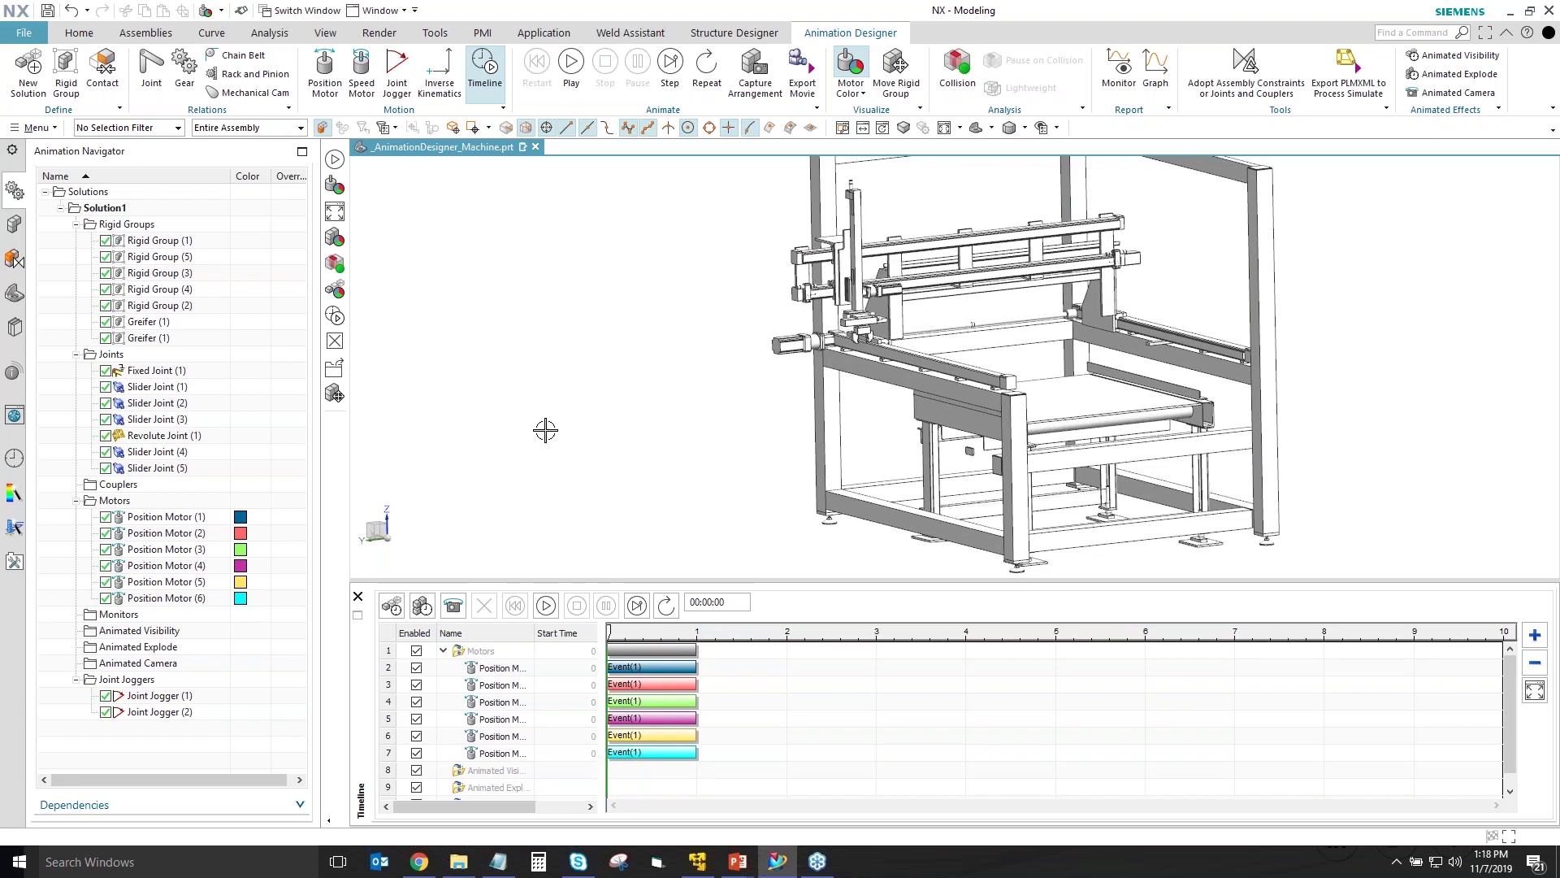
{"action": "key", "text": "Home"}
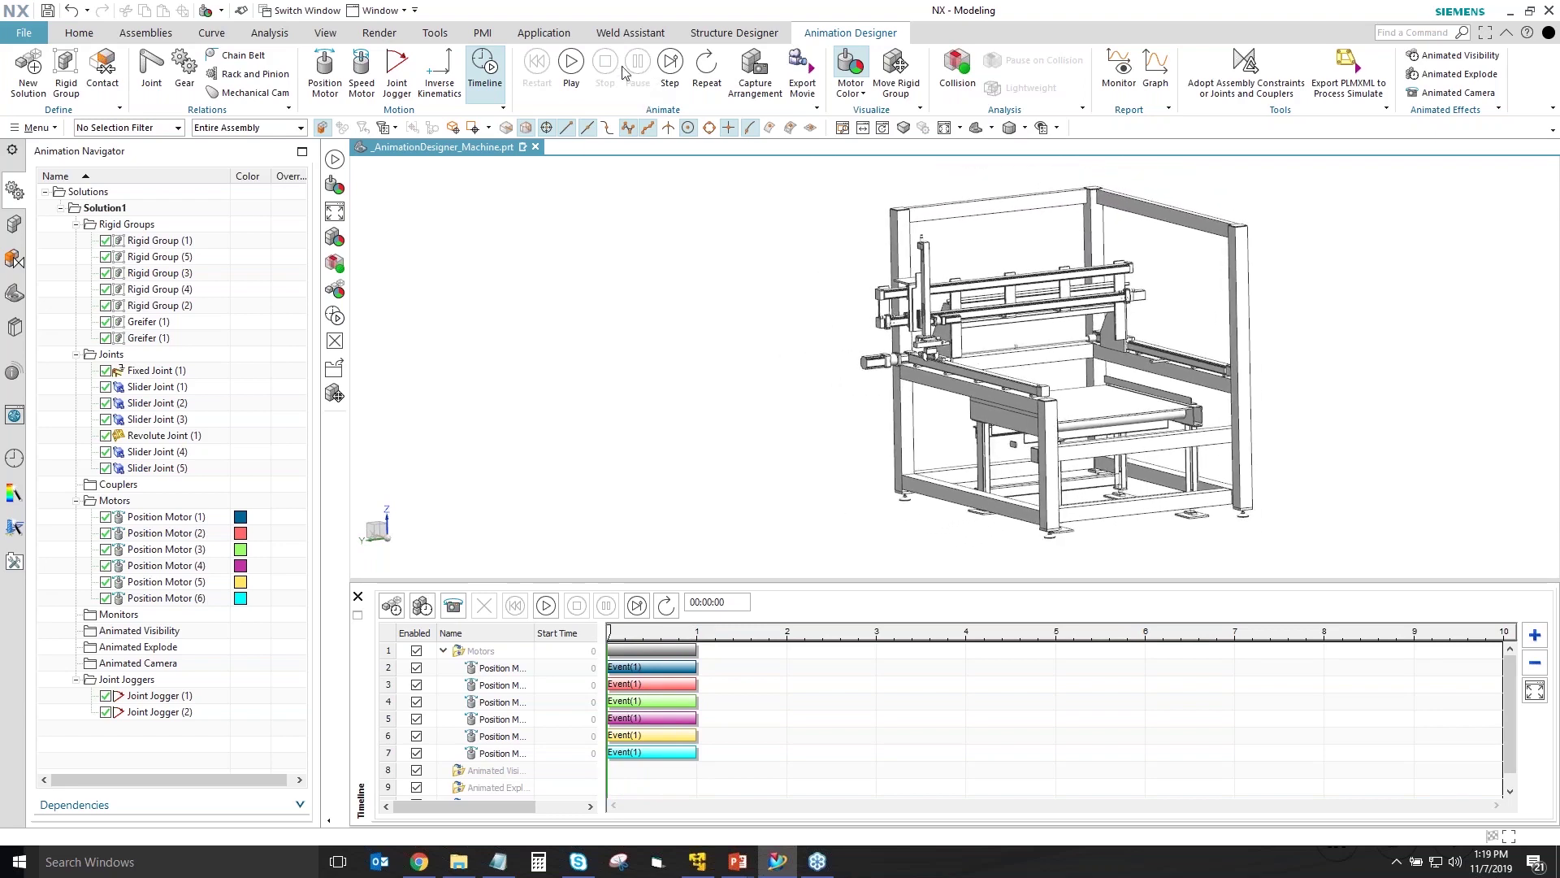
{"action": "left_click", "coordinate": [570, 69]}
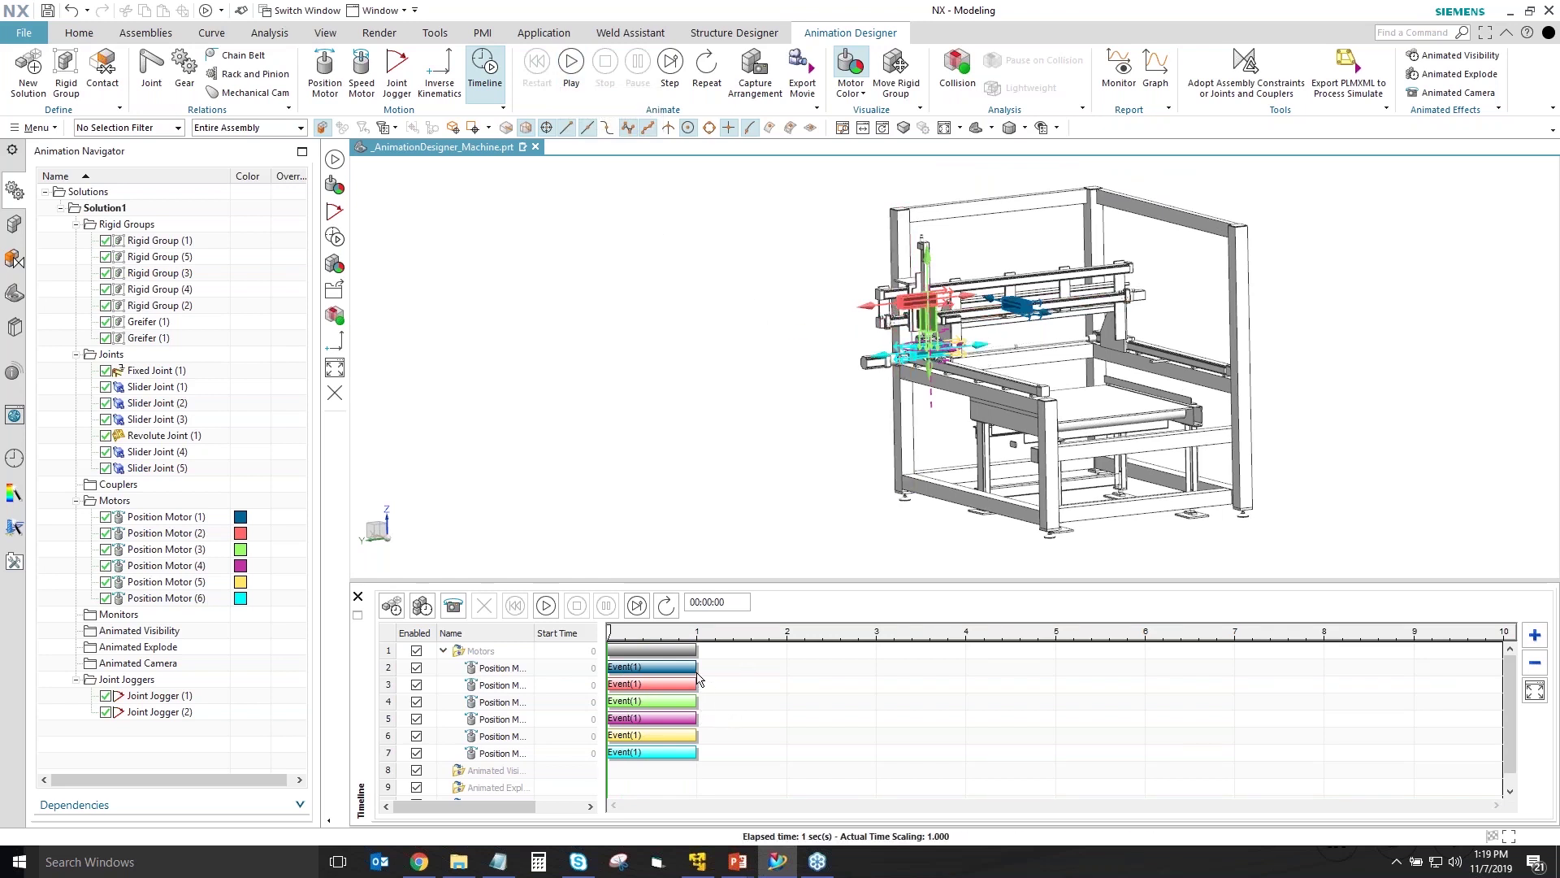
- Stretch the events of Position Motors (1) and (2) to 3 seconds; start Position Motor (4) at 3 and Position Motor (3) at 4 seconds
{"action": "left_click_drag", "start_coordinate": [697, 666], "coordinate": [876, 685]}
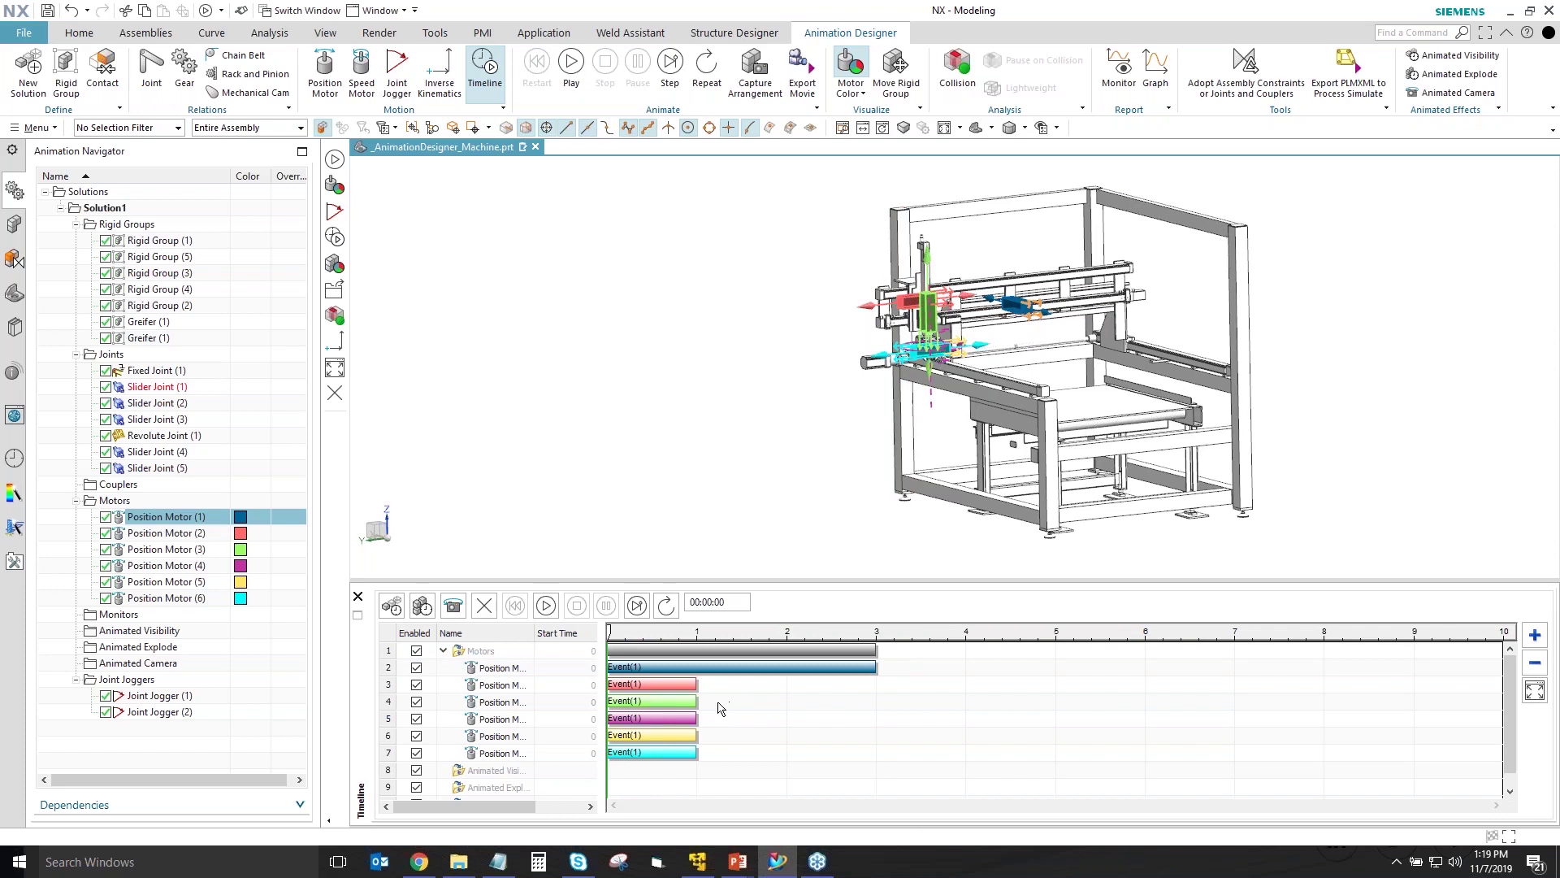
{"action": "left_click_drag", "start_coordinate": [697, 685], "coordinate": [877, 695]}
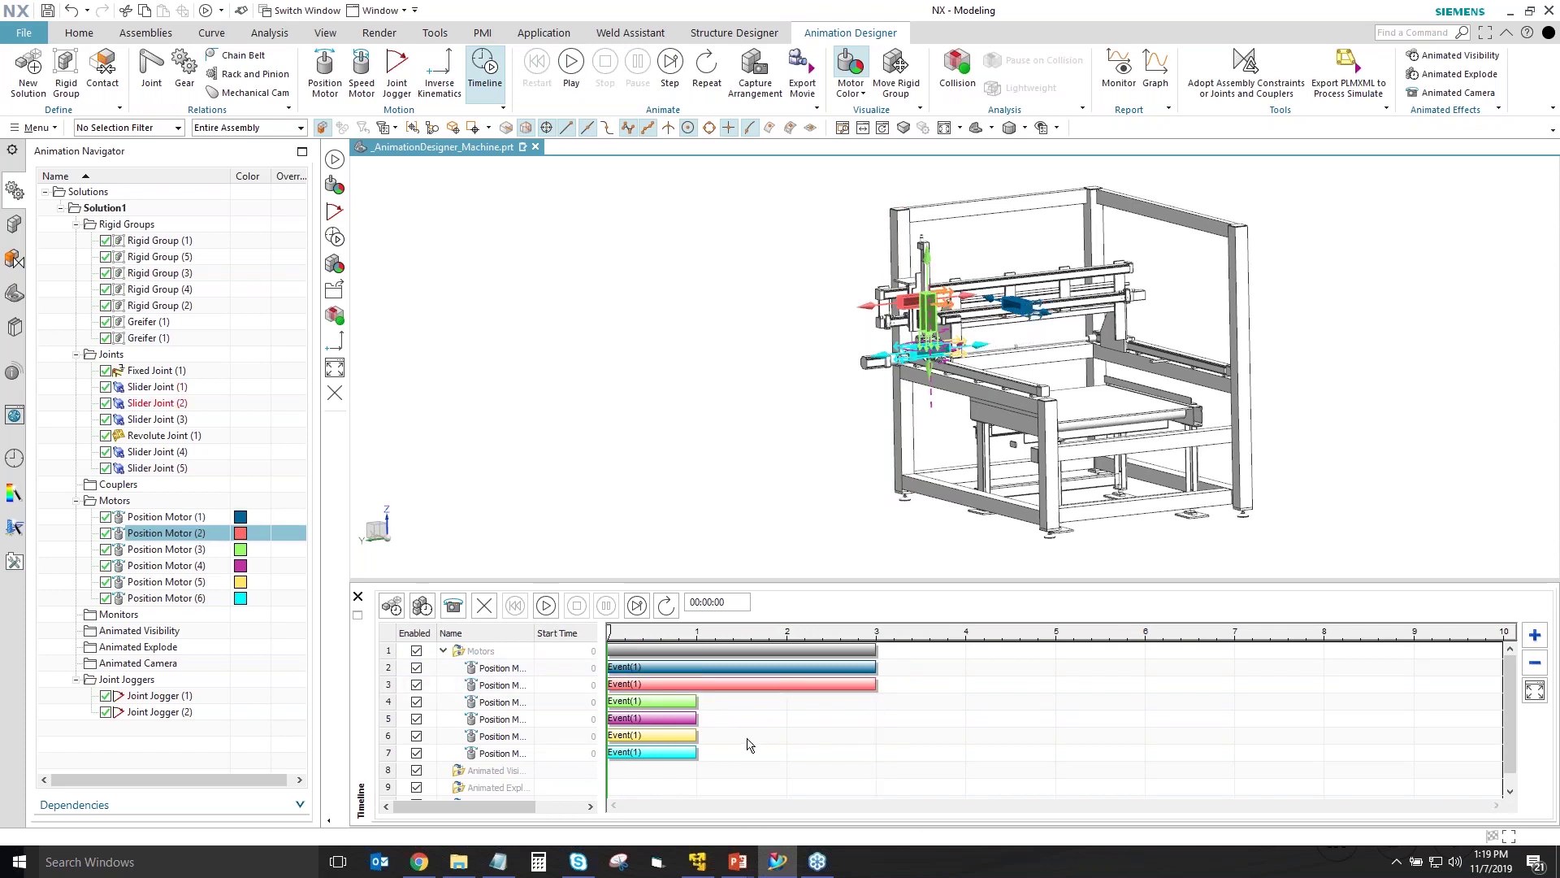
{"action": "left_click_drag", "start_coordinate": [654, 719], "coordinate": [943, 756]}
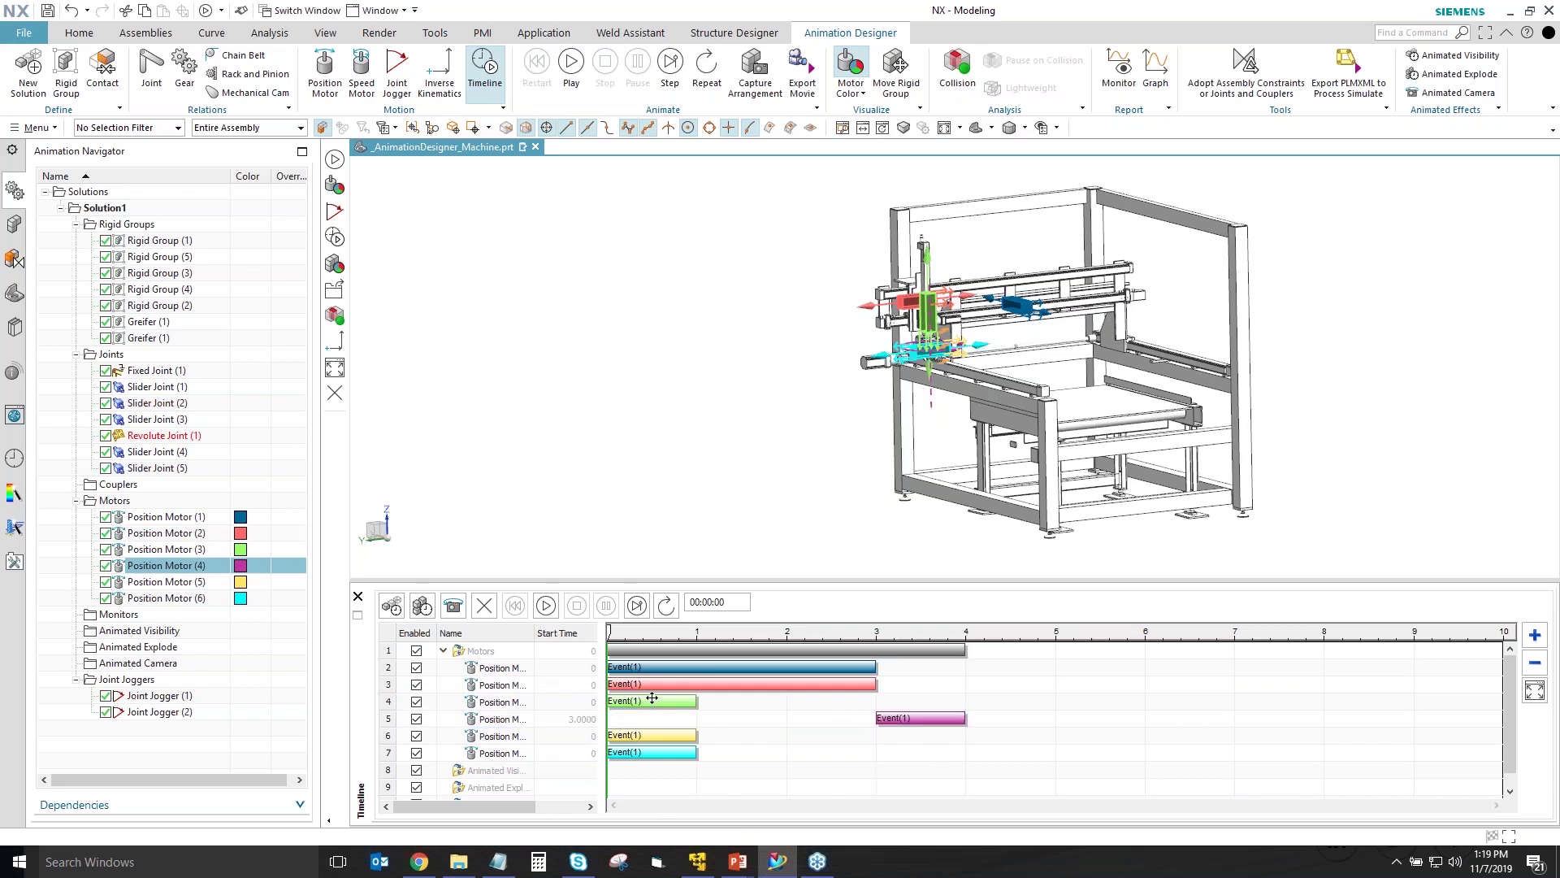
{"action": "left_click_drag", "start_coordinate": [651, 704], "coordinate": [1016, 715]}
- Move the events of gripper Position Motors (5) and (6) to start at 5 seconds
{"action": "scroll", "coordinate": [891, 414], "scroll_direction": "up", "scroll_amount": 5}
{"action": "scroll", "coordinate": [892, 413], "scroll_direction": "up", "scroll_amount": 5}
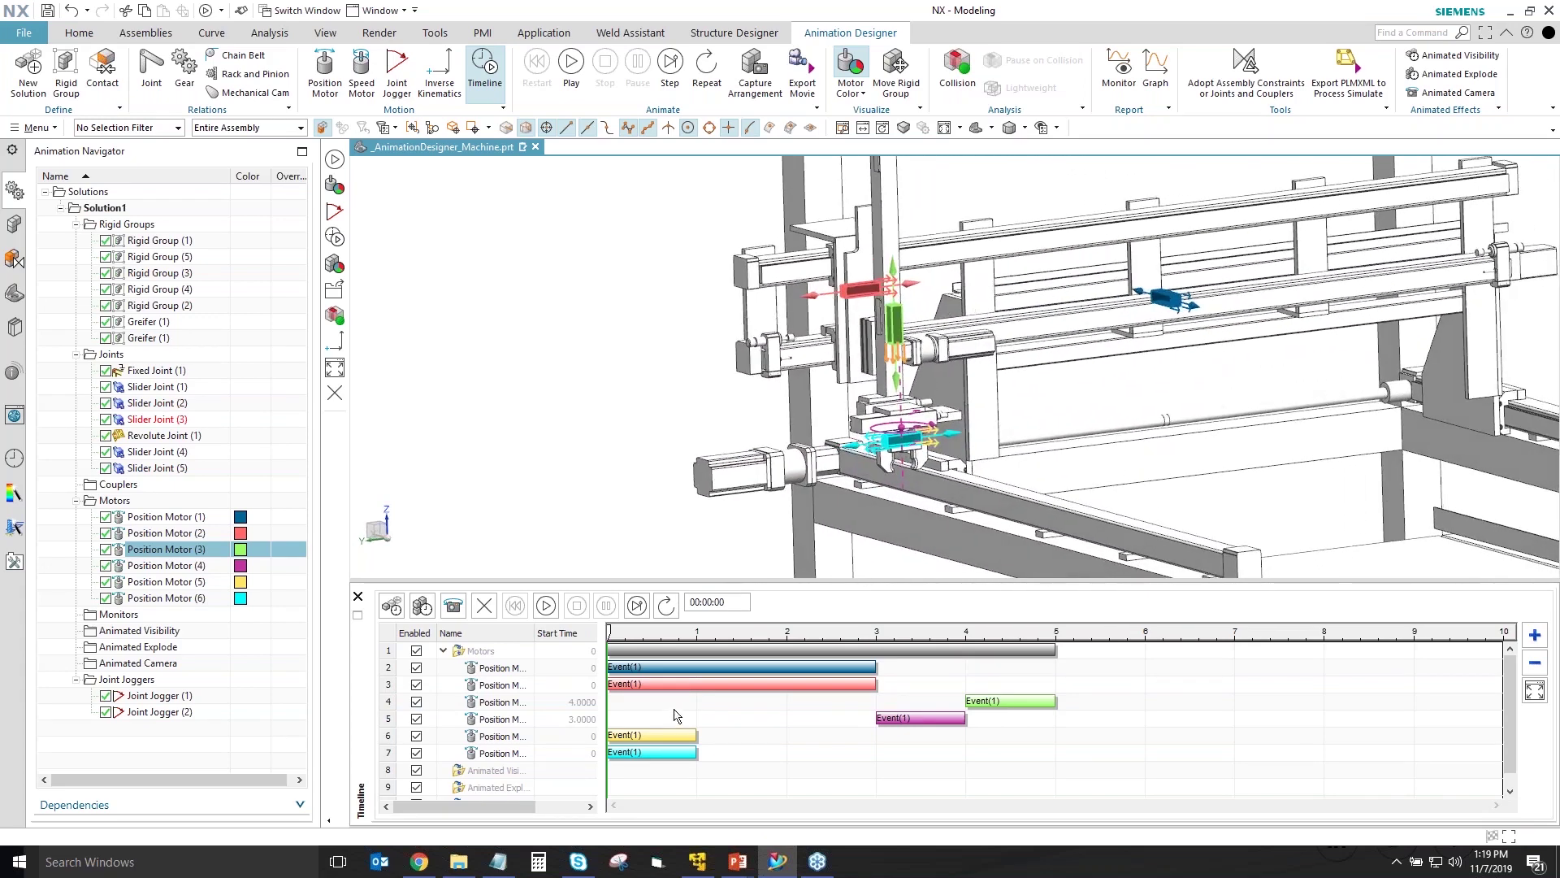
{"action": "left_click_drag", "start_coordinate": [654, 738], "coordinate": [1102, 735]}
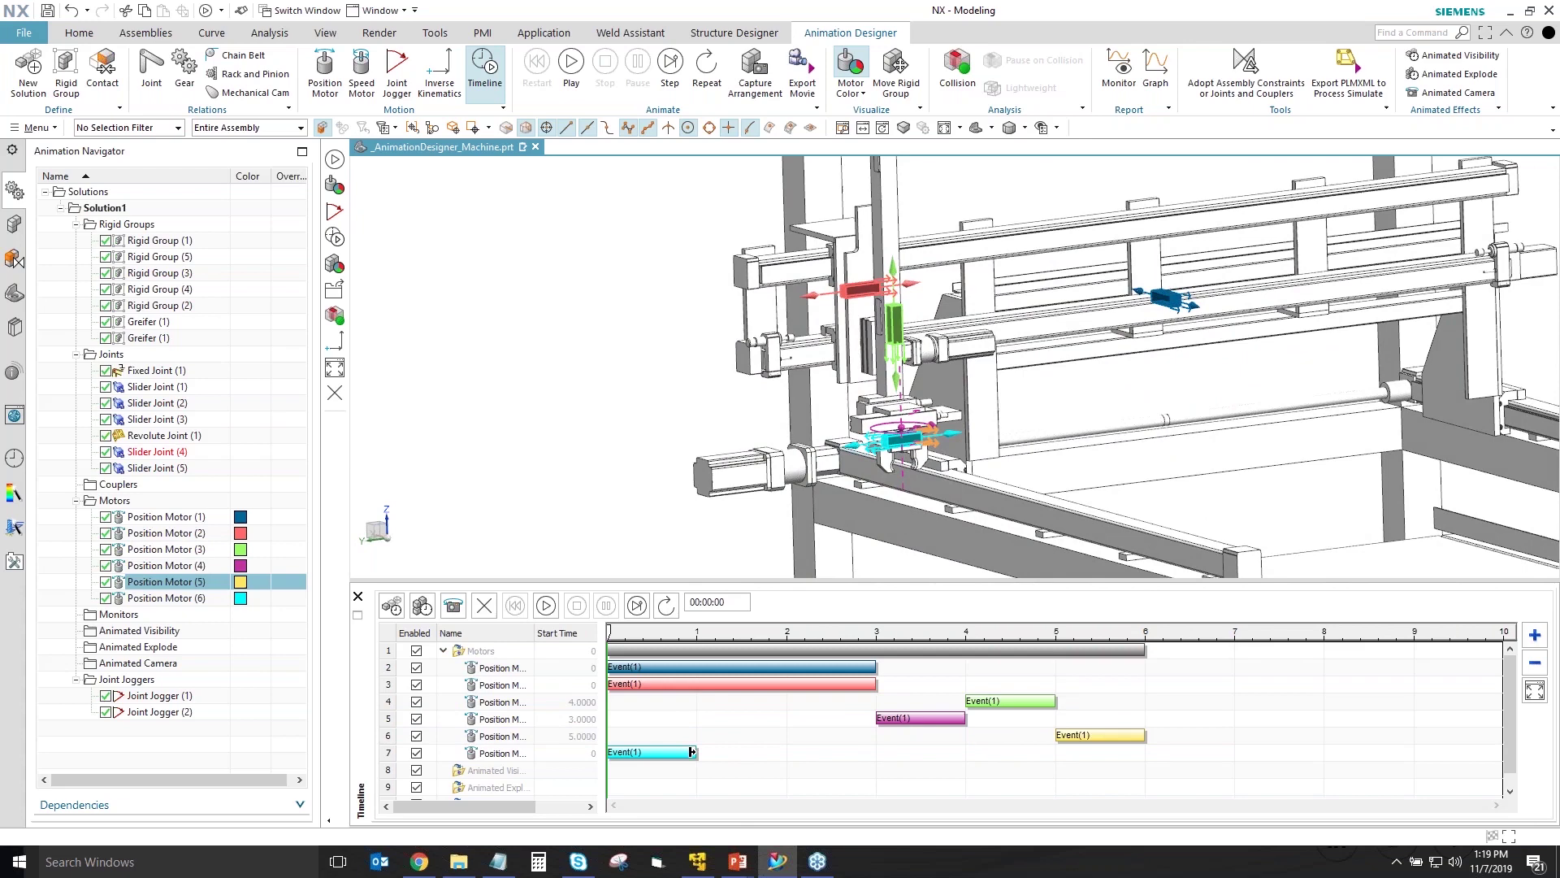
{"action": "left_click_drag", "start_coordinate": [650, 751], "coordinate": [1100, 751]}
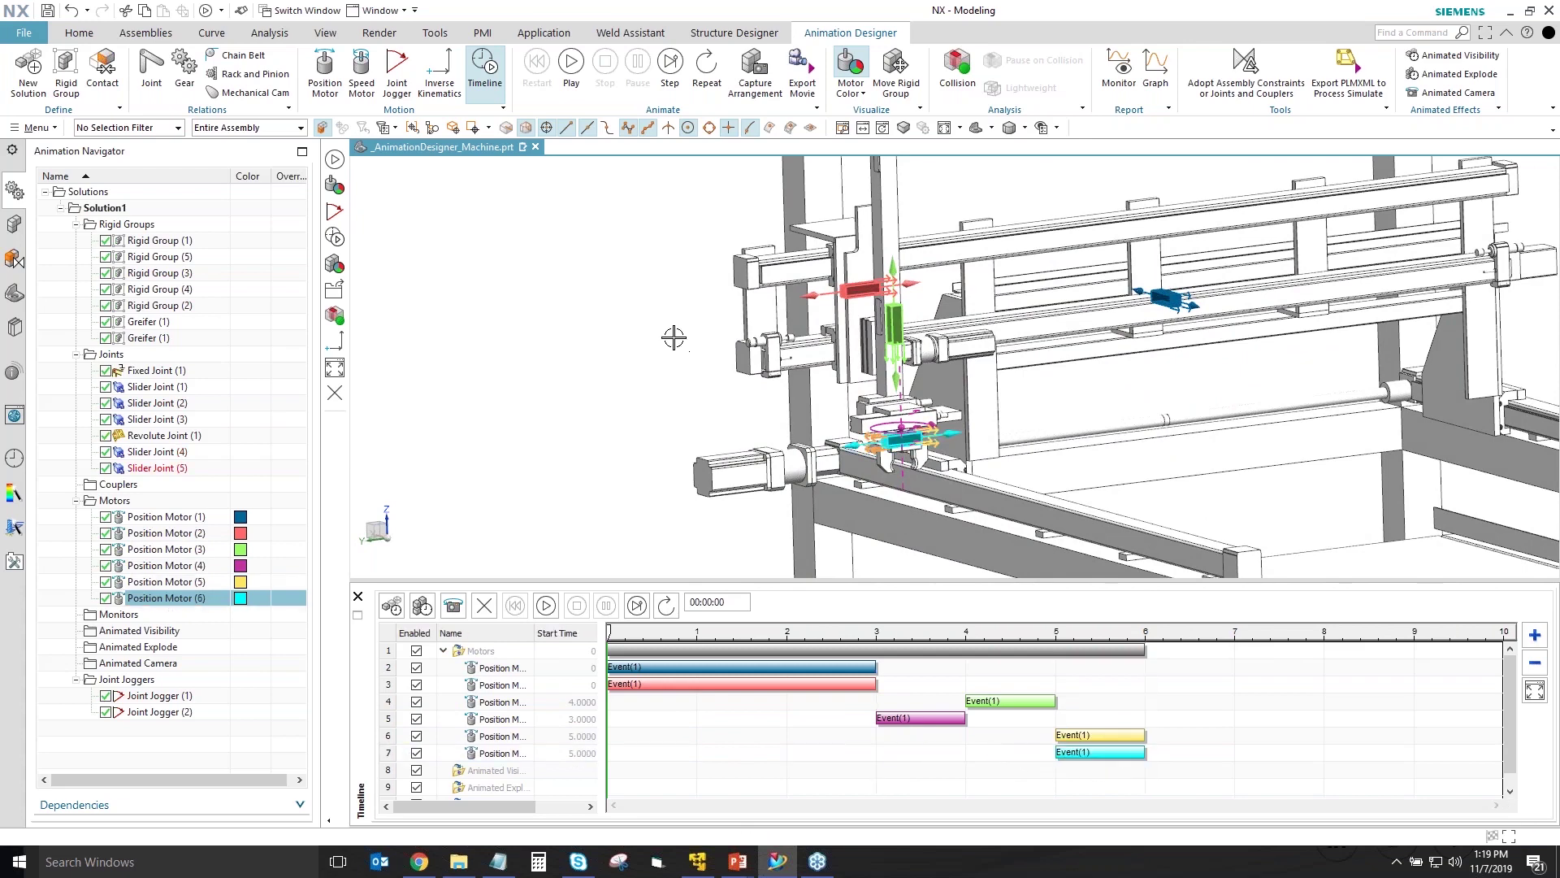
- Play the animation with the sequenced motor events
{"action": "scroll", "coordinate": [674, 336], "scroll_direction": "down", "scroll_amount": 3}
{"action": "scroll", "coordinate": [674, 337], "scroll_direction": "down", "scroll_amount": 3}
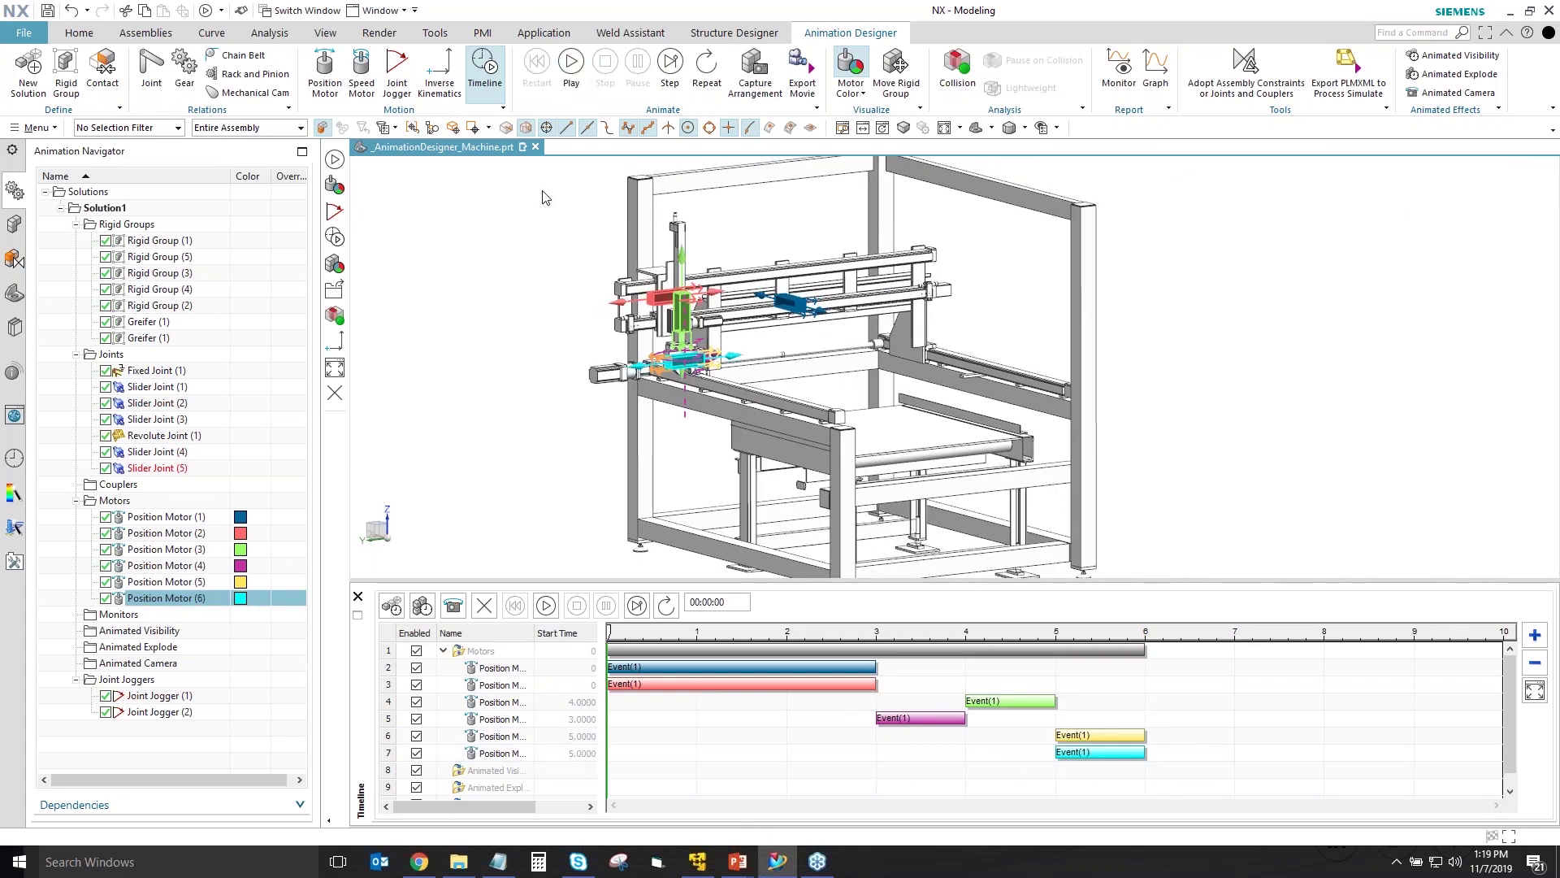
{"action": "left_click", "coordinate": [571, 61]}
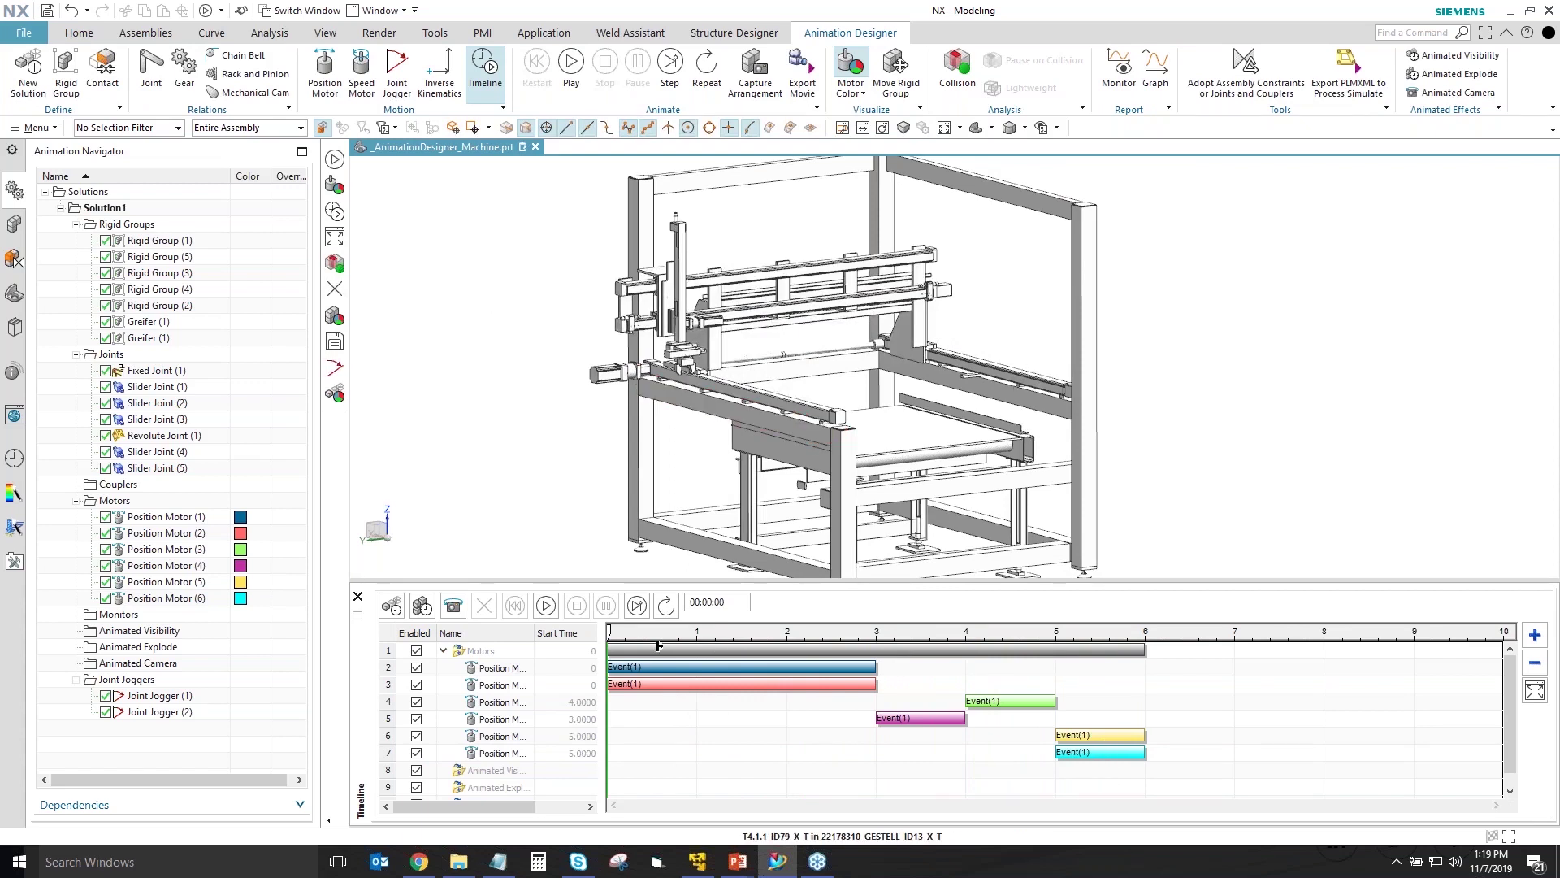
- Scrub the timeline marker between about 2 and 3.5 seconds and inspect the options available for the Position Motor (4) event
{"action": "left_click_drag", "start_coordinate": [609, 631], "coordinate": [862, 664]}
{"action": "right_click", "coordinate": [911, 718]}
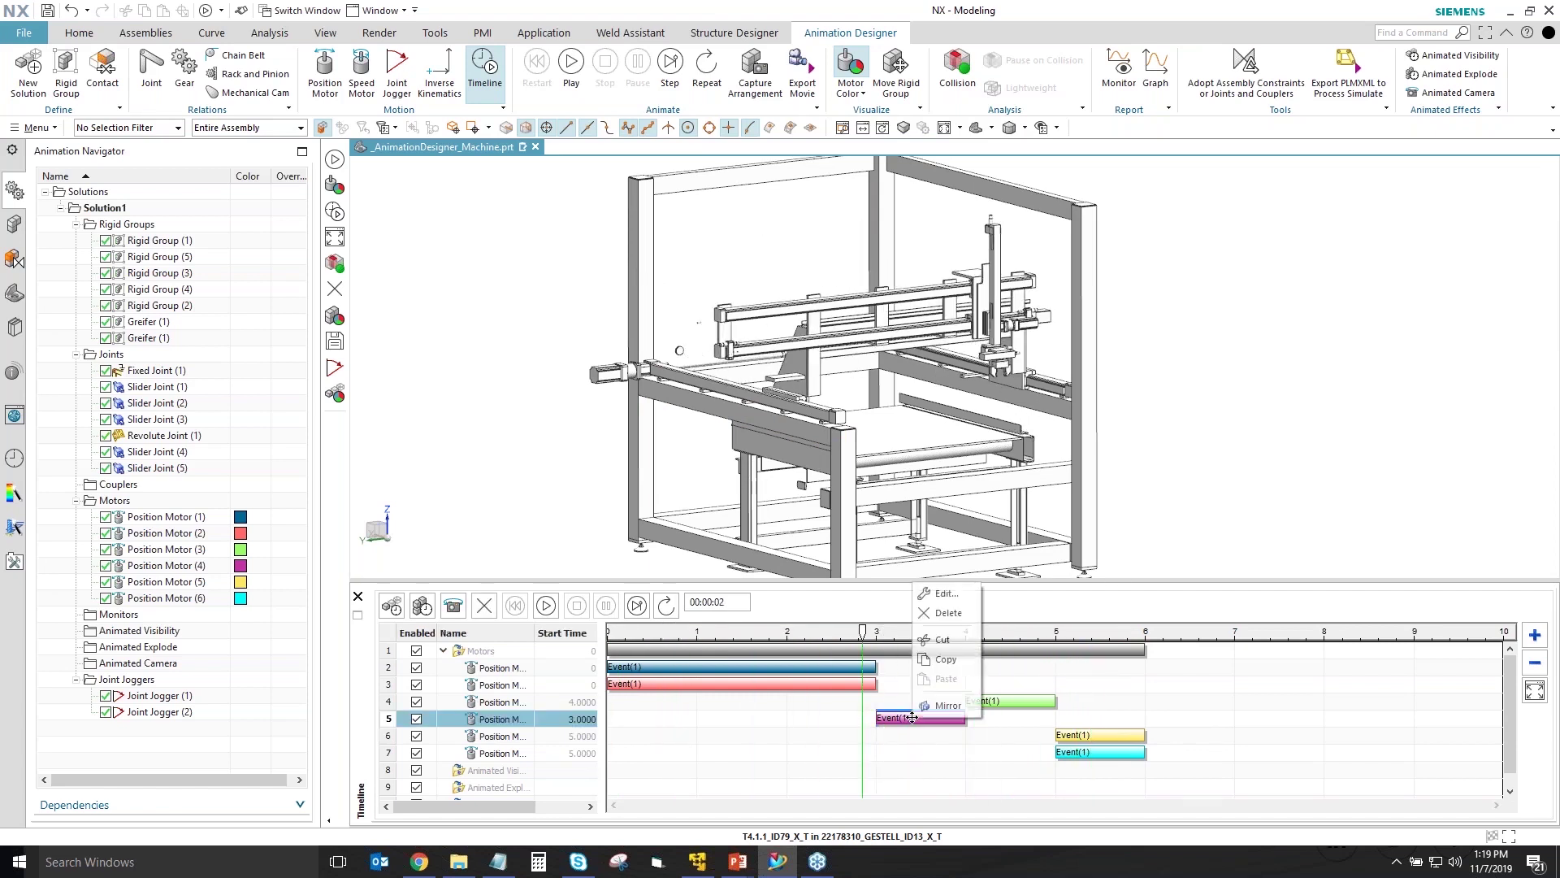
{"action": "left_click", "coordinate": [944, 780]}
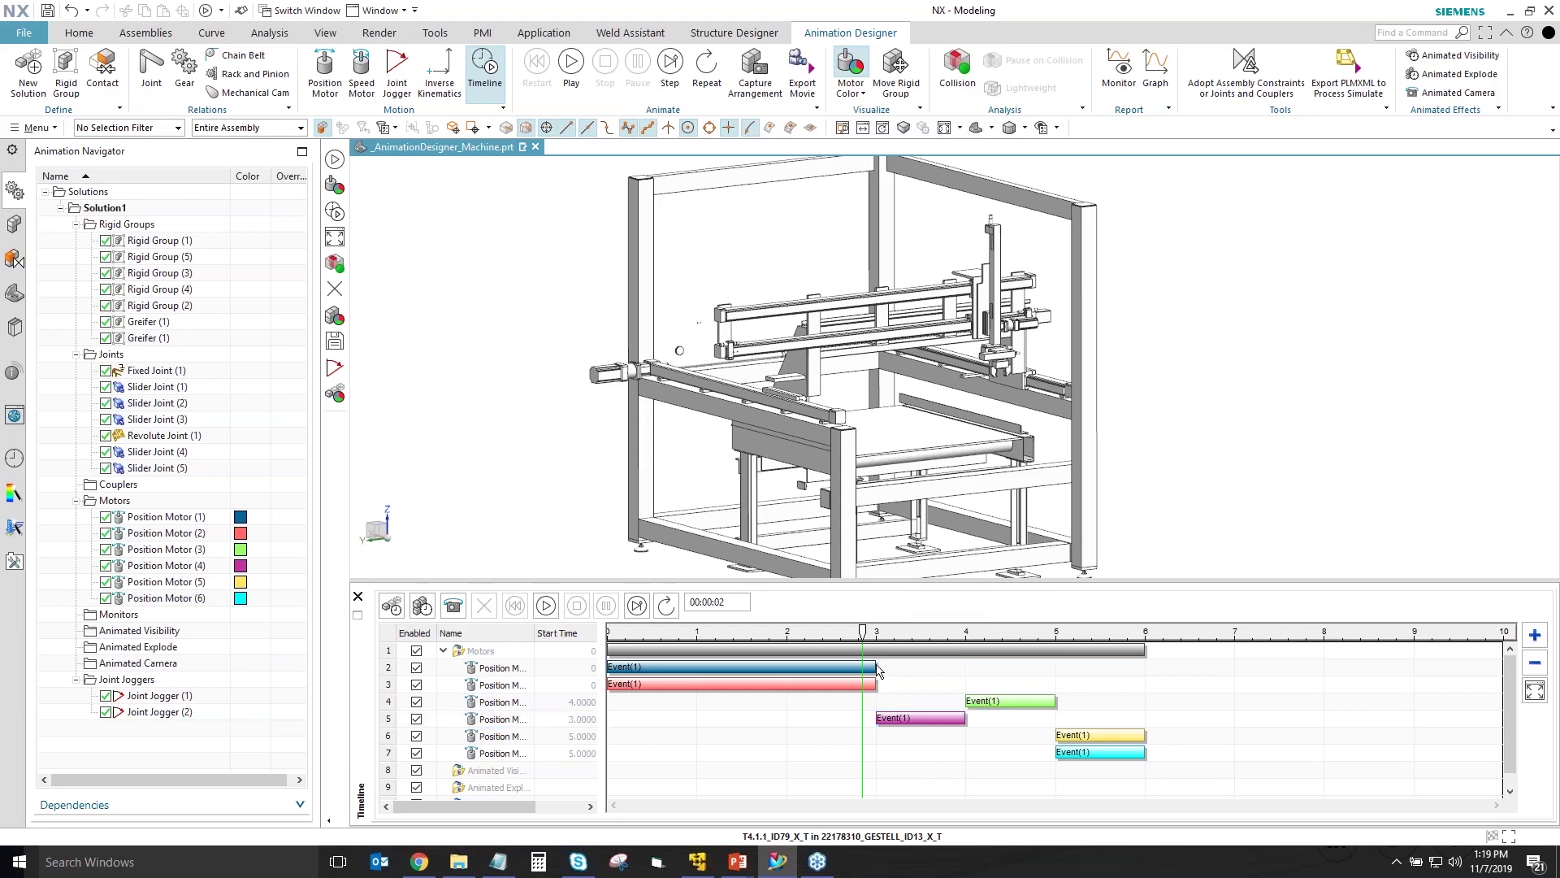
{"action": "left_click_drag", "start_coordinate": [863, 631], "coordinate": [920, 631]}
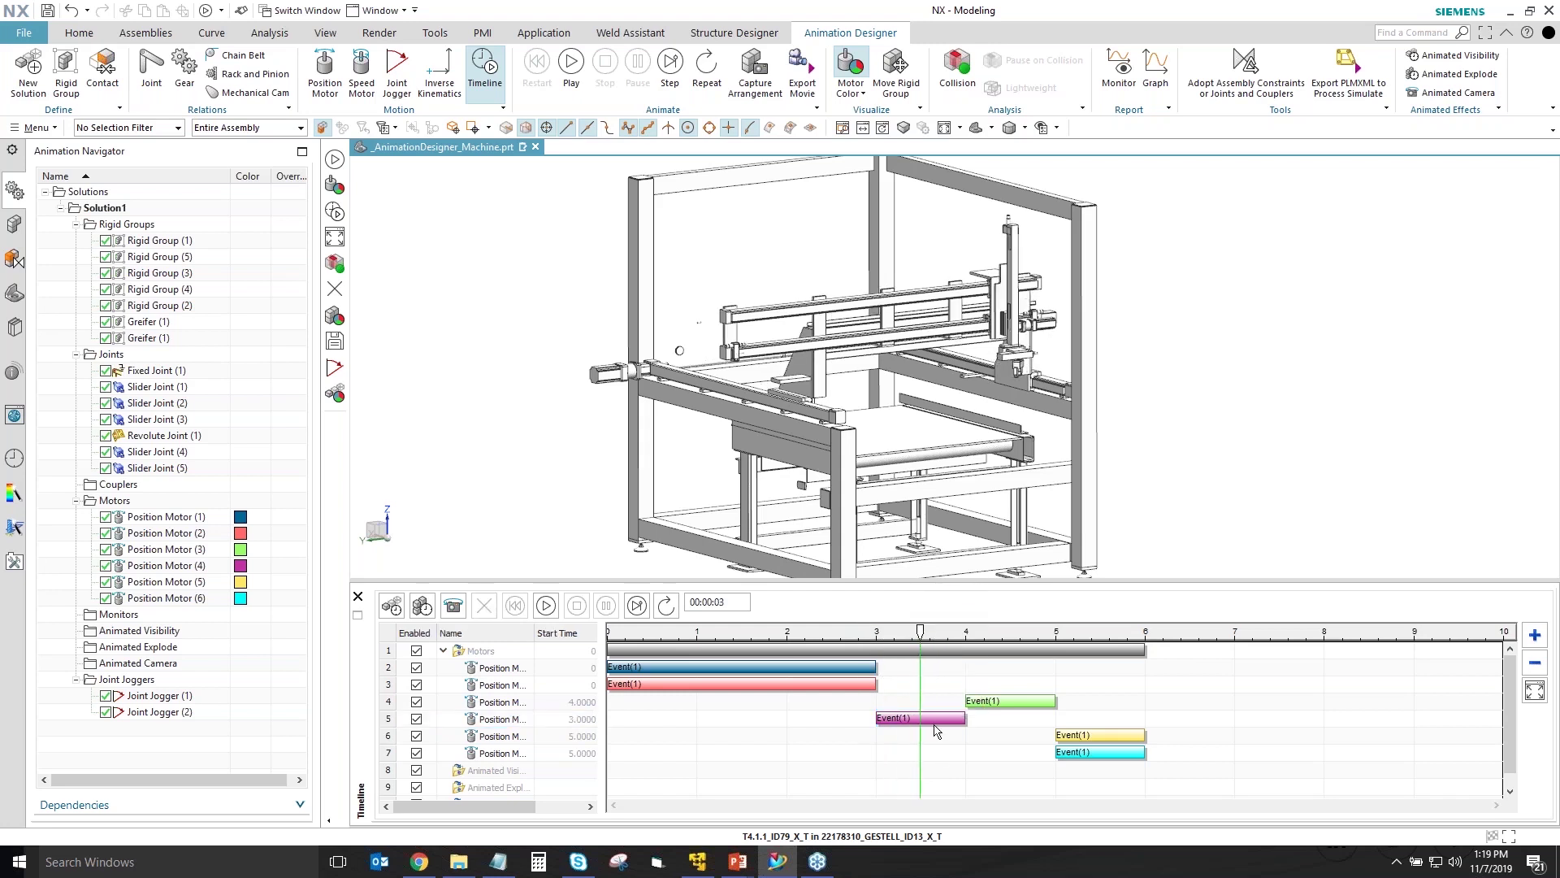
{"action": "right_click", "coordinate": [933, 719]}
{"action": "left_click", "coordinate": [953, 769]}
{"action": "left_click_drag", "start_coordinate": [920, 632], "coordinate": [810, 631]}
- Shift the events of Position Motors (1) and (2) to start at 0.35 seconds and play the animation
{"action": "left_click_drag", "start_coordinate": [678, 669], "coordinate": [716, 689]}
{"action": "left_click", "coordinate": [571, 63]}
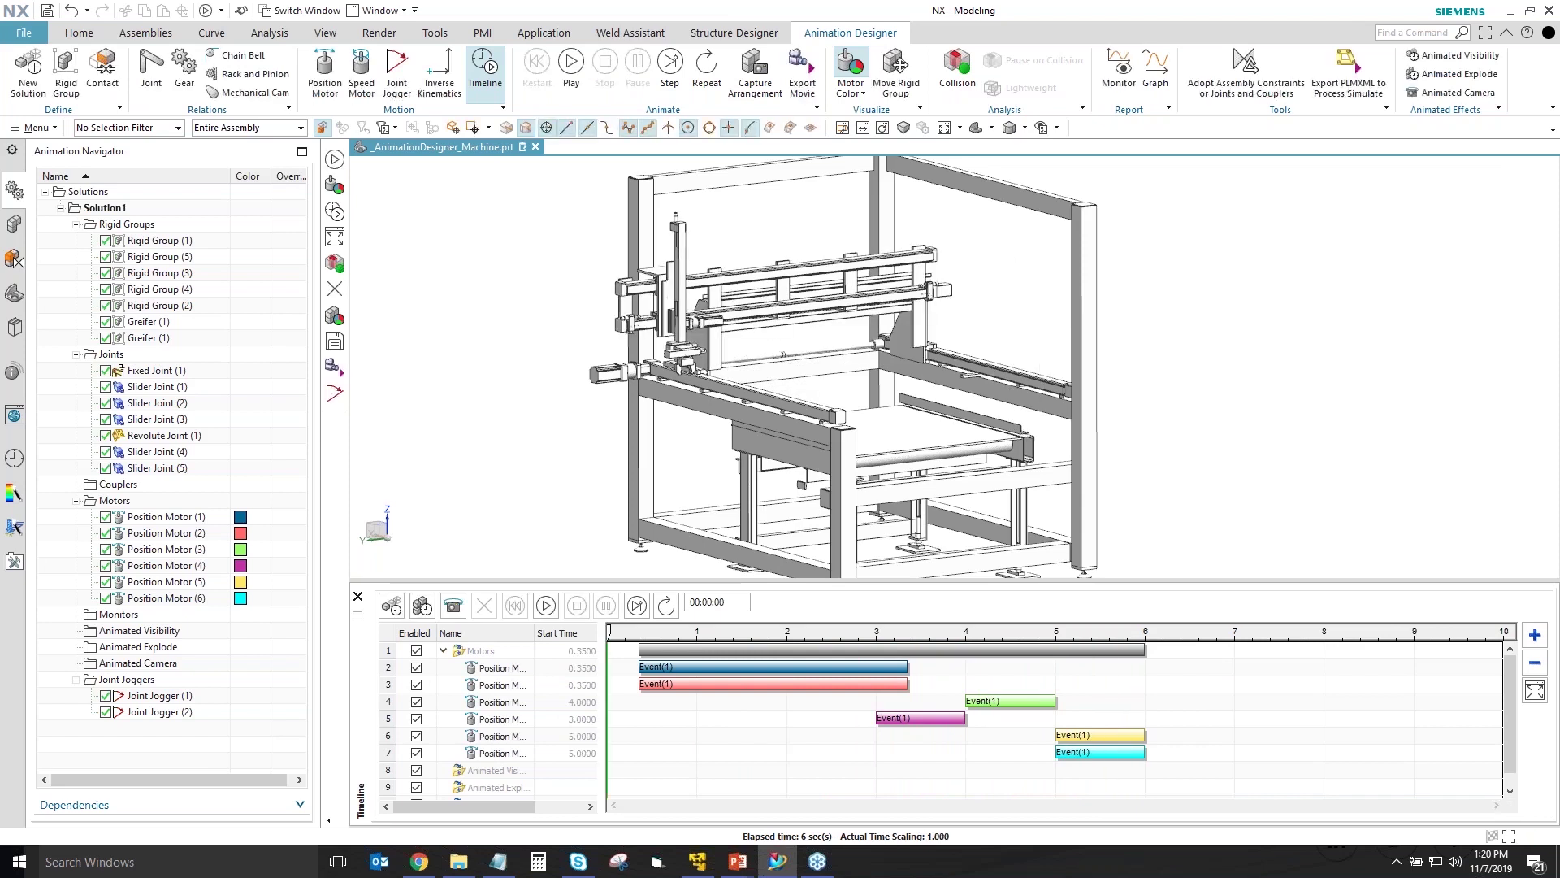
- Mirror the events of all six position motors and fit the extended sequence in the timeline
{"action": "left_click_drag", "start_coordinate": [1078, 760], "coordinate": [611, 642]}
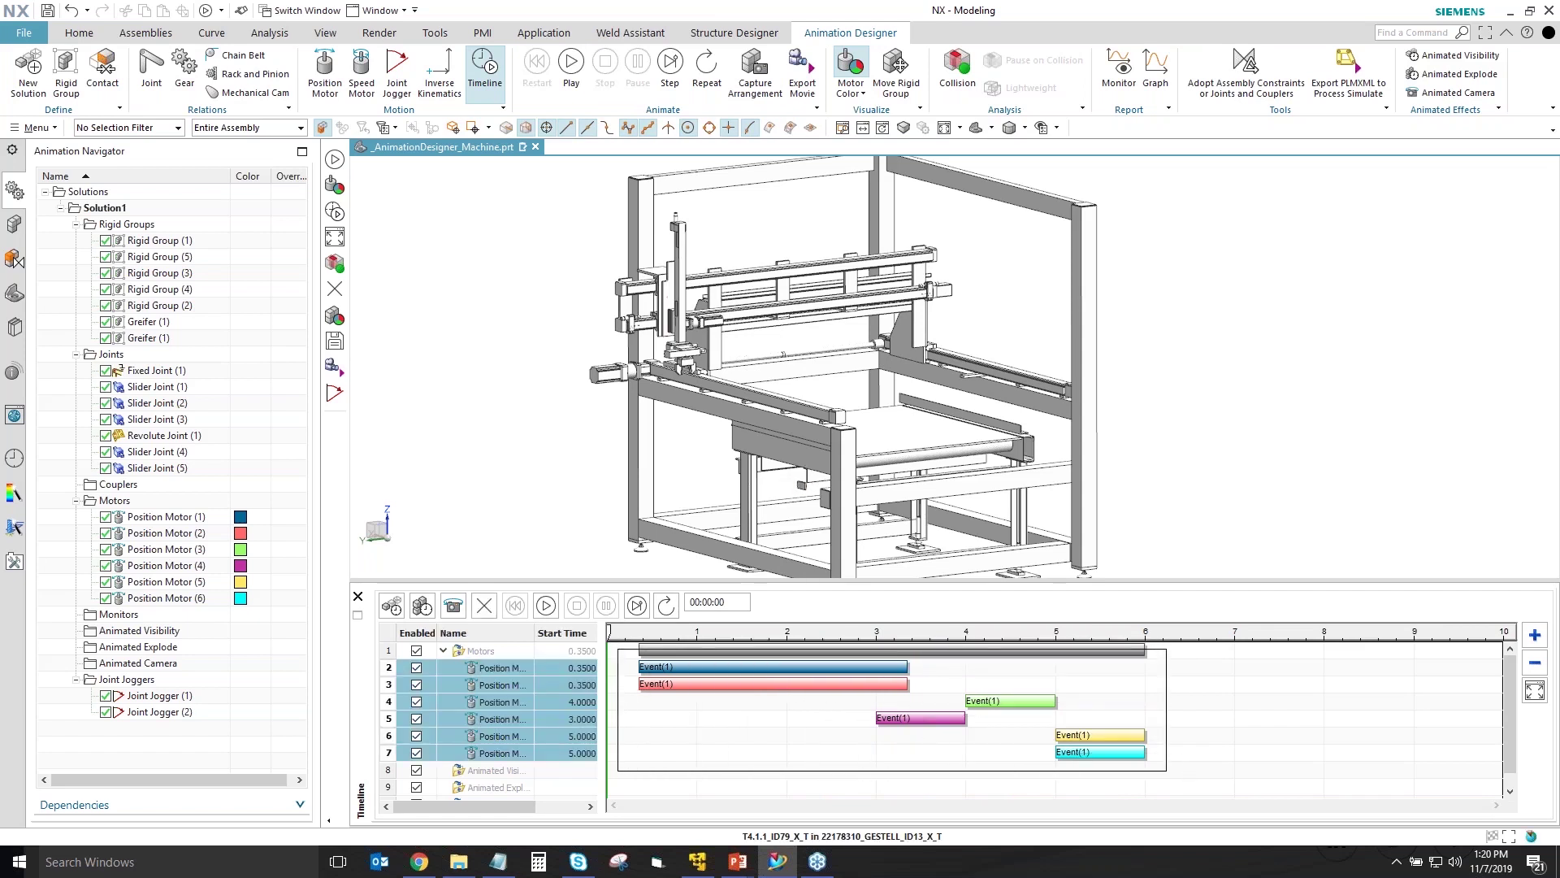
{"action": "right_click", "coordinate": [926, 720]}
{"action": "left_click", "coordinate": [951, 708]}
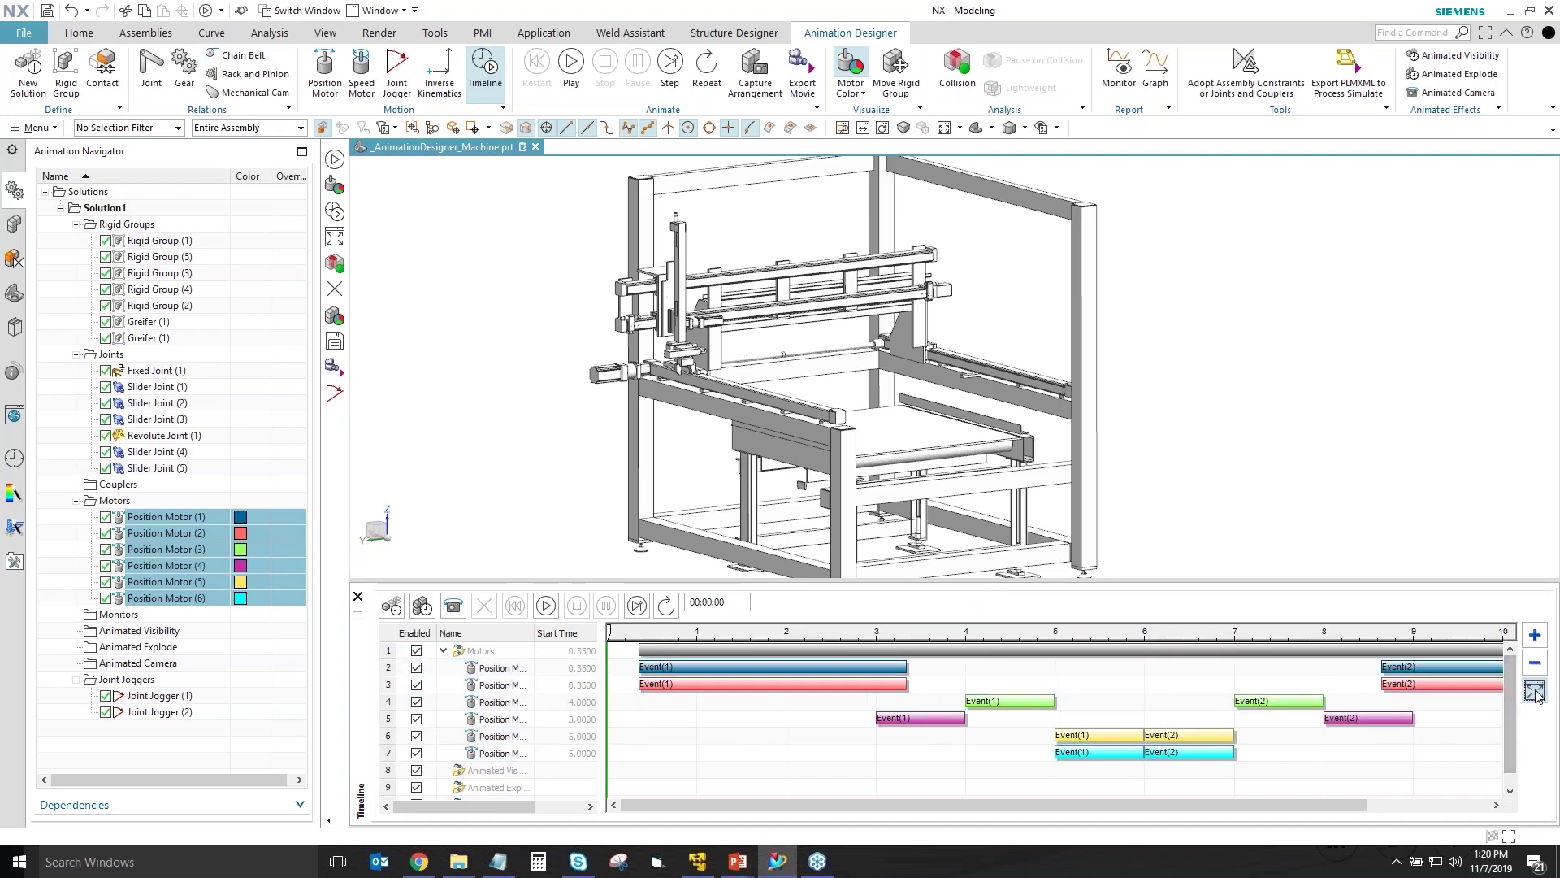
{"action": "left_click", "coordinate": [1270, 769]}
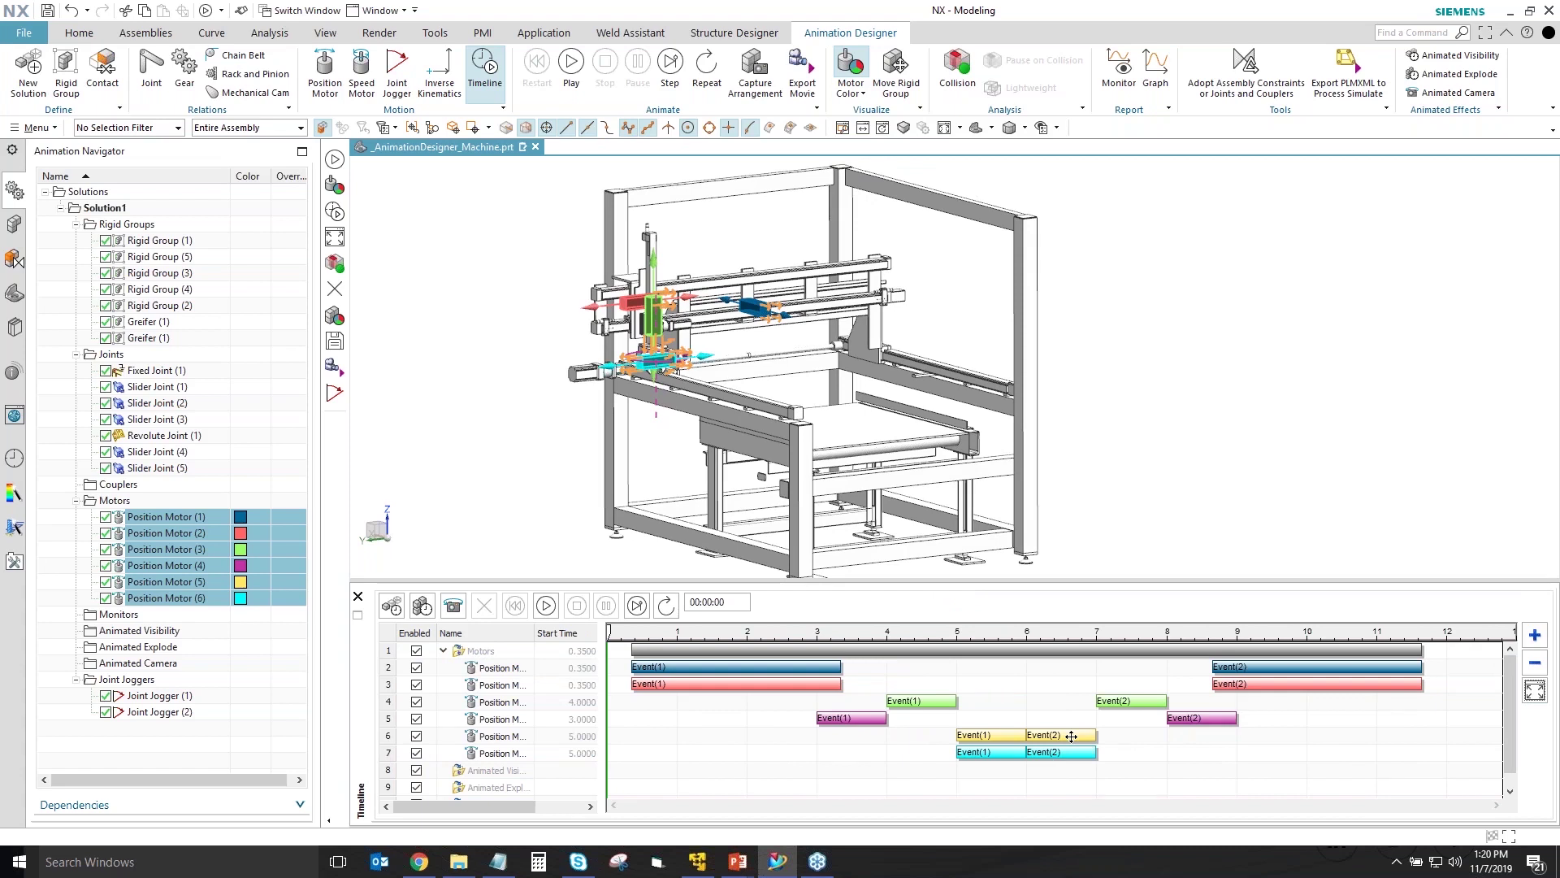
- Move the mirrored events of Position Motors (5) and (6) behind the mirrored Position Motor (1) and (2) events, and play the animation
{"action": "left_click_drag", "start_coordinate": [1071, 735], "coordinate": [1407, 752]}
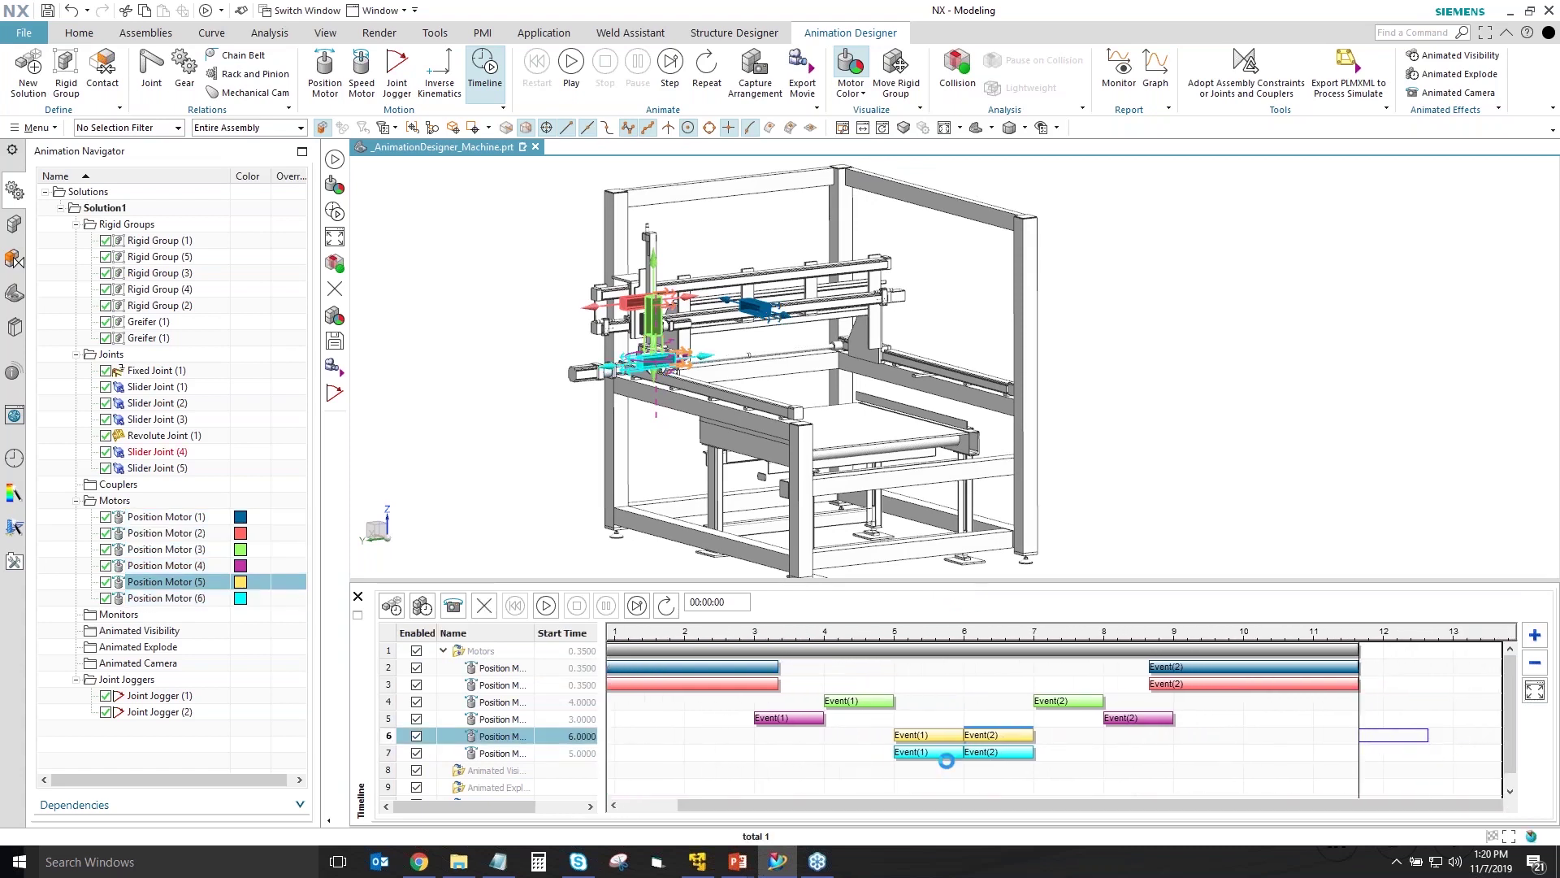
{"action": "left_click_drag", "start_coordinate": [1007, 753], "coordinate": [1408, 779]}
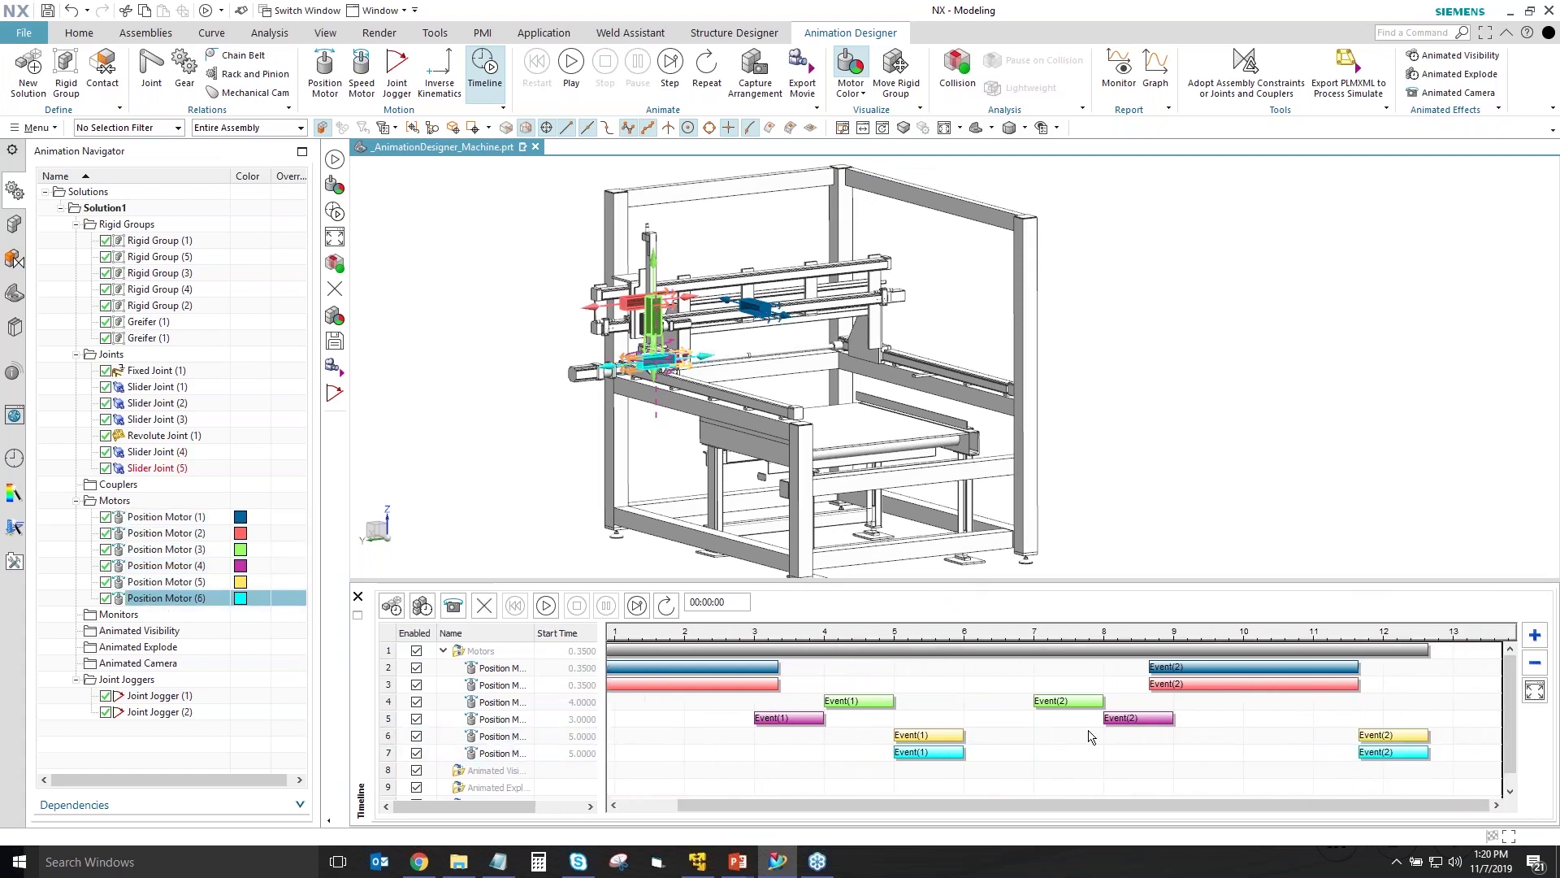
{"action": "left_click", "coordinate": [570, 68]}
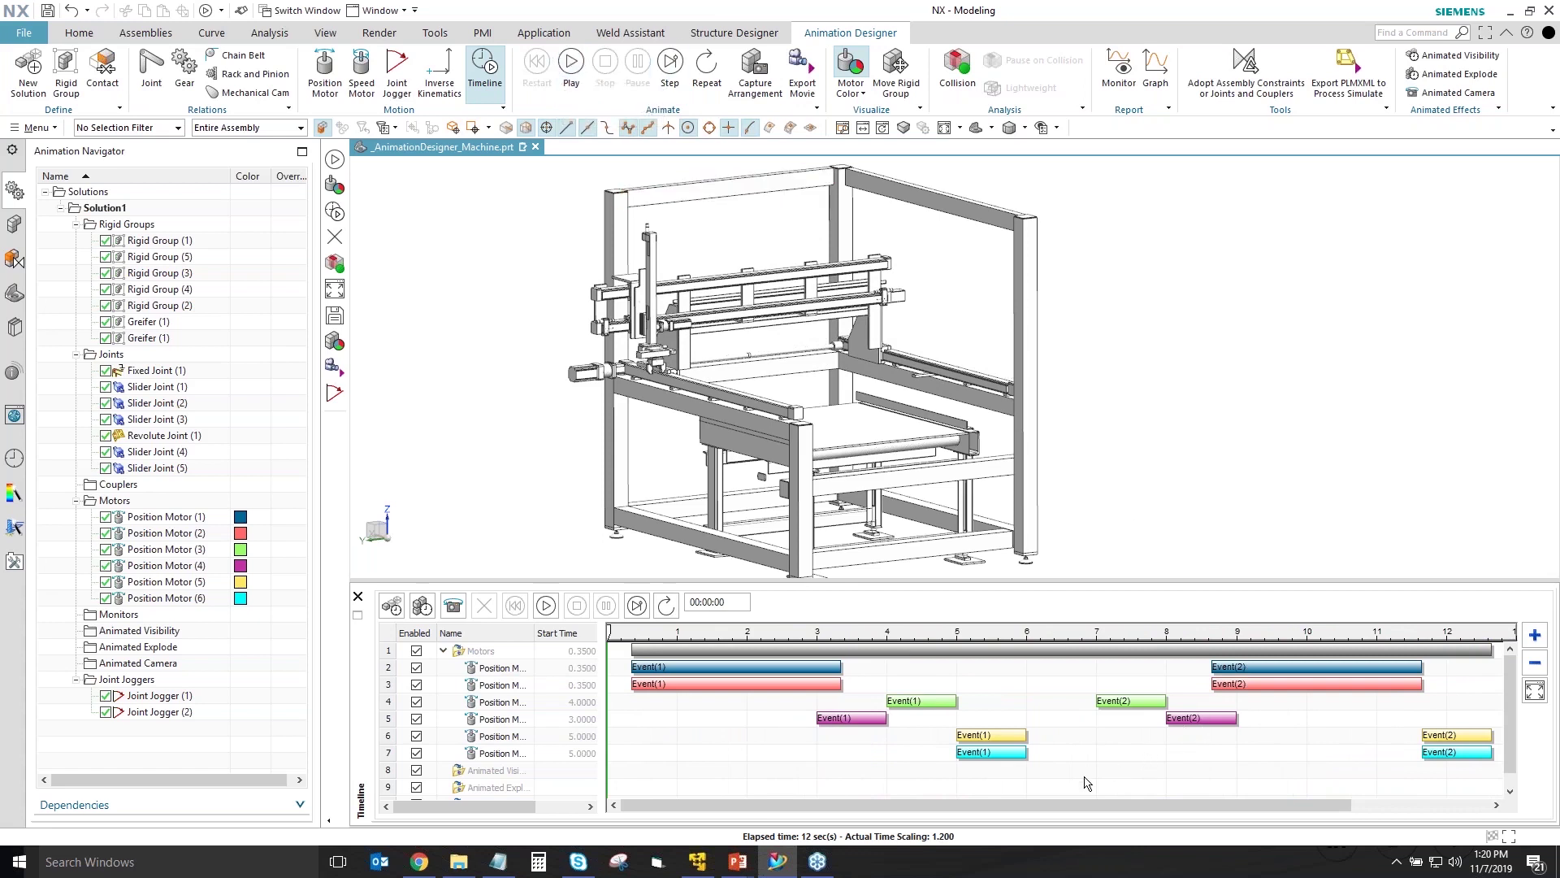
- Shift all mirrored events one second earlier, starting with Position Motor (3) at 6 seconds, and play the animation
{"action": "left_click_drag", "start_coordinate": [1084, 782], "coordinate": [1190, 688]}
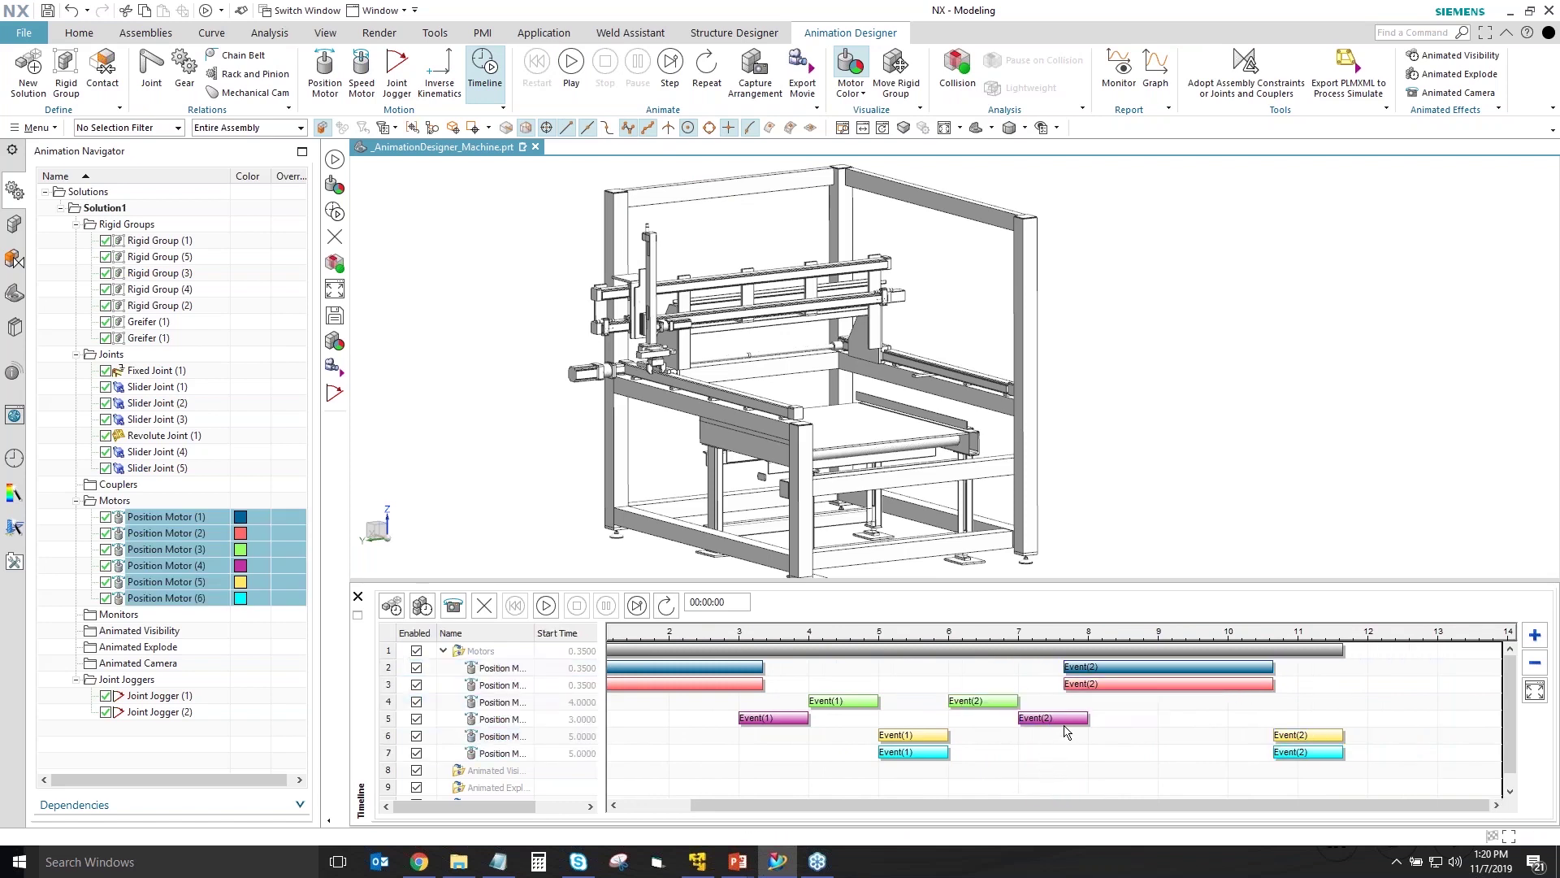
{"action": "left_click_drag", "start_coordinate": [1057, 718], "coordinate": [1070, 719]}
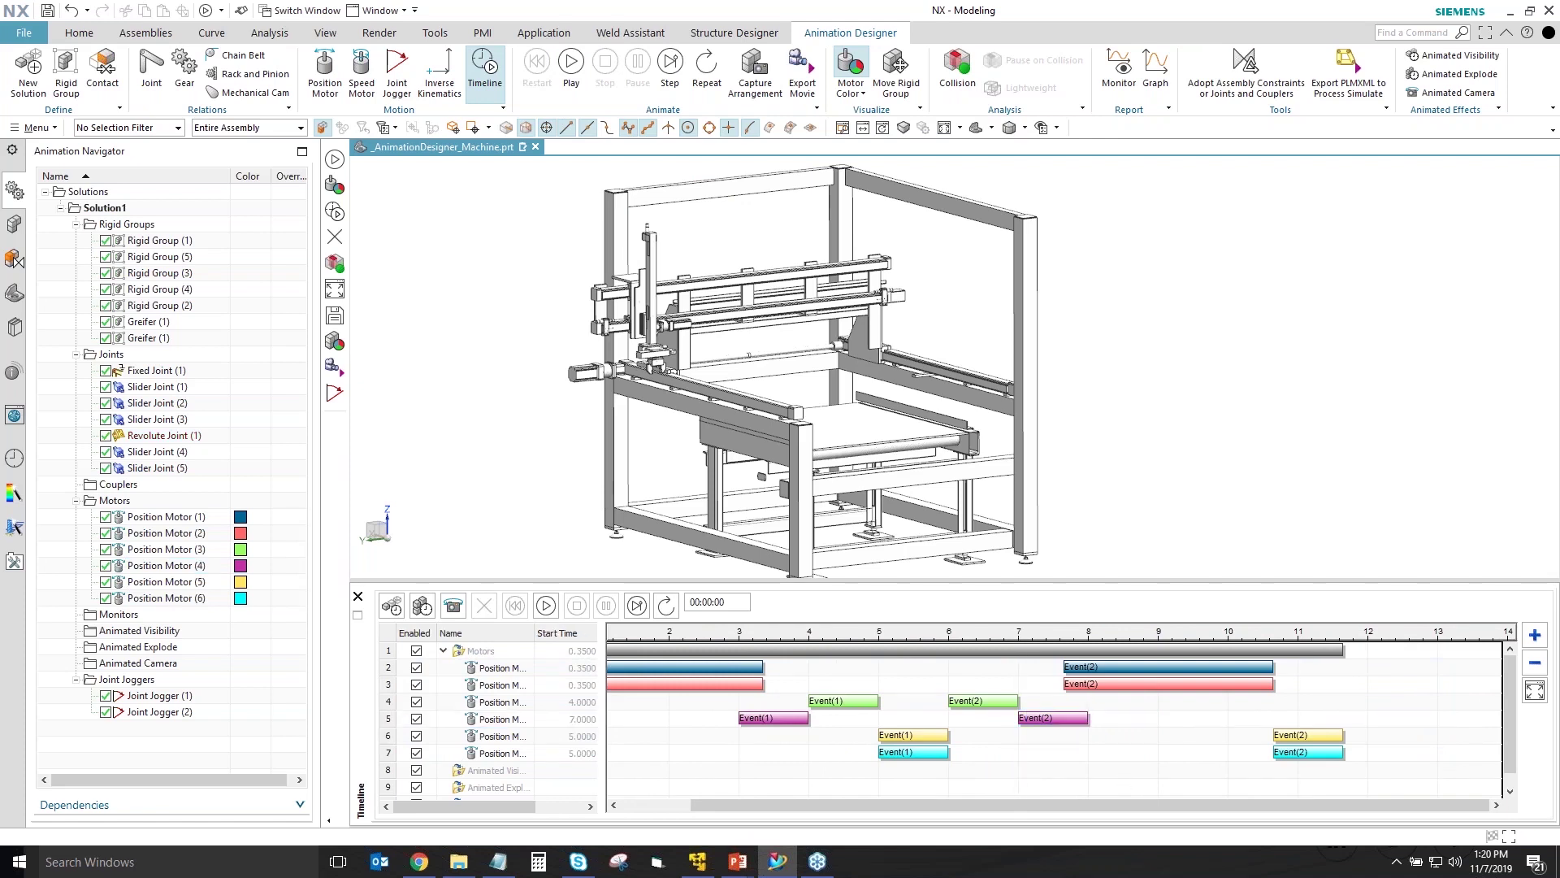
{"action": "left_click", "coordinate": [1534, 692]}
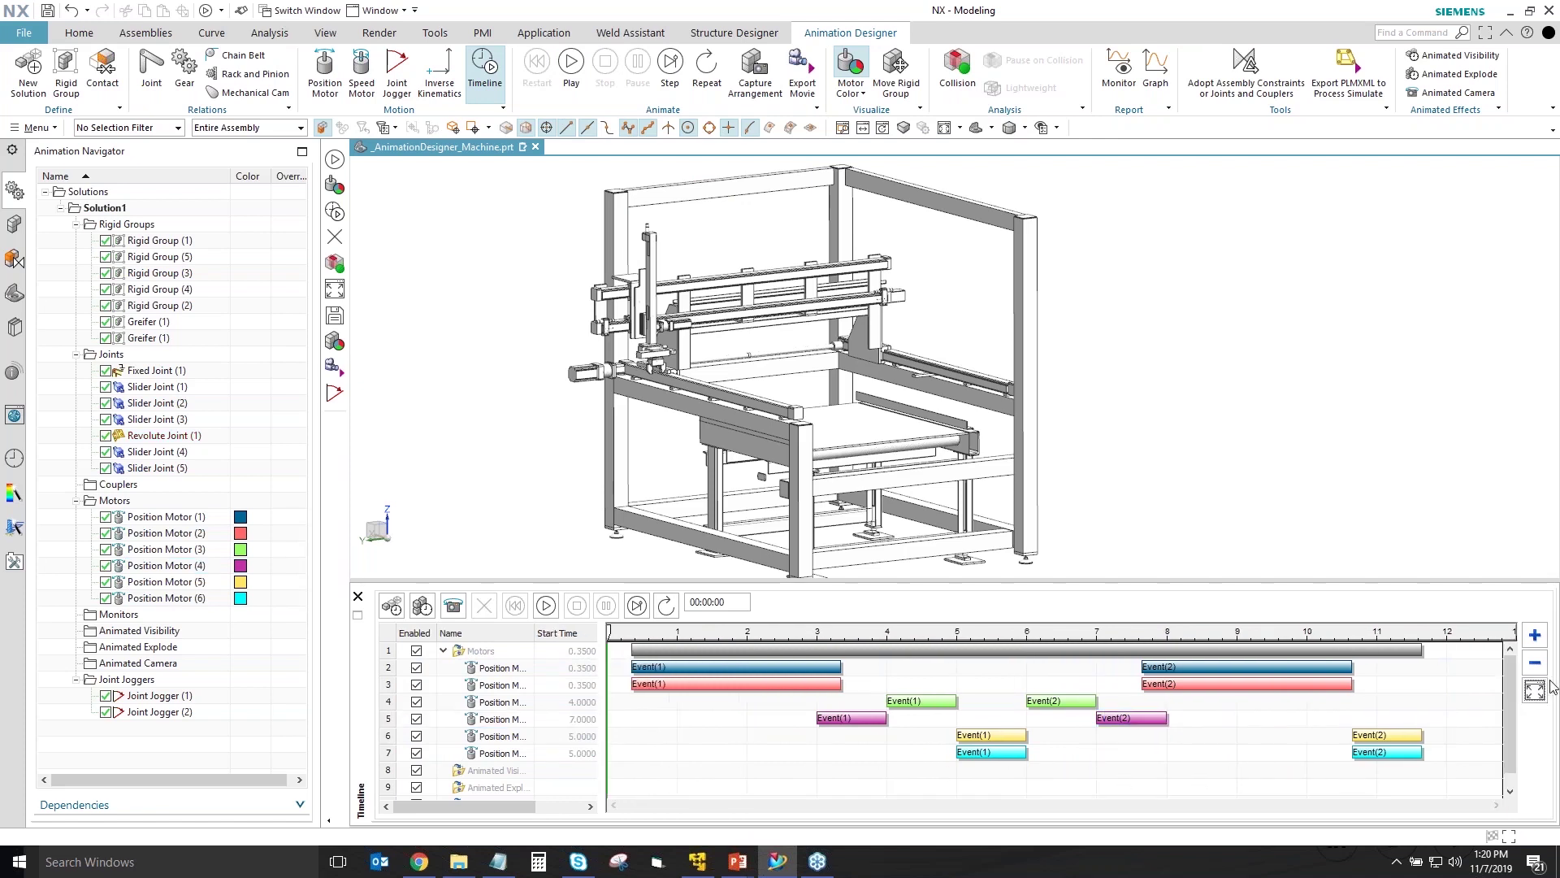
{"action": "left_click", "coordinate": [571, 65]}
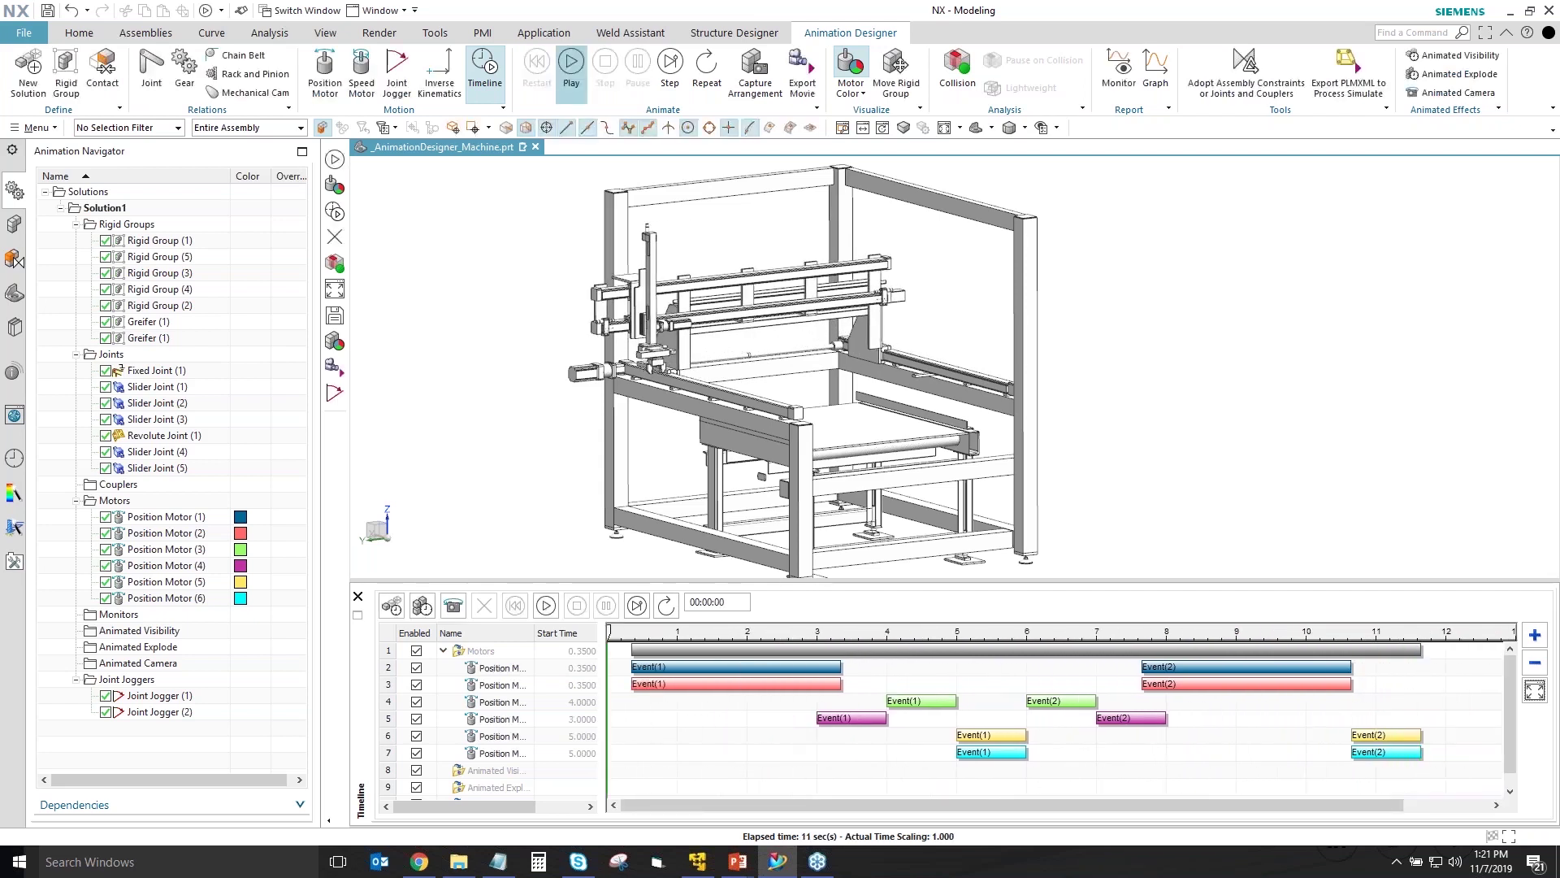
- Enable collision detection with the Lightweight option, play the whole animation and reset it to the start
{"action": "left_click", "coordinate": [958, 65]}
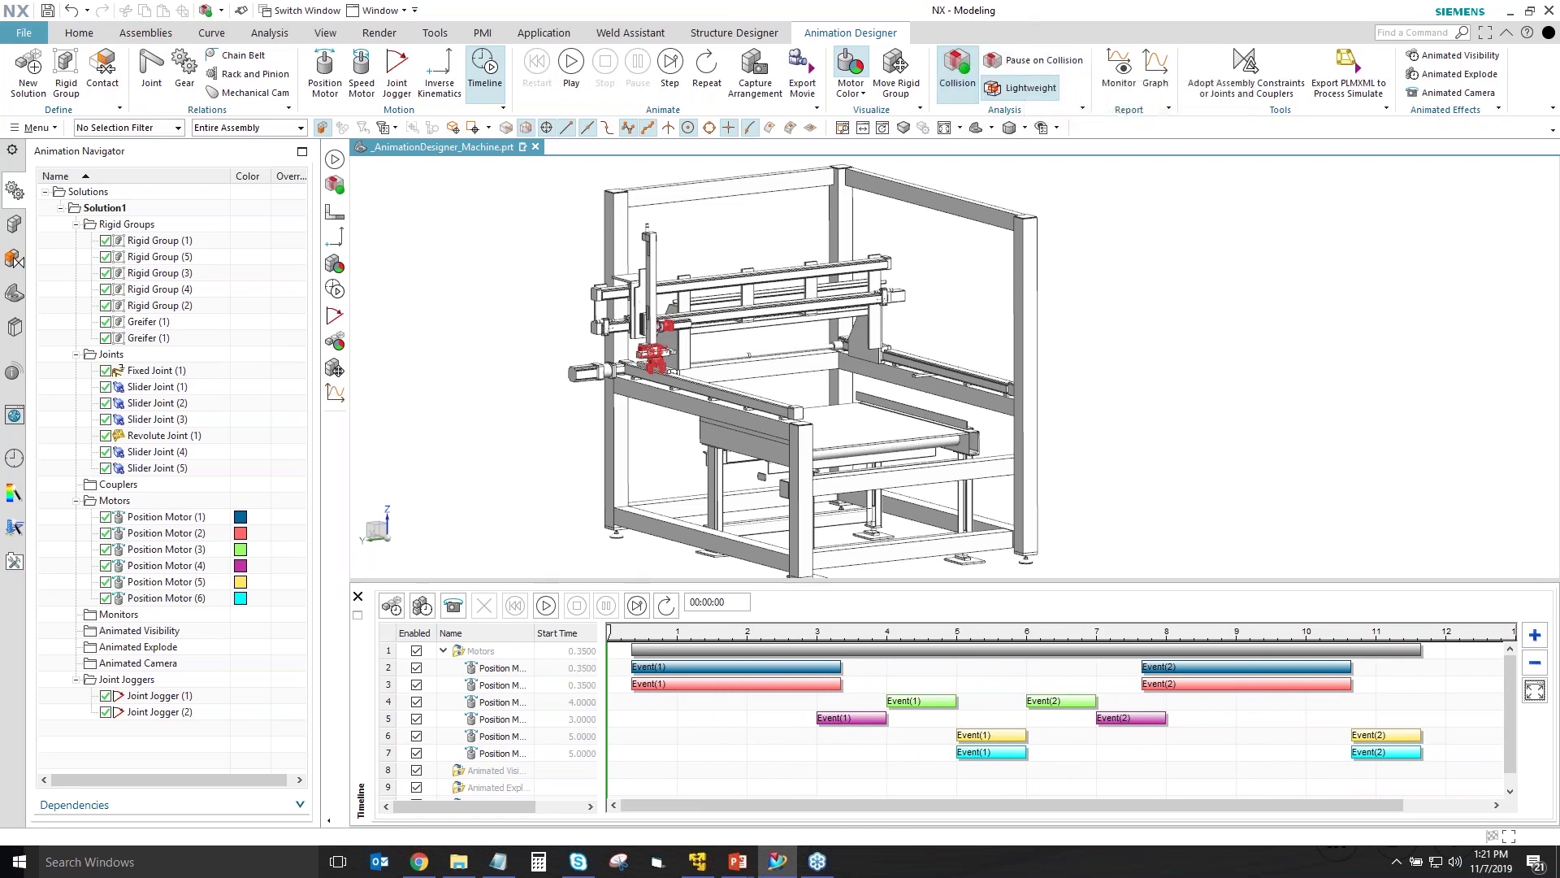
{"action": "left_click", "coordinate": [1015, 92]}
{"action": "left_click", "coordinate": [568, 68]}
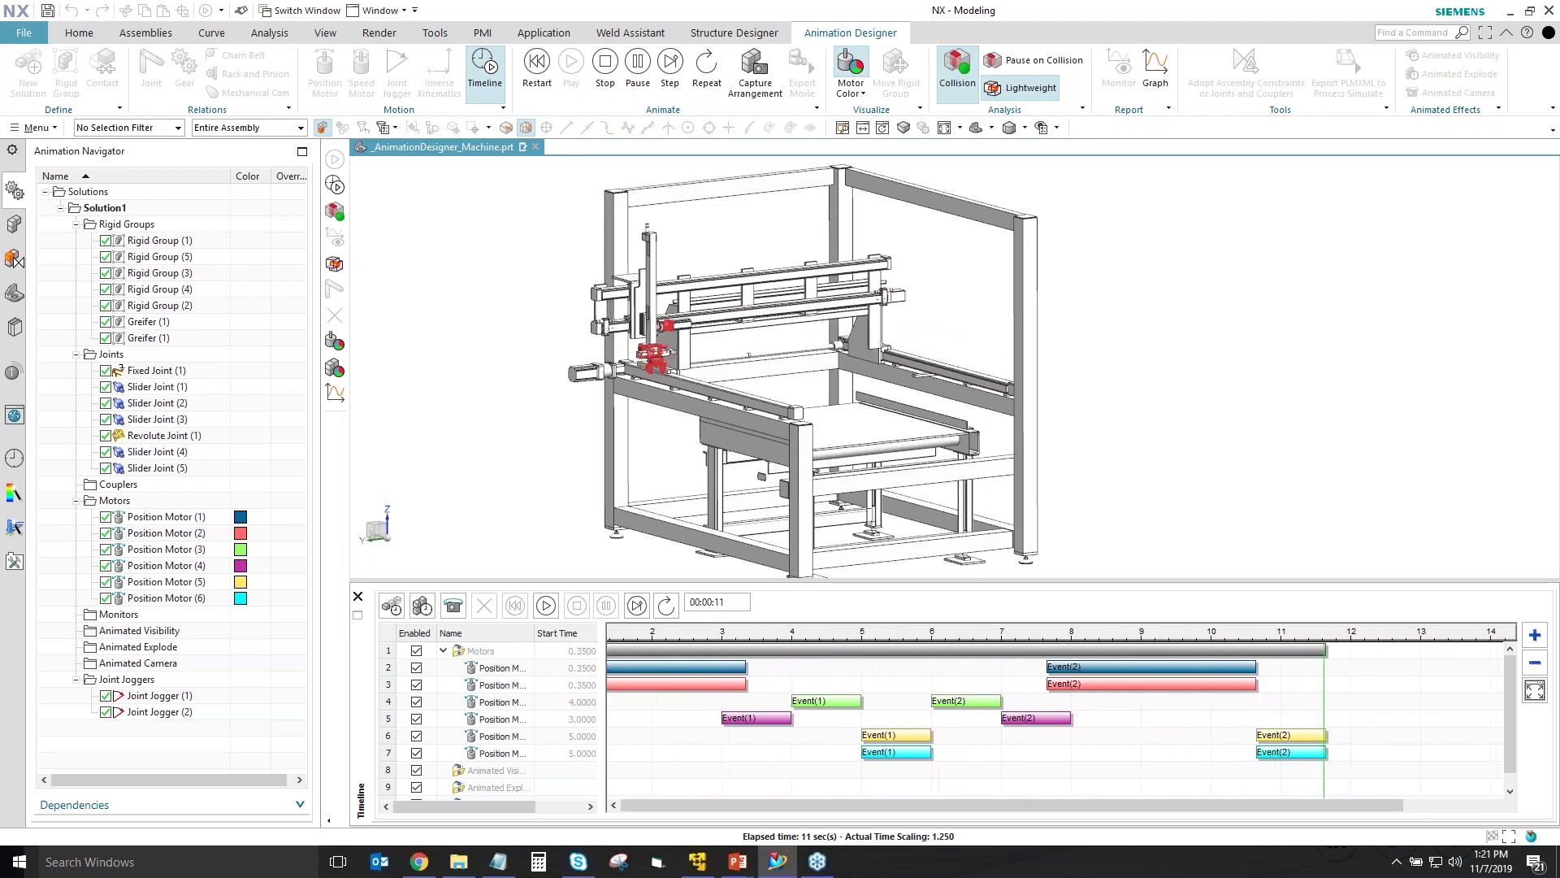
{"action": "left_click", "coordinate": [536, 65]}
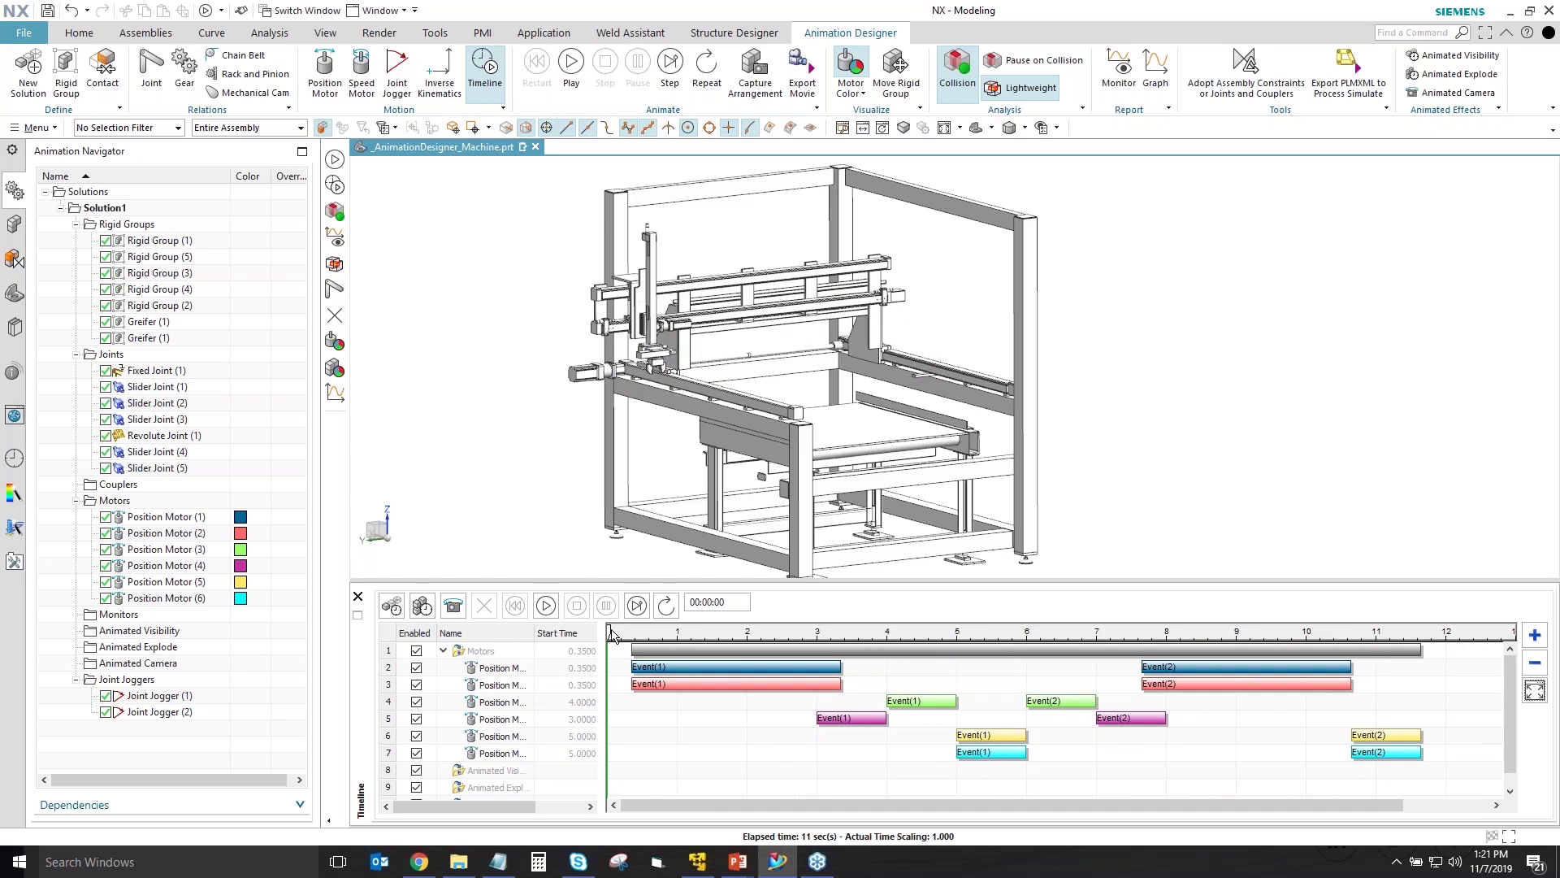
- Scrub the timeline to about 9 seconds and examine the highlighted collision where the gantry support meets its rail
{"action": "left_click_drag", "start_coordinate": [1195, 632], "coordinate": [1255, 661]}
{"action": "scroll", "coordinate": [1168, 458], "scroll_direction": "up", "scroll_amount": 10}
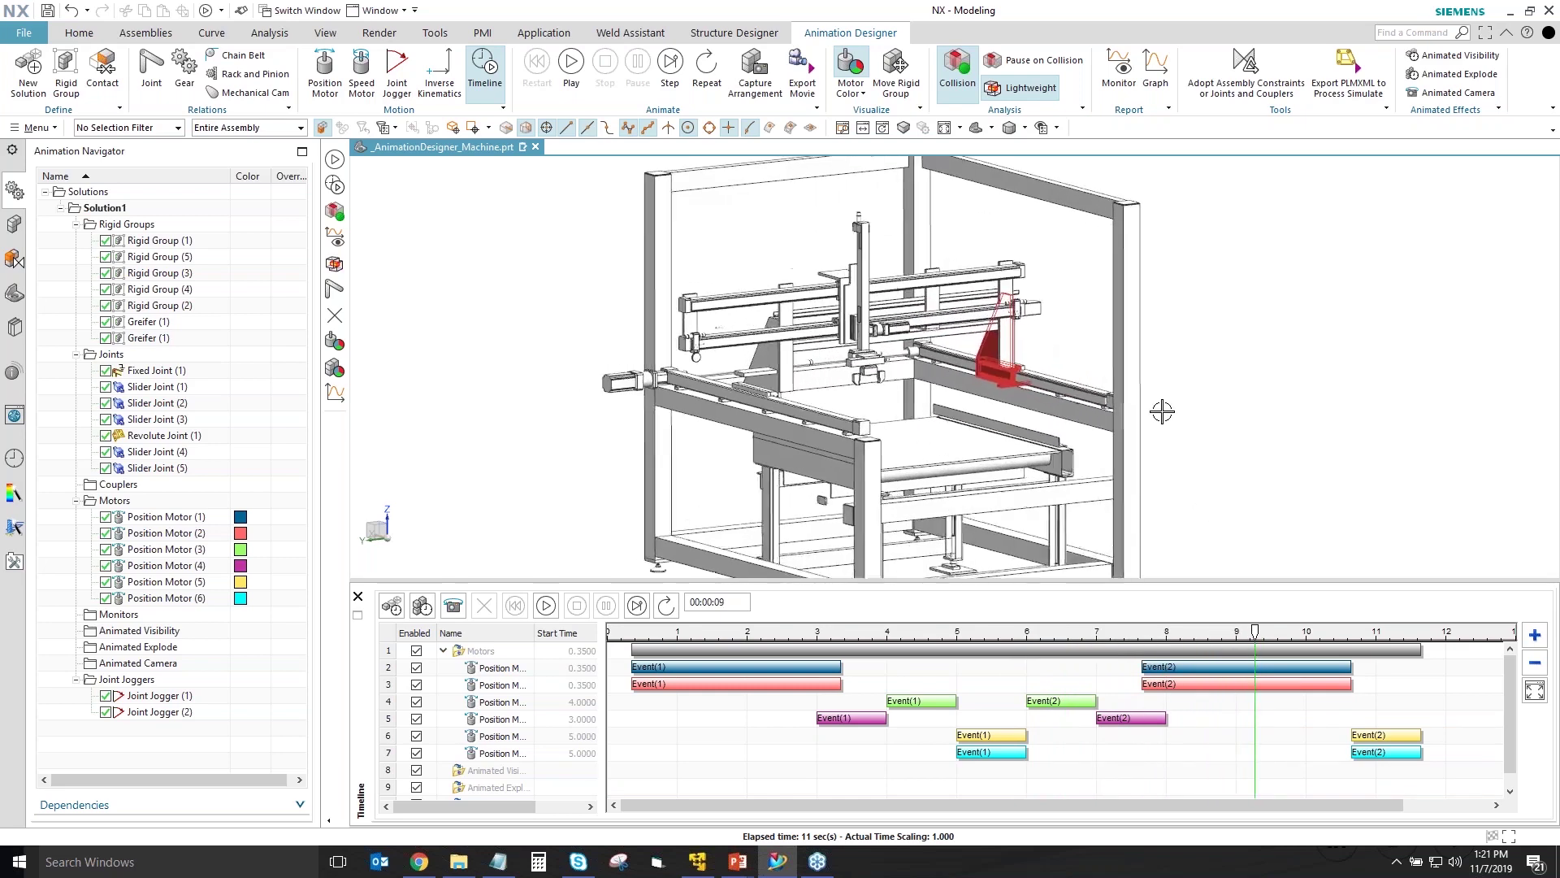
{"action": "scroll", "coordinate": [1401, 329], "scroll_direction": "up", "scroll_amount": 8}
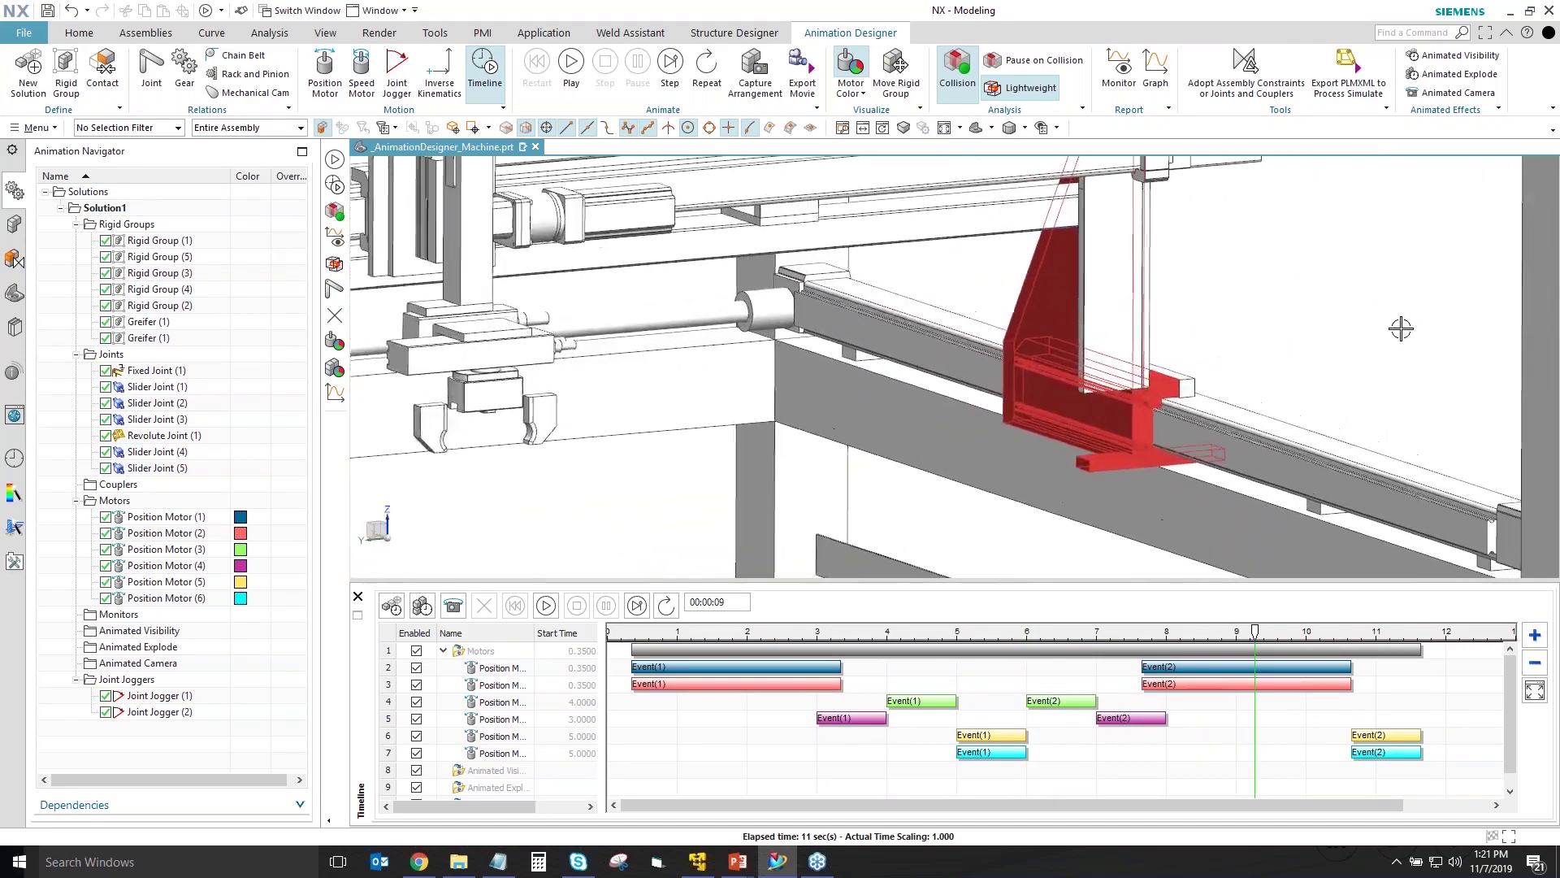
{"action": "scroll", "coordinate": [1307, 308], "scroll_direction": "up", "scroll_amount": 8}
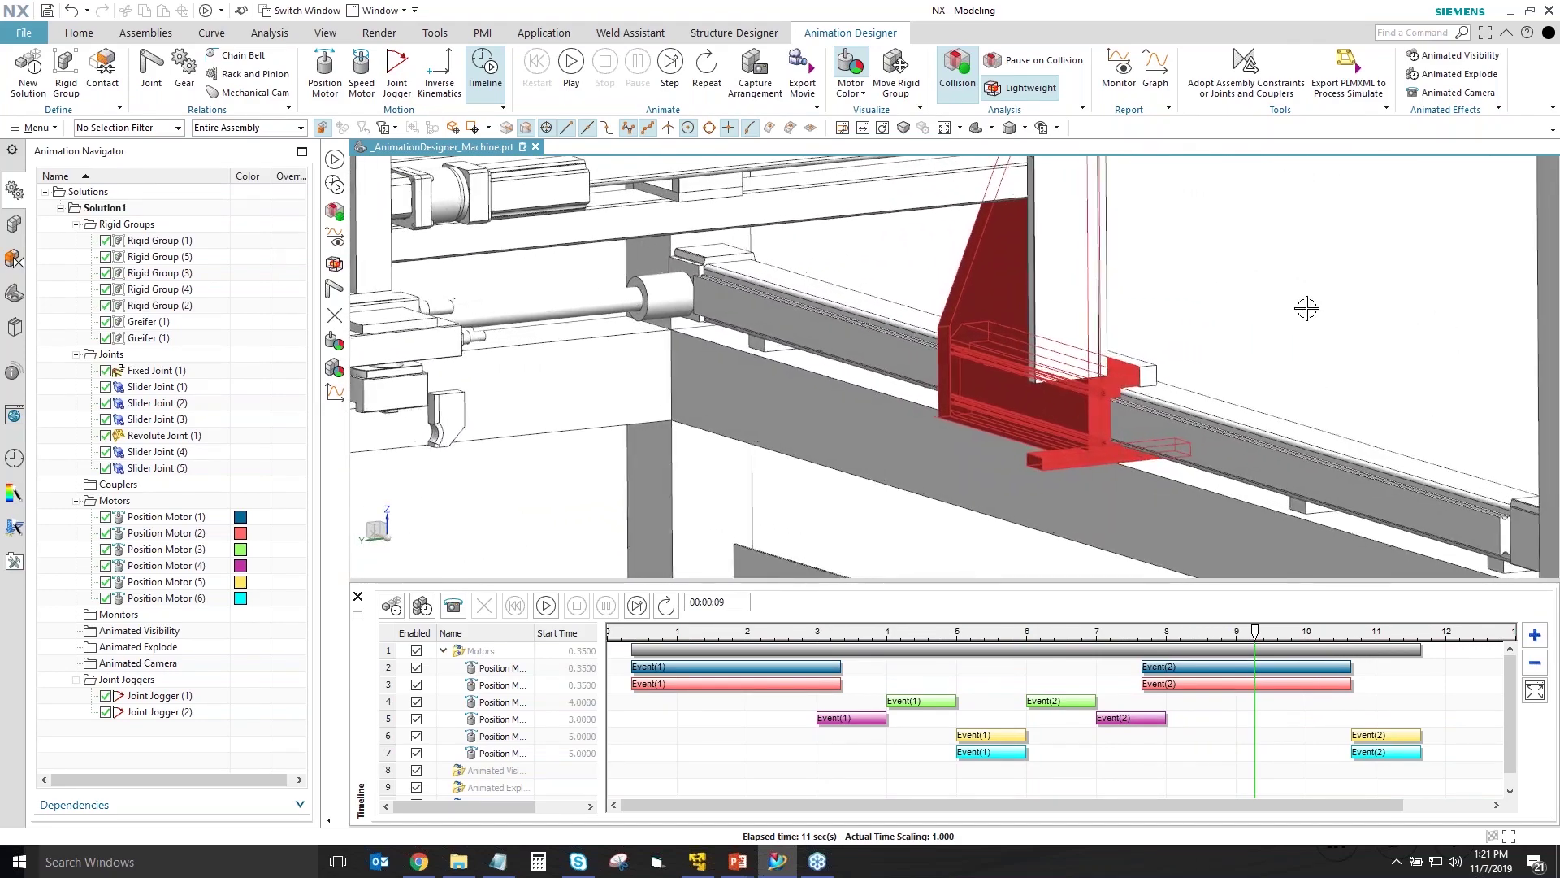
{"action": "scroll", "coordinate": [1307, 308], "scroll_direction": "up", "scroll_amount": 2}
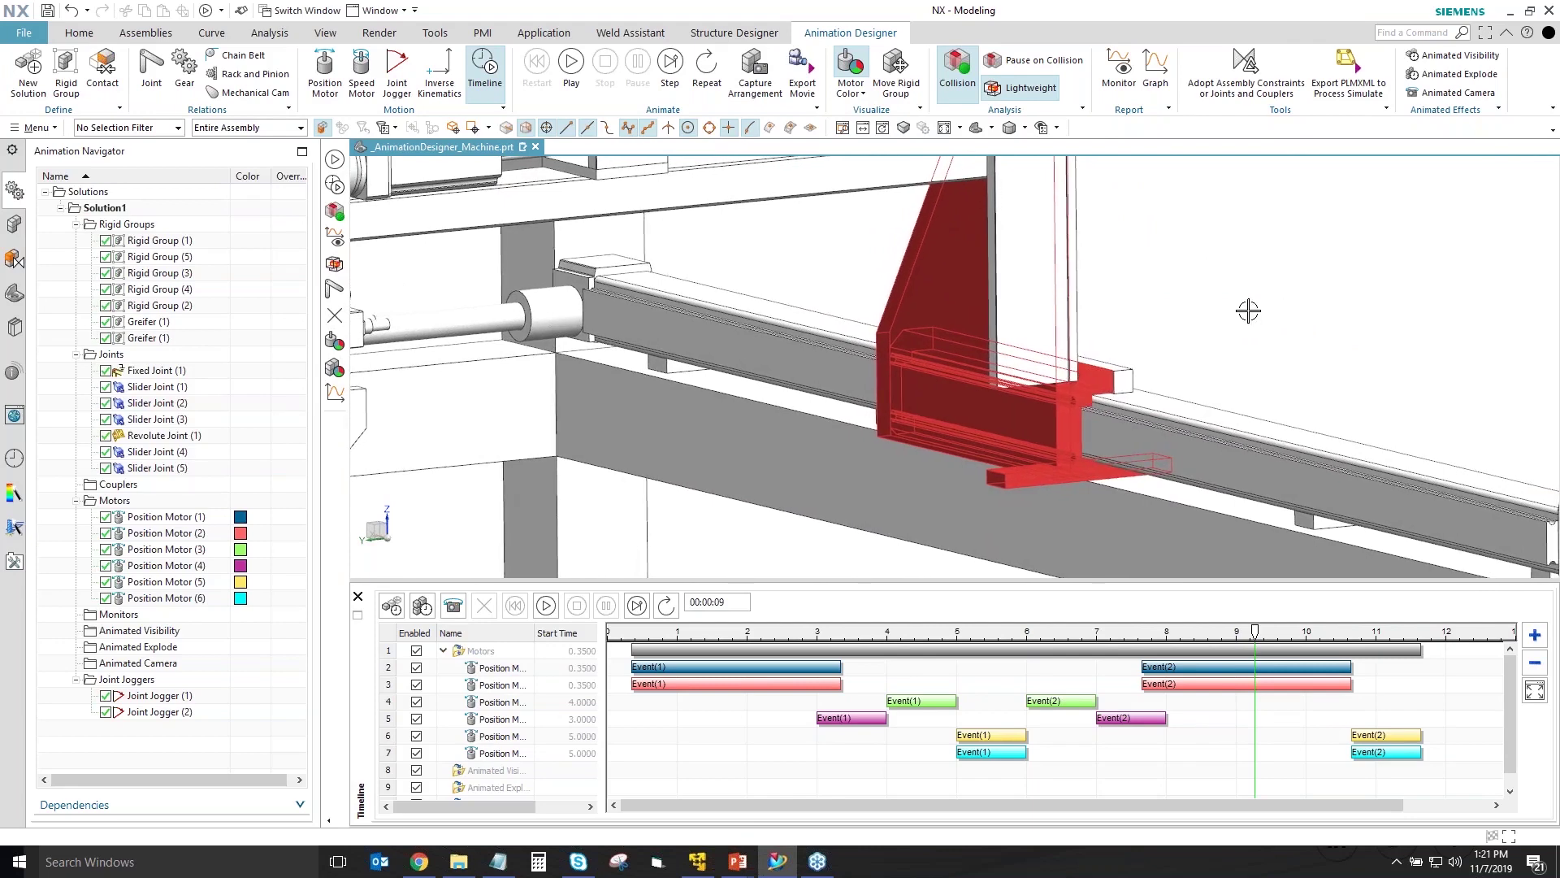
- Create a Distance monitor between the gantry support plate and the small stop bar beneath the rail
{"action": "left_click_drag", "start_coordinate": [1240, 634], "coordinate": [1243, 635]}
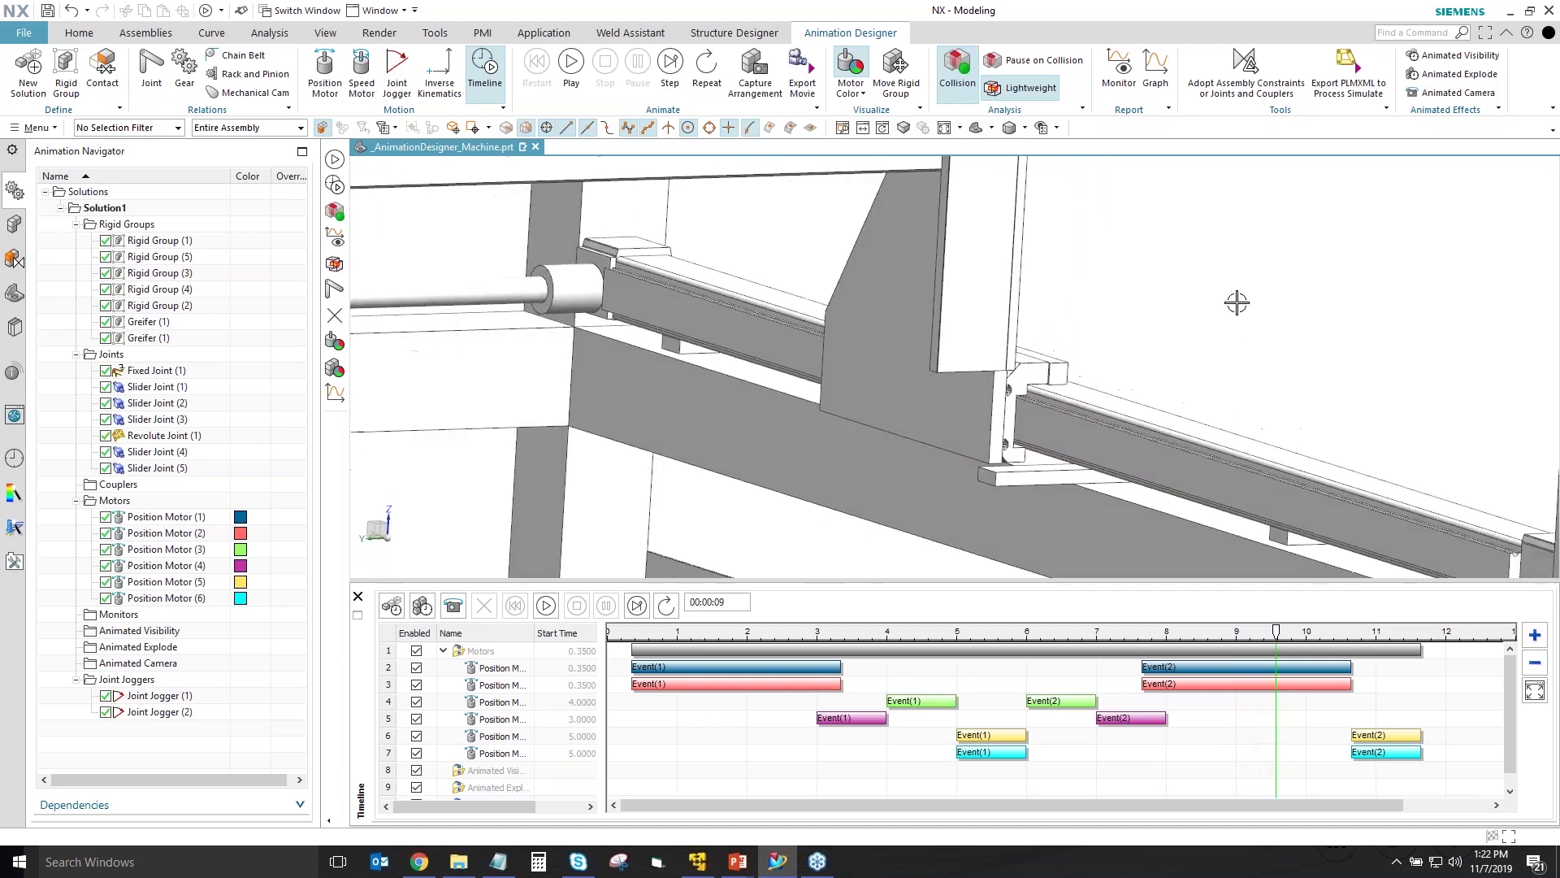
{"action": "scroll", "coordinate": [1237, 302], "scroll_direction": "down", "scroll_amount": 3}
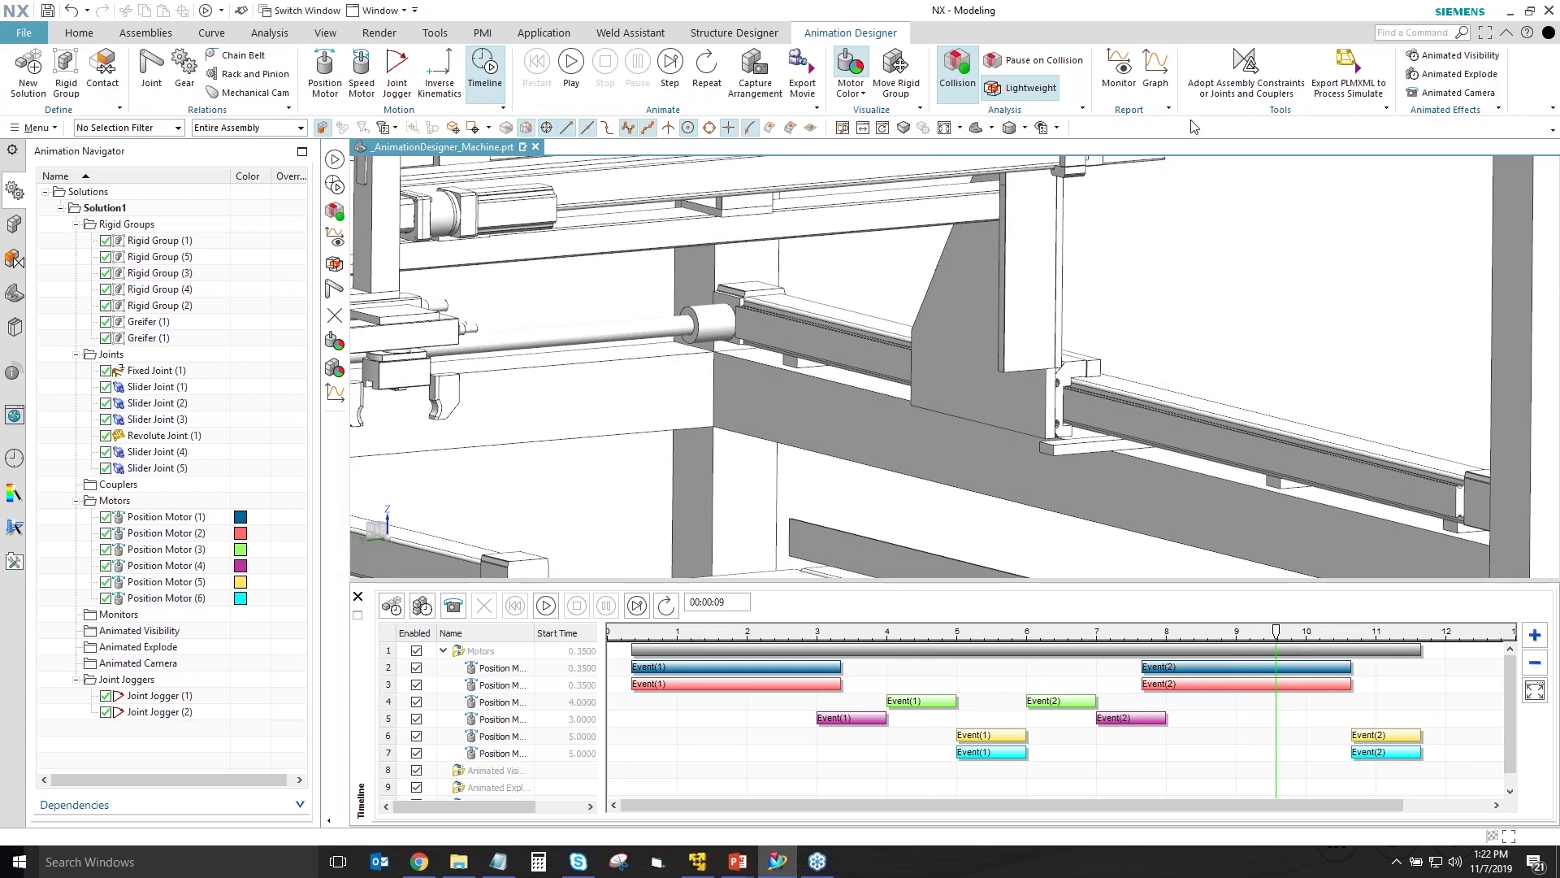
{"action": "left_click", "coordinate": [1079, 445]}
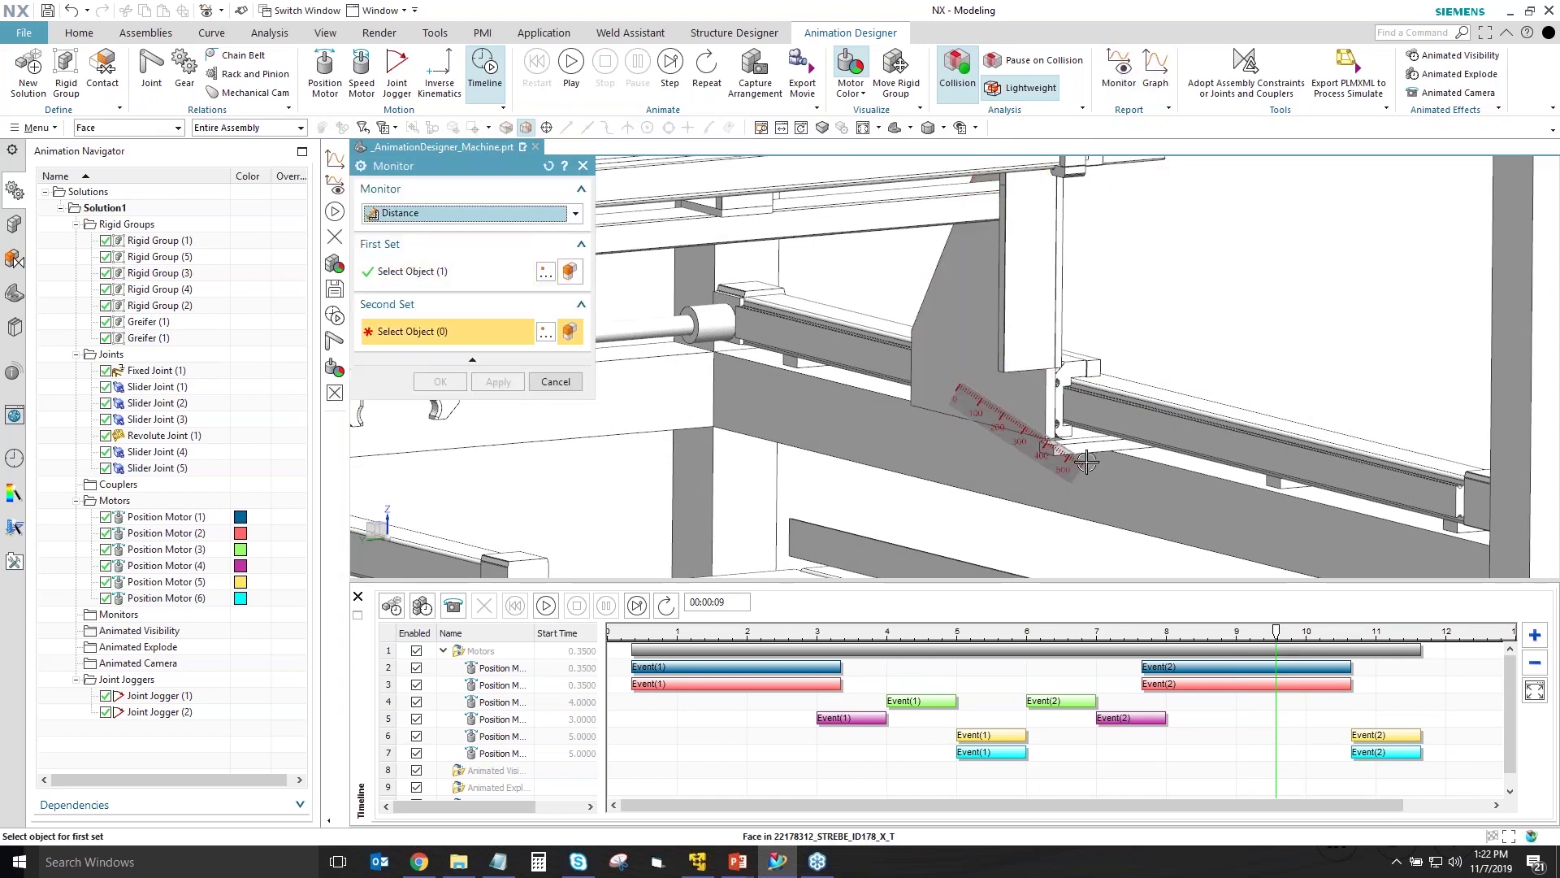
{"action": "left_click", "coordinate": [1082, 439]}
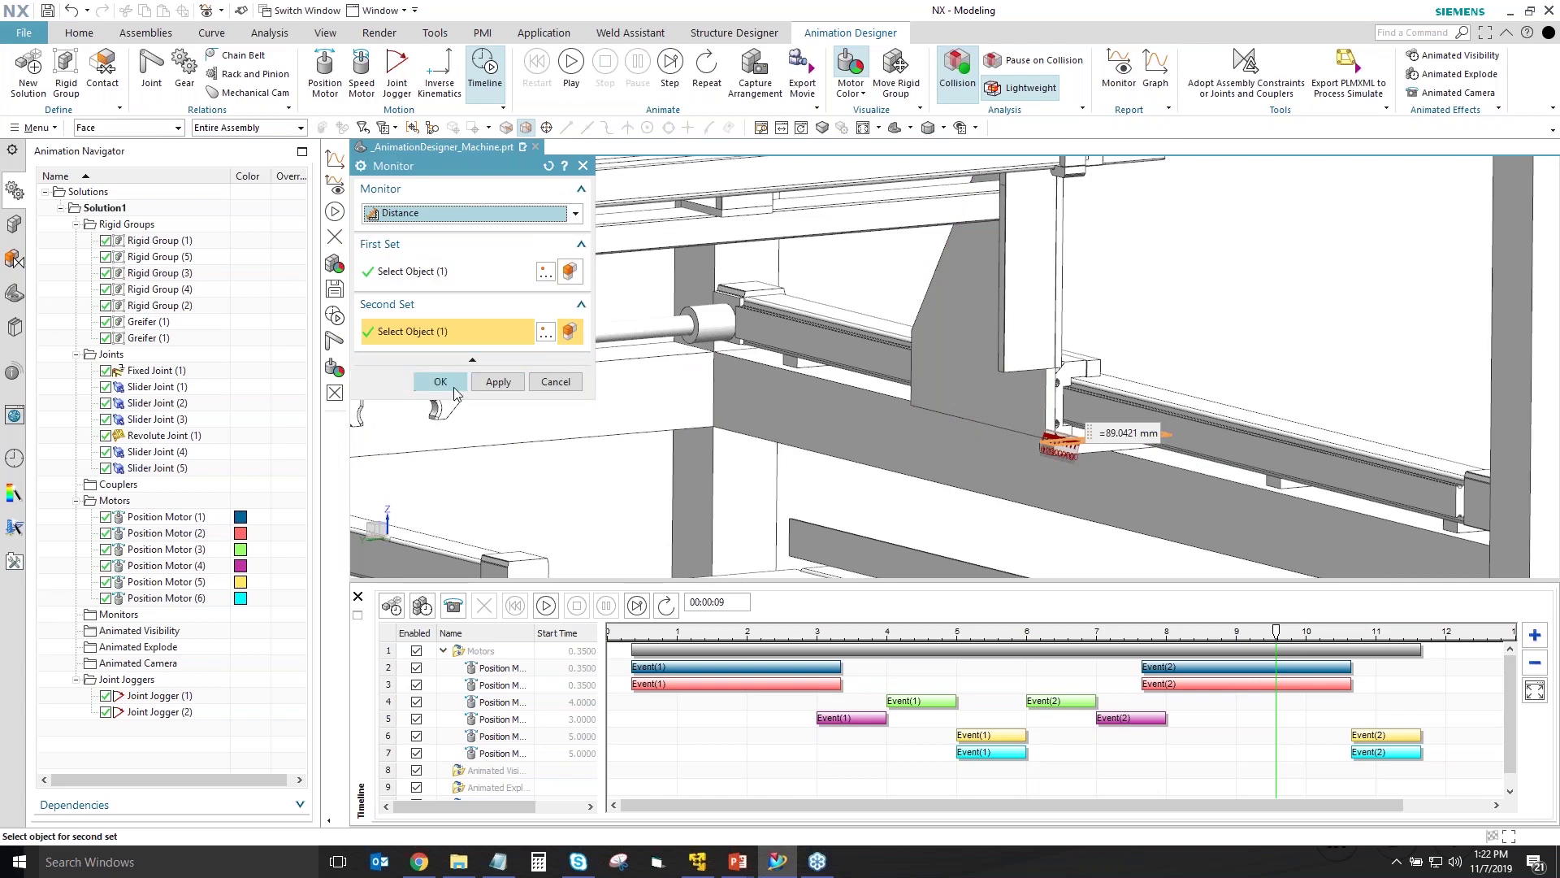
{"action": "left_click", "coordinate": [439, 381]}
- Plot the monitored distance over the full animation and probe the curve in SingleX mode back to about 1.5 seconds
{"action": "left_click", "coordinate": [1154, 72]}
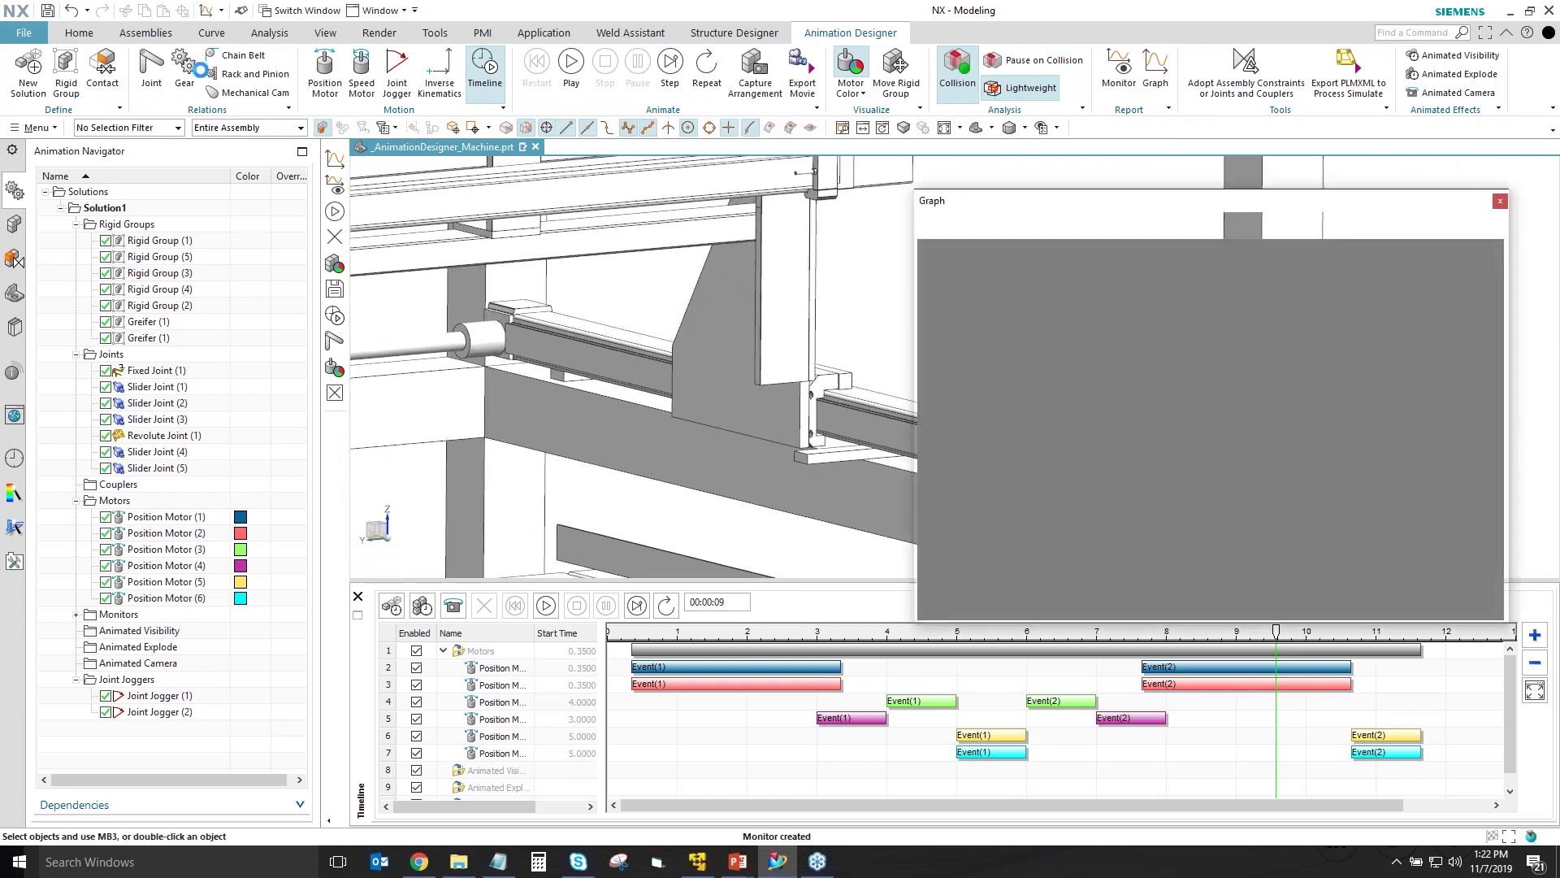
{"action": "left_click", "coordinate": [572, 66]}
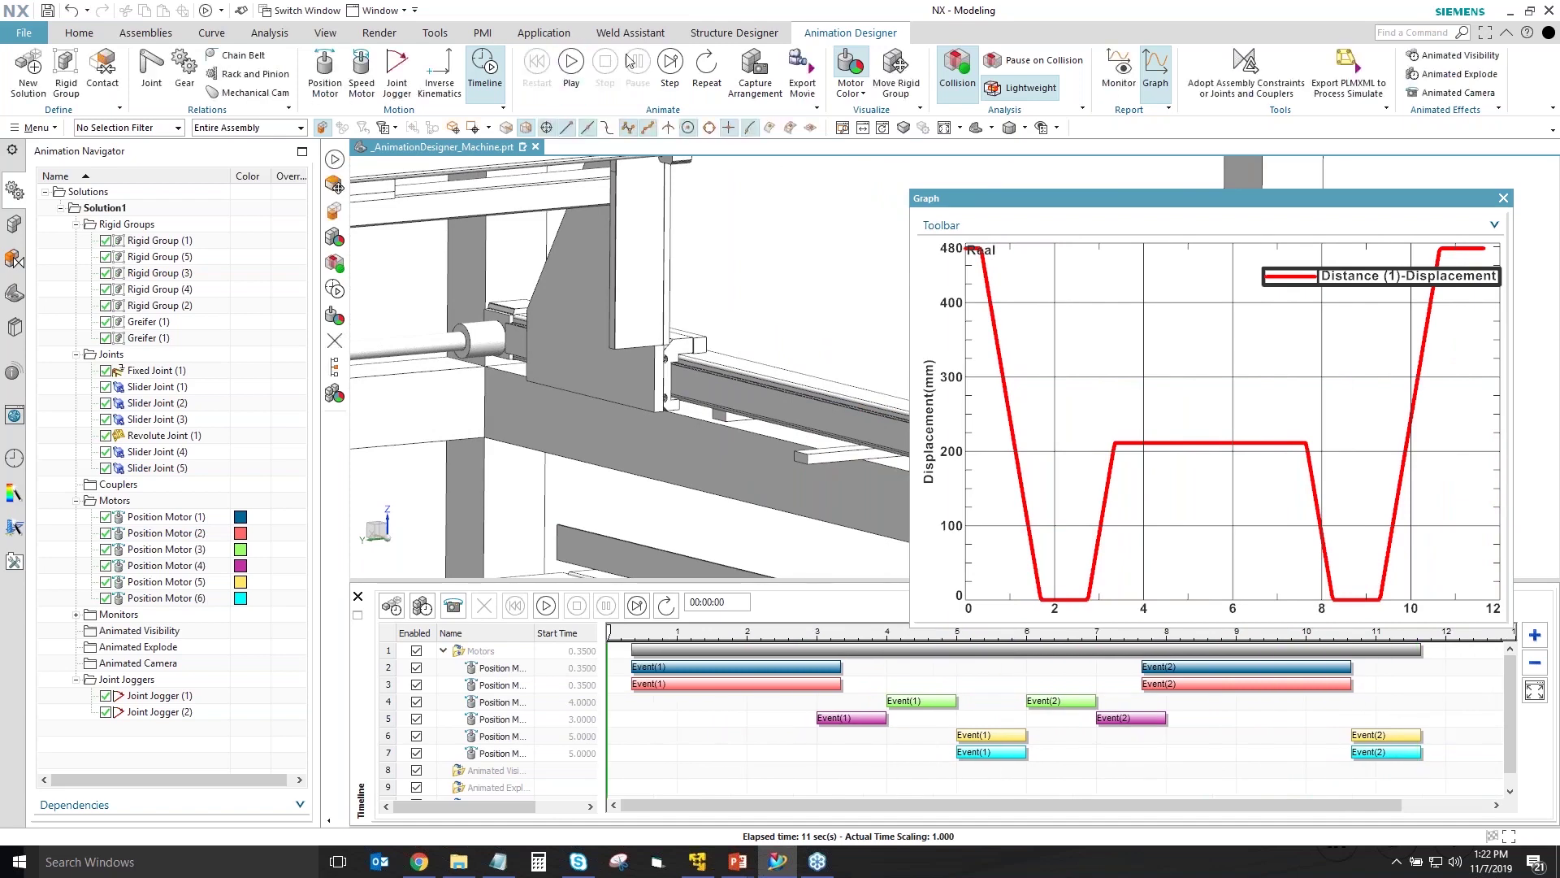
{"action": "right_click", "coordinate": [1156, 317]}
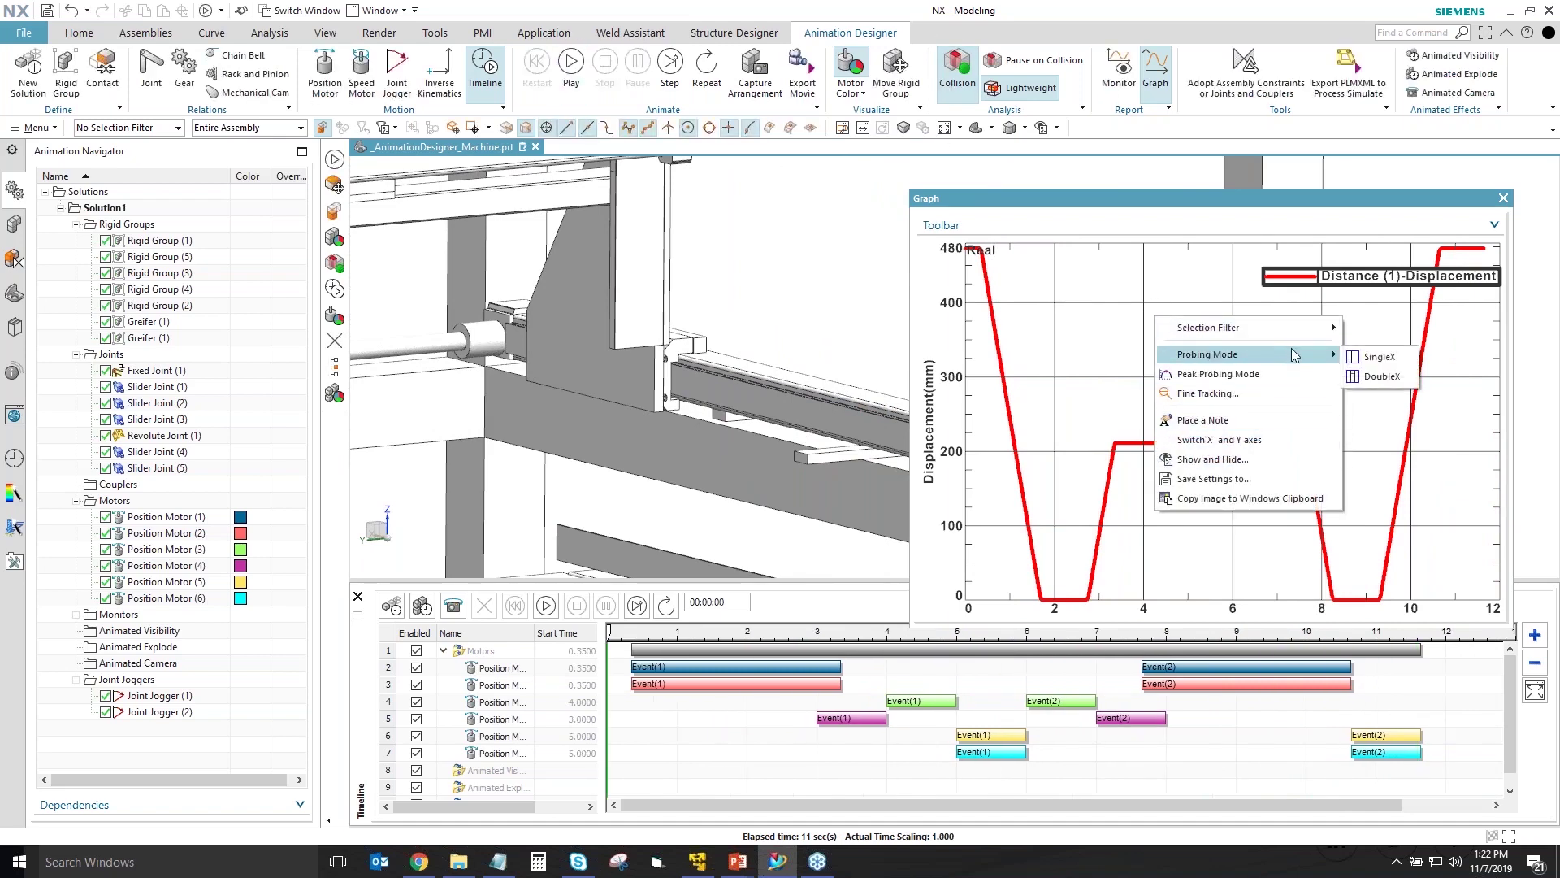
{"action": "left_click", "coordinate": [1379, 357]}
{"action": "left_click_drag", "start_coordinate": [1202, 368], "coordinate": [1041, 410]}
{"action": "left_click", "coordinate": [1504, 199]}
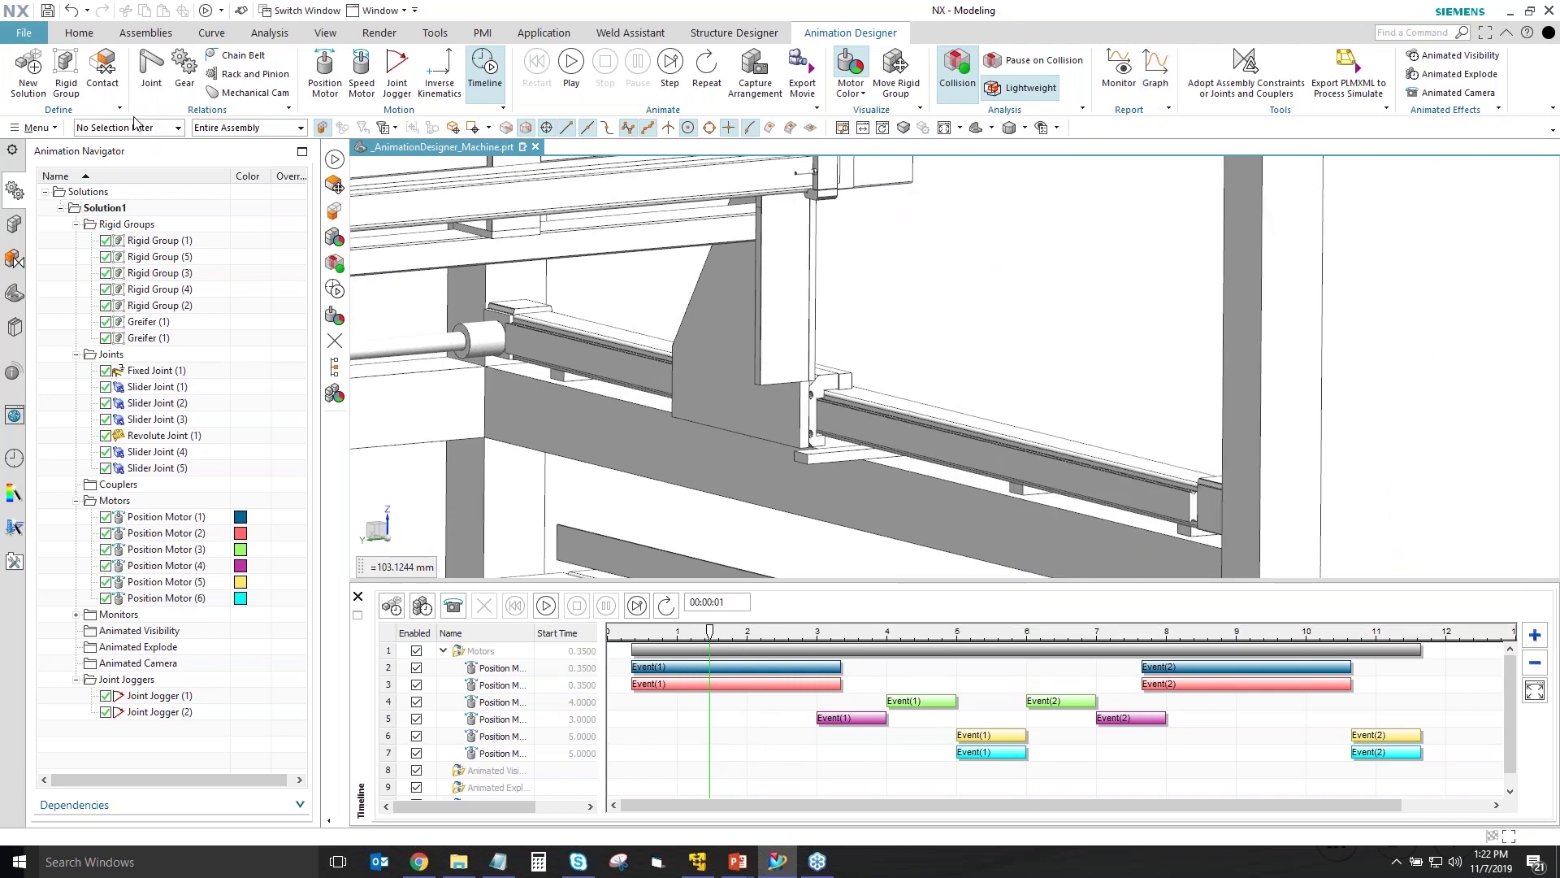
- Set the selection filter to Component, make the stop bar beneath the rail the work part and switch to Modeling
{"action": "left_click", "coordinate": [129, 129]}
{"action": "left_click", "coordinate": [123, 183]}
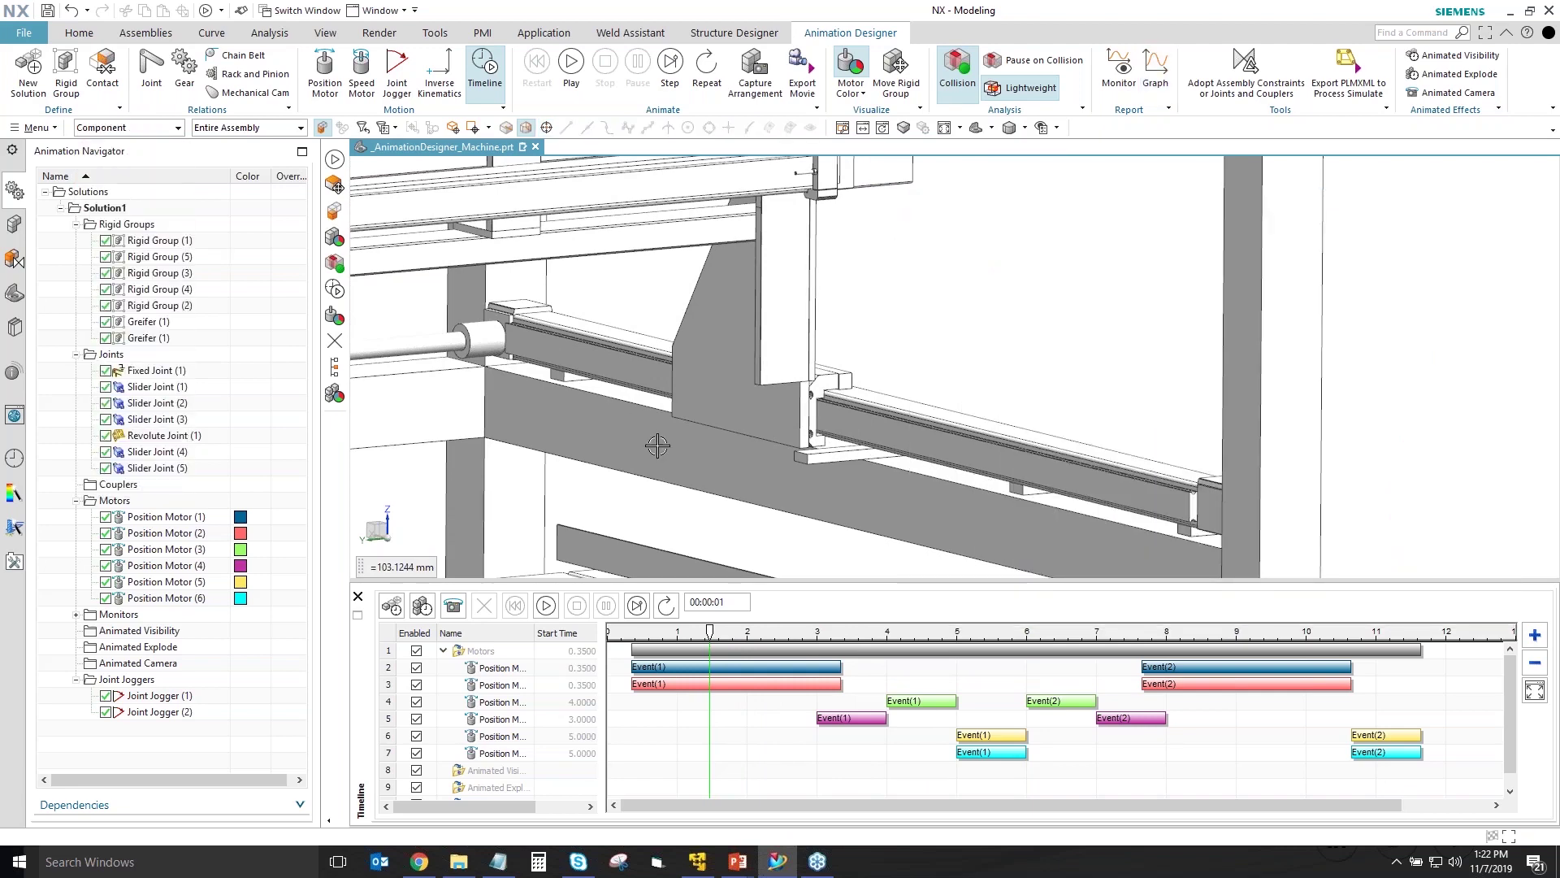
{"action": "middle_click_drag", "start_coordinate": [952, 321], "coordinate": [1209, 461]}
{"action": "left_click", "coordinate": [1209, 461]}
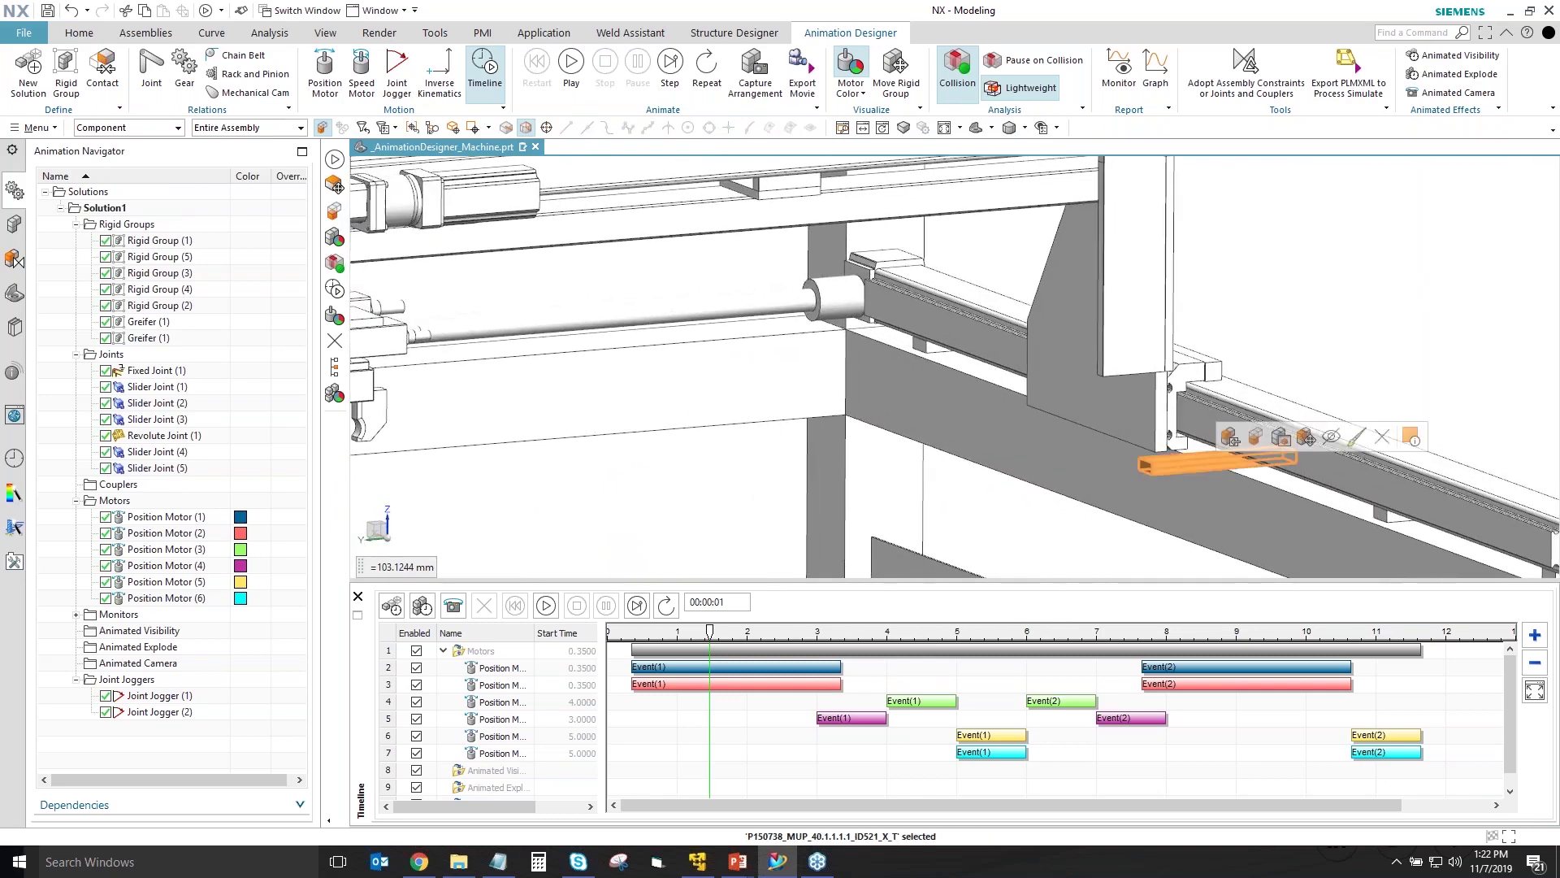
{"action": "left_click", "coordinate": [1256, 437]}
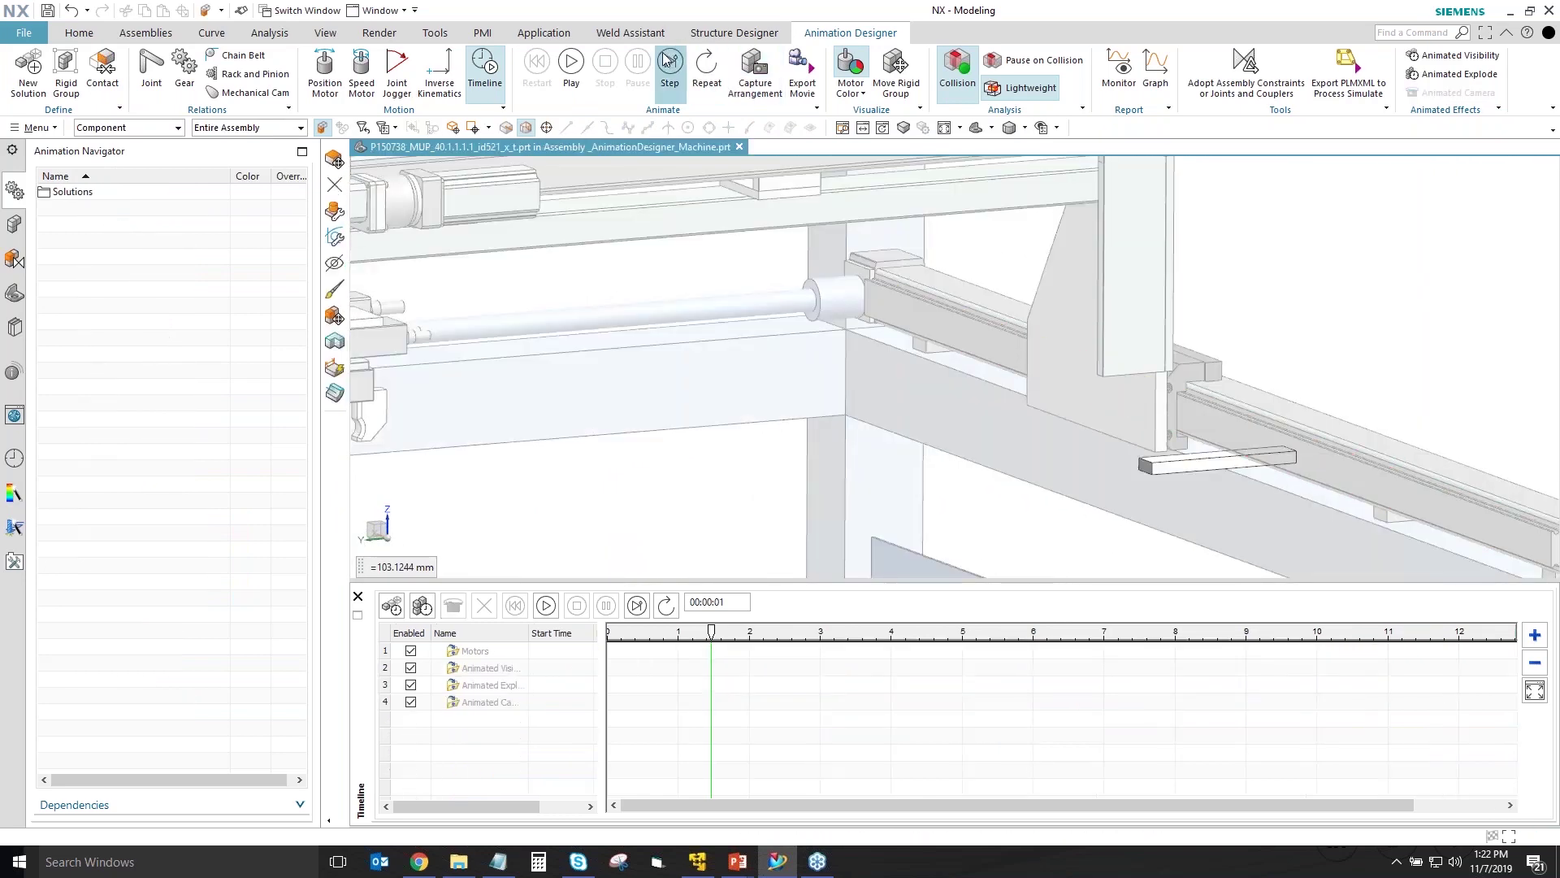
{"action": "left_click", "coordinate": [533, 40]}
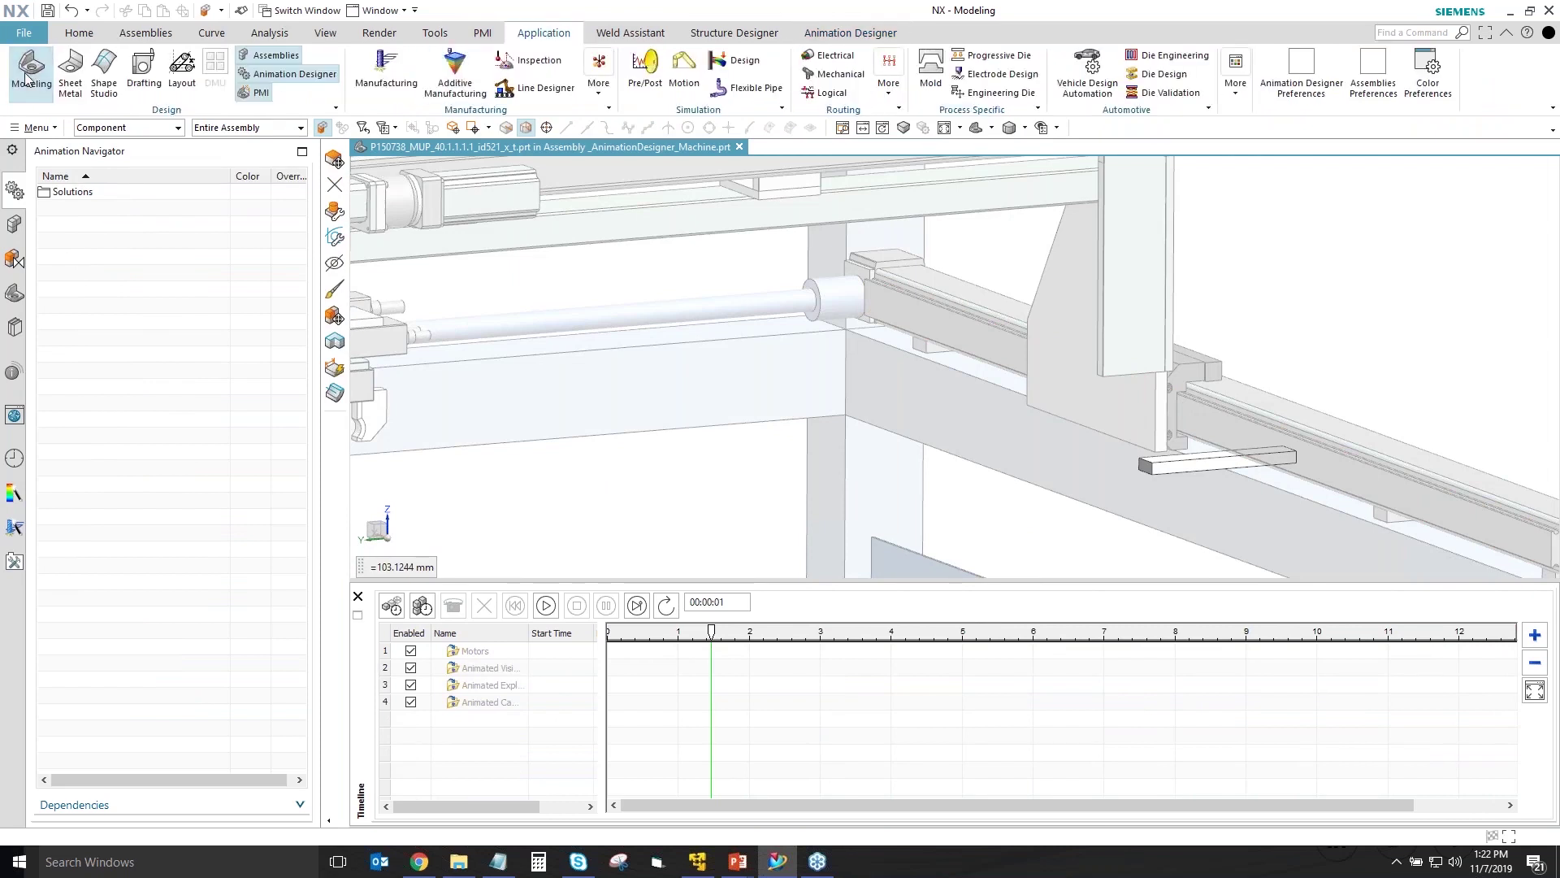
{"action": "left_click", "coordinate": [31, 69]}
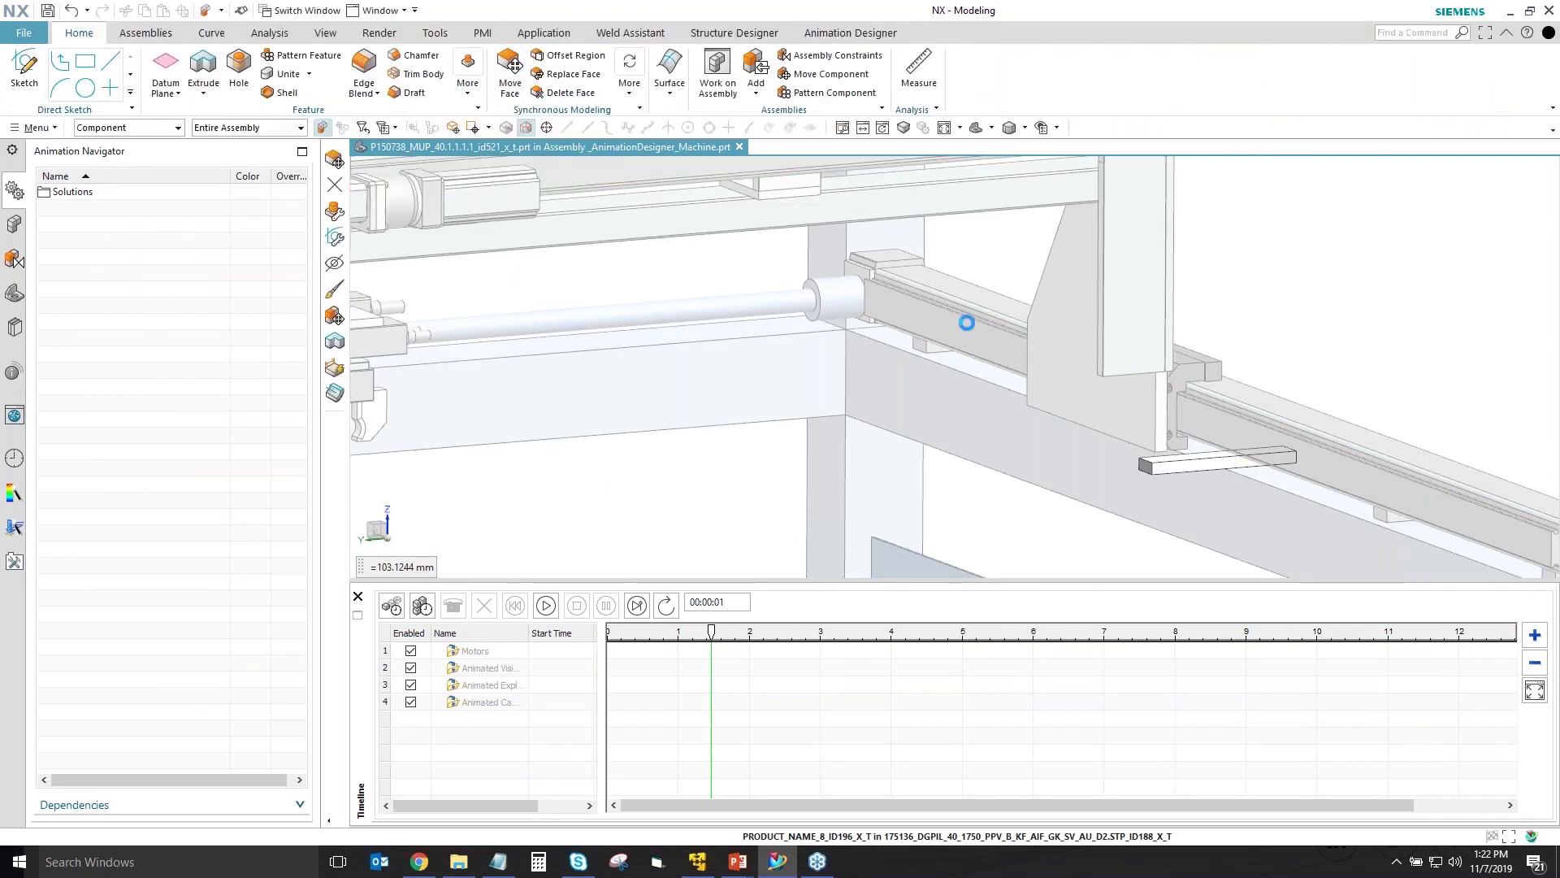
- Shorten the stop bar by moving its end face 105 mm inward with Move Face
{"action": "scroll", "coordinate": [1156, 473], "scroll_direction": "up", "scroll_amount": 5}
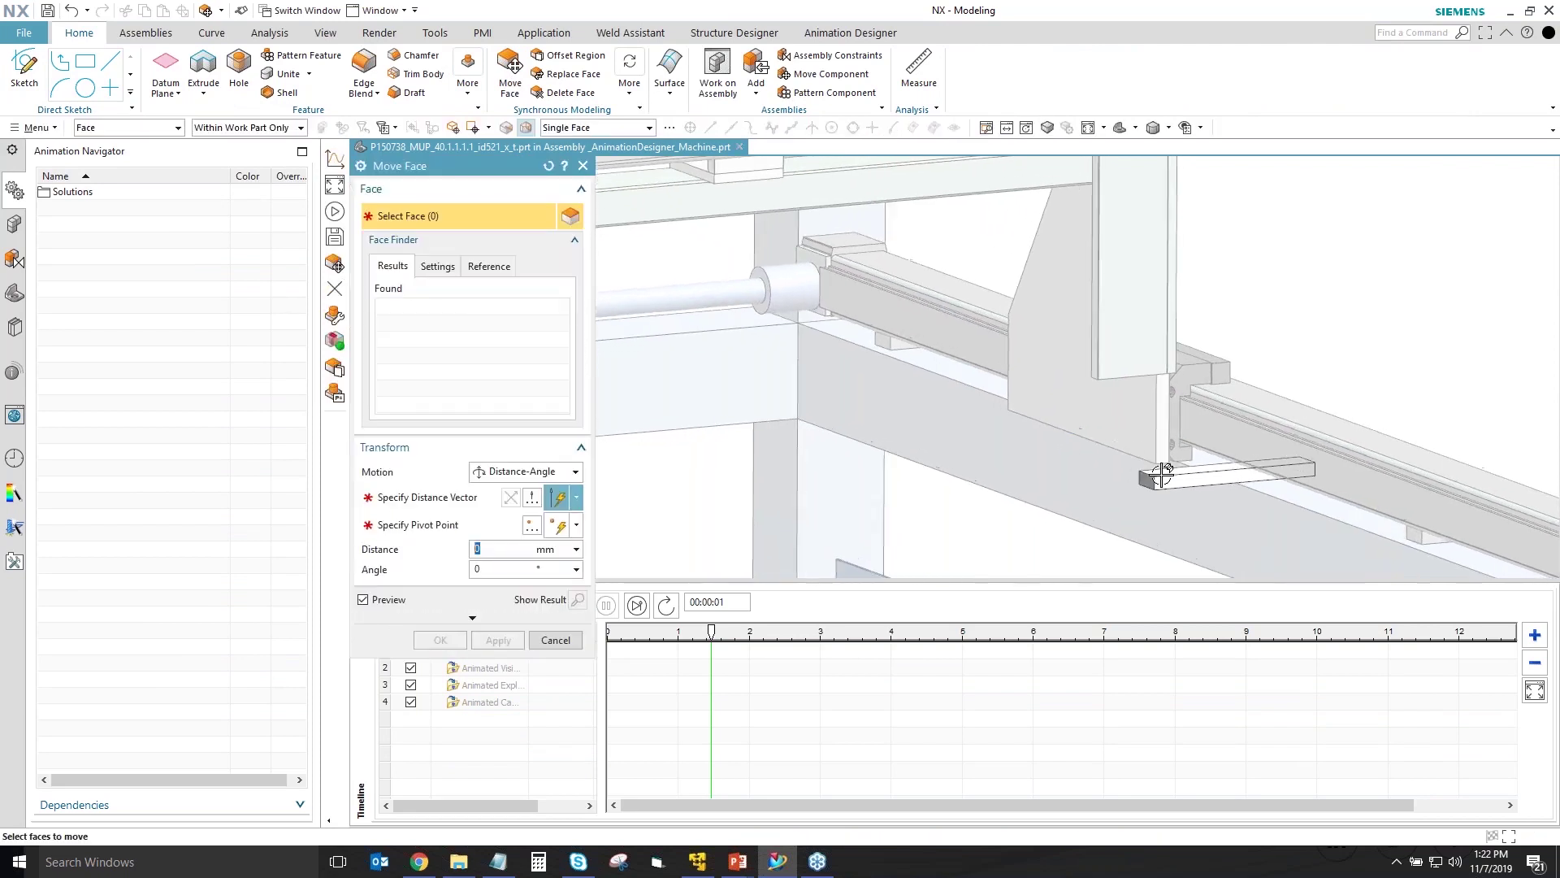
{"action": "middle_click_drag", "start_coordinate": [1169, 497], "coordinate": [988, 498]}
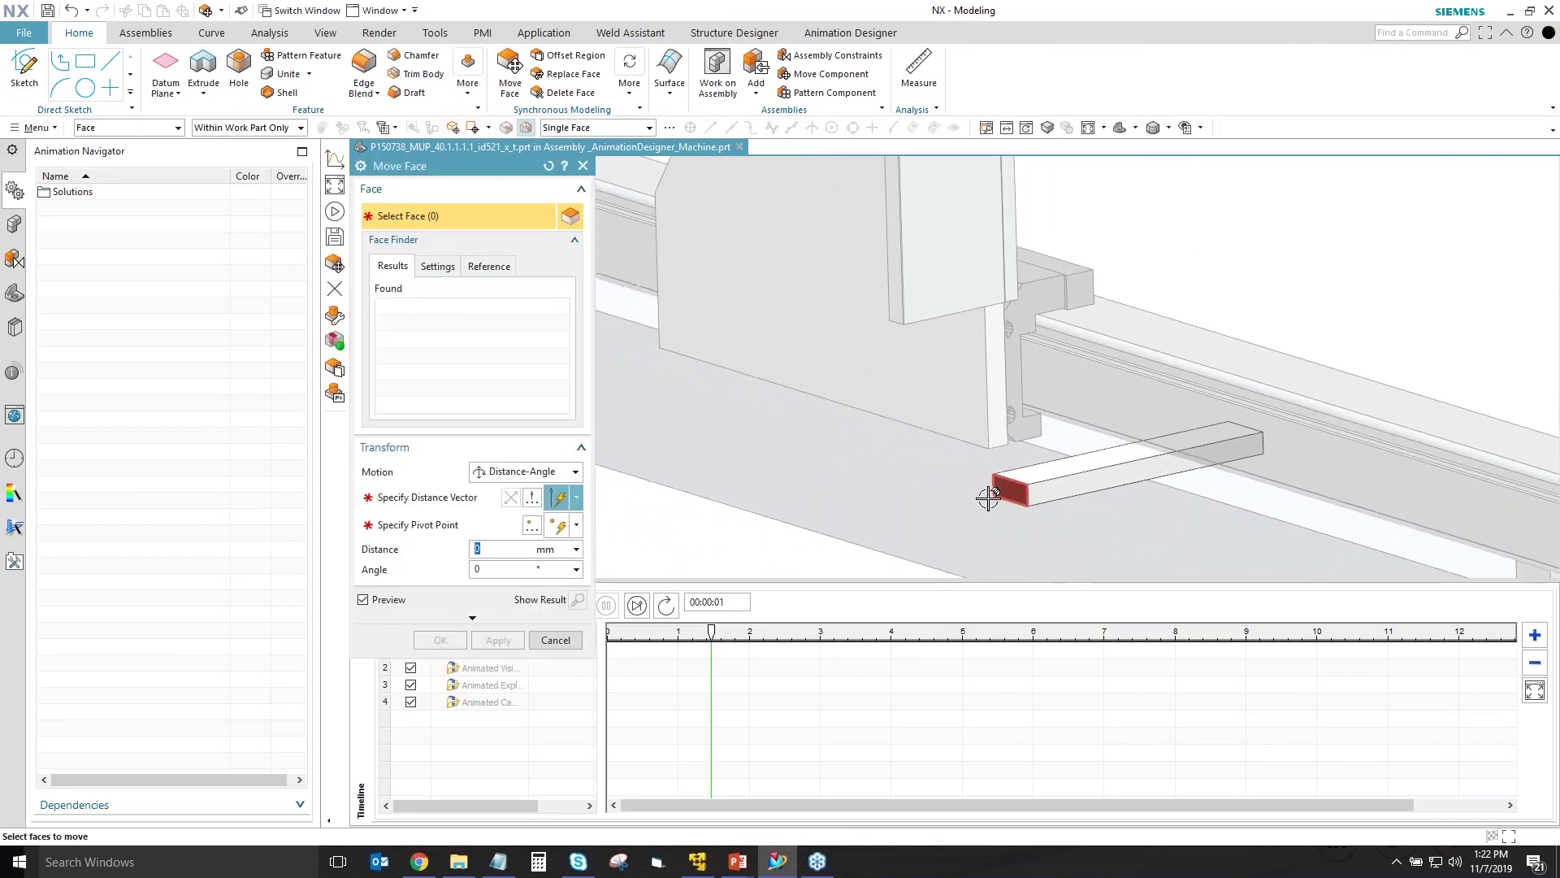
{"action": "left_click", "coordinate": [1001, 493]}
{"action": "left_click_drag", "start_coordinate": [950, 509], "coordinate": [1082, 470]}
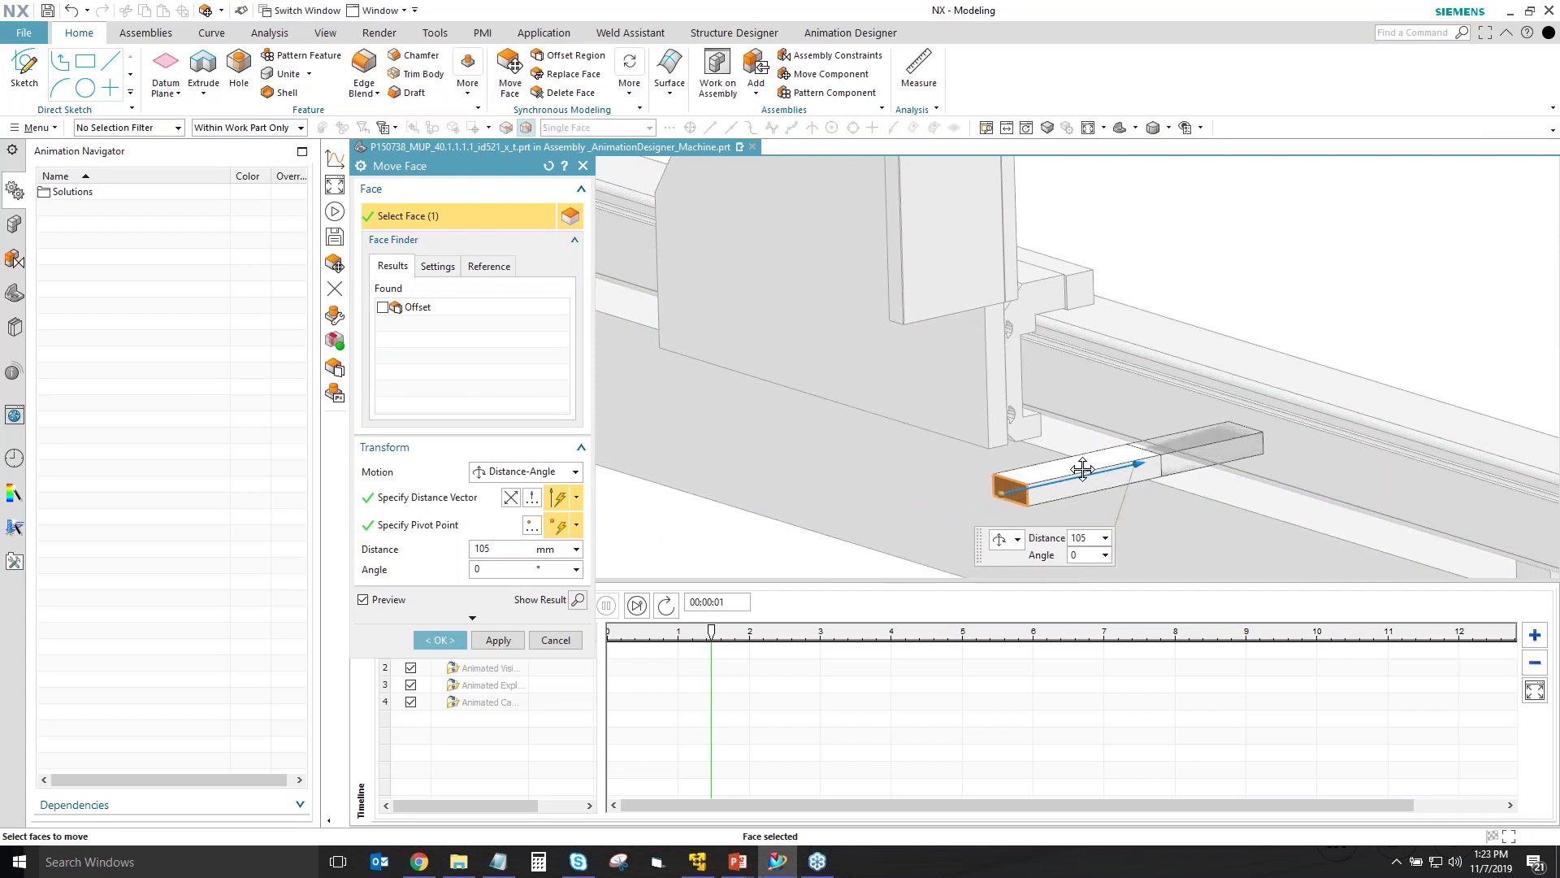
{"action": "left_click", "coordinate": [421, 634]}
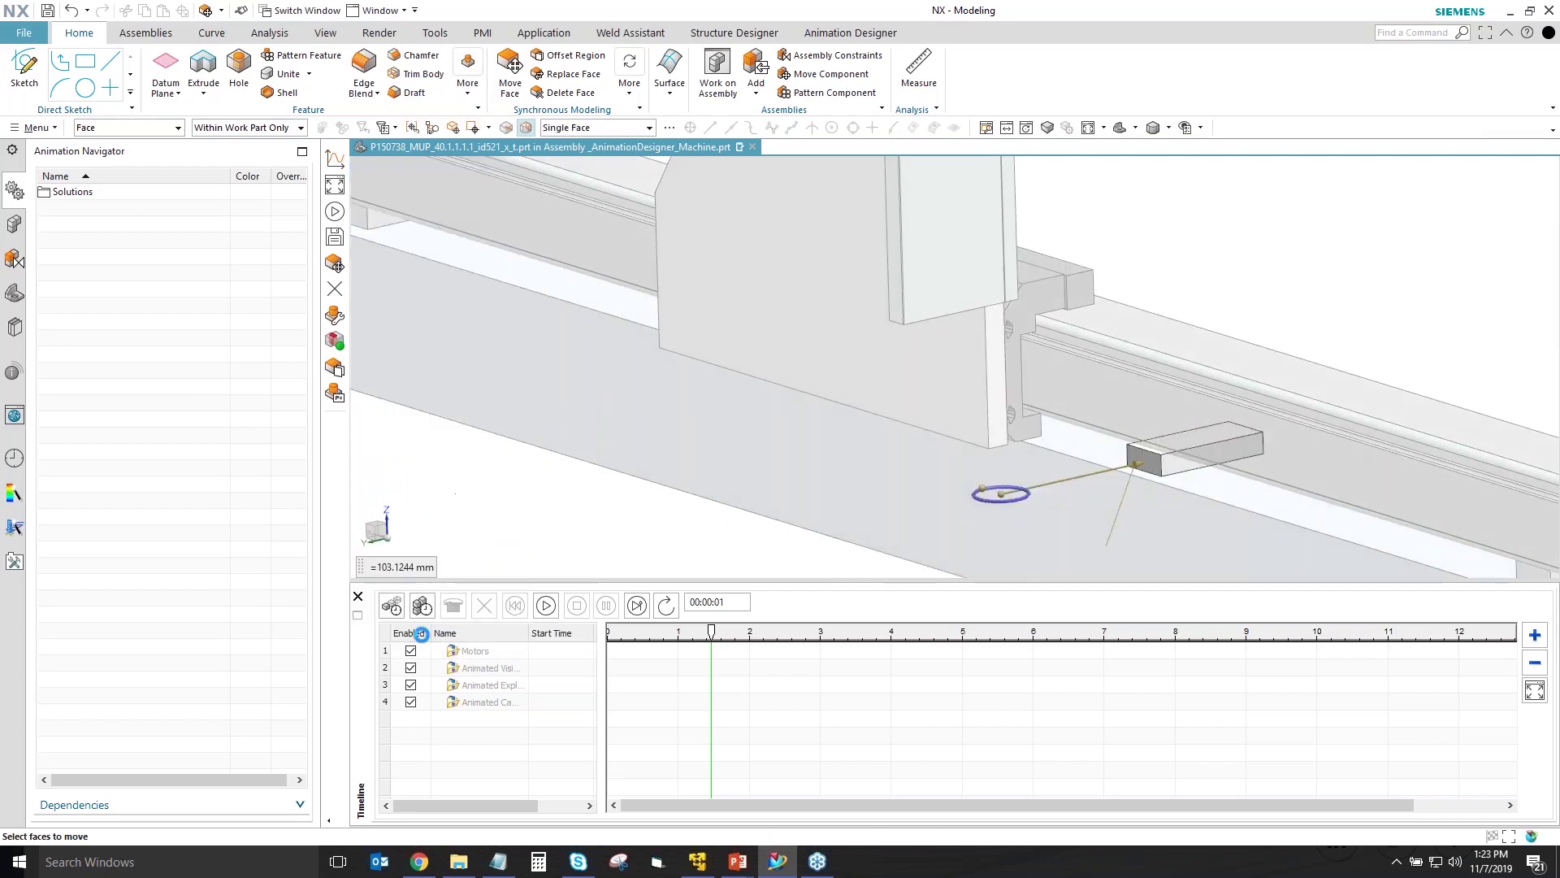
- Make the top-level assembly _AnimationDesigner_Machine the work part and return to the Animation Designer commands
{"action": "left_click", "coordinate": [14, 224]}
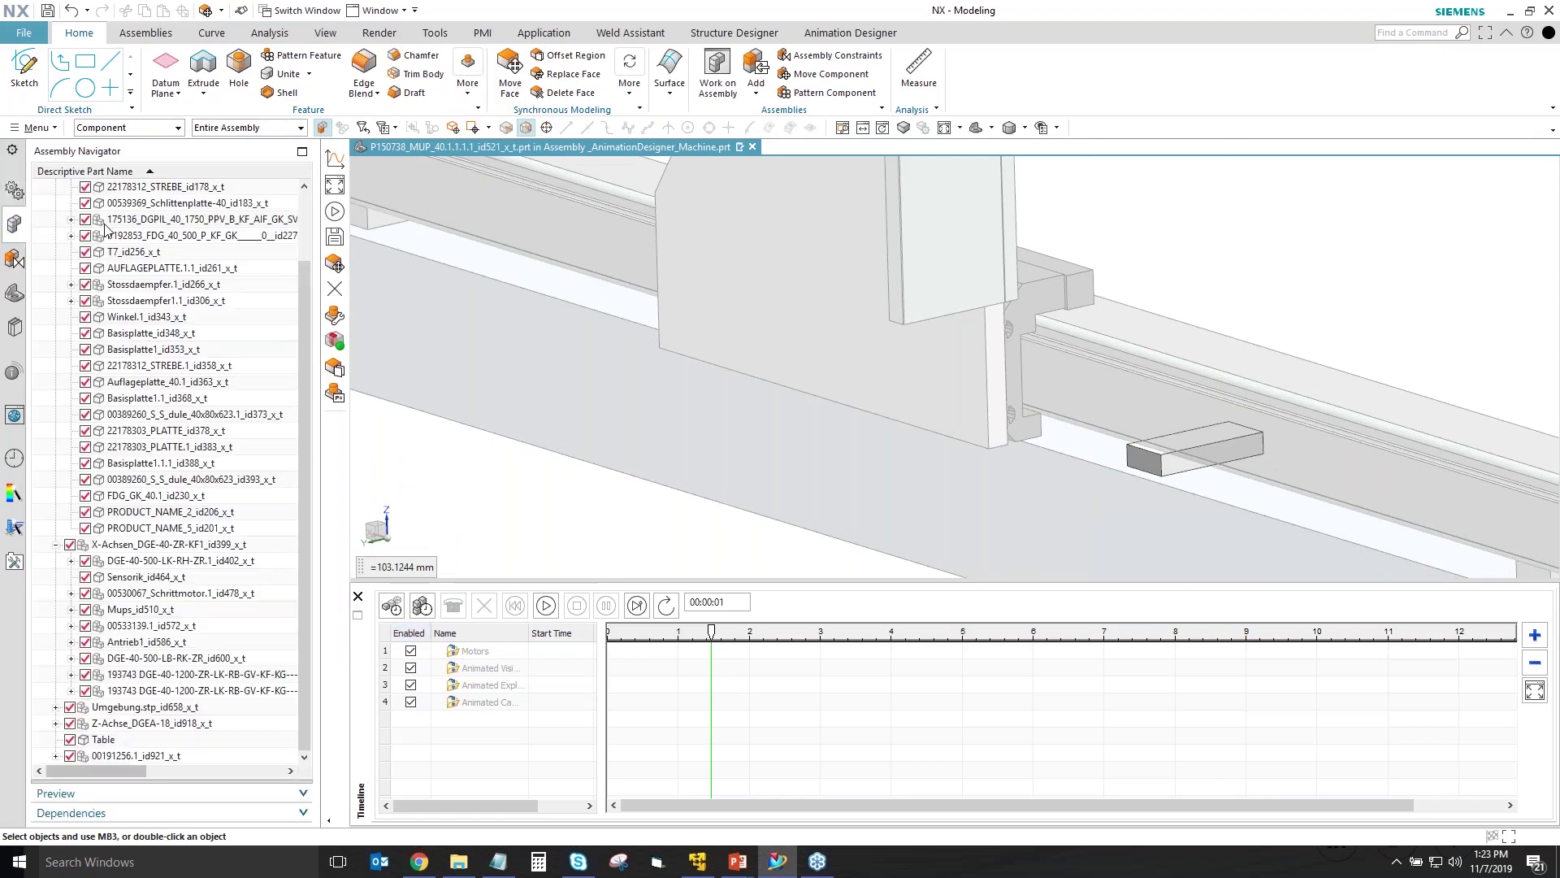
{"action": "scroll", "coordinate": [304, 226], "scroll_direction": "up", "scroll_amount": 3}
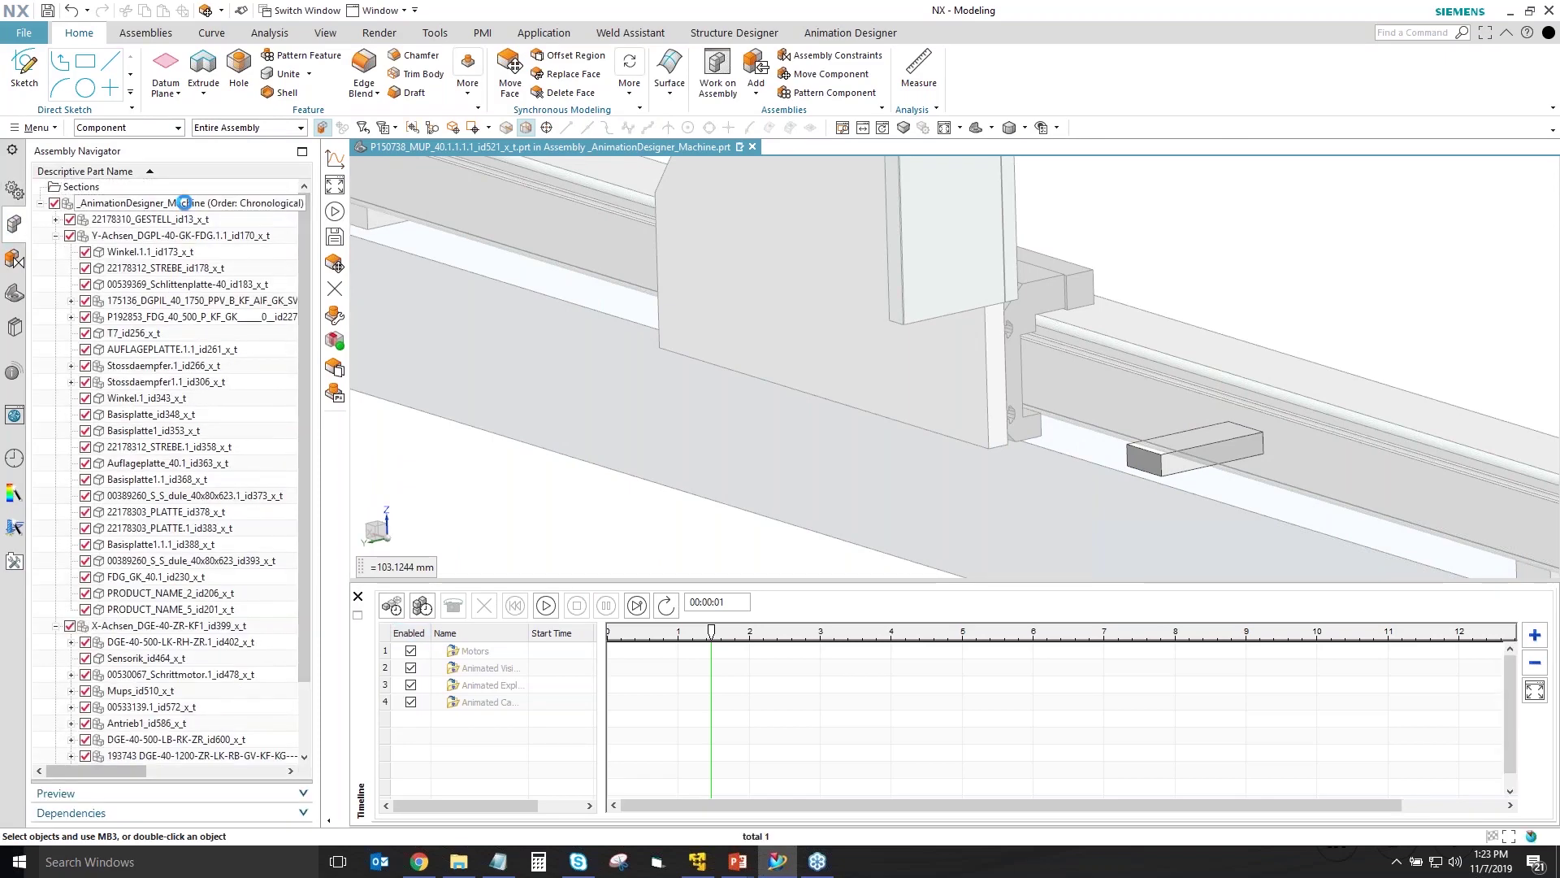
{"action": "double_click", "coordinate": [186, 202]}
{"action": "left_click", "coordinate": [850, 32]}
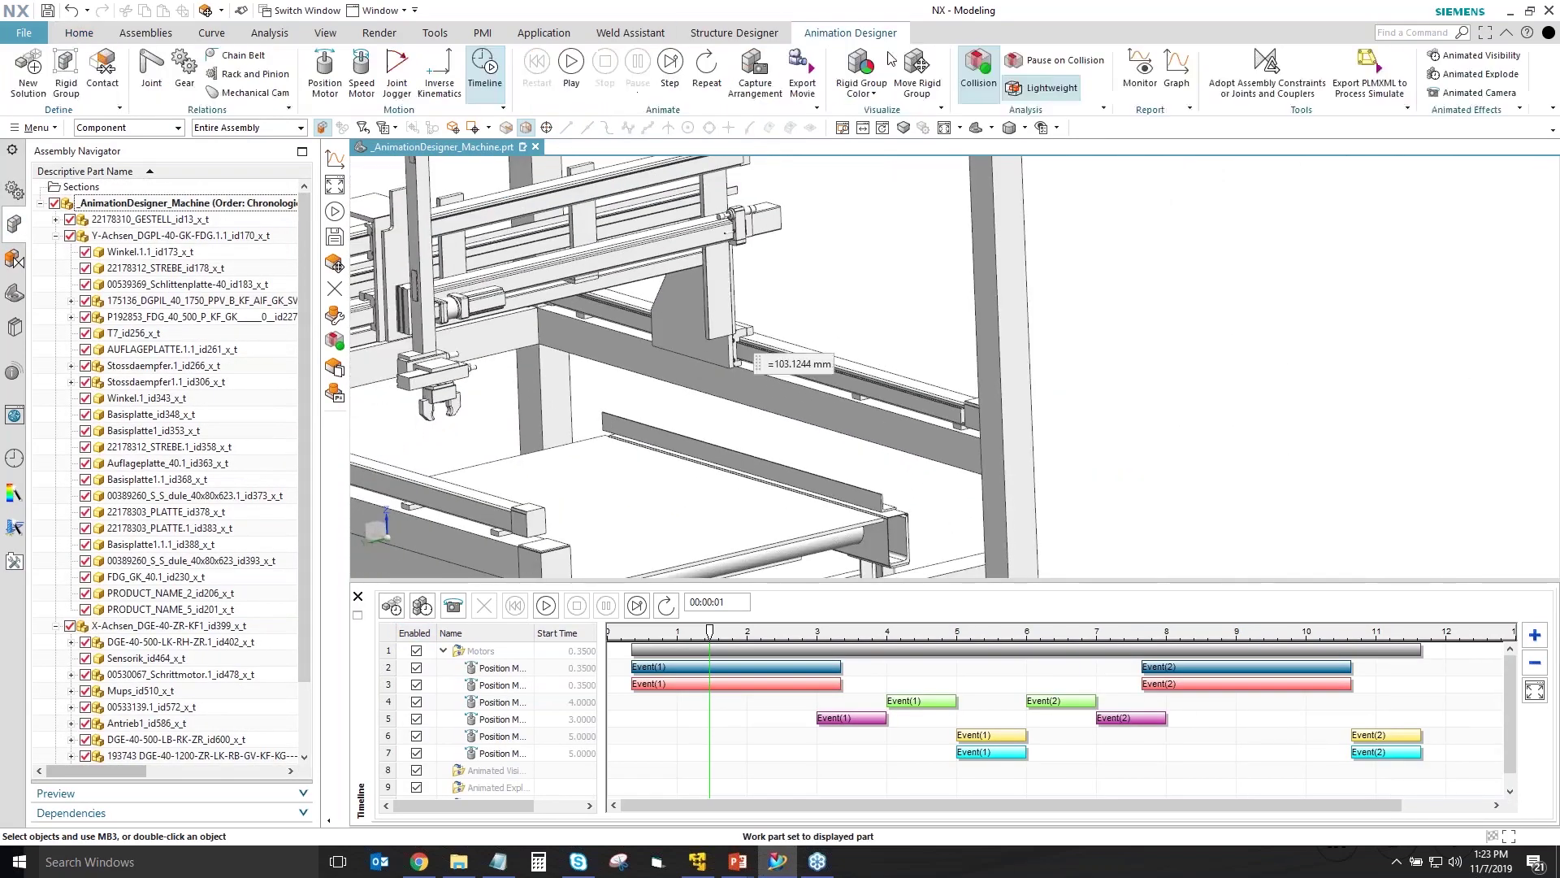
- Replay the animation to check the updated distance graph, and close the graph
{"action": "left_click", "coordinate": [571, 63]}
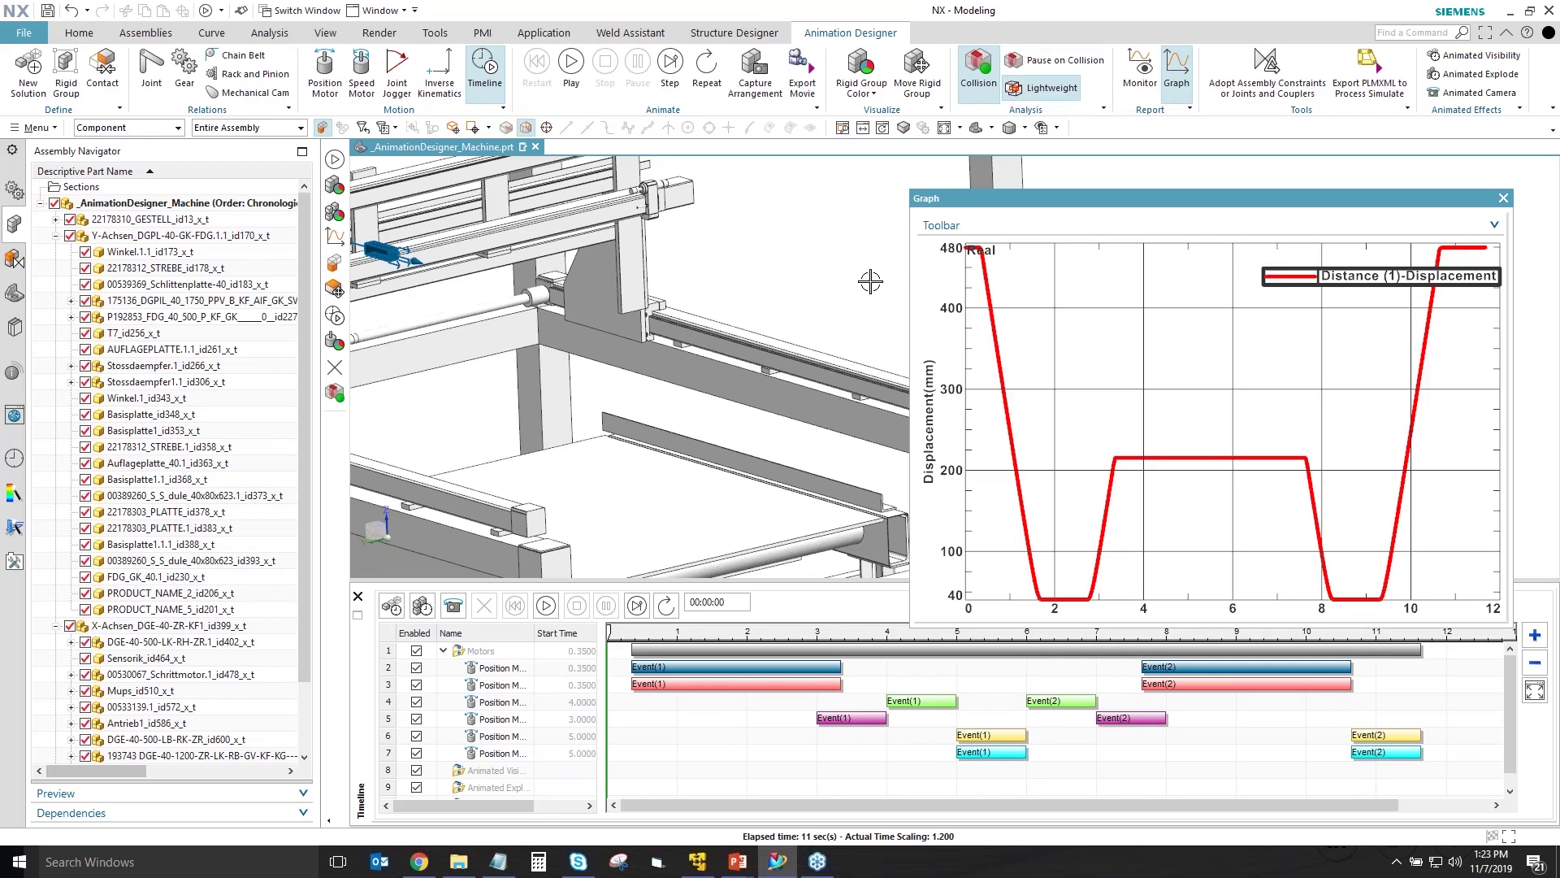
{"action": "left_click", "coordinate": [1503, 200]}
{"action": "scroll", "coordinate": [1122, 275], "scroll_direction": "down", "scroll_amount": 5}
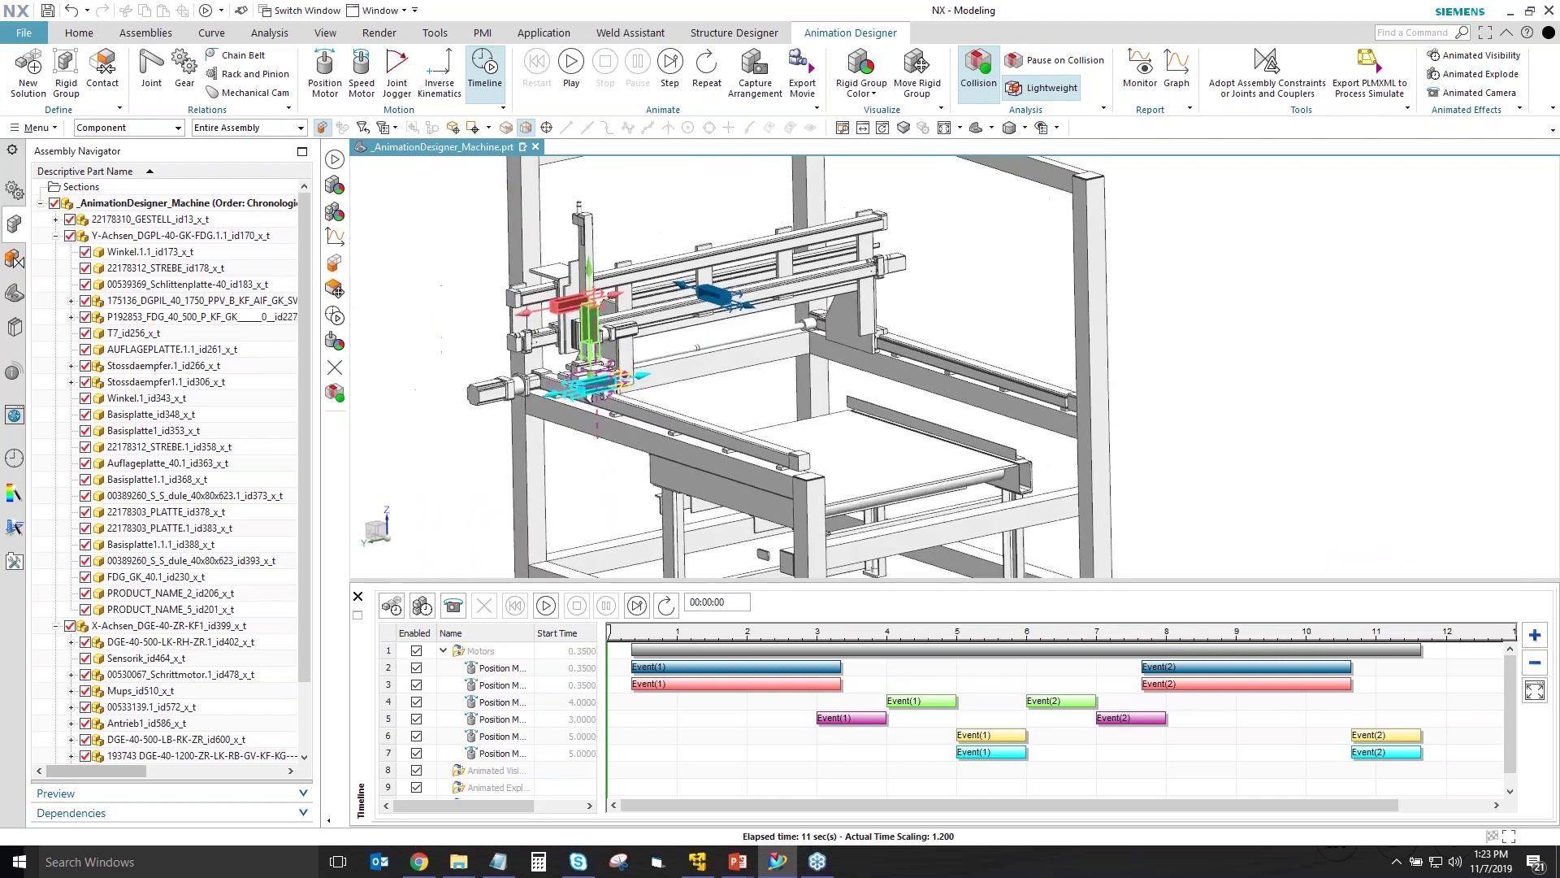
- Turn off the Distance (1) monitor in the animation solution
{"action": "left_click", "coordinate": [16, 193]}
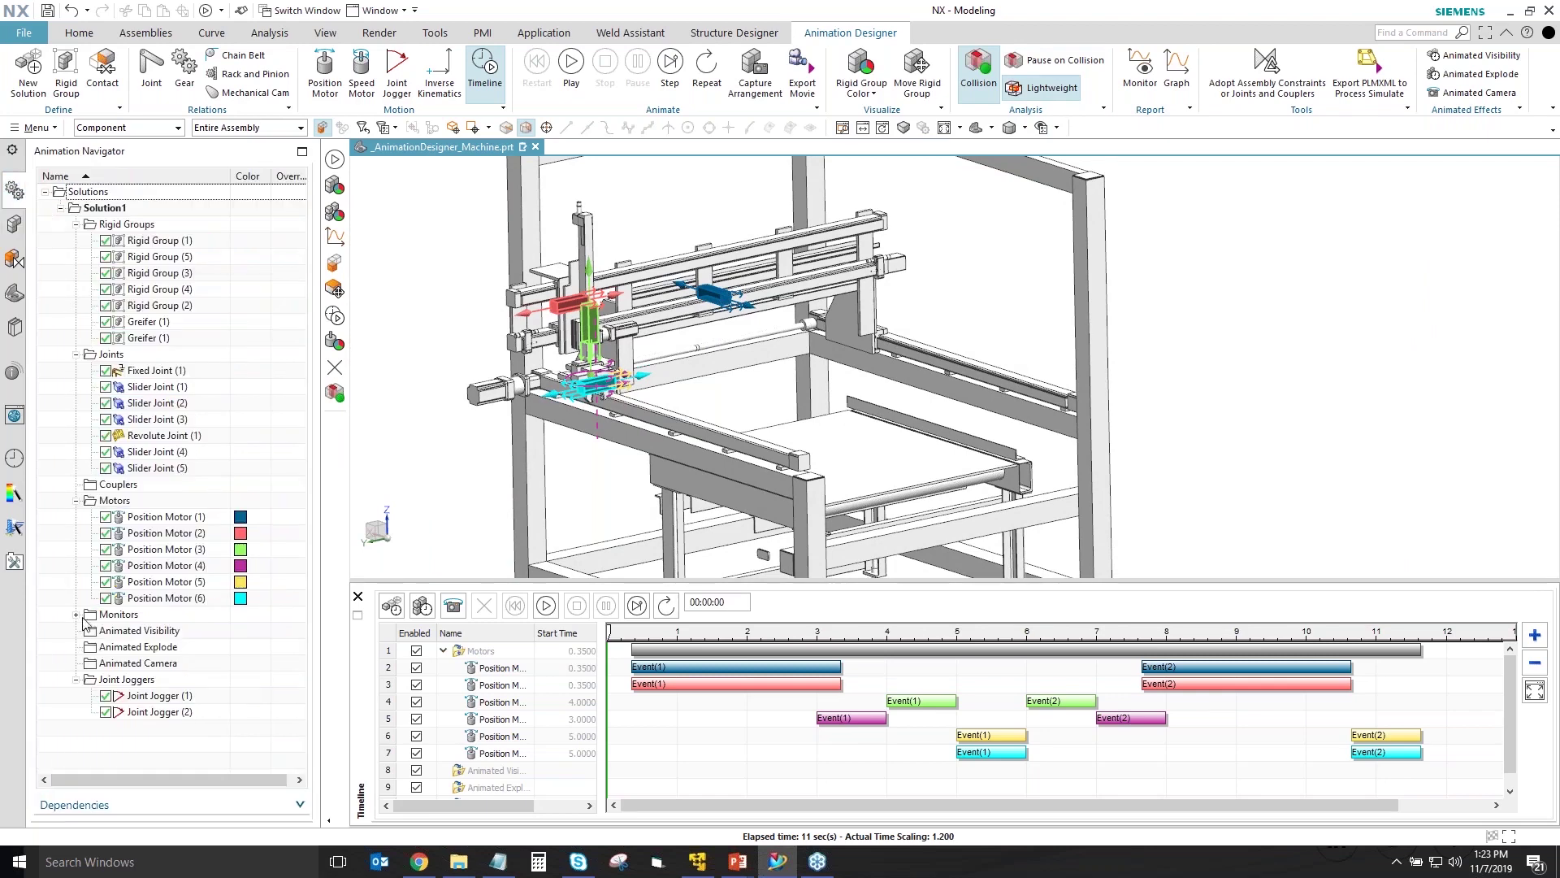
{"action": "left_click", "coordinate": [77, 614]}
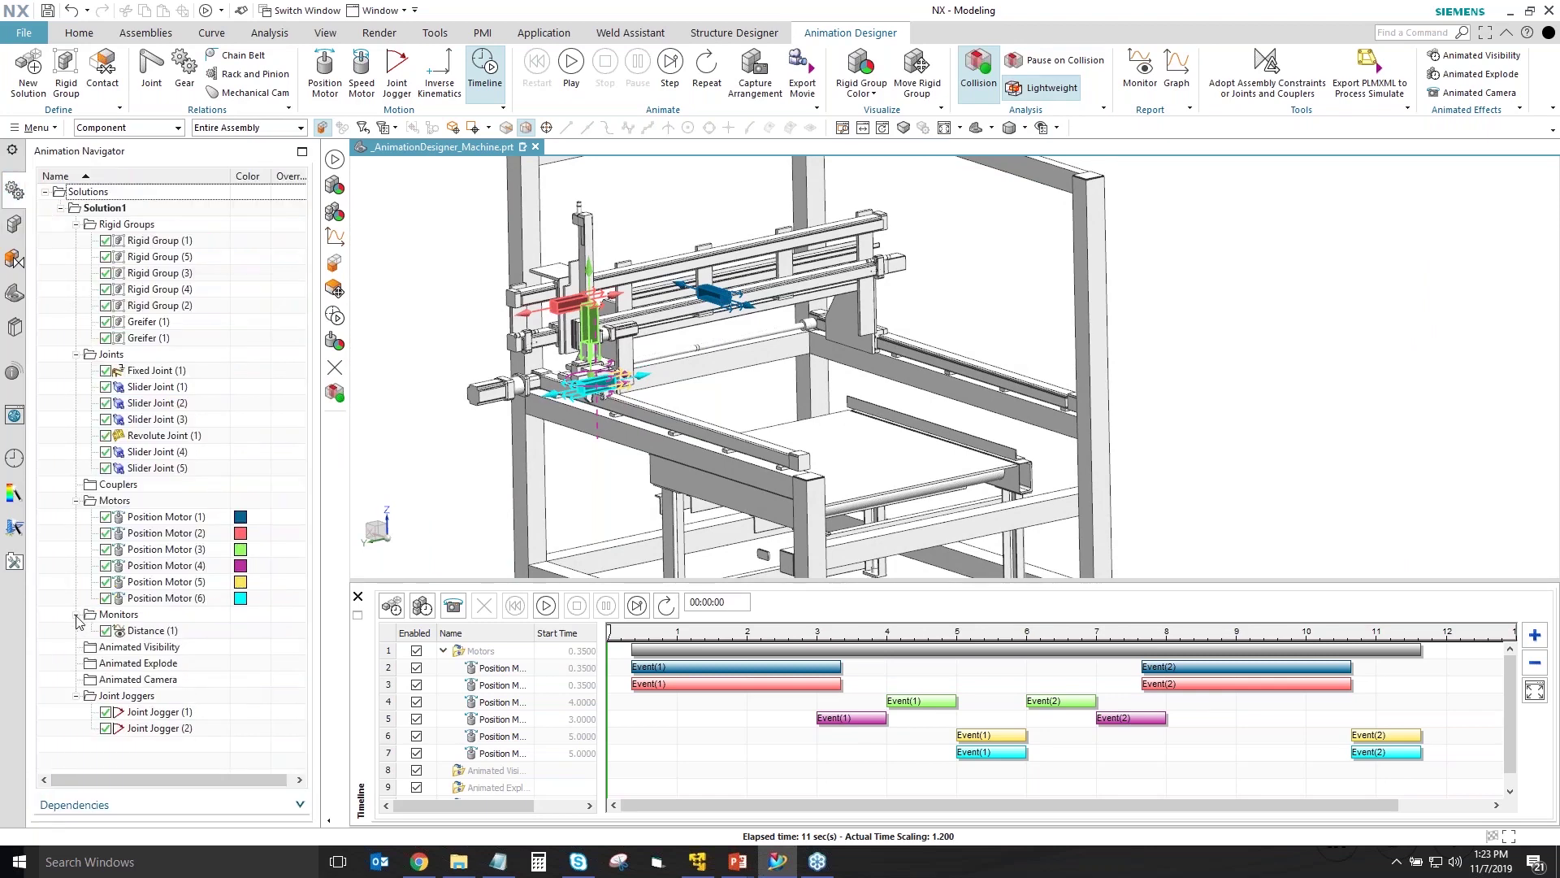
{"action": "left_click", "coordinate": [146, 631]}
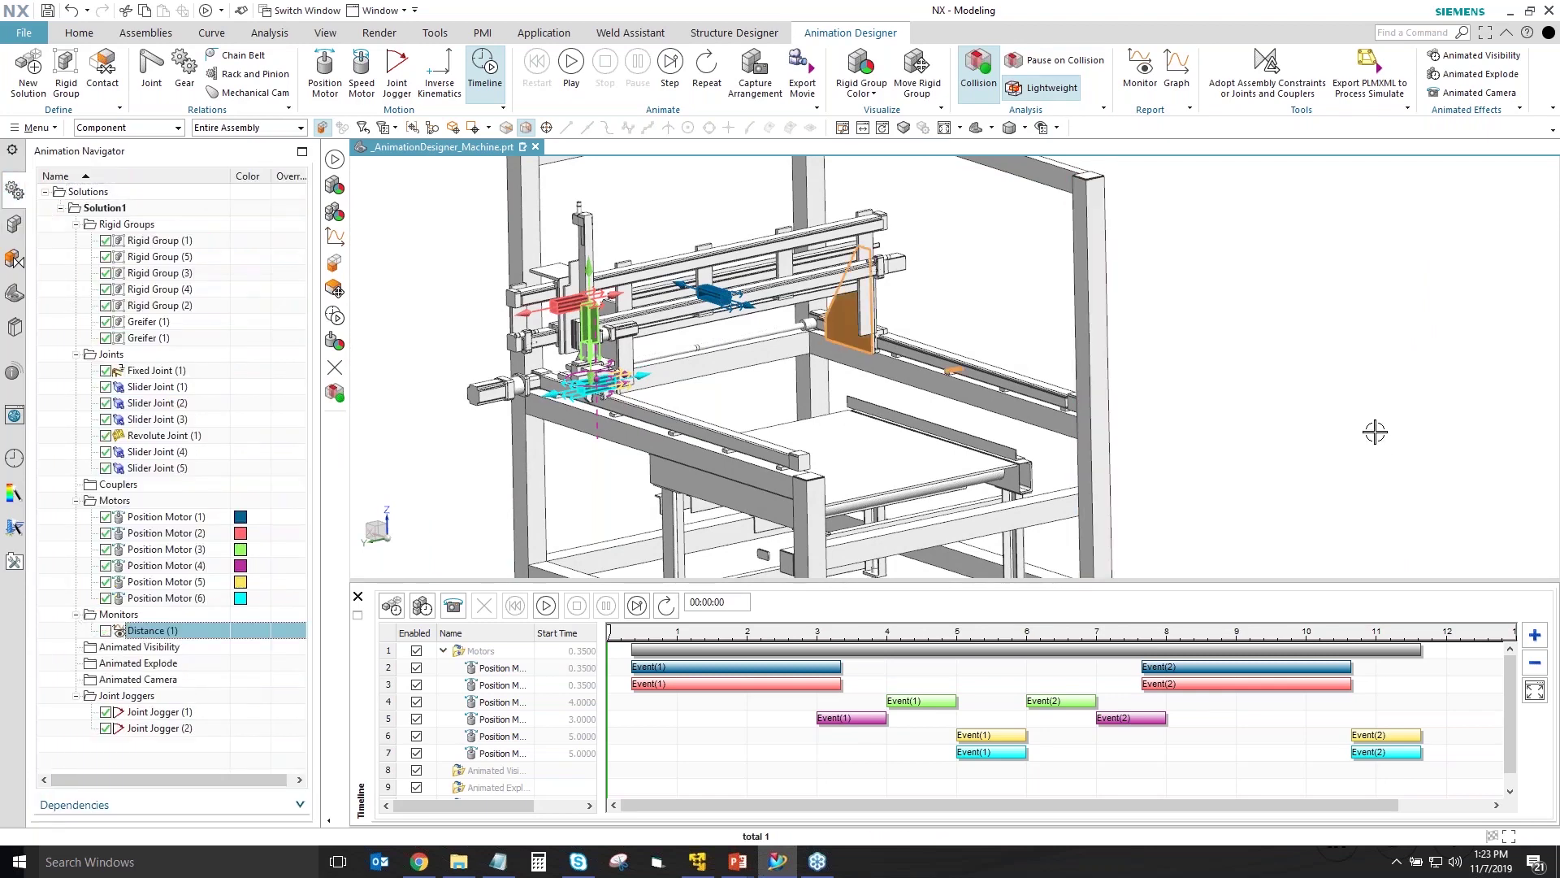
{"action": "scroll", "coordinate": [1378, 449], "scroll_direction": "up", "scroll_amount": 3}
{"action": "middle_click_drag", "start_coordinate": [1055, 209], "coordinate": [1279, 322]}
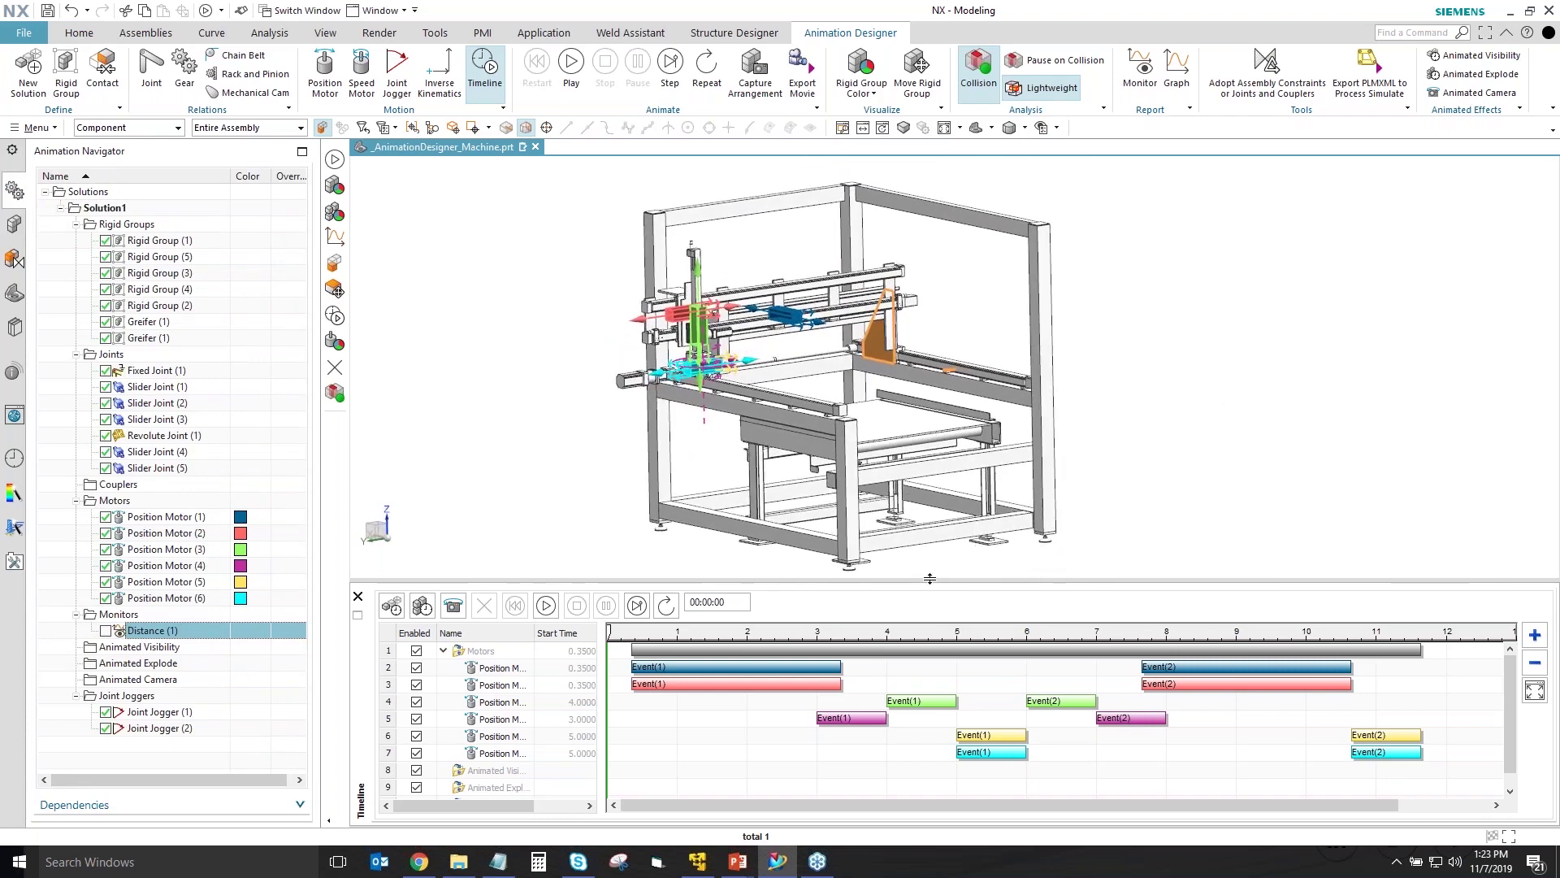
- Collapse the motor events in the timeline, disable collision detection and set the color display to Explode Color
{"action": "left_click", "coordinate": [443, 651]}
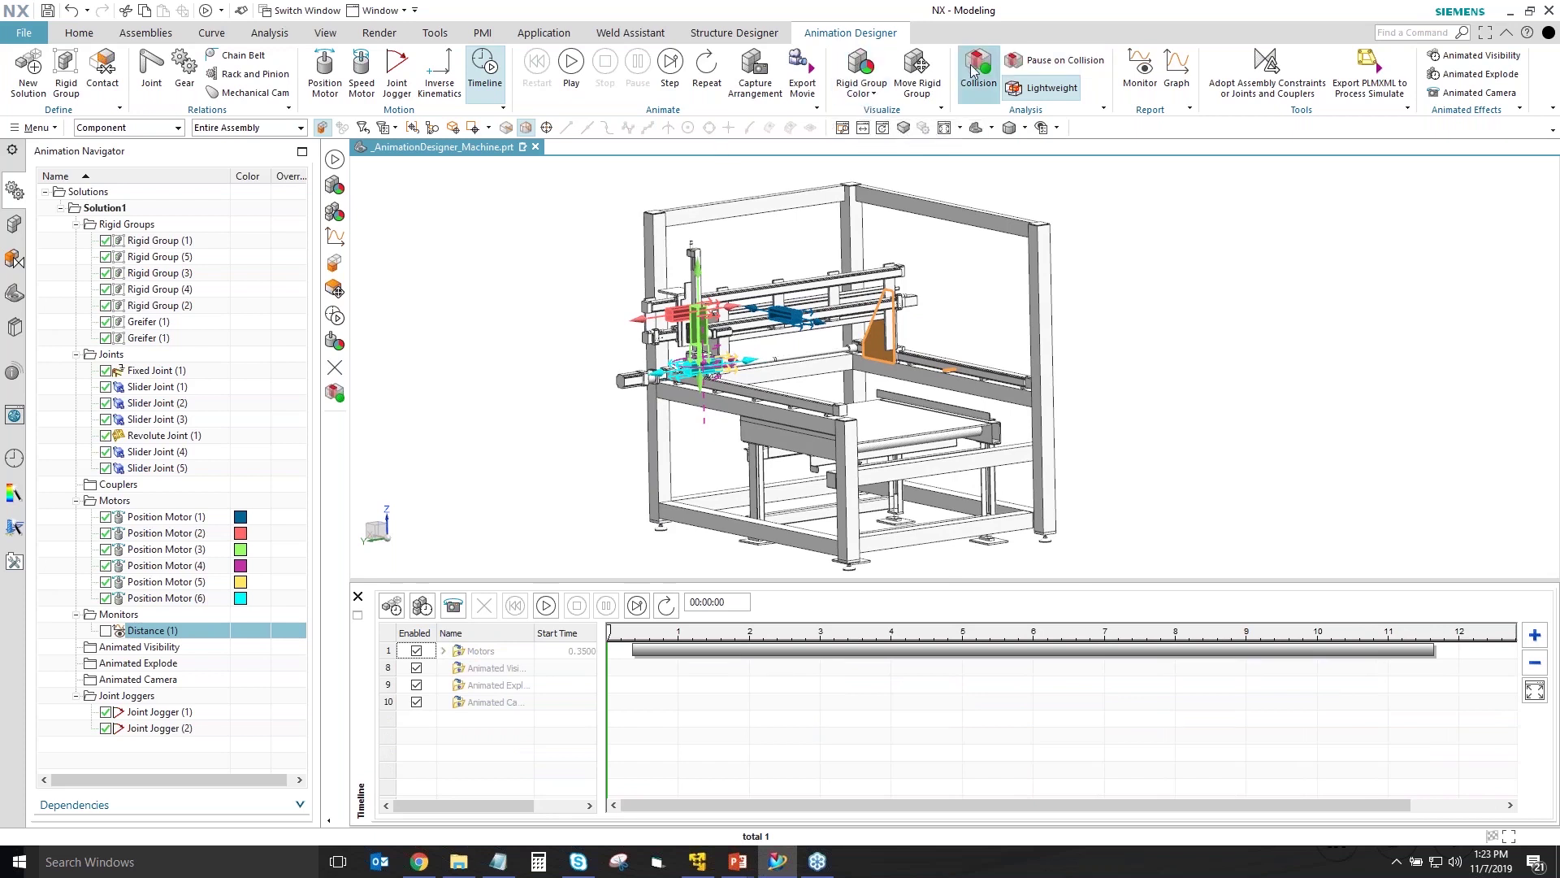
{"action": "left_click", "coordinate": [875, 92]}
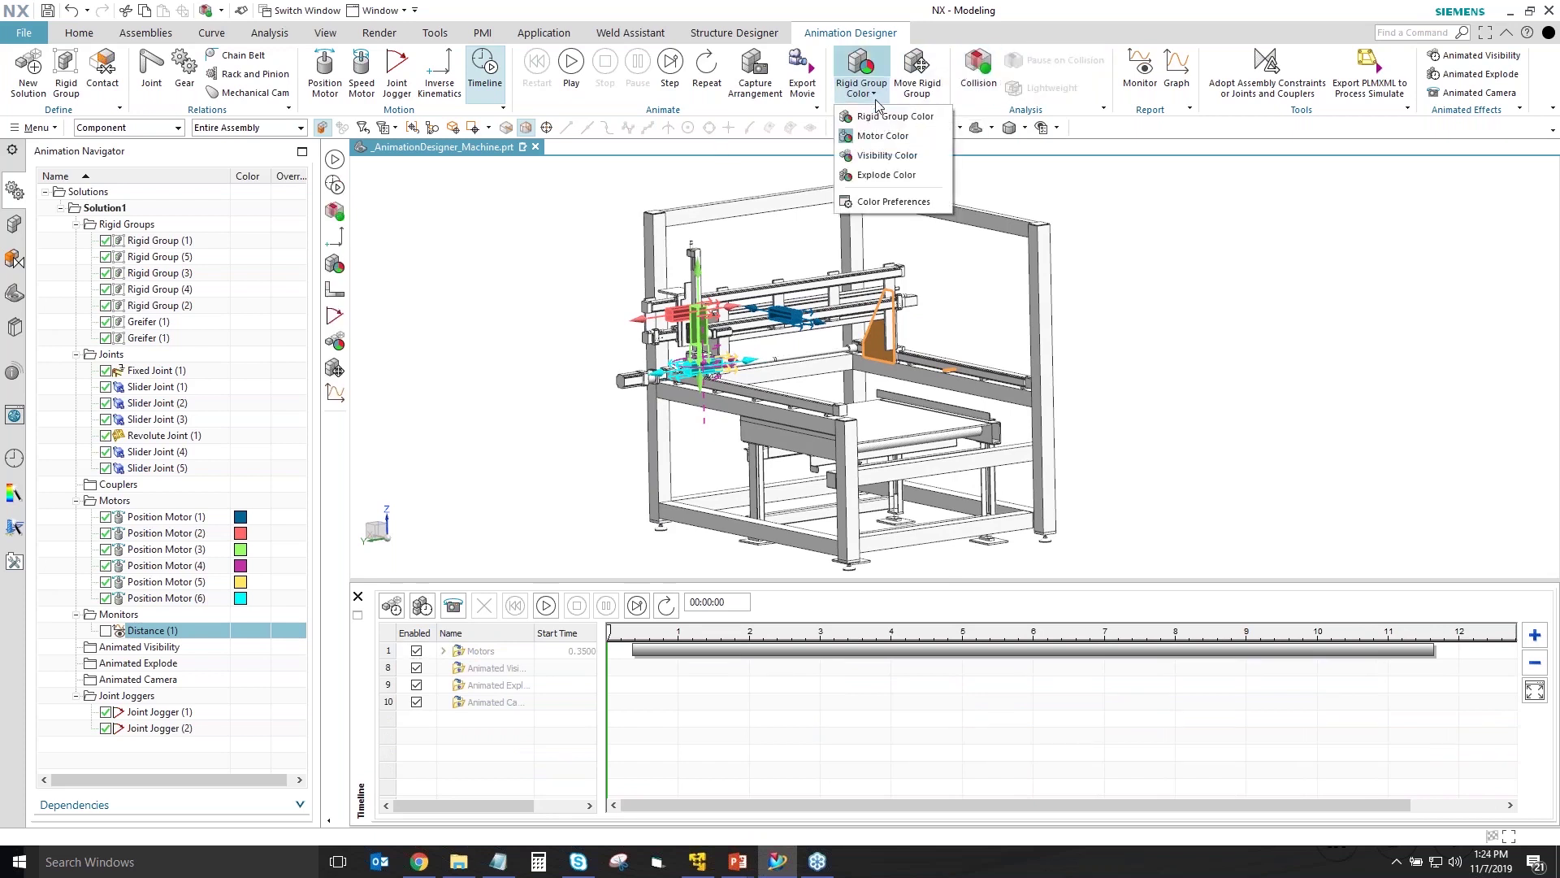
{"action": "left_click", "coordinate": [908, 175]}
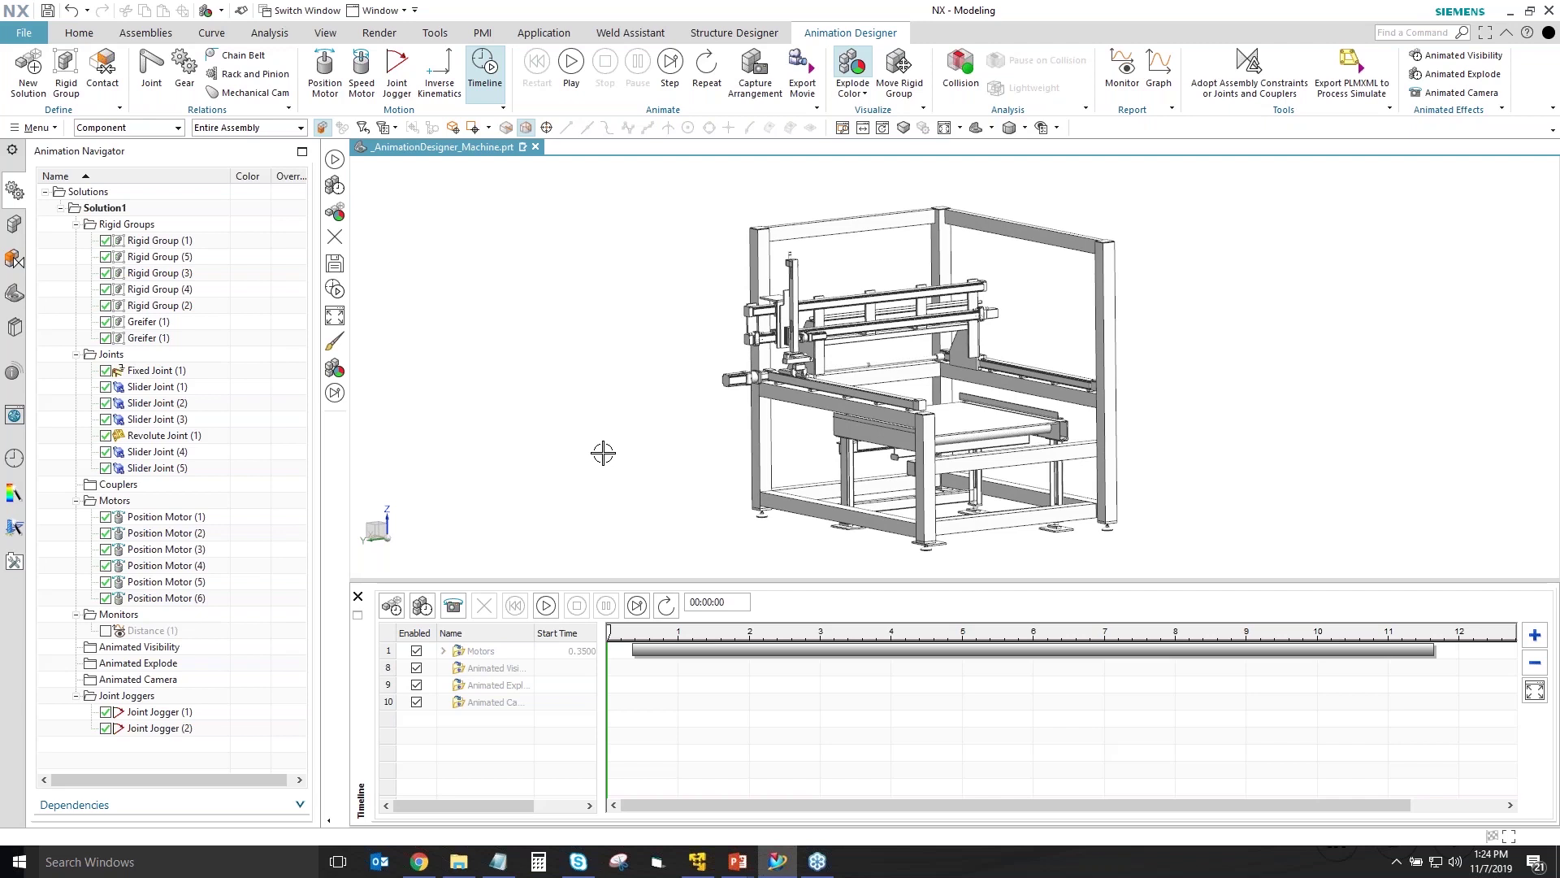
- Create a single Animated Explode effect that moves the column, beams and attached parts of the side frame near the grippers outward
{"action": "left_click", "coordinate": [1462, 75]}
{"action": "middle_click_drag", "start_coordinate": [690, 382], "coordinate": [867, 390], "text": "shift"}
{"action": "left_click", "coordinate": [925, 417]}
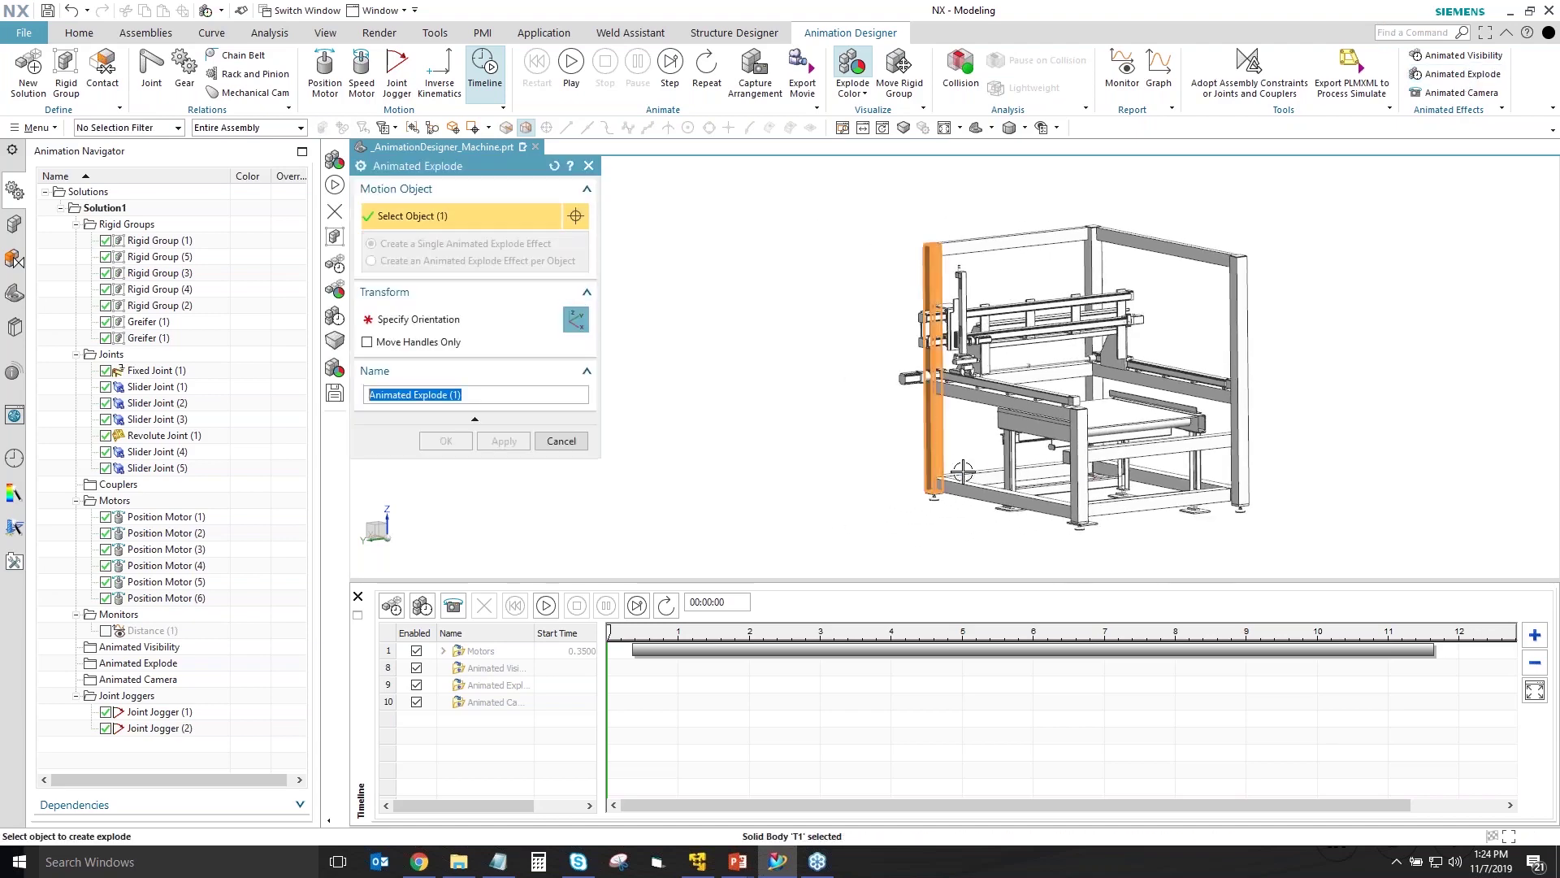
{"action": "left_click", "coordinate": [975, 495]}
{"action": "left_click", "coordinate": [972, 397]}
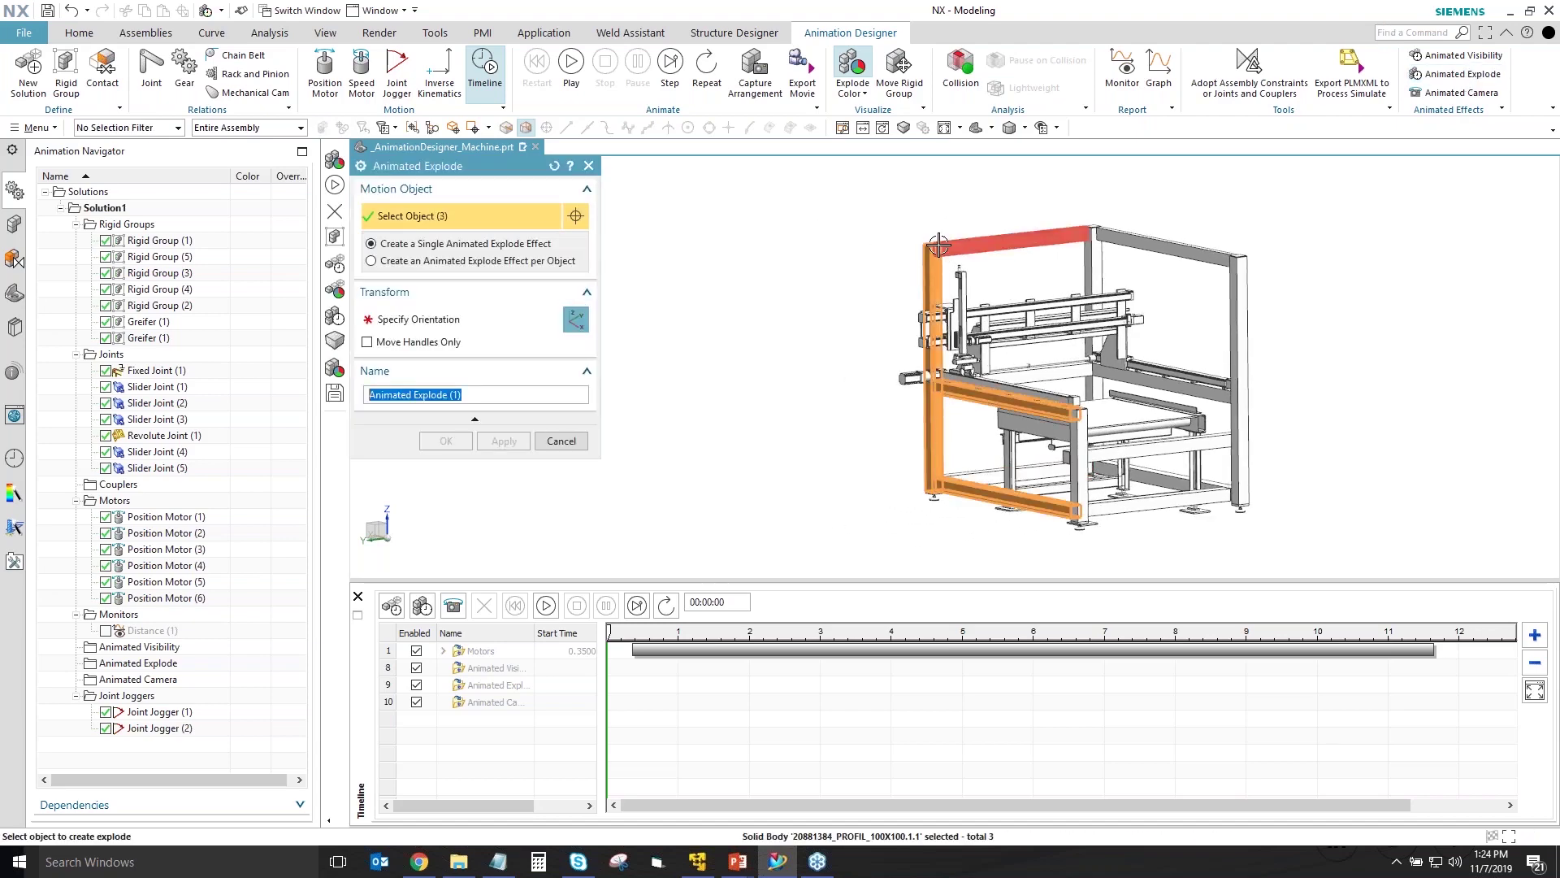
{"action": "middle_click_drag", "start_coordinate": [923, 415], "coordinate": [957, 439]}
{"action": "left_click", "coordinate": [1036, 447]}
{"action": "key", "text": "F8"}
{"action": "left_click_drag", "start_coordinate": [911, 540], "coordinate": [1016, 447]}
{"action": "left_click_drag", "start_coordinate": [940, 189], "coordinate": [1023, 273]}
{"action": "key", "text": "Home"}
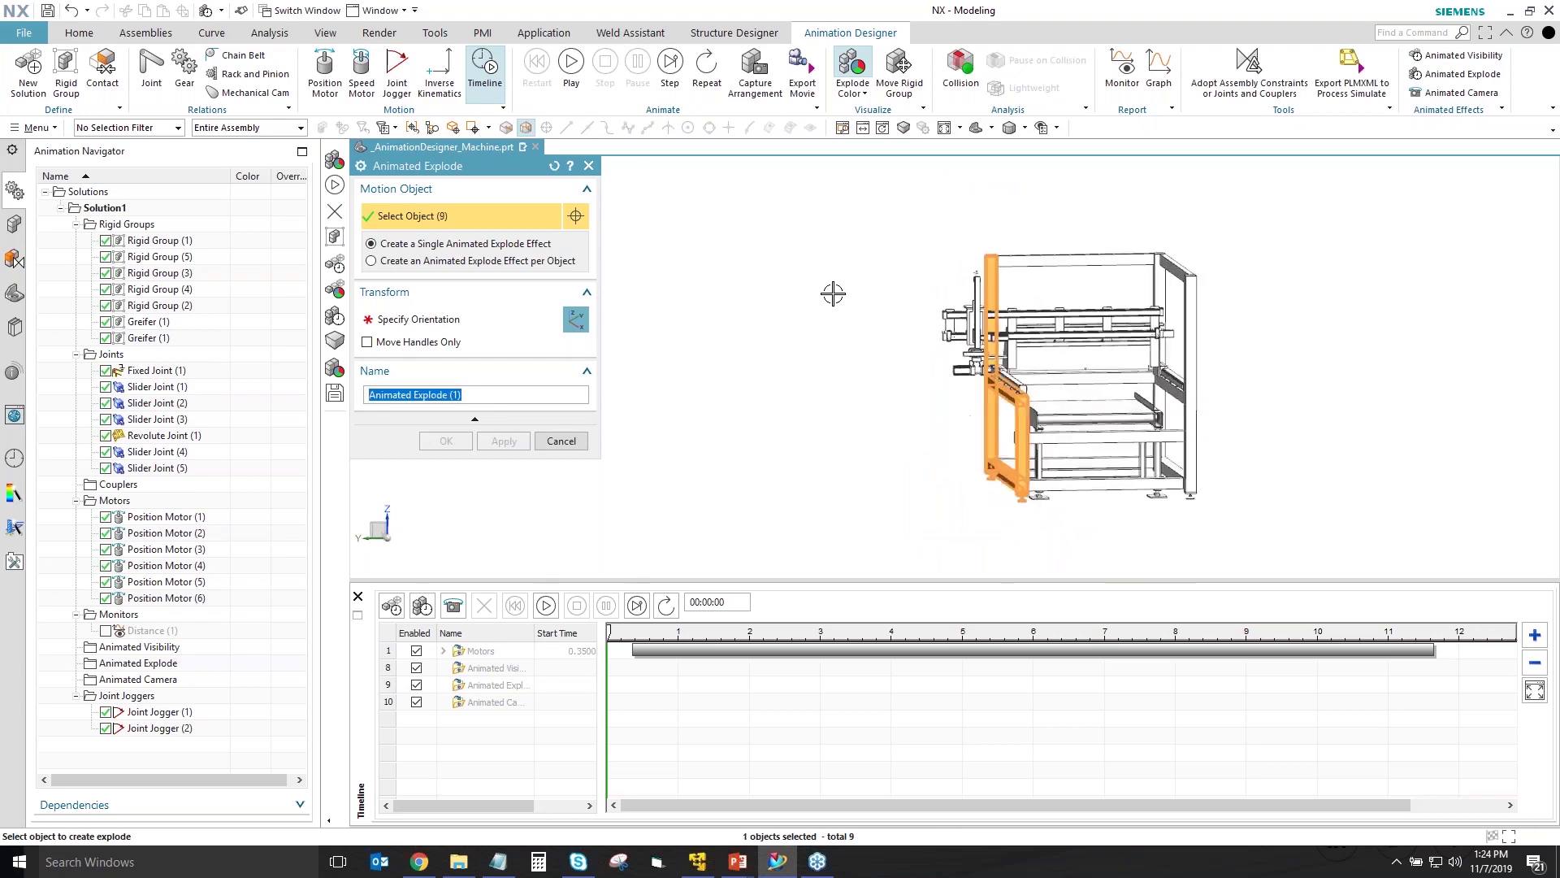
{"action": "left_click", "coordinate": [419, 319]}
{"action": "left_click_drag", "start_coordinate": [816, 363], "coordinate": [390, 459]}
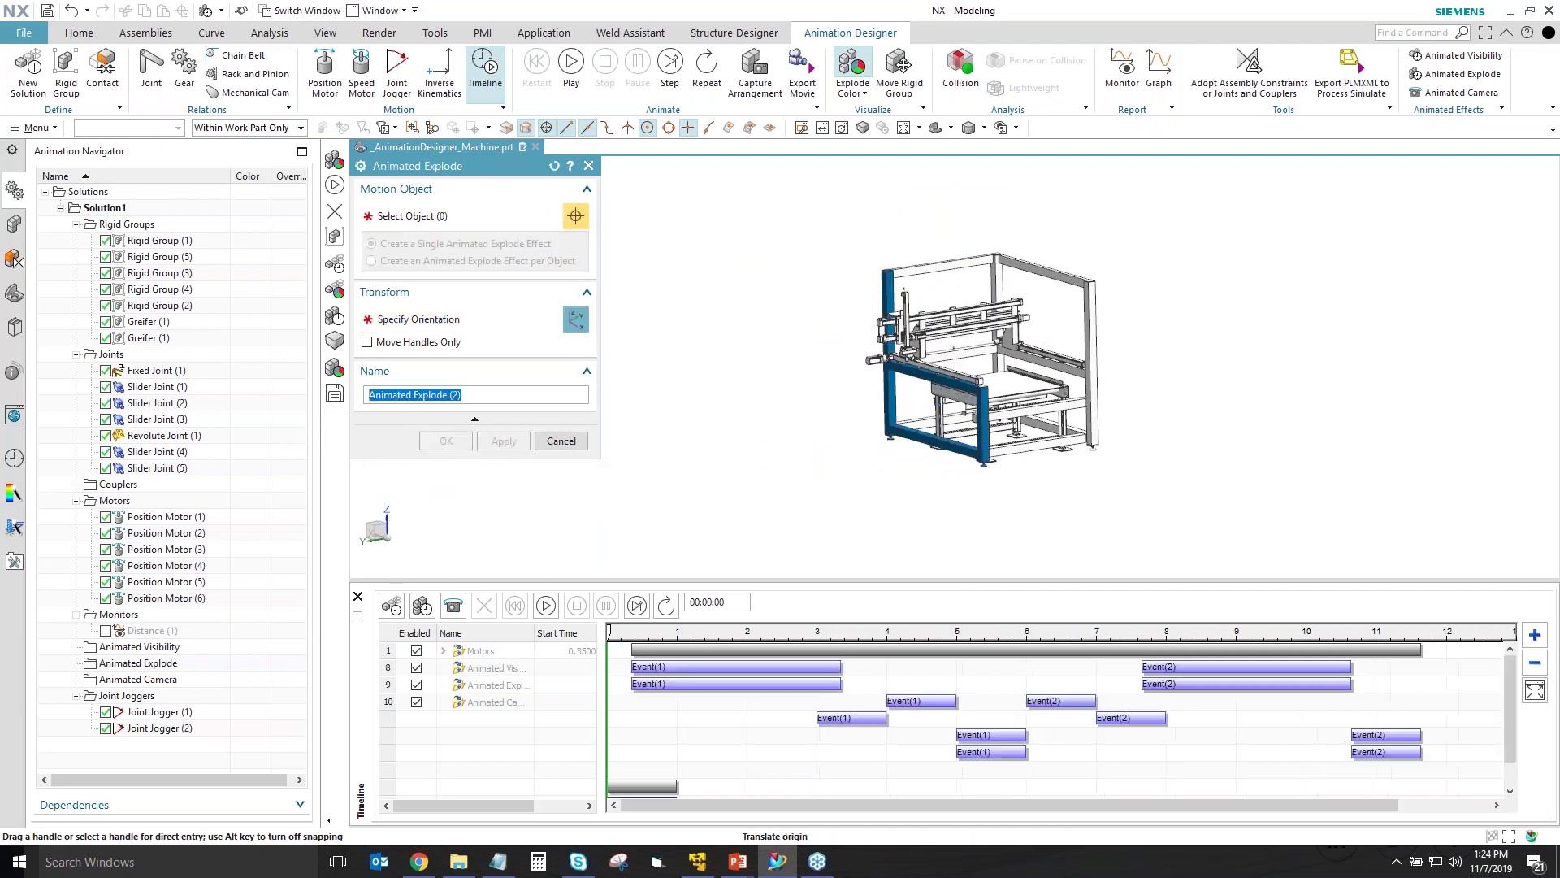
- Create a single Animated Explode effect from 11 parts of the tall side frame opposite the blue one, moving them outward to about Y -8319
{"action": "left_click", "coordinate": [993, 290]}
{"action": "left_click", "coordinate": [993, 290]}
{"action": "left_click", "coordinate": [1044, 273]}
{"action": "left_click", "coordinate": [1048, 362]}
{"action": "left_click", "coordinate": [1090, 406]}
{"action": "middle_click_drag", "start_coordinate": [1100, 494], "coordinate": [1063, 454]}
{"action": "left_click_drag", "start_coordinate": [1053, 211], "coordinate": [1112, 308]}
{"action": "middle_click_drag", "start_coordinate": [1112, 308], "coordinate": [647, 312]}
{"action": "left_click", "coordinate": [486, 321]}
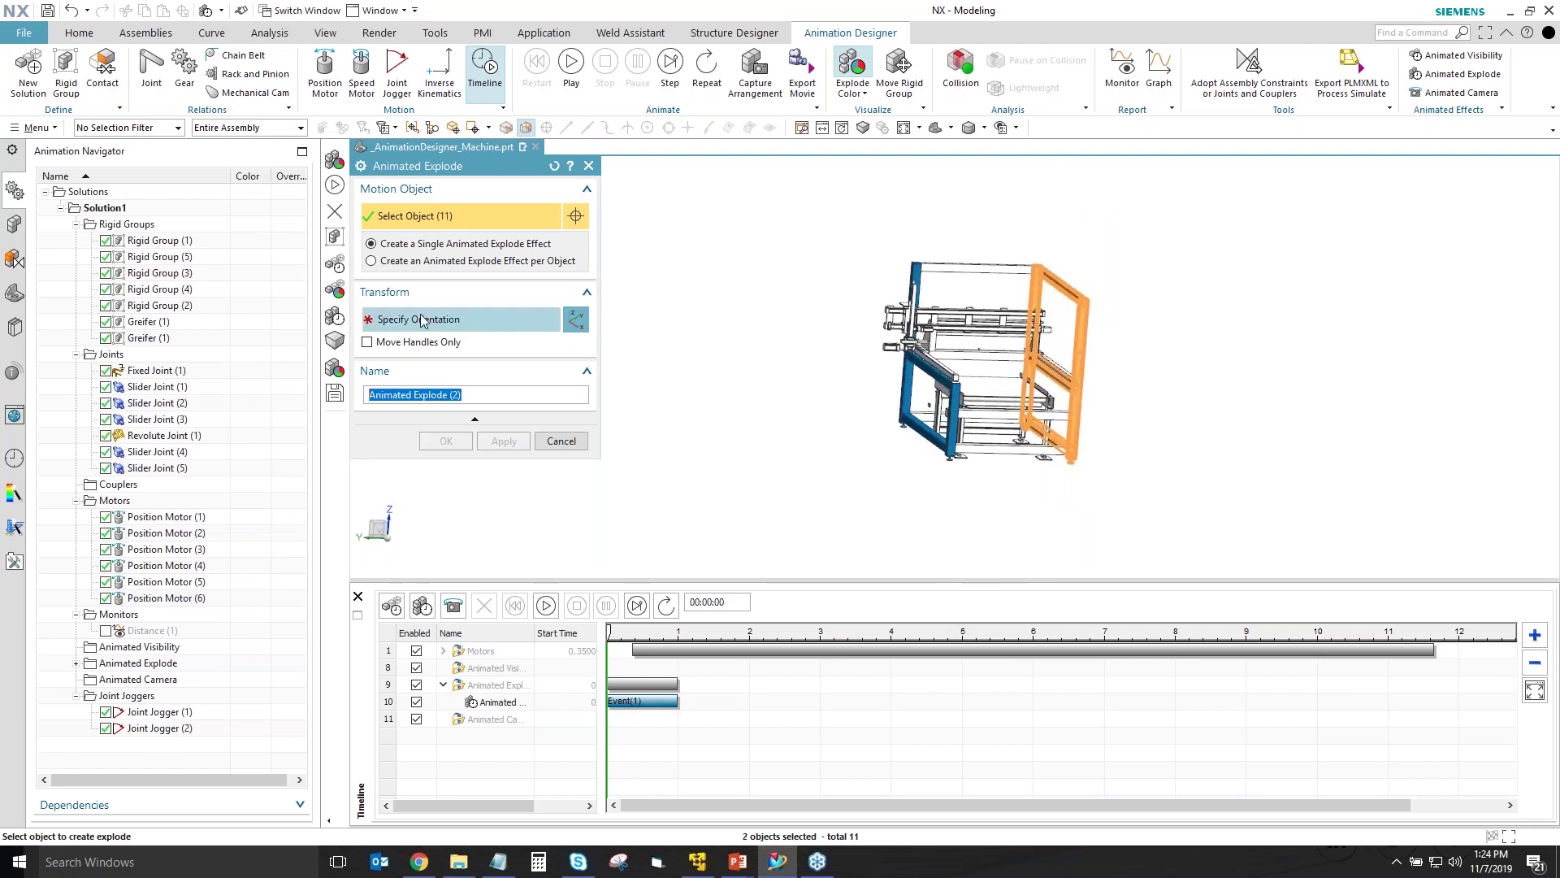
{"action": "middle_click_drag", "start_coordinate": [904, 369], "coordinate": [915, 431]}
{"action": "left_click_drag", "start_coordinate": [914, 431], "coordinate": [1410, 348]}
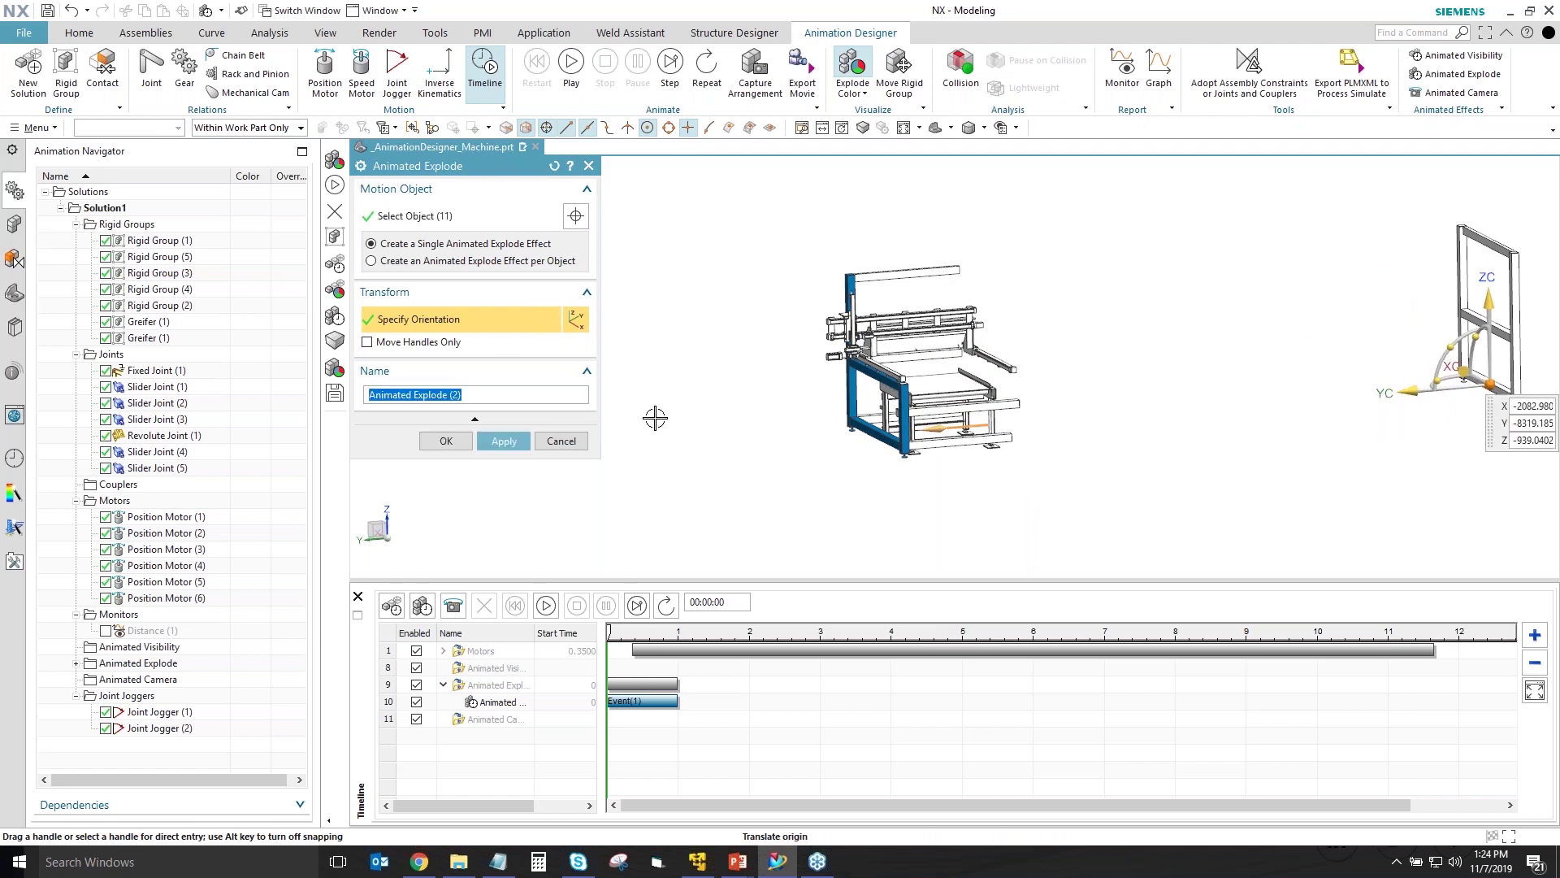
{"action": "left_click", "coordinate": [504, 442]}
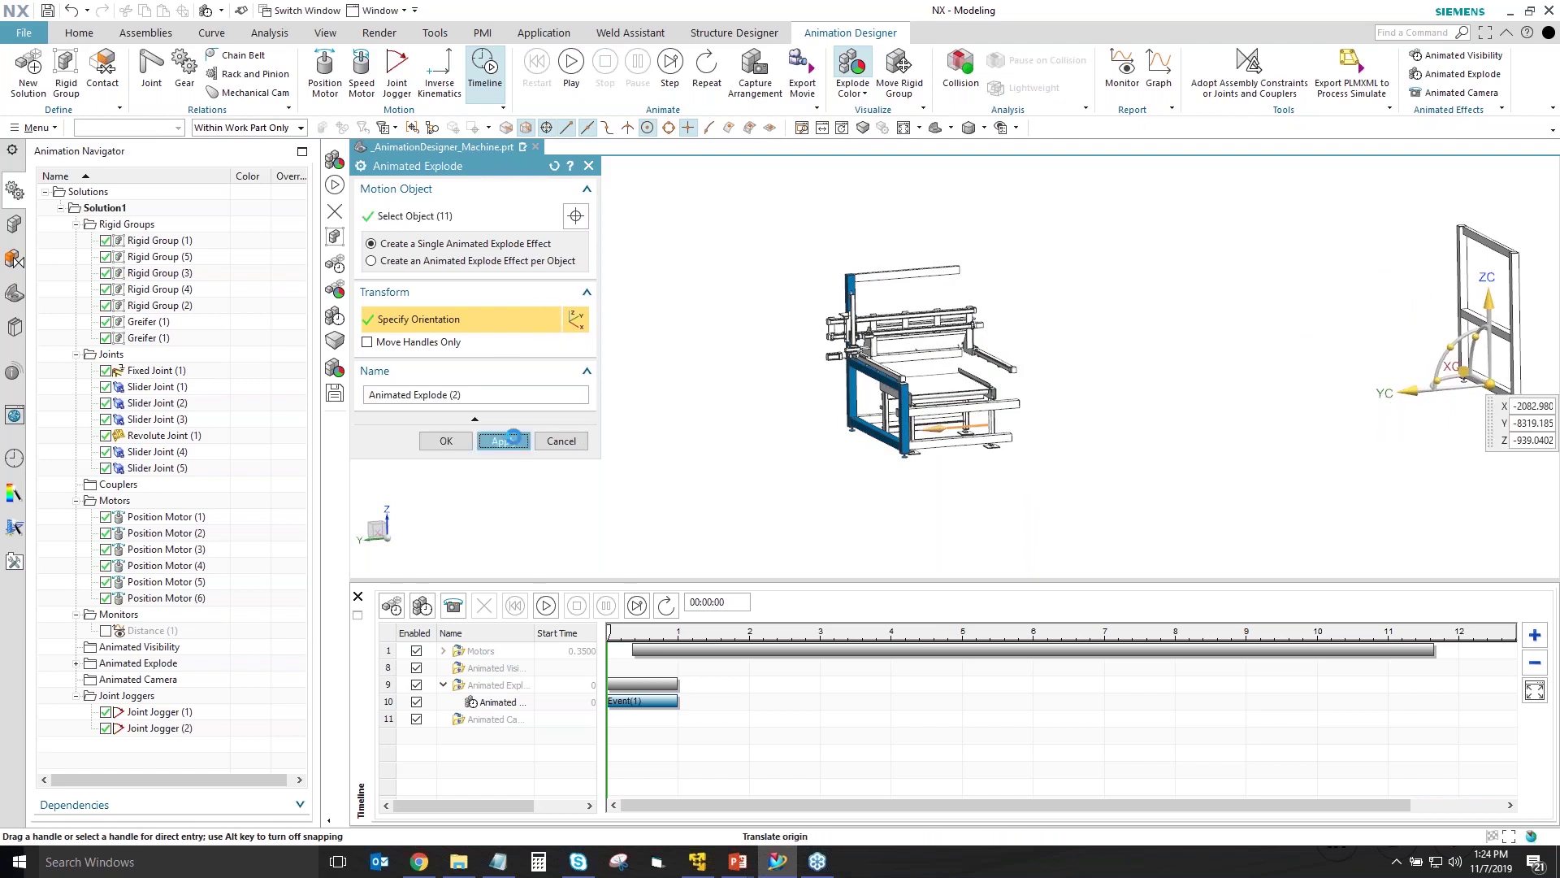
- Create a single Animated Explode effect that moves the two lower crossbeams between the blue and red side frames outward
{"action": "left_click", "coordinate": [981, 443]}
{"action": "left_click", "coordinate": [975, 412]}
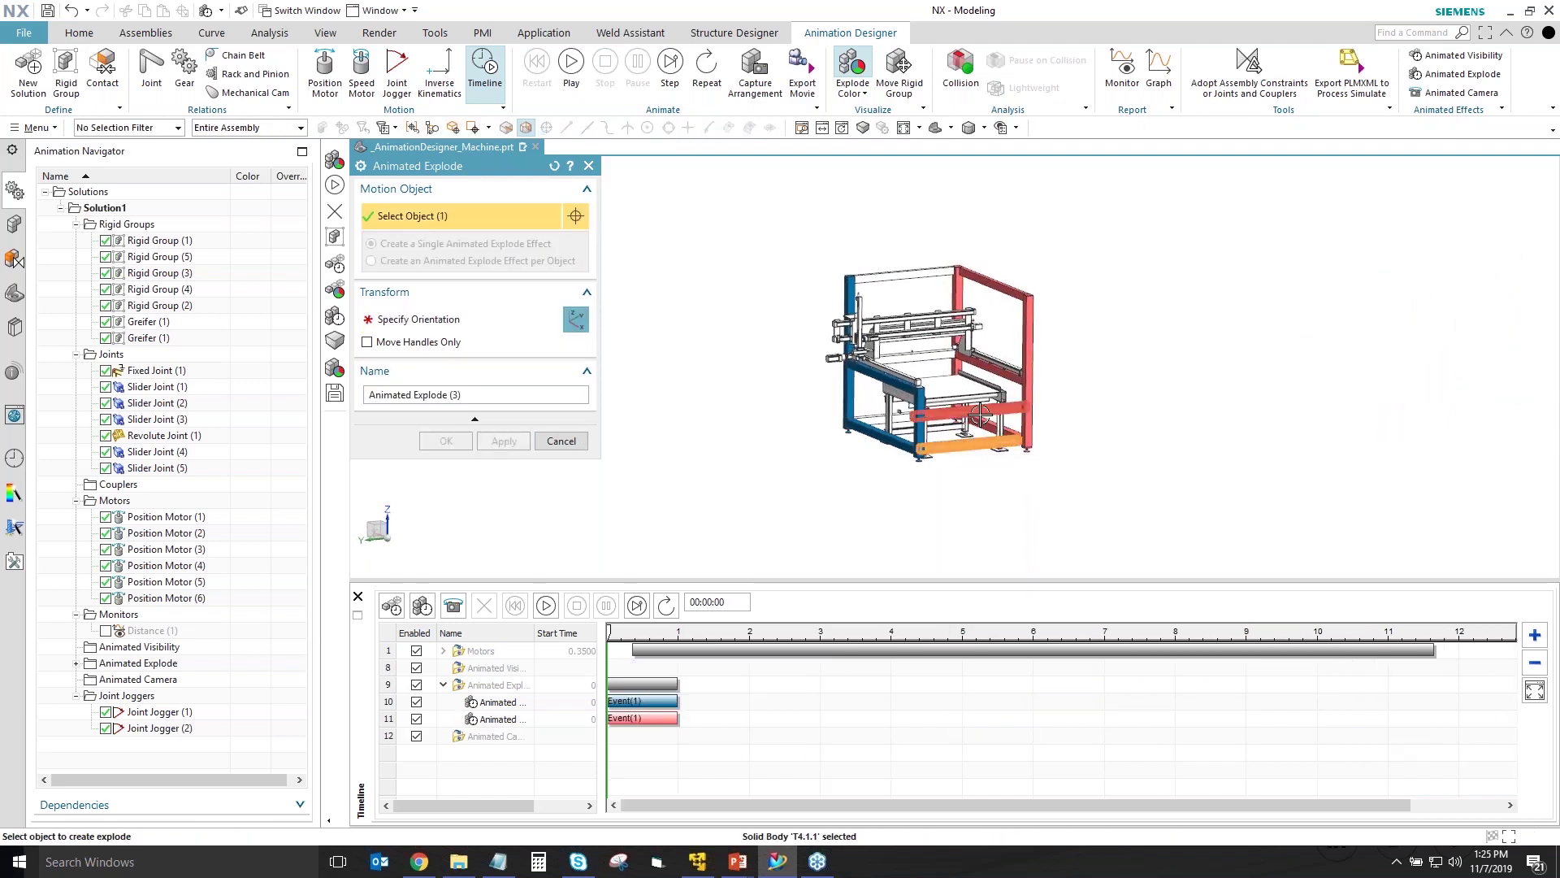
{"action": "left_click", "coordinate": [436, 319]}
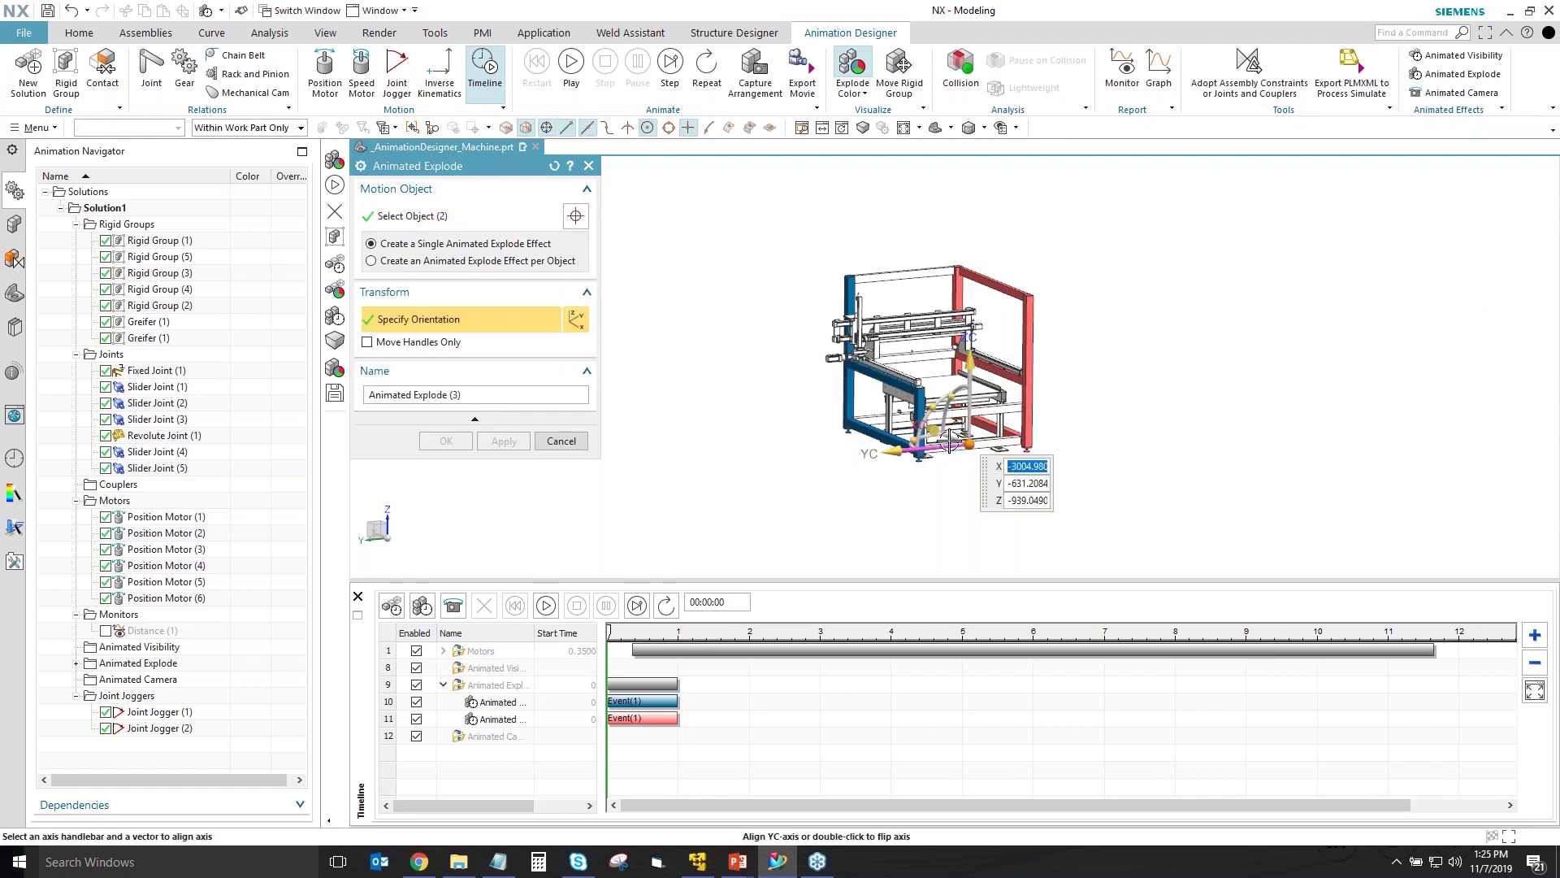
{"action": "left_click_drag", "start_coordinate": [942, 435], "coordinate": [1279, 642]}
{"action": "left_click", "coordinate": [504, 440]}
- Create a single Animated Explode effect that moves the three crossbeams on the opposite face of the machine frame outward
{"action": "left_click", "coordinate": [877, 421]}
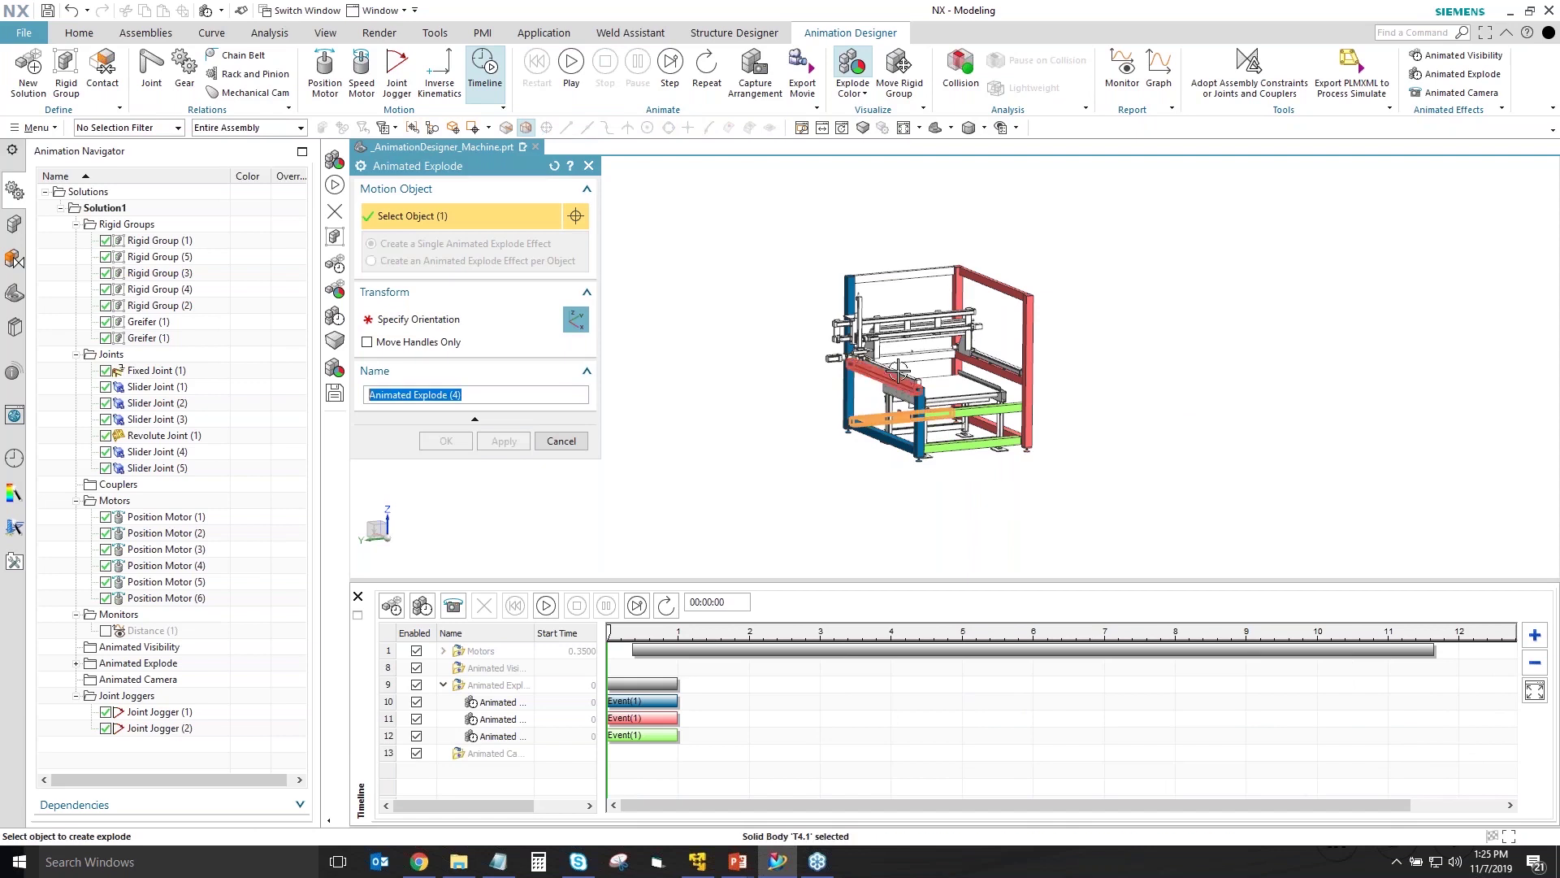
{"action": "left_click", "coordinate": [902, 357]}
{"action": "left_click", "coordinate": [912, 276]}
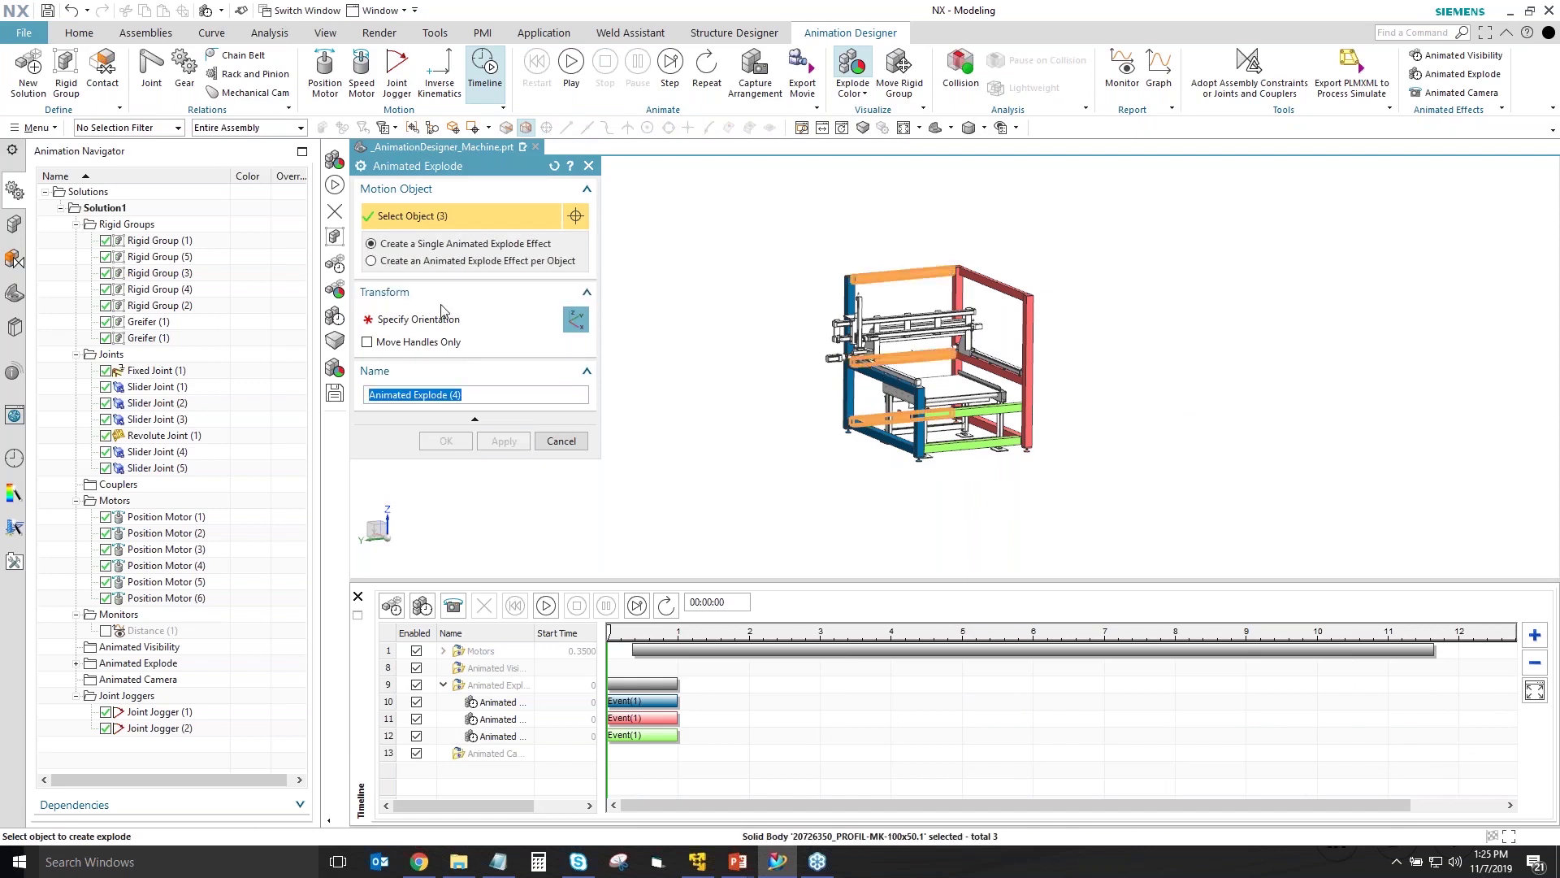
{"action": "left_click", "coordinate": [419, 318]}
{"action": "middle_click", "coordinate": [794, 341]}
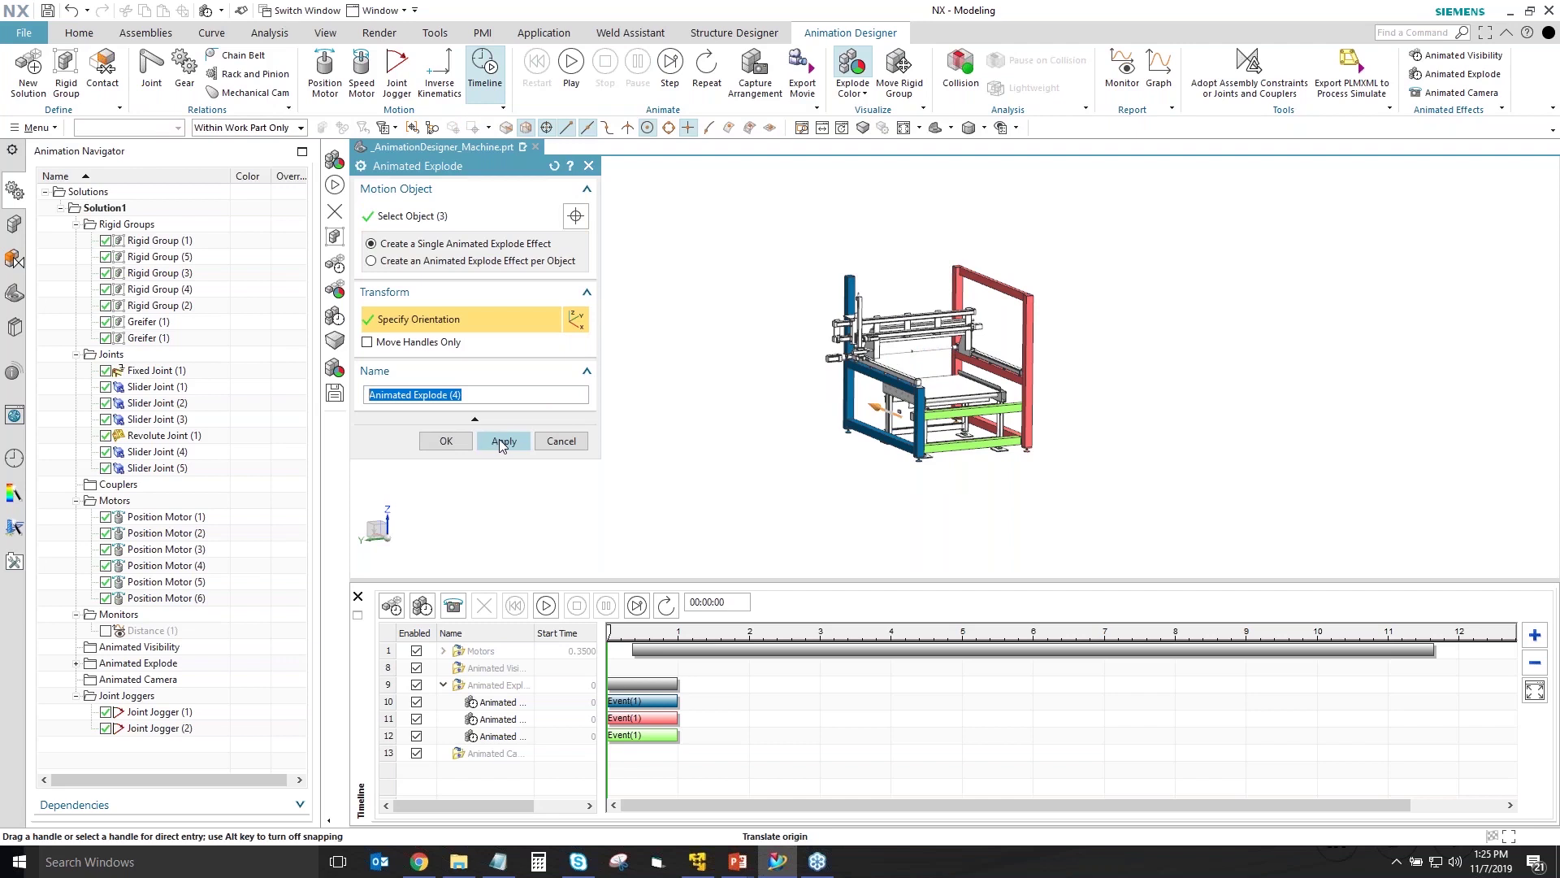
{"action": "left_click", "coordinate": [500, 441]}
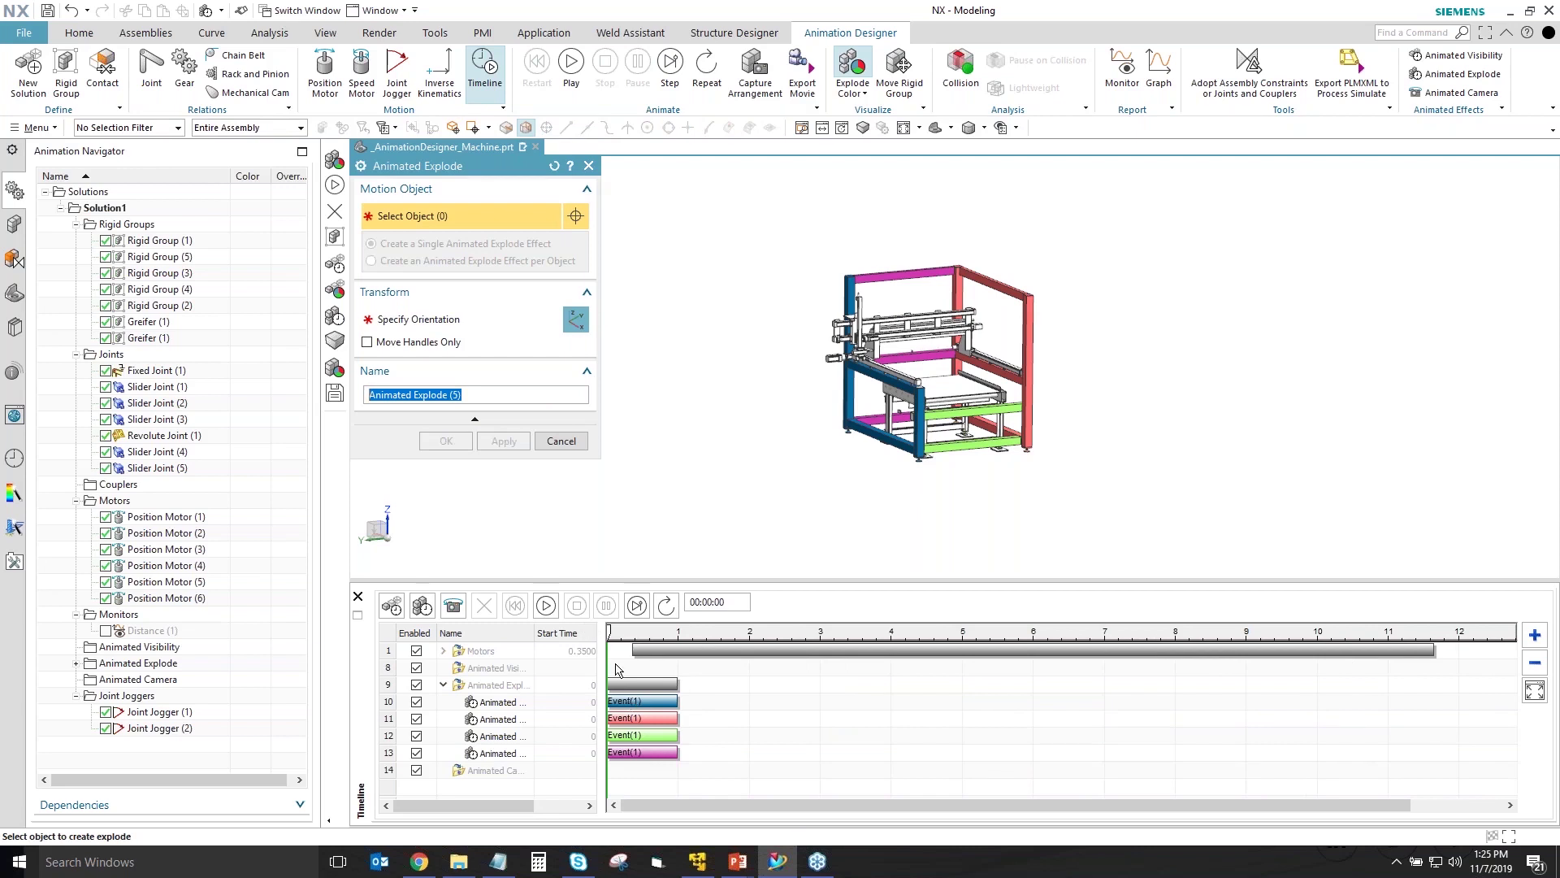
- Retime the four frame explode events in the timeline so that each runs from 1 s to about 4.5 s
{"action": "mouse_move", "coordinate": [611, 641]}
{"action": "left_mouse_down"}
{"action": "mouse_move", "coordinate": [671, 642]}
{"action": "mouse_move", "coordinate": [608, 644]}
{"action": "left_mouse_up"}
{"action": "left_click", "coordinate": [674, 701]}
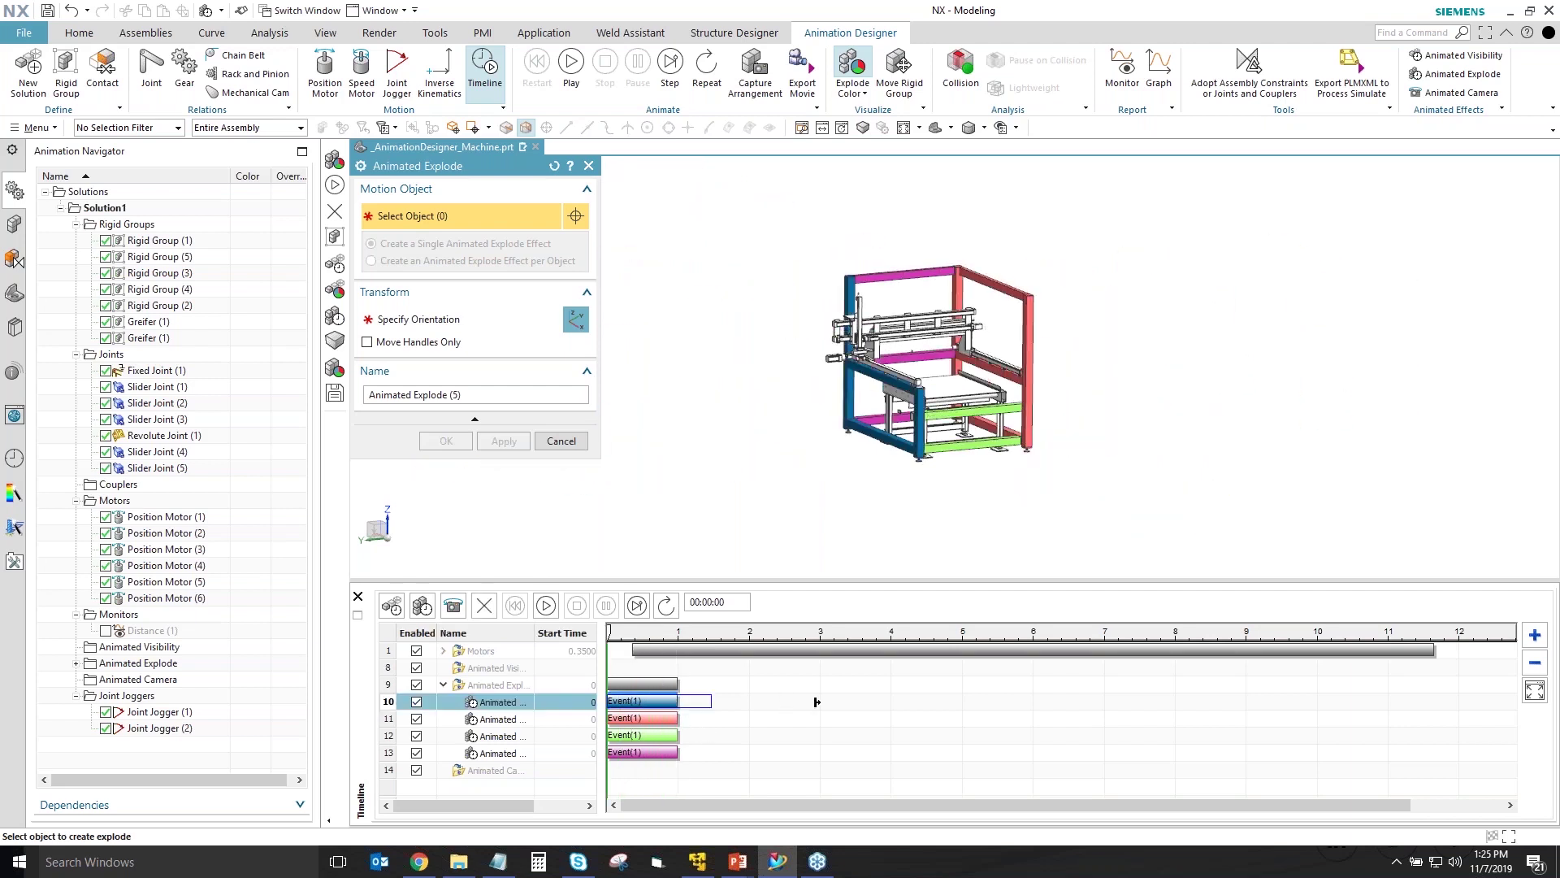
{"action": "left_click_drag", "start_coordinate": [859, 705], "coordinate": [773, 700]}
{"action": "left_click", "coordinate": [701, 700]}
{"action": "left_click_drag", "start_coordinate": [655, 721], "coordinate": [925, 727]}
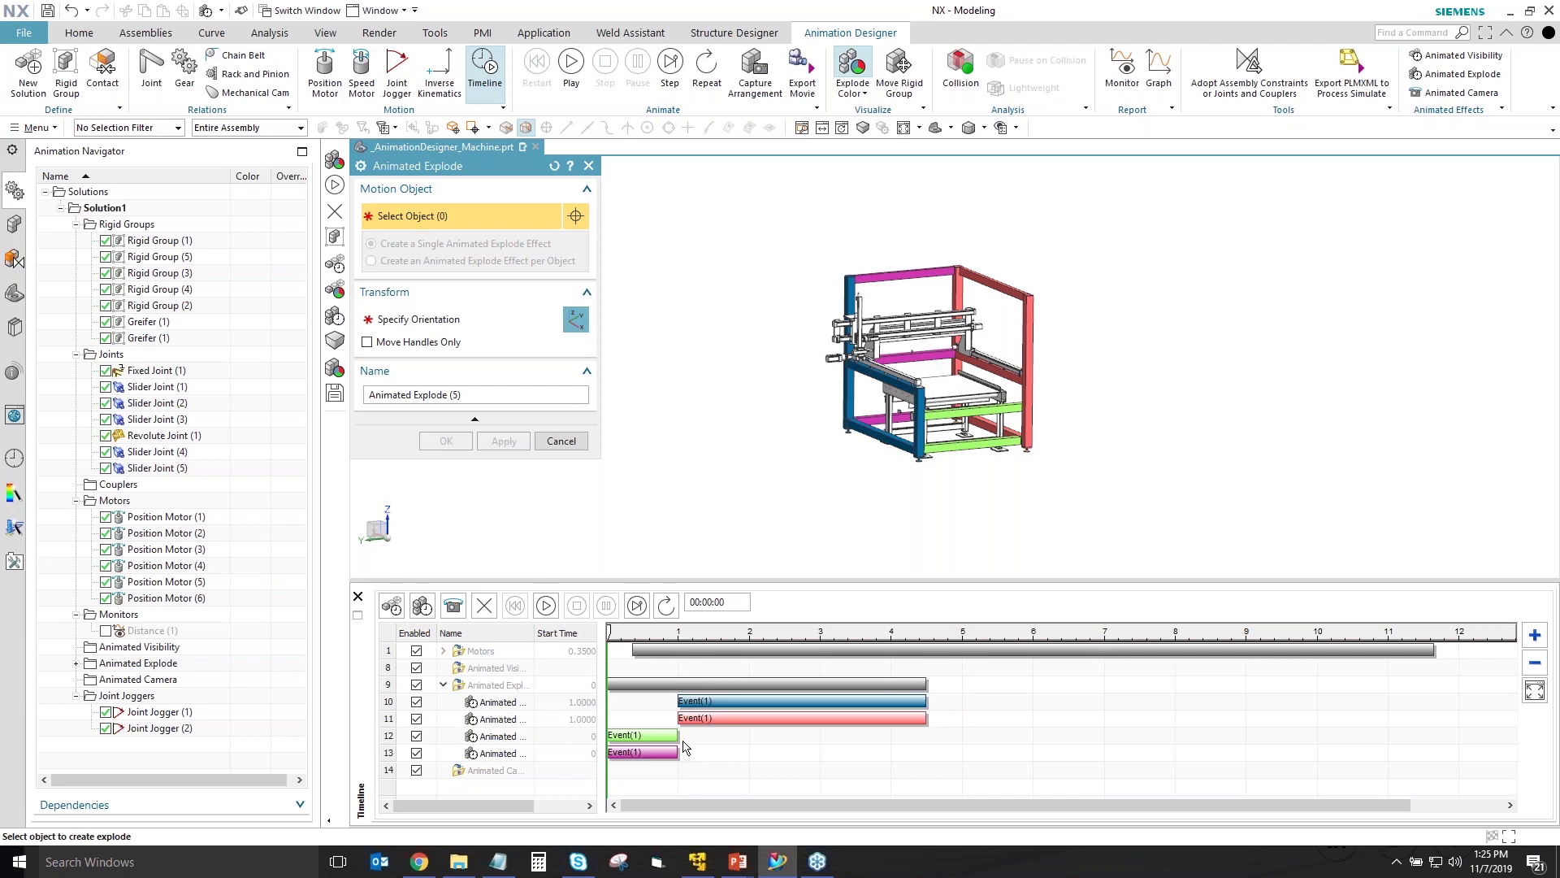
{"action": "left_click_drag", "start_coordinate": [679, 735], "coordinate": [796, 737]}
{"action": "left_click", "coordinate": [734, 737]}
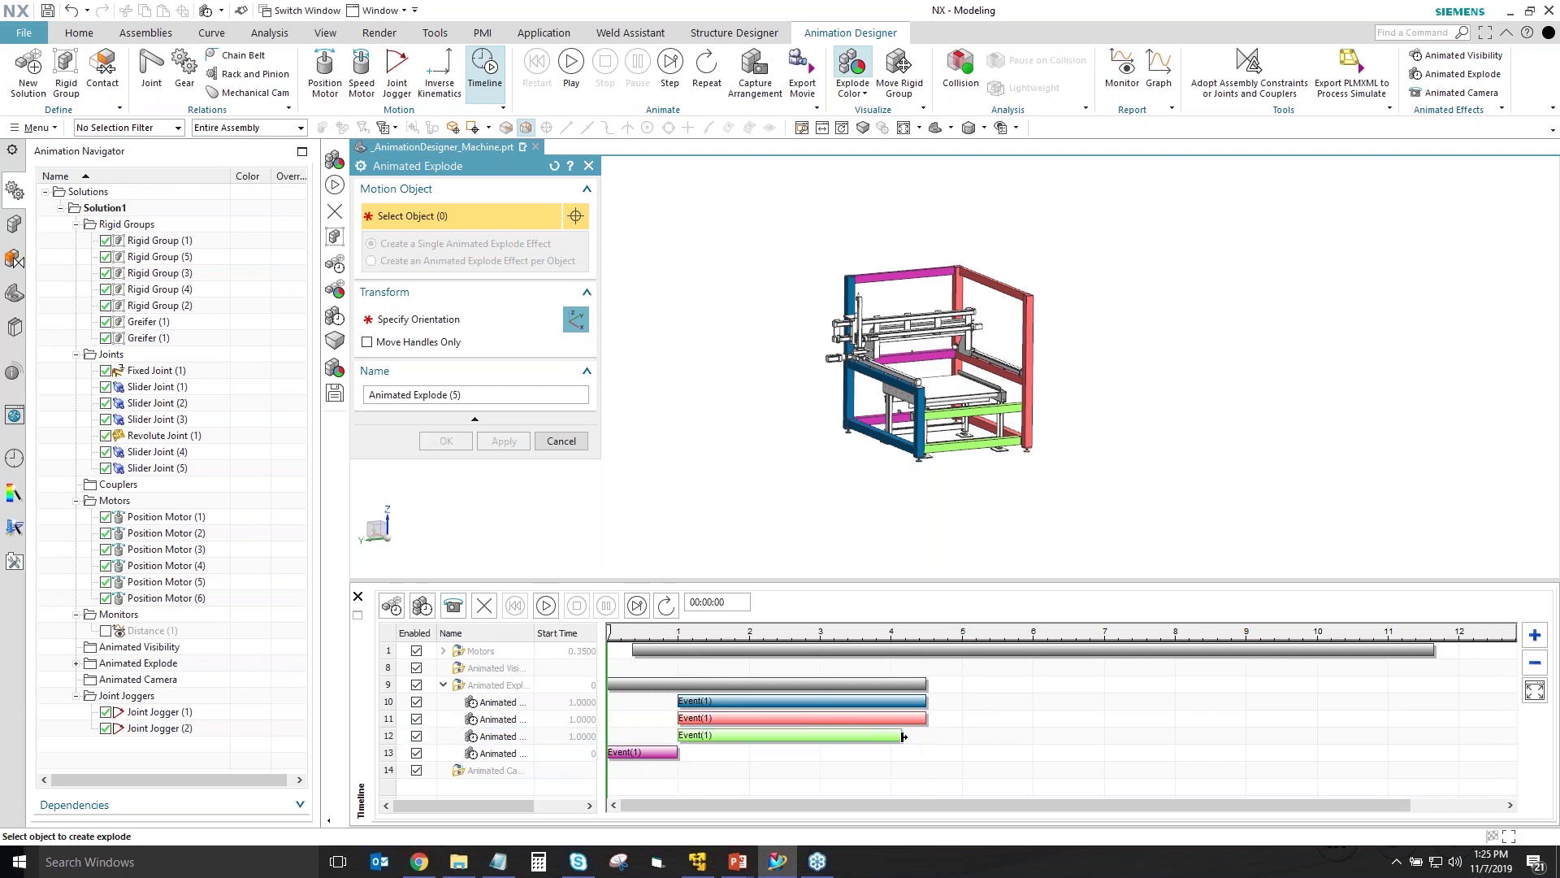
{"action": "left_click_drag", "start_coordinate": [922, 735], "coordinate": [925, 736]}
{"action": "left_click_drag", "start_coordinate": [650, 752], "coordinate": [918, 753]}
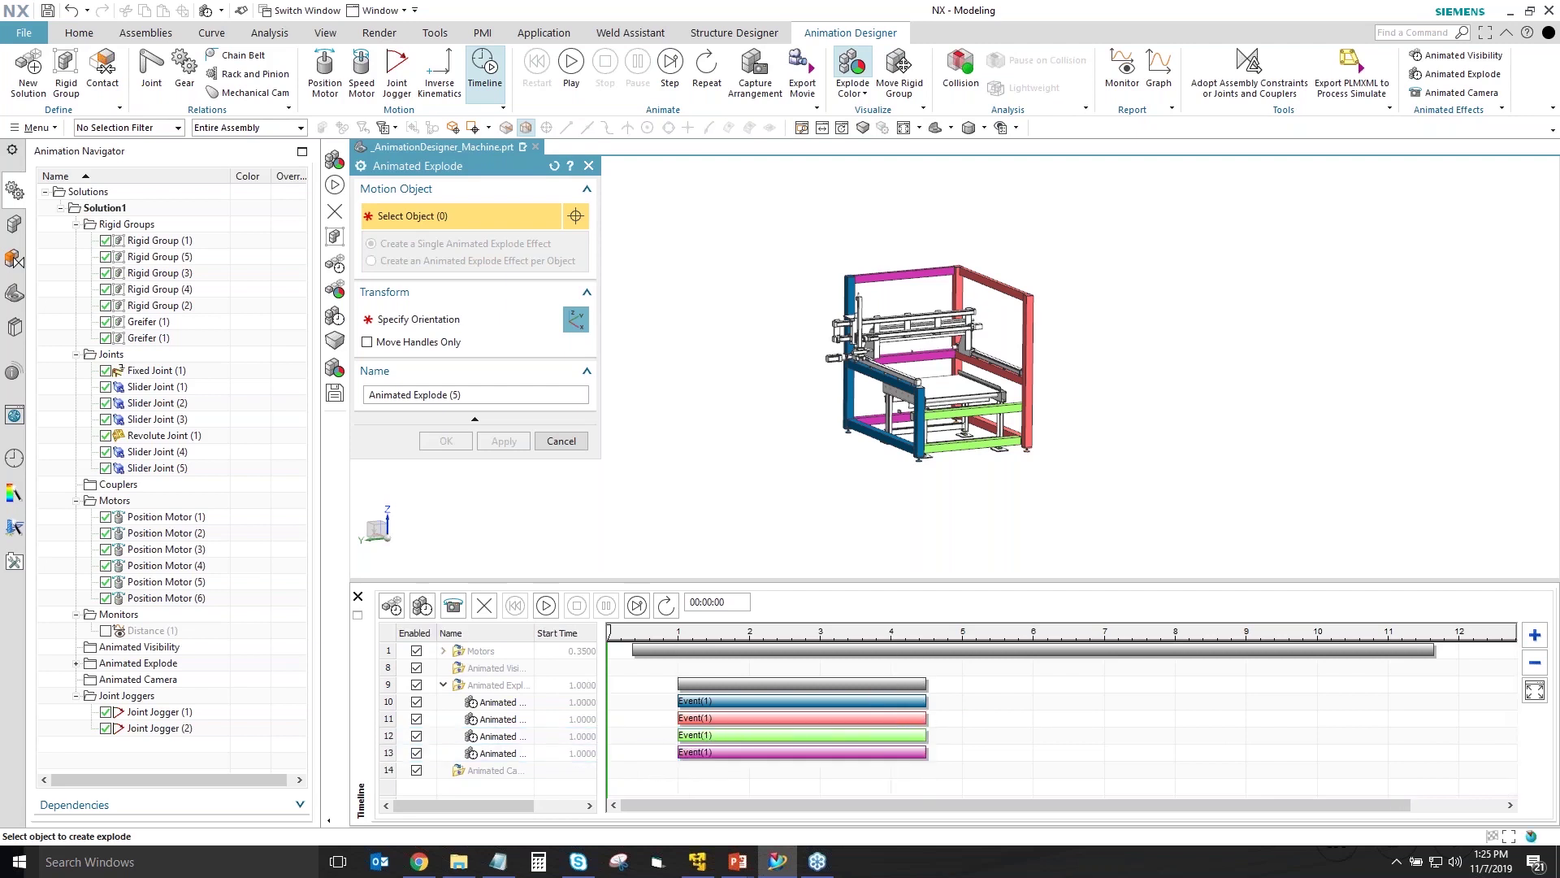
- Starting at about 2.4 s, create an Animated Explode effect that moves the table frame down 3300 mm along ZC
{"action": "left_click_drag", "start_coordinate": [668, 648], "coordinate": [774, 673]}
{"action": "scroll", "coordinate": [975, 357], "scroll_direction": "up", "scroll_amount": 5}
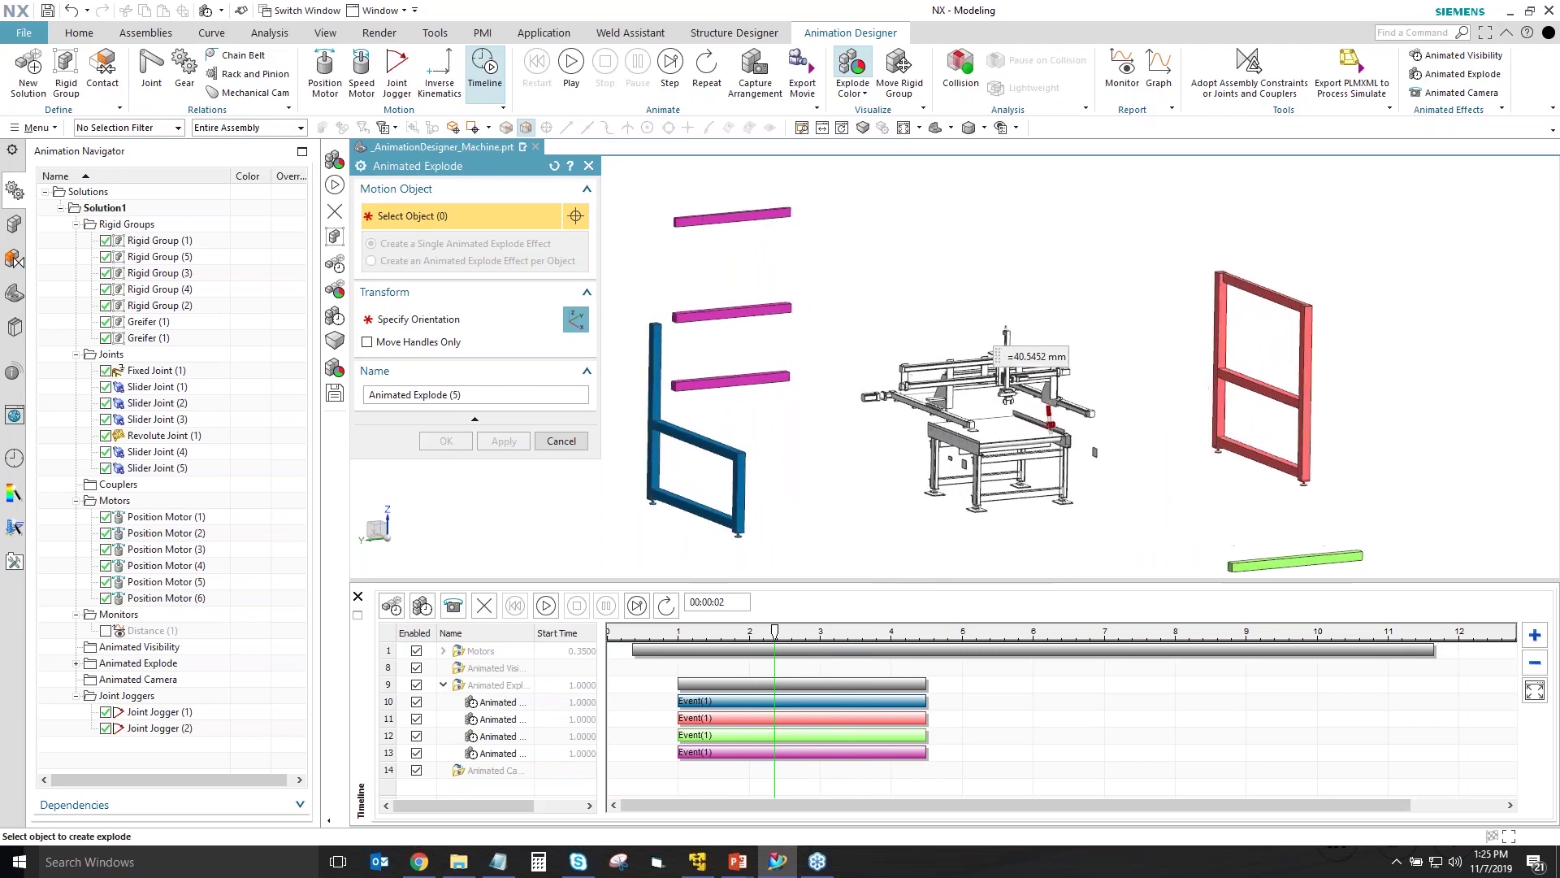
{"action": "scroll", "coordinate": [961, 361], "scroll_direction": "up", "scroll_amount": 2}
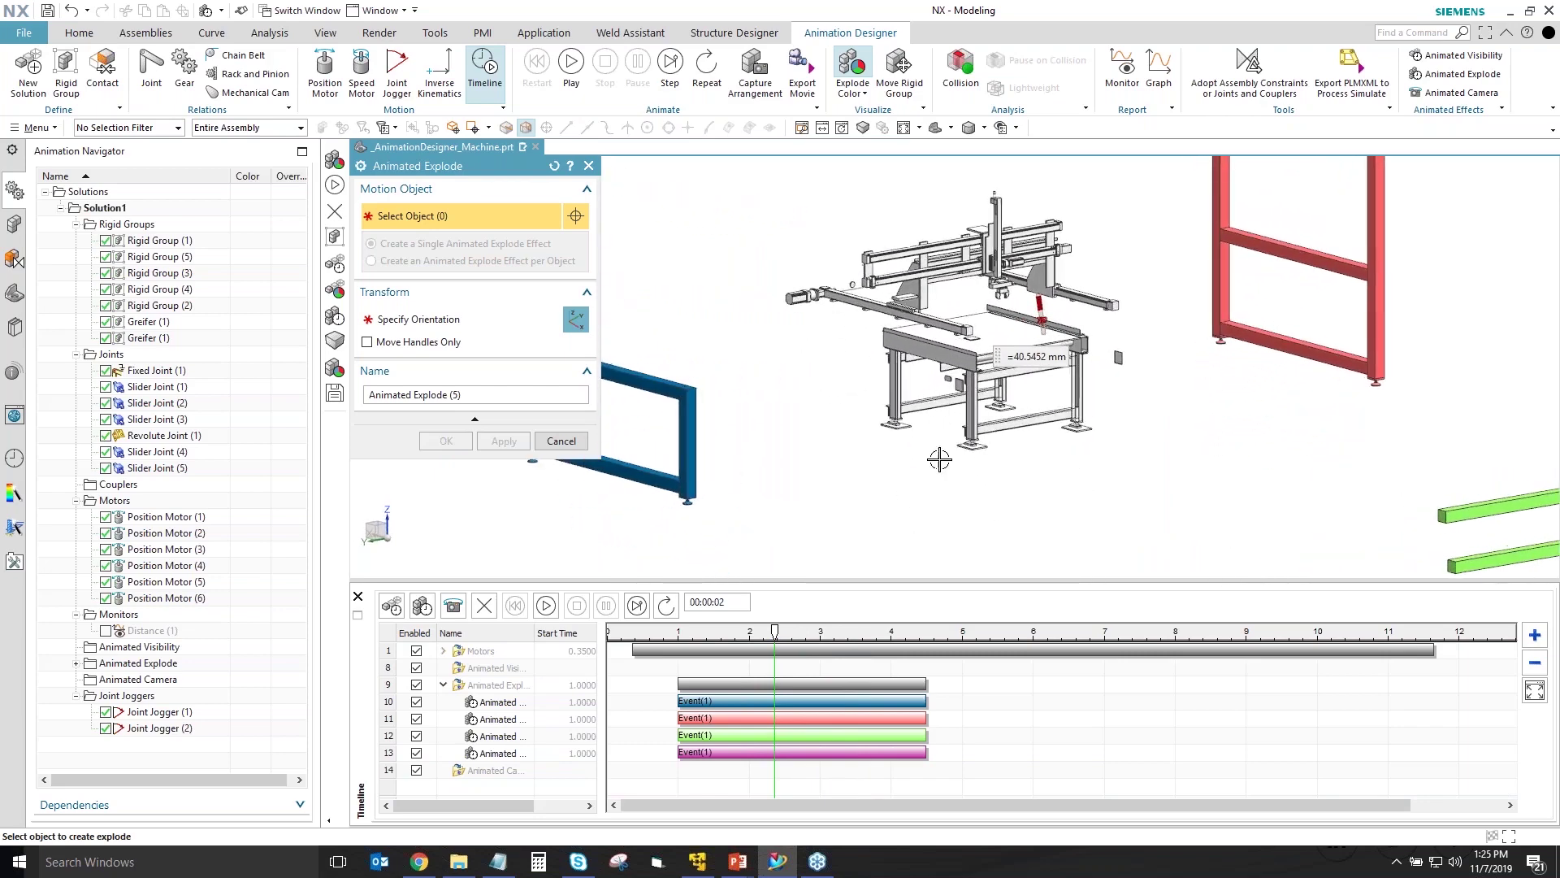
{"action": "left_click", "coordinate": [899, 406]}
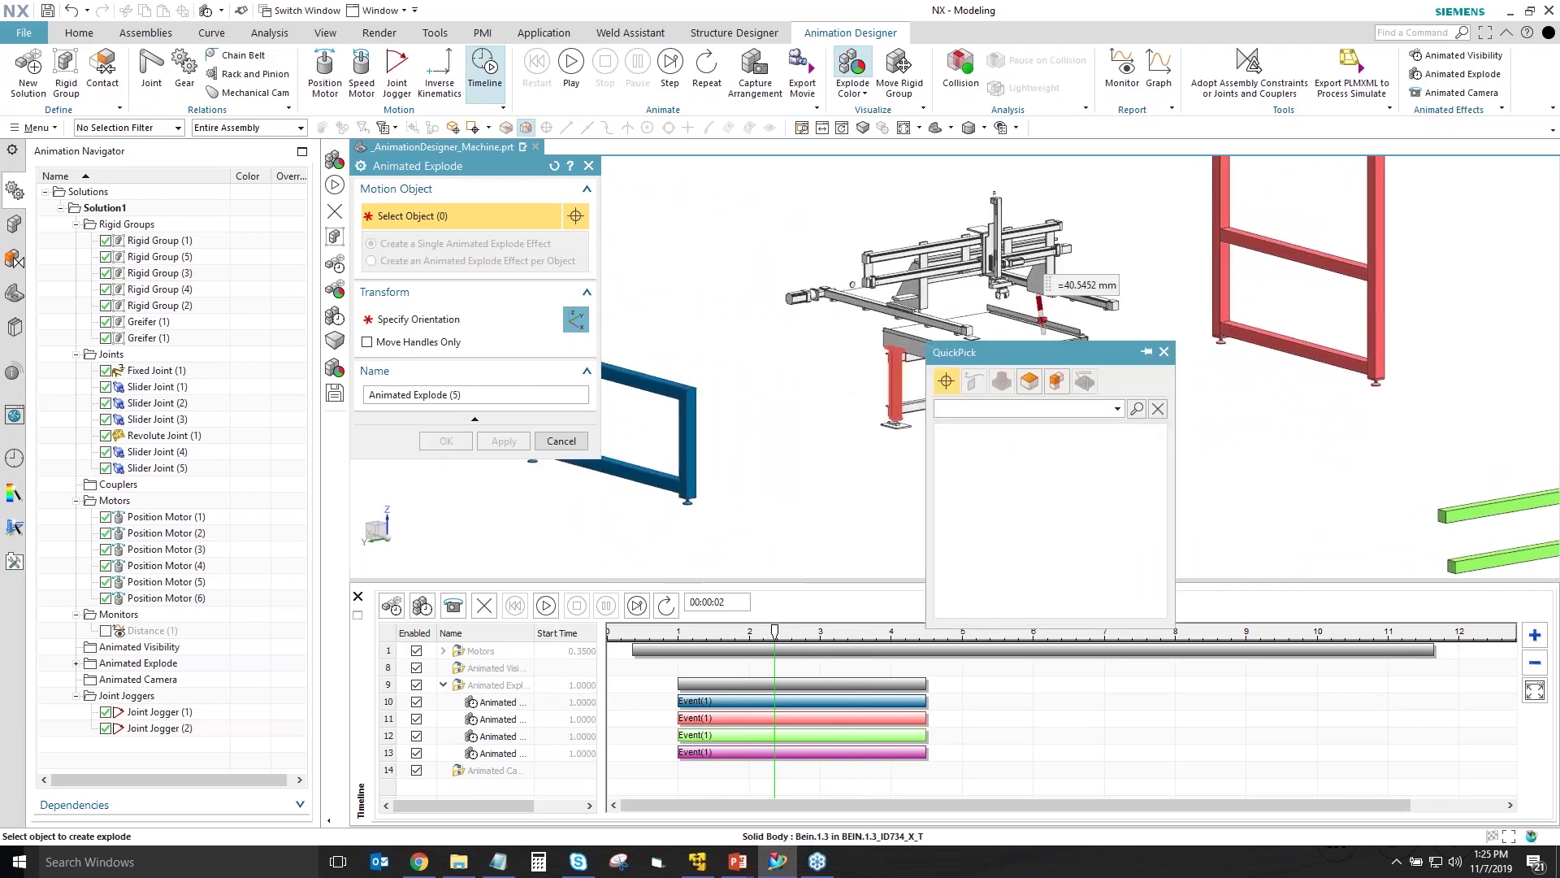
{"action": "left_click", "coordinate": [987, 498]}
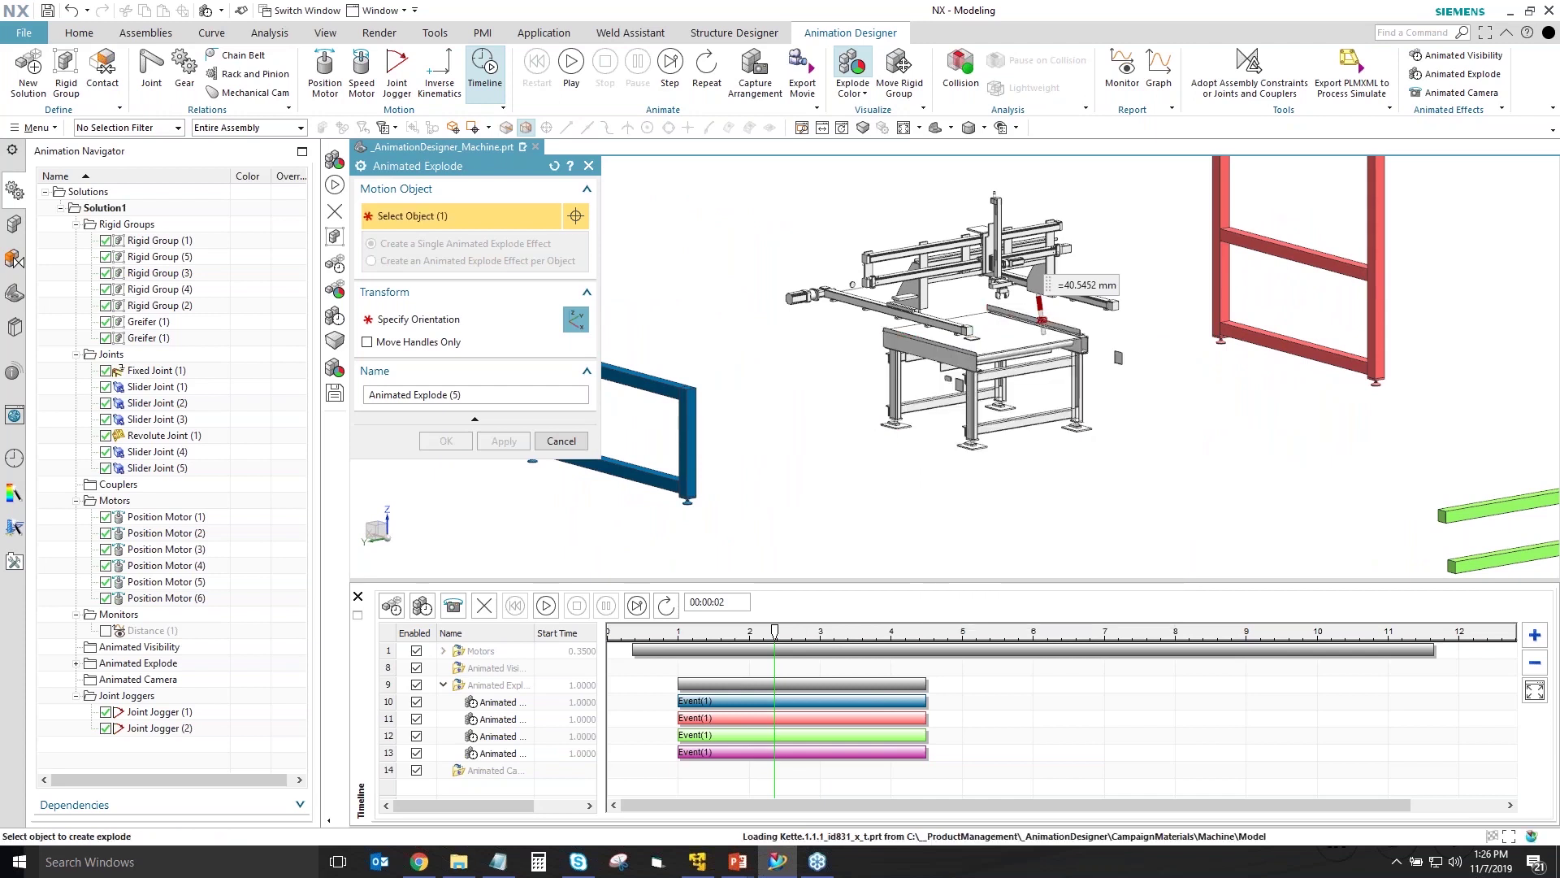
{"action": "left_click", "coordinate": [415, 325]}
{"action": "left_click_drag", "start_coordinate": [939, 333], "coordinate": [1138, 752]}
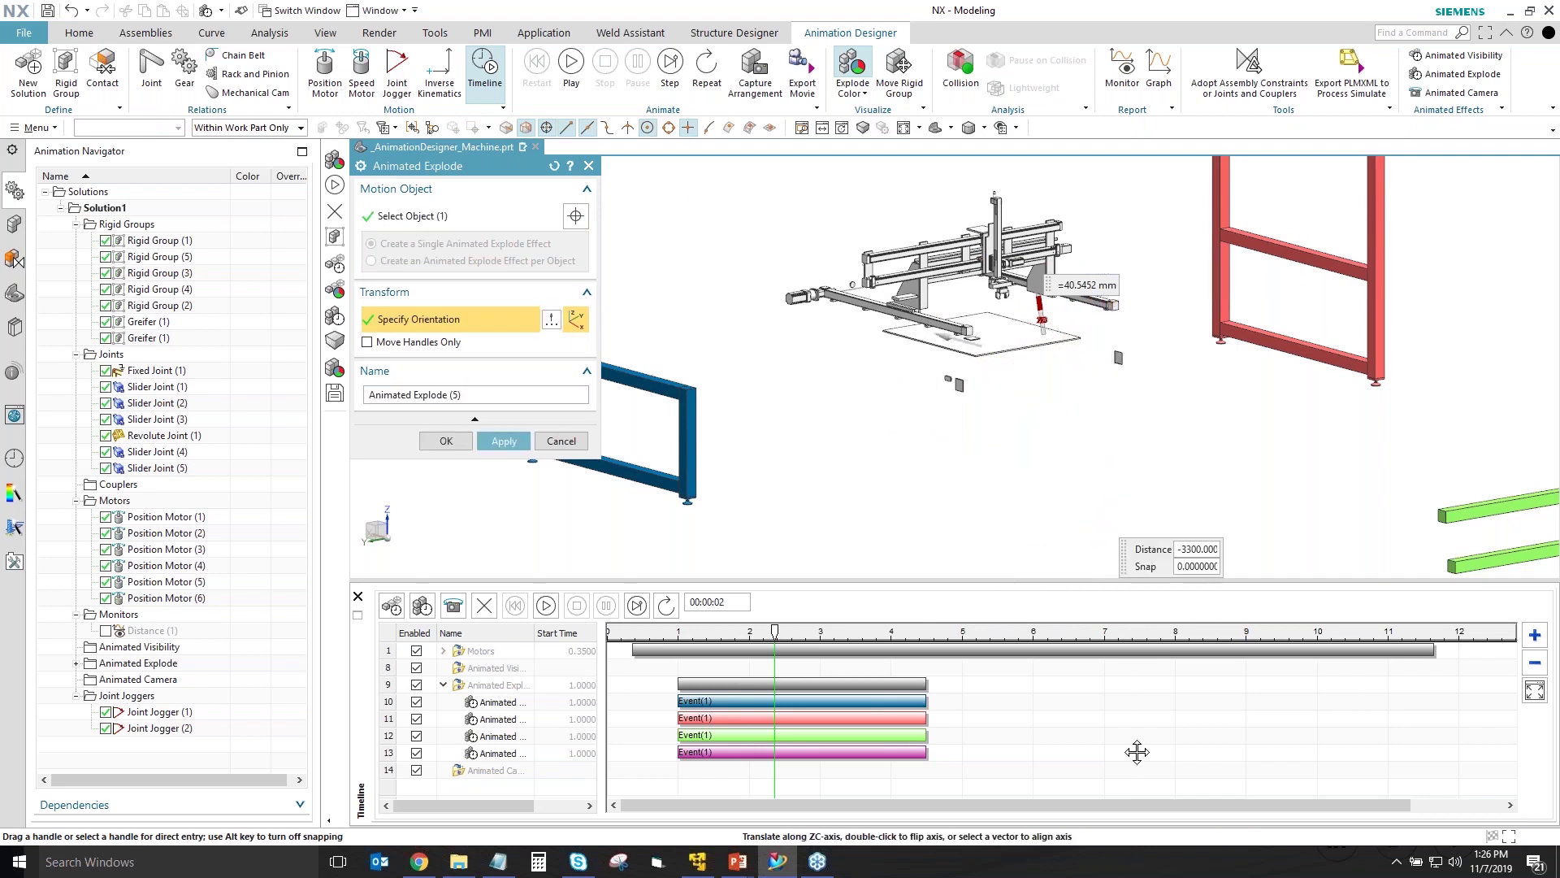
{"action": "left_click", "coordinate": [503, 440]}
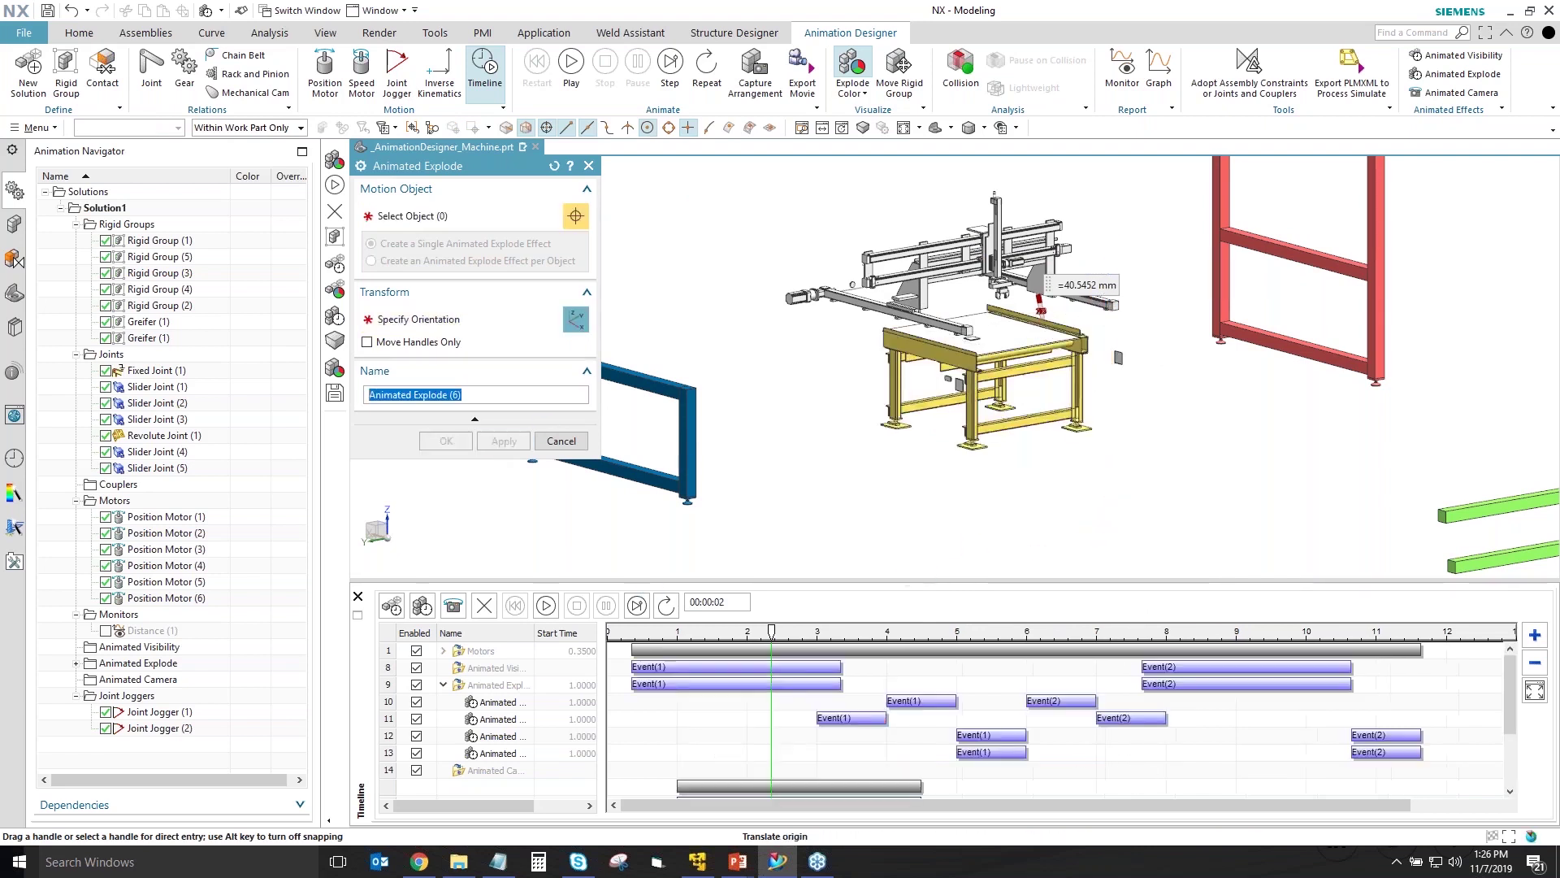
- Starting at about 5 s, create an Animated Explode effect that slides the table plate out, rotates it about YC and lowers it to about Z -4197
{"action": "left_click_drag", "start_coordinate": [774, 631], "coordinate": [961, 642]}
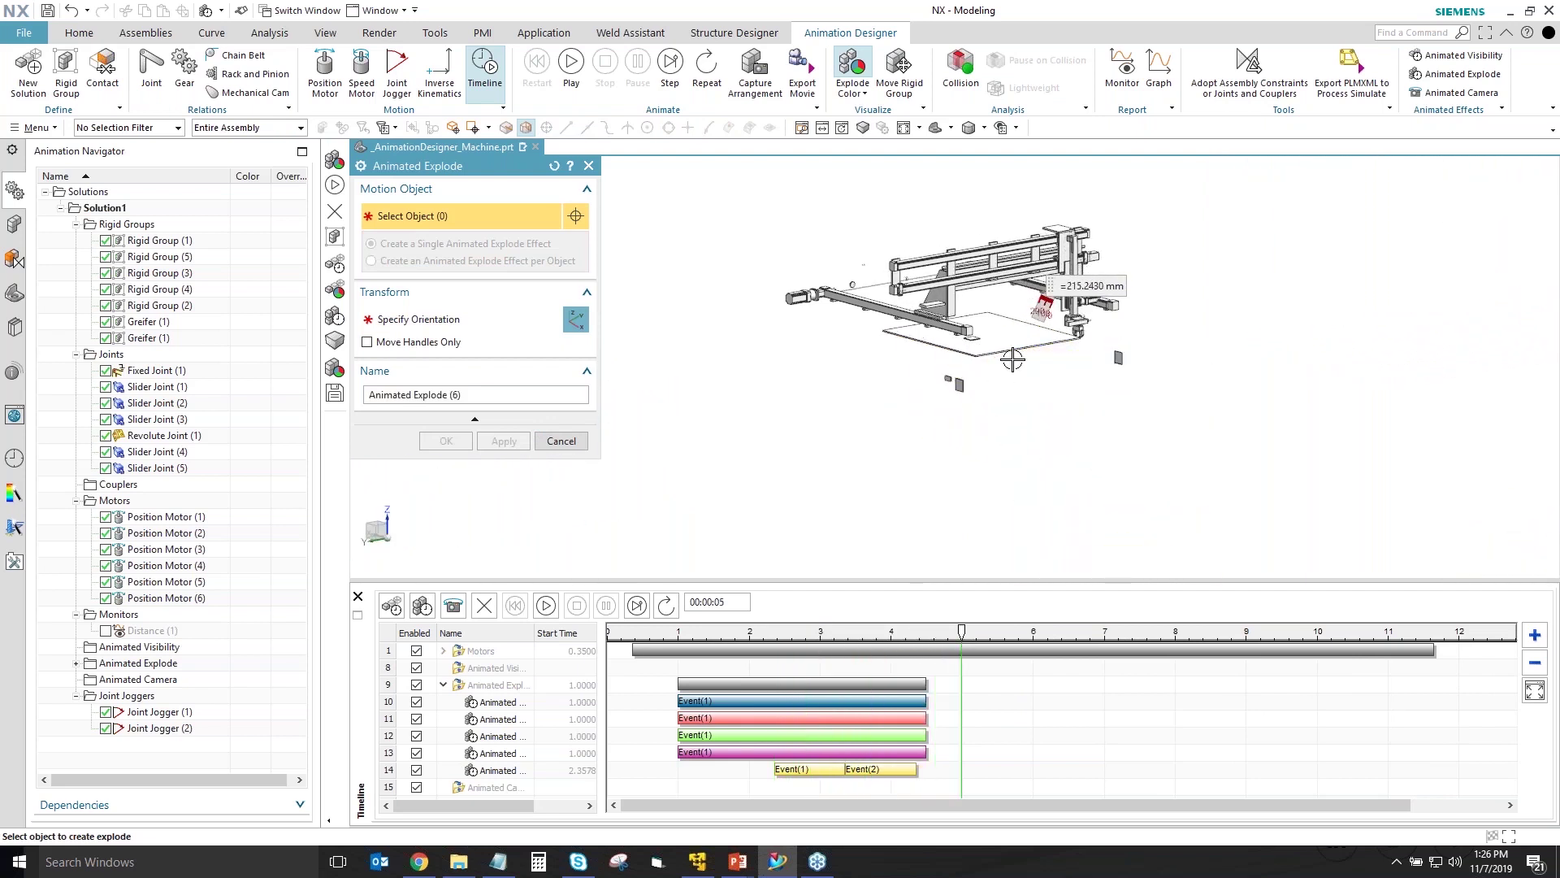
{"action": "left_click", "coordinate": [1012, 358]}
{"action": "left_click", "coordinate": [575, 318]}
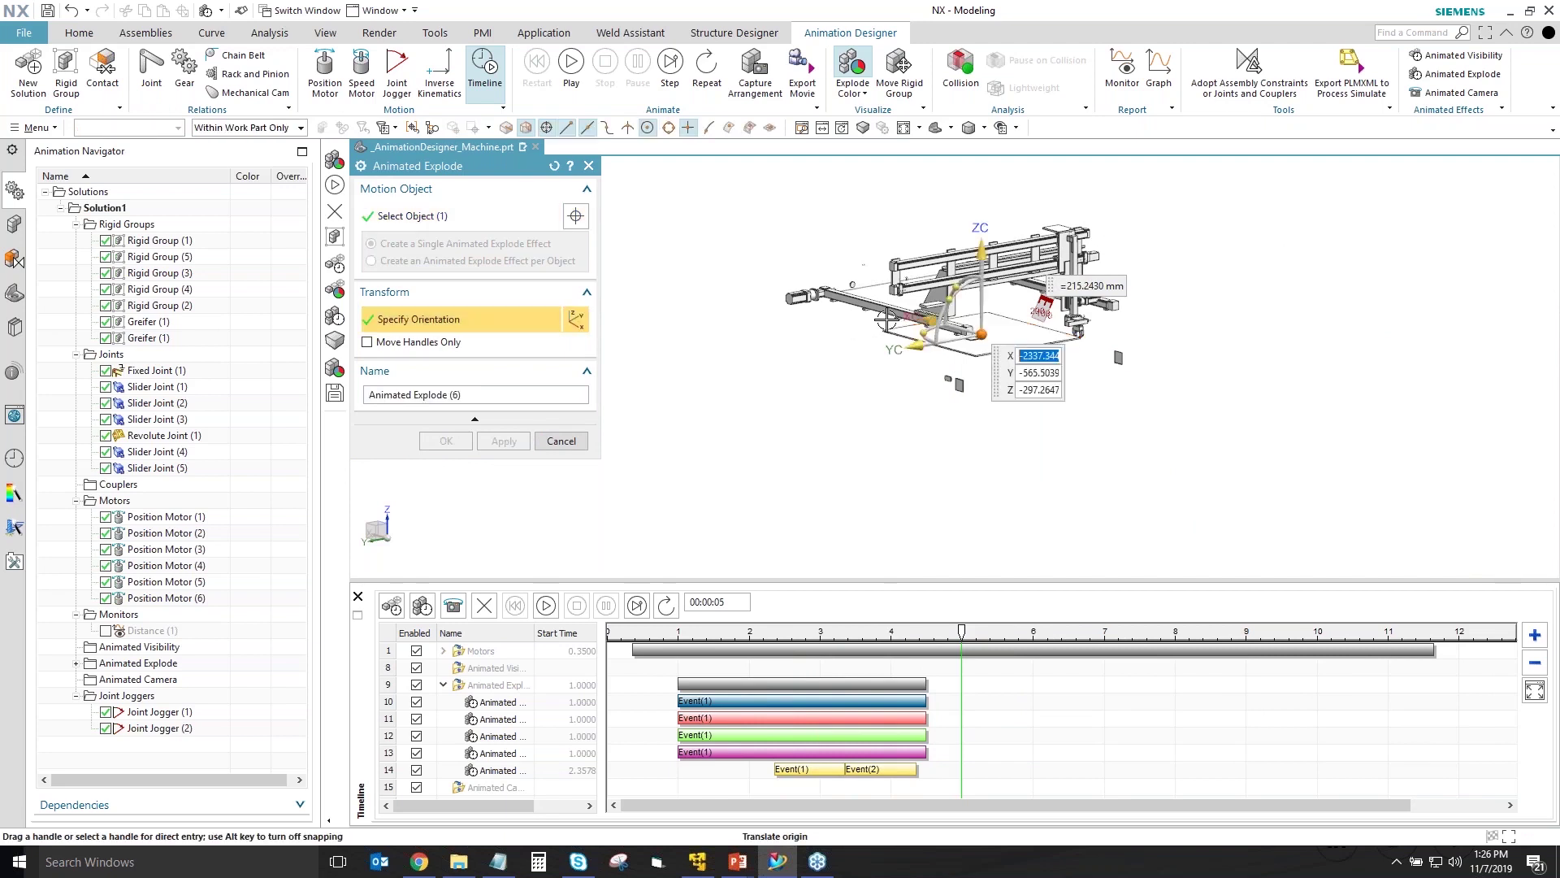
{"action": "left_click_drag", "start_coordinate": [919, 319], "coordinate": [1171, 350]}
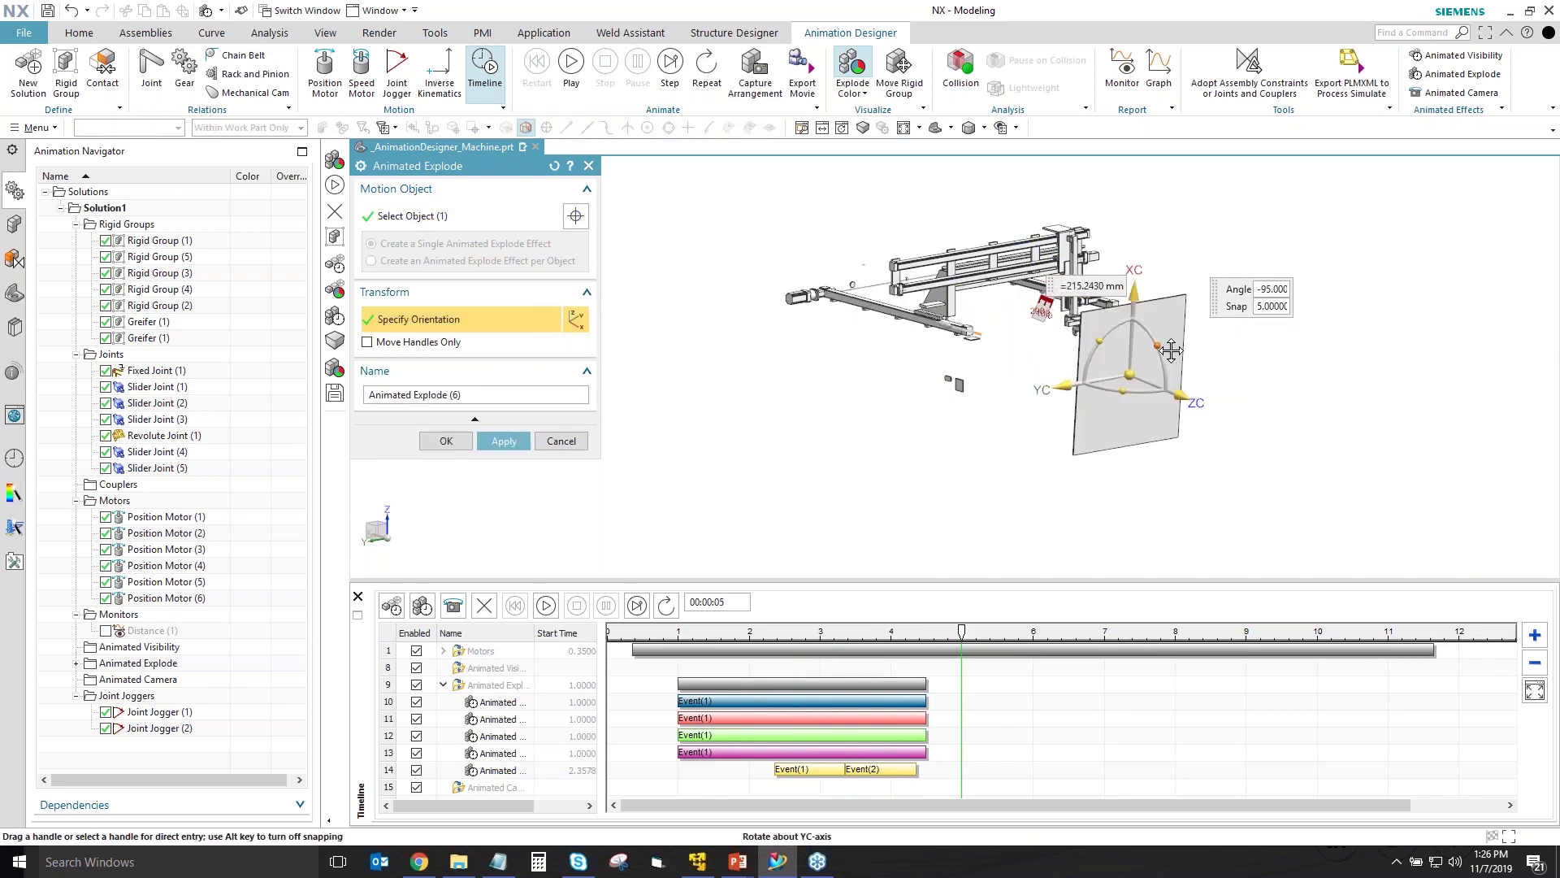
{"action": "left_click_drag", "start_coordinate": [1134, 292], "coordinate": [1080, 380]}
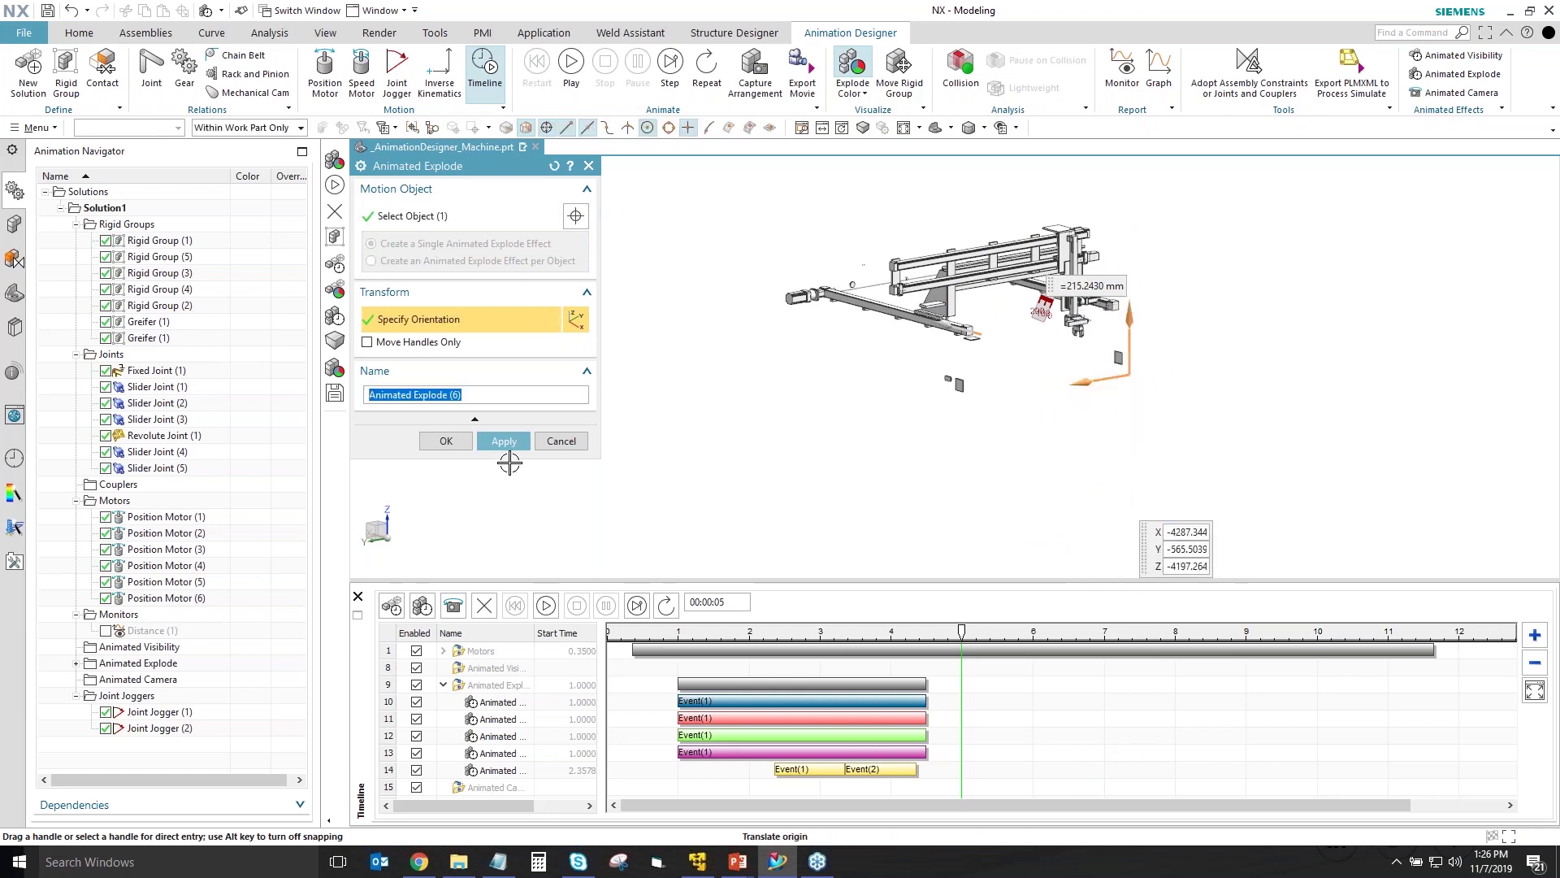
{"action": "left_click", "coordinate": [446, 440]}
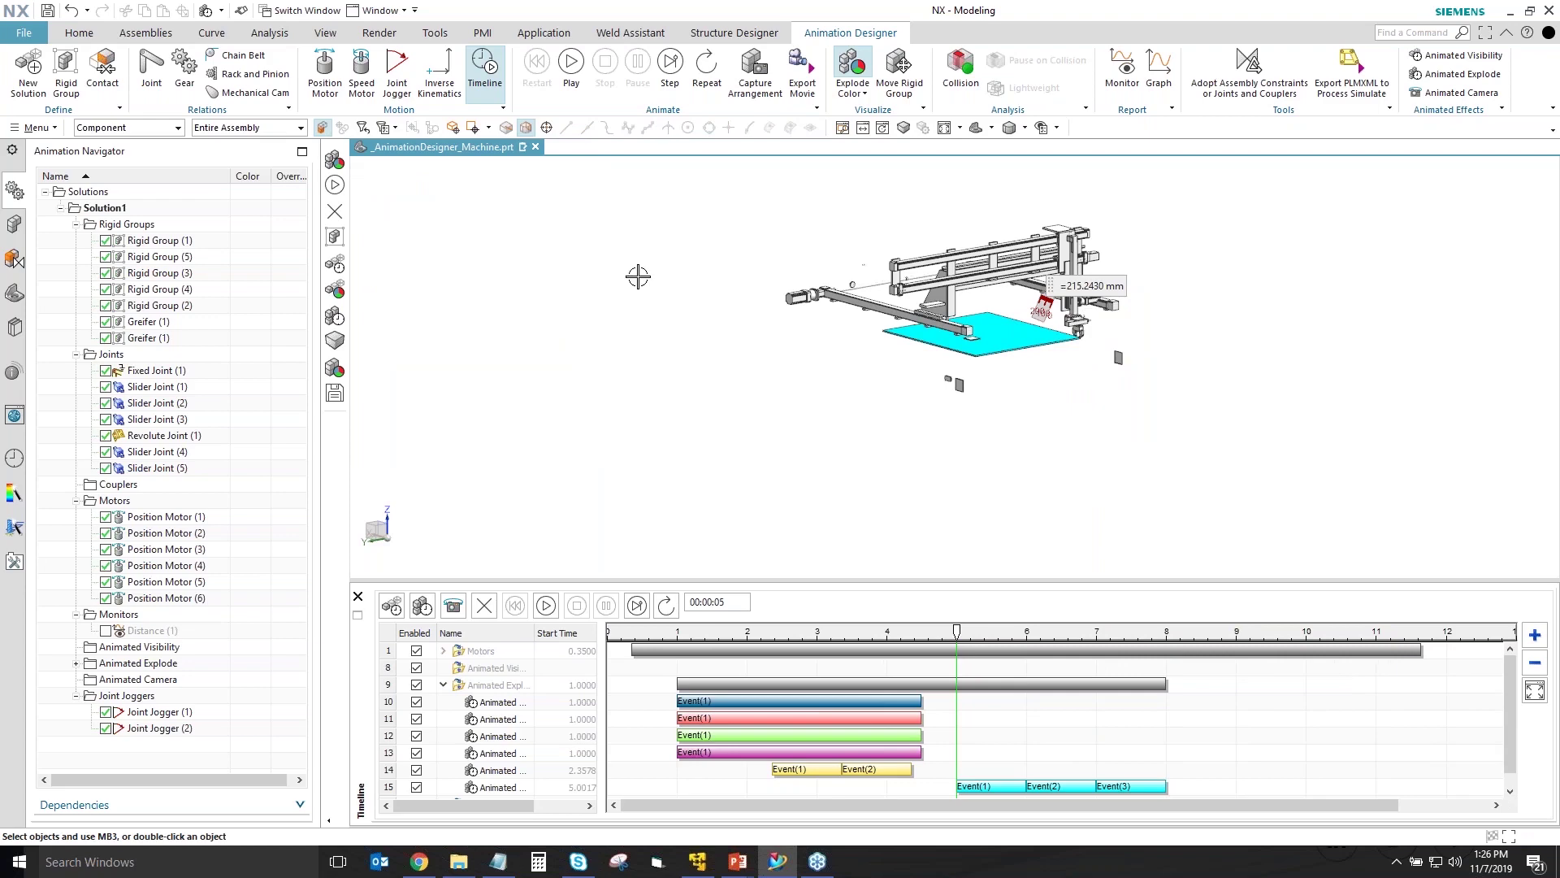
- Play back the explode animation and extend the second event of the table frame's explode effect to about 5.5 s
{"action": "left_click", "coordinate": [574, 65]}
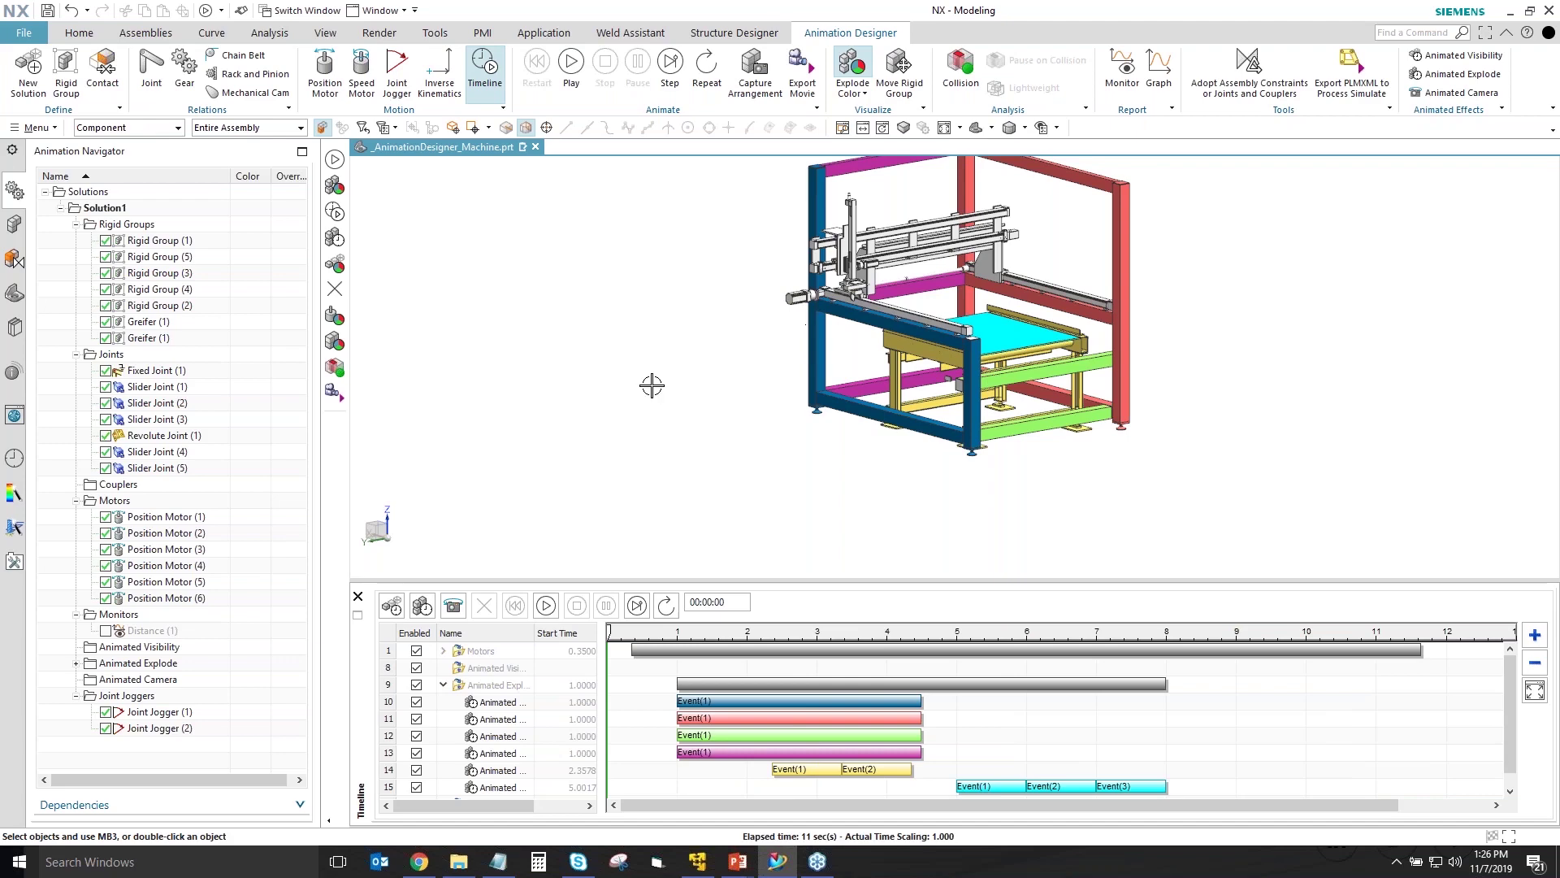
{"action": "key", "text": "Home"}
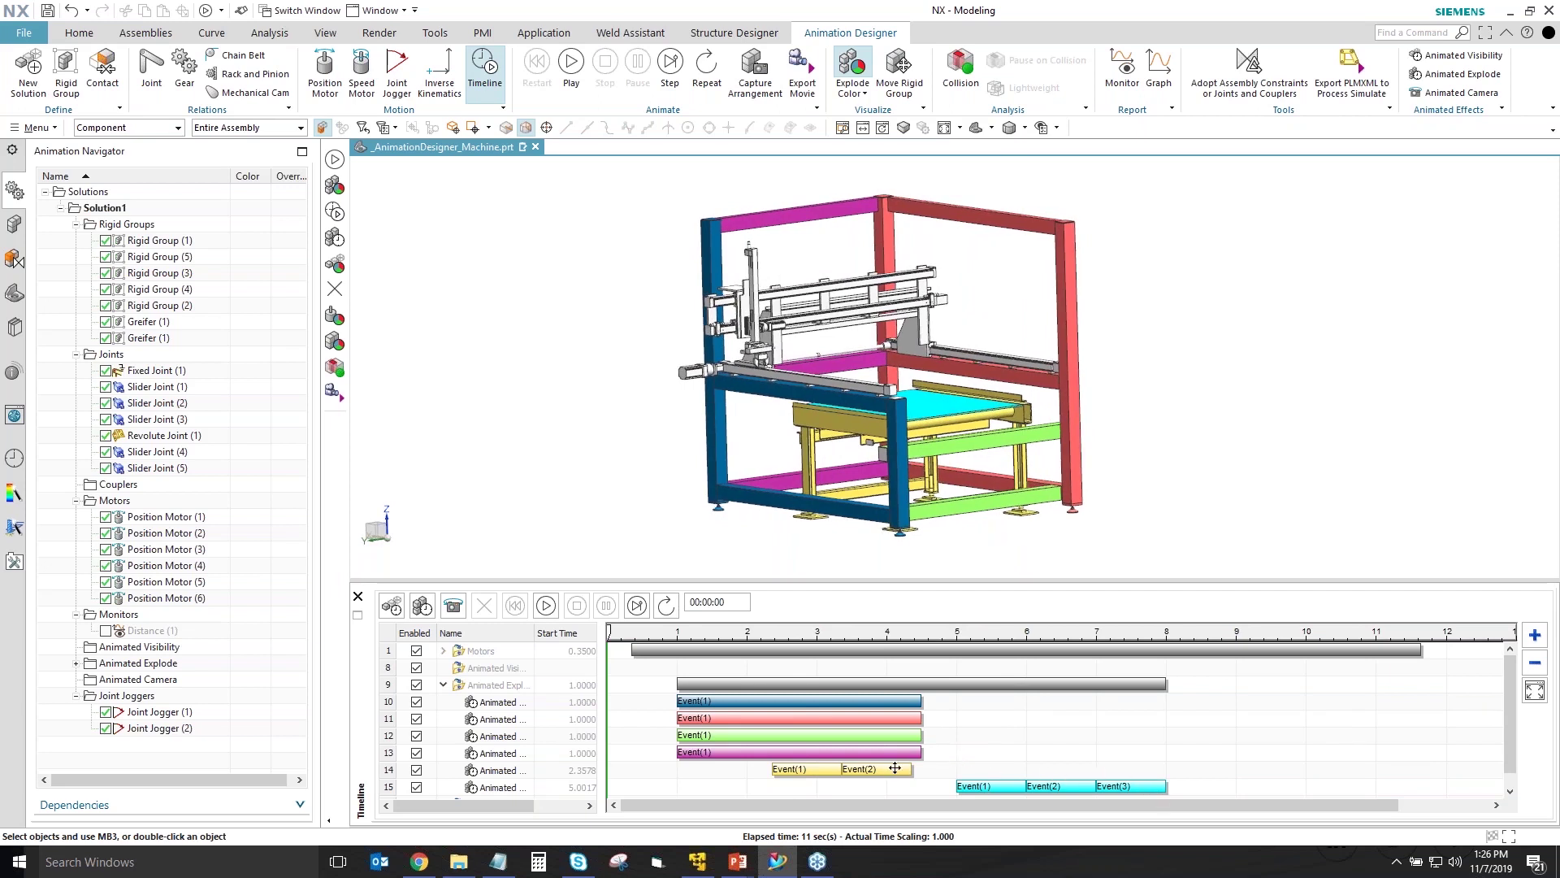
{"action": "left_click_drag", "start_coordinate": [914, 768], "coordinate": [992, 769]}
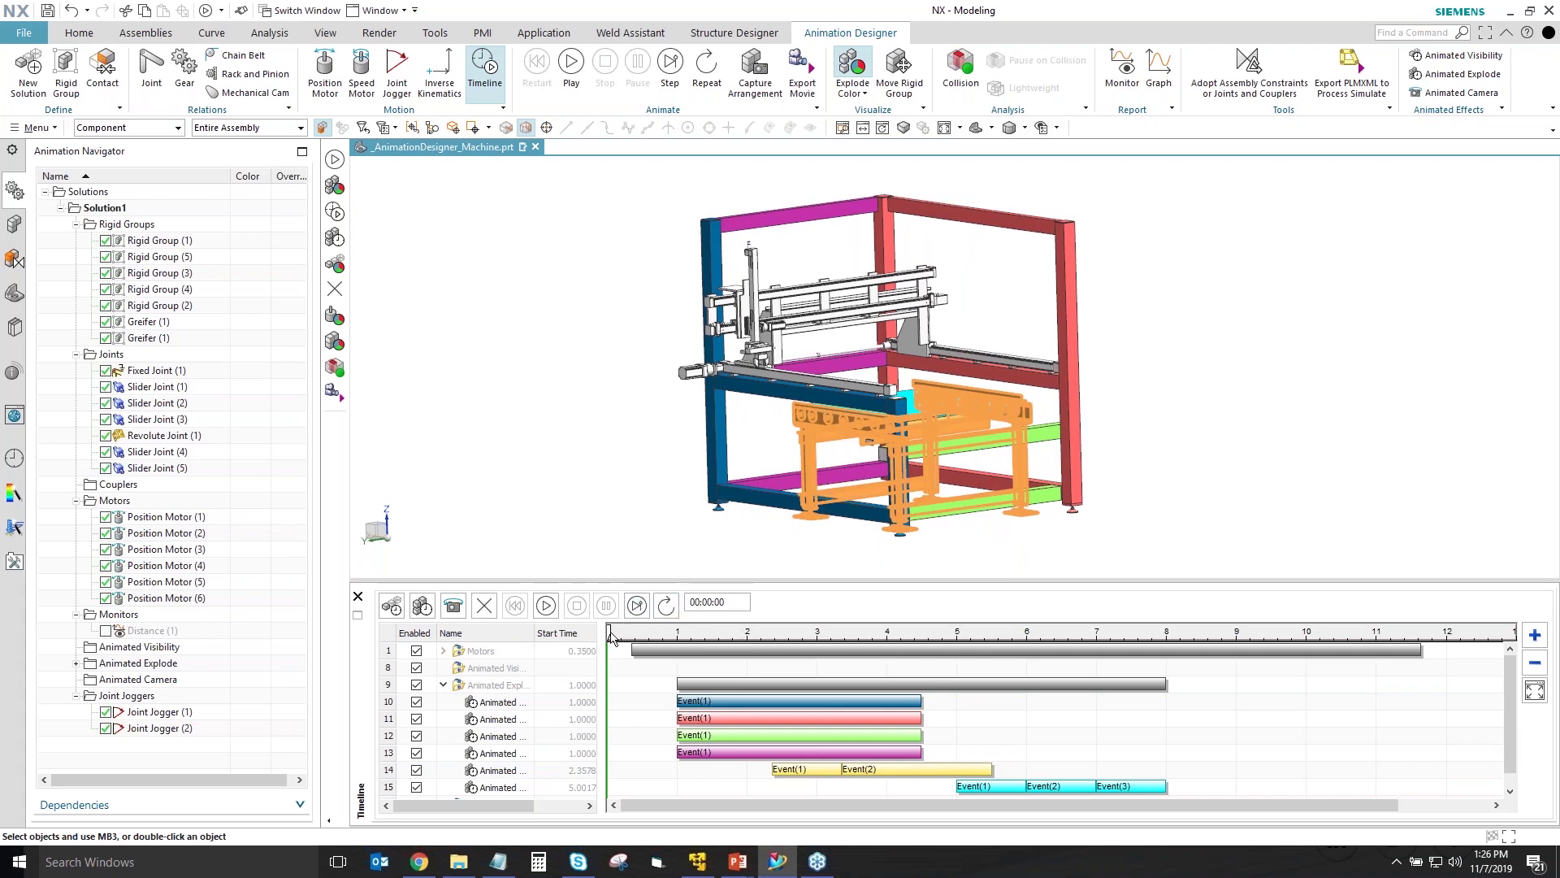
{"action": "left_click_drag", "start_coordinate": [668, 628], "coordinate": [602, 665]}
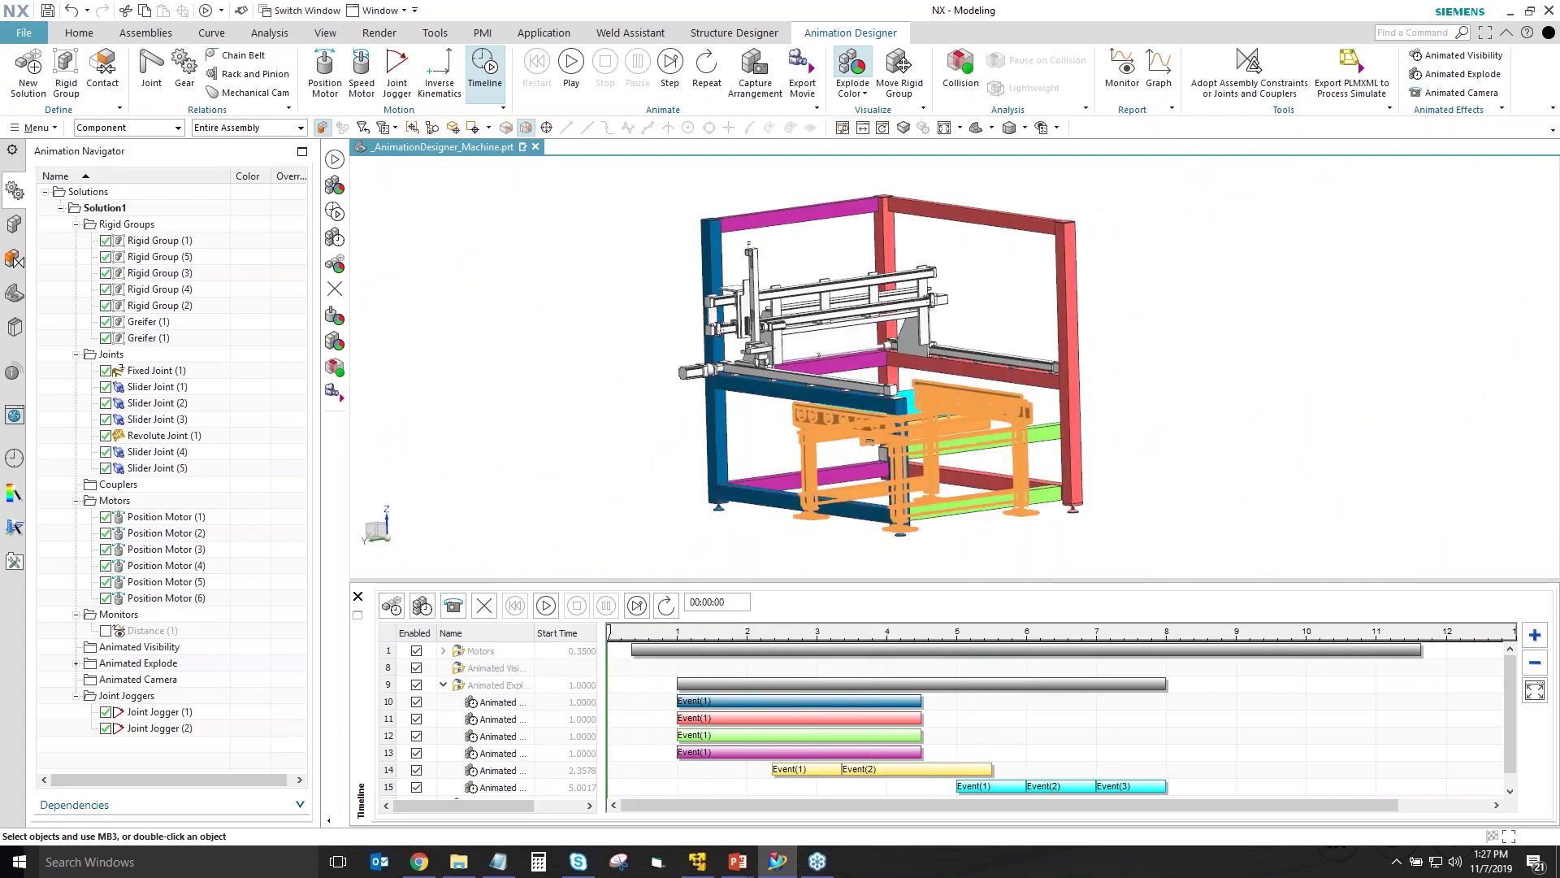
- Switch to Visibility Color, create an Animated Visibility effect for the entire GESTELL machine frame, and extend its event to about 4 s
{"action": "left_click", "coordinate": [866, 95]}
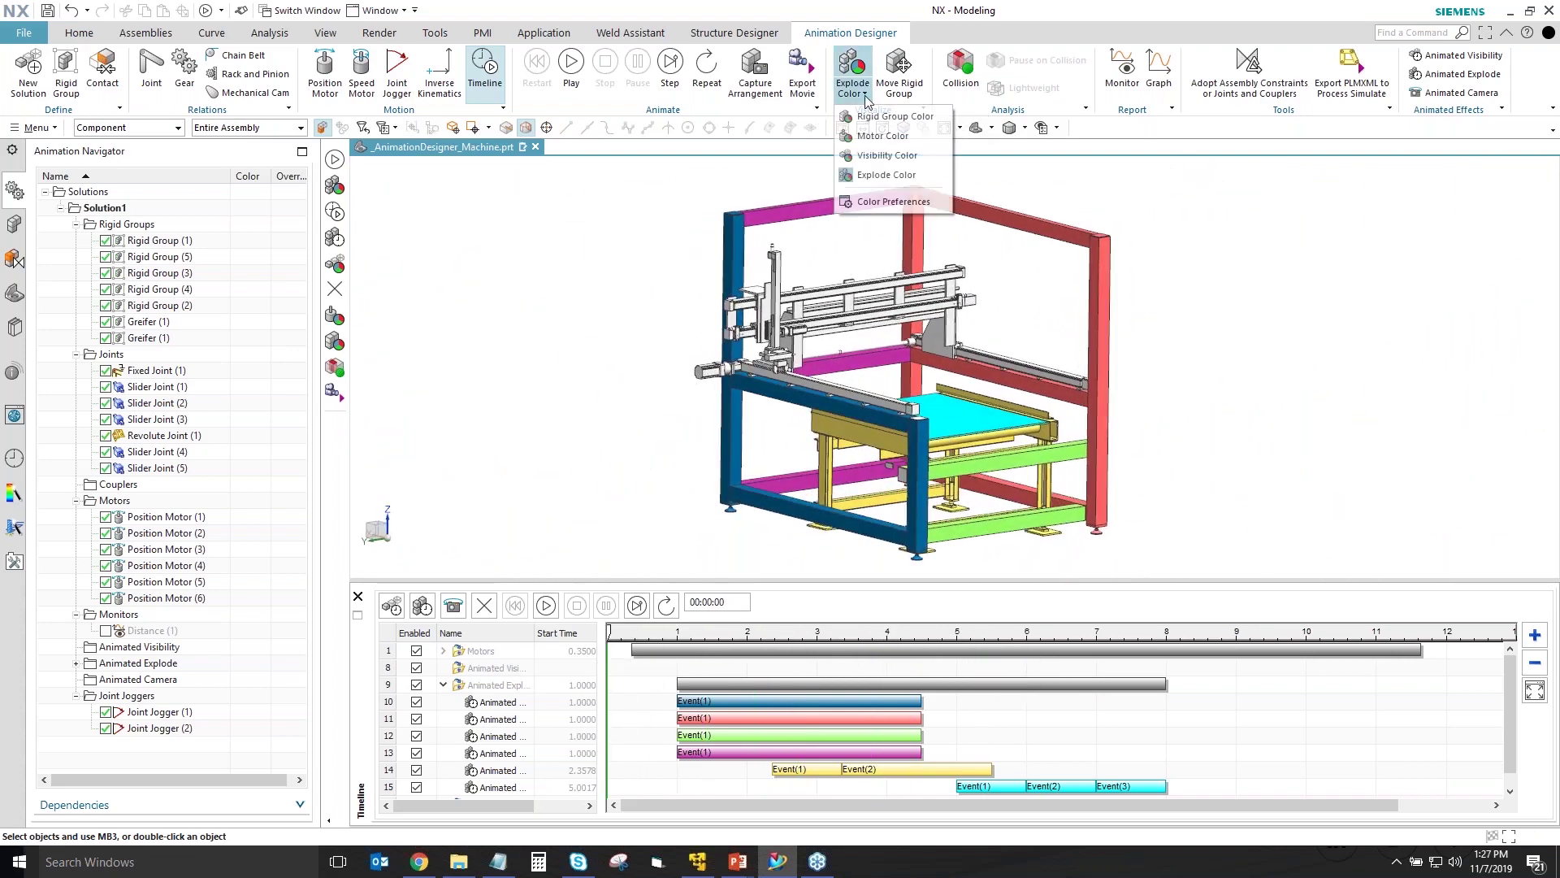
{"action": "left_click", "coordinate": [874, 156]}
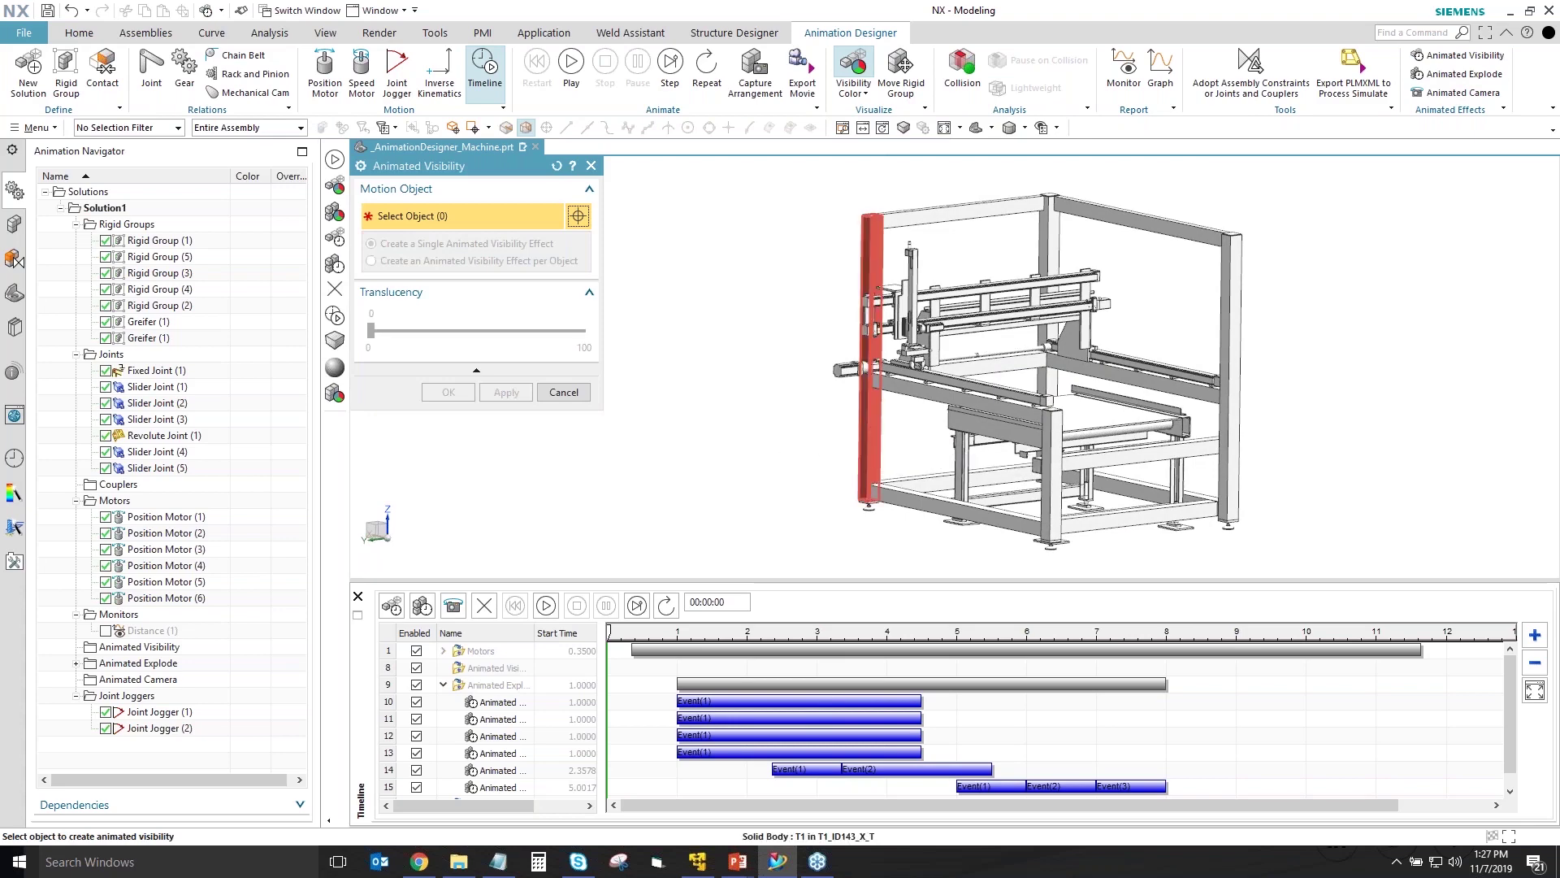
{"action": "left_click", "coordinate": [878, 435]}
{"action": "left_click", "coordinate": [943, 498]}
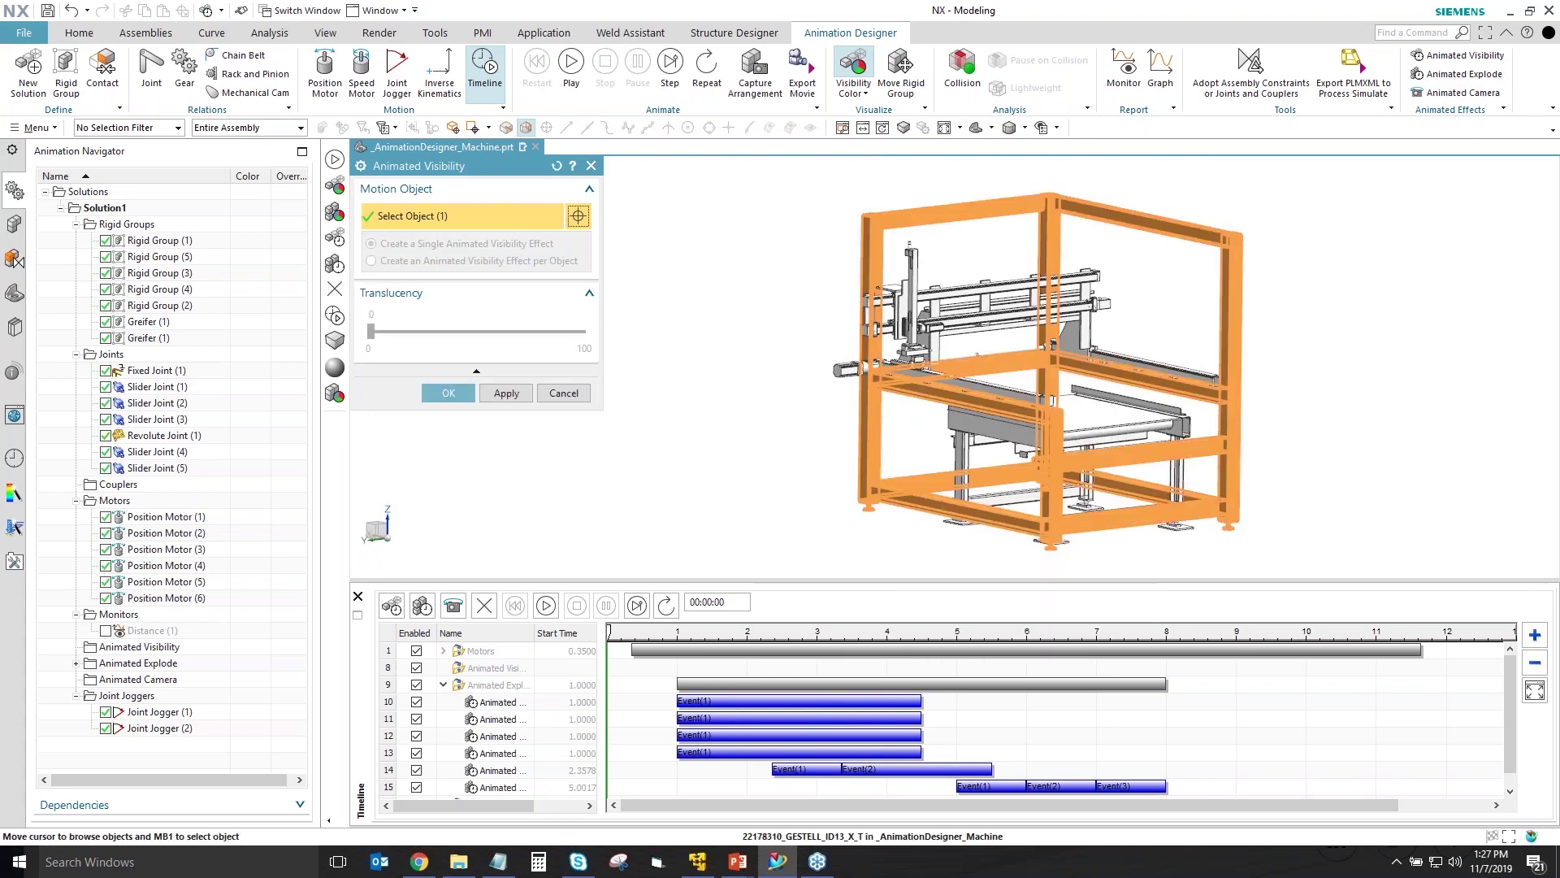
{"action": "left_click", "coordinate": [500, 395]}
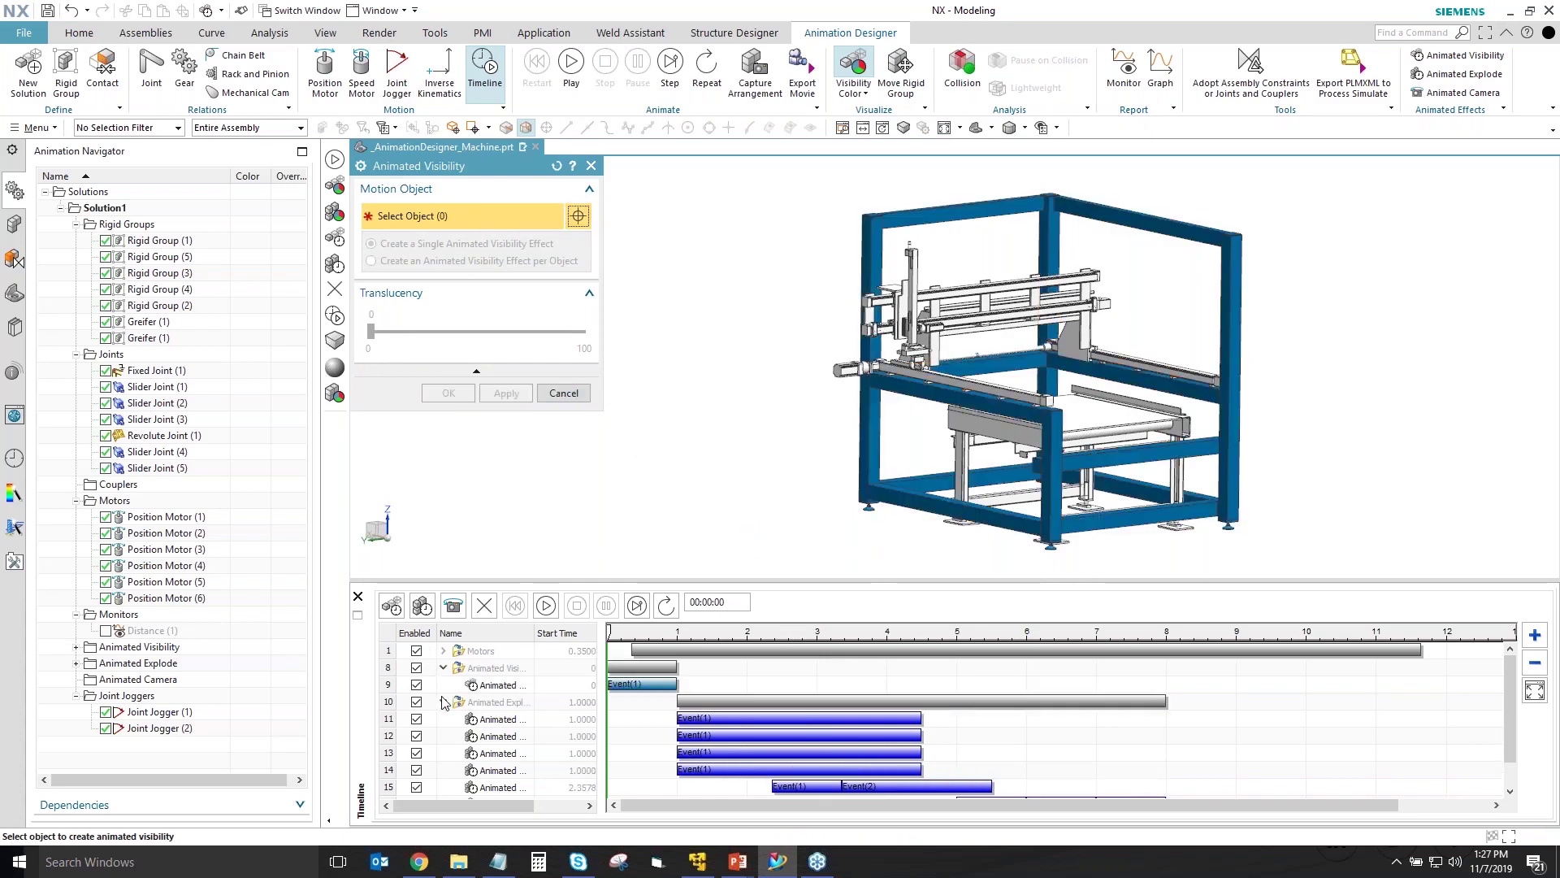
{"action": "left_click", "coordinate": [444, 702]}
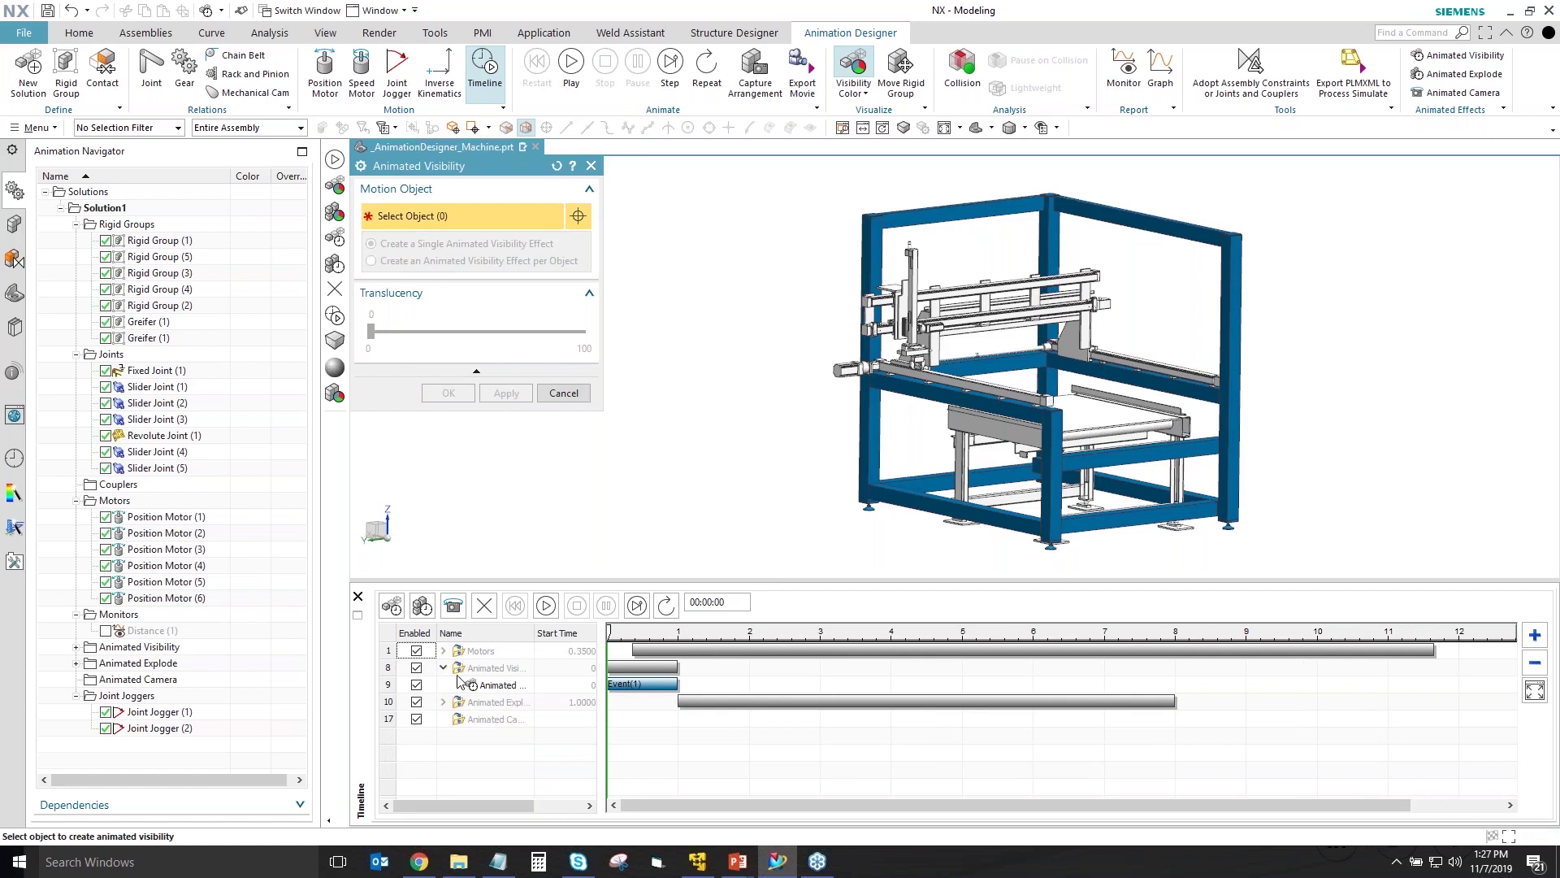
{"action": "left_click_drag", "start_coordinate": [680, 686], "coordinate": [891, 685]}
- Create an Animated Visibility effect for the UMGEBUNG_ID661_X_T table subassembly, starting at about 2.2 s
{"action": "left_click_drag", "start_coordinate": [613, 636], "coordinate": [762, 667]}
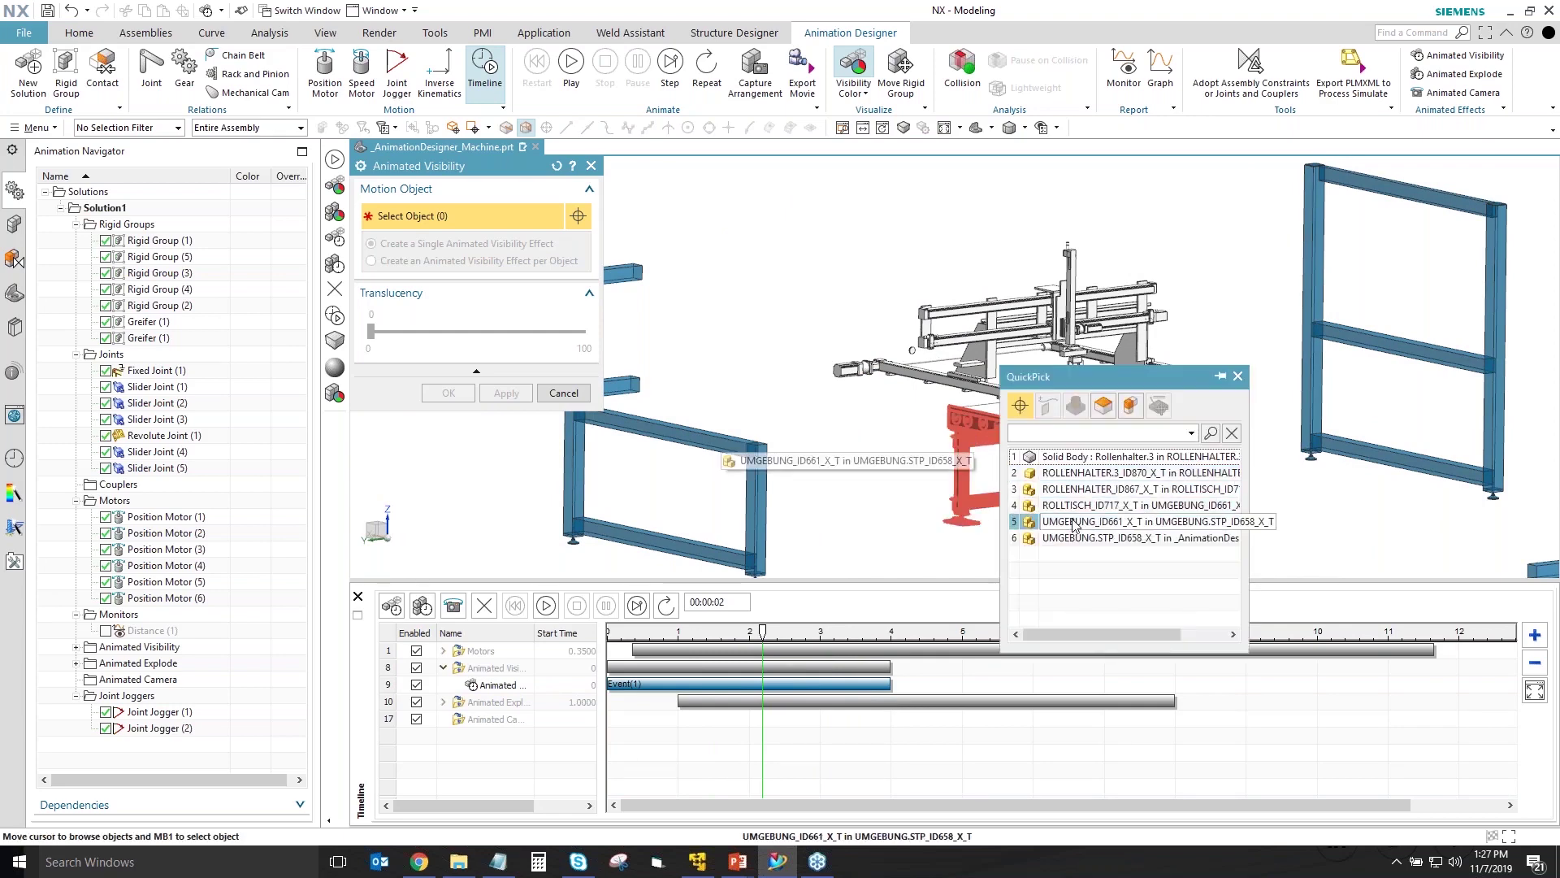
{"action": "left_click", "coordinate": [1073, 522]}
{"action": "left_click", "coordinate": [506, 393]}
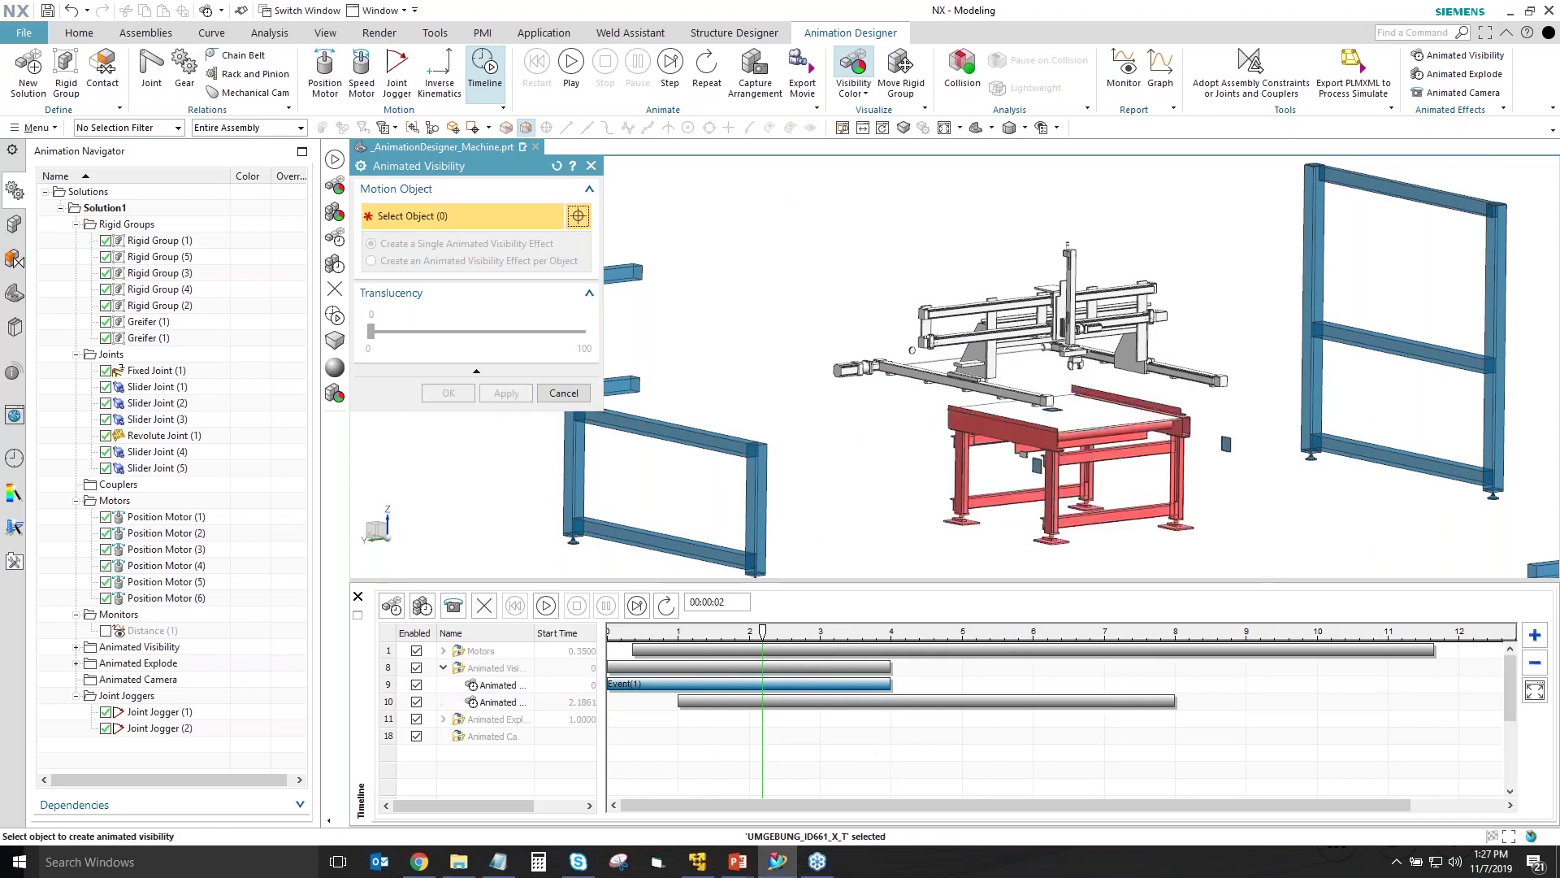
- Extend the table subassembly's visibility event to about 5.6 s and create an Animated Visibility effect for the table plate from about 5 to 8 s
{"action": "left_click_drag", "start_coordinate": [835, 700], "coordinate": [1004, 700]}
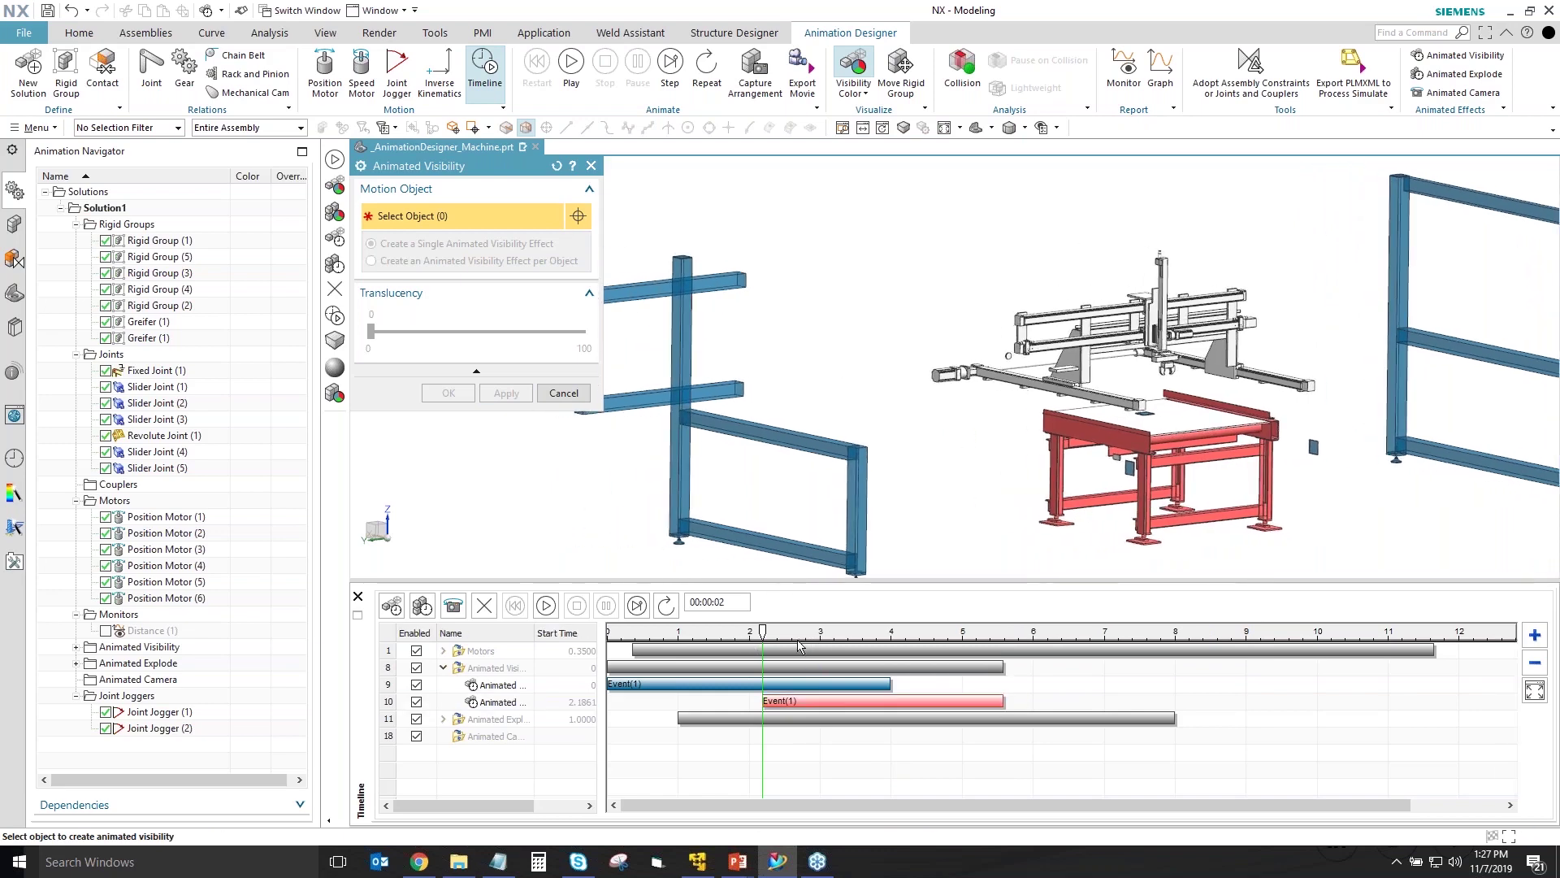
{"action": "left_click_drag", "start_coordinate": [763, 637], "coordinate": [963, 663]}
{"action": "left_click", "coordinate": [1215, 436]}
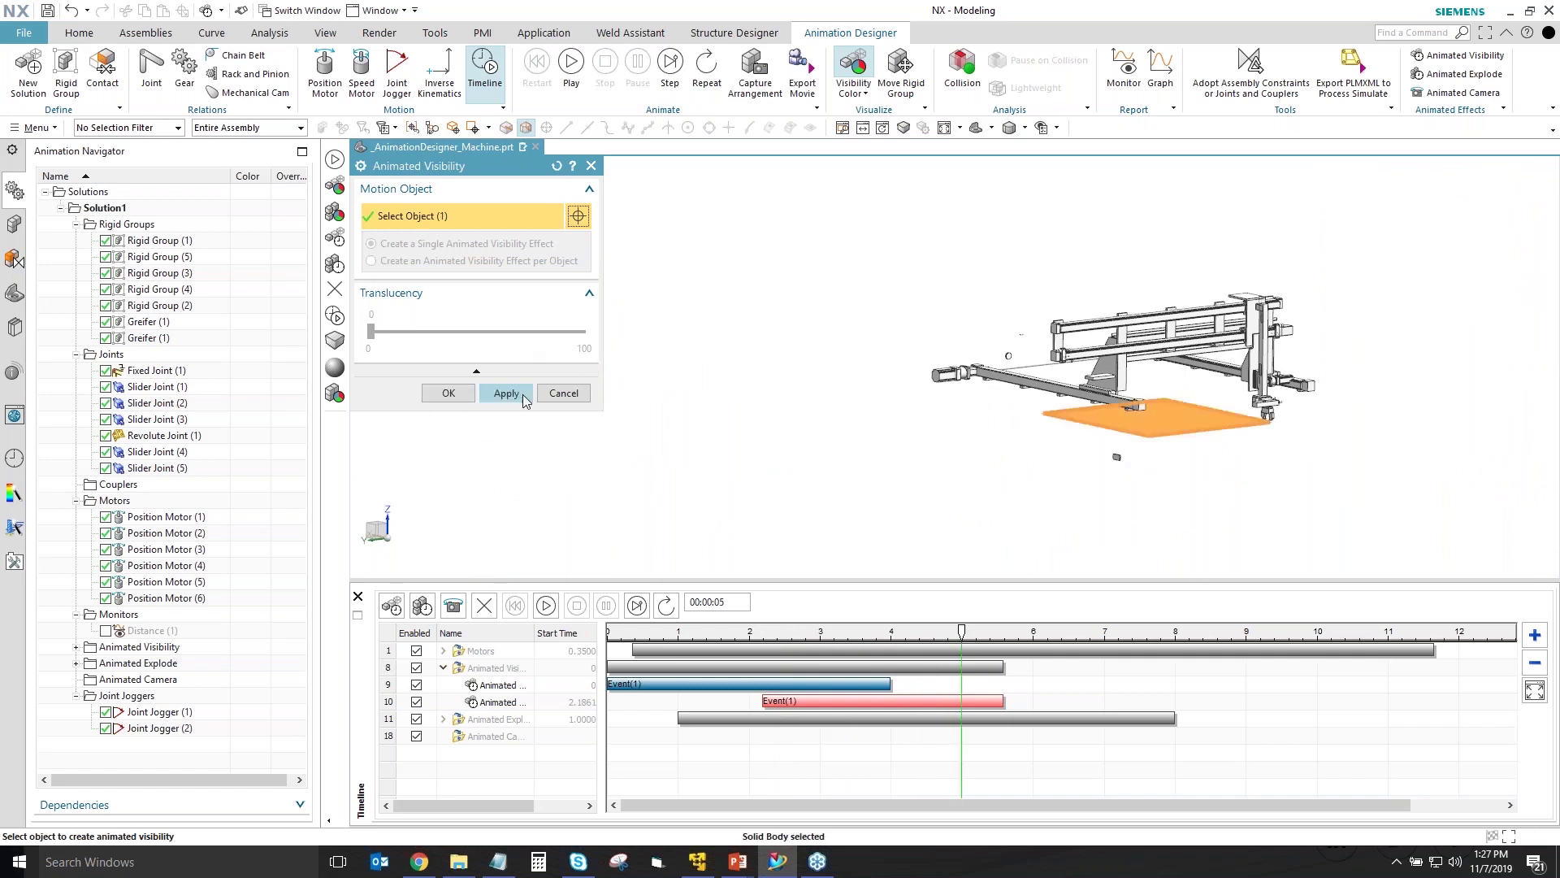
{"action": "left_click", "coordinate": [506, 393]}
{"action": "left_click_drag", "start_coordinate": [1040, 715], "coordinate": [1176, 717]}
- Create an Animated Visibility effect for Rigid Group (3), starting at about 8.1 s and ending at about 10.6 s
{"action": "left_click_drag", "start_coordinate": [967, 644], "coordinate": [1183, 640]}
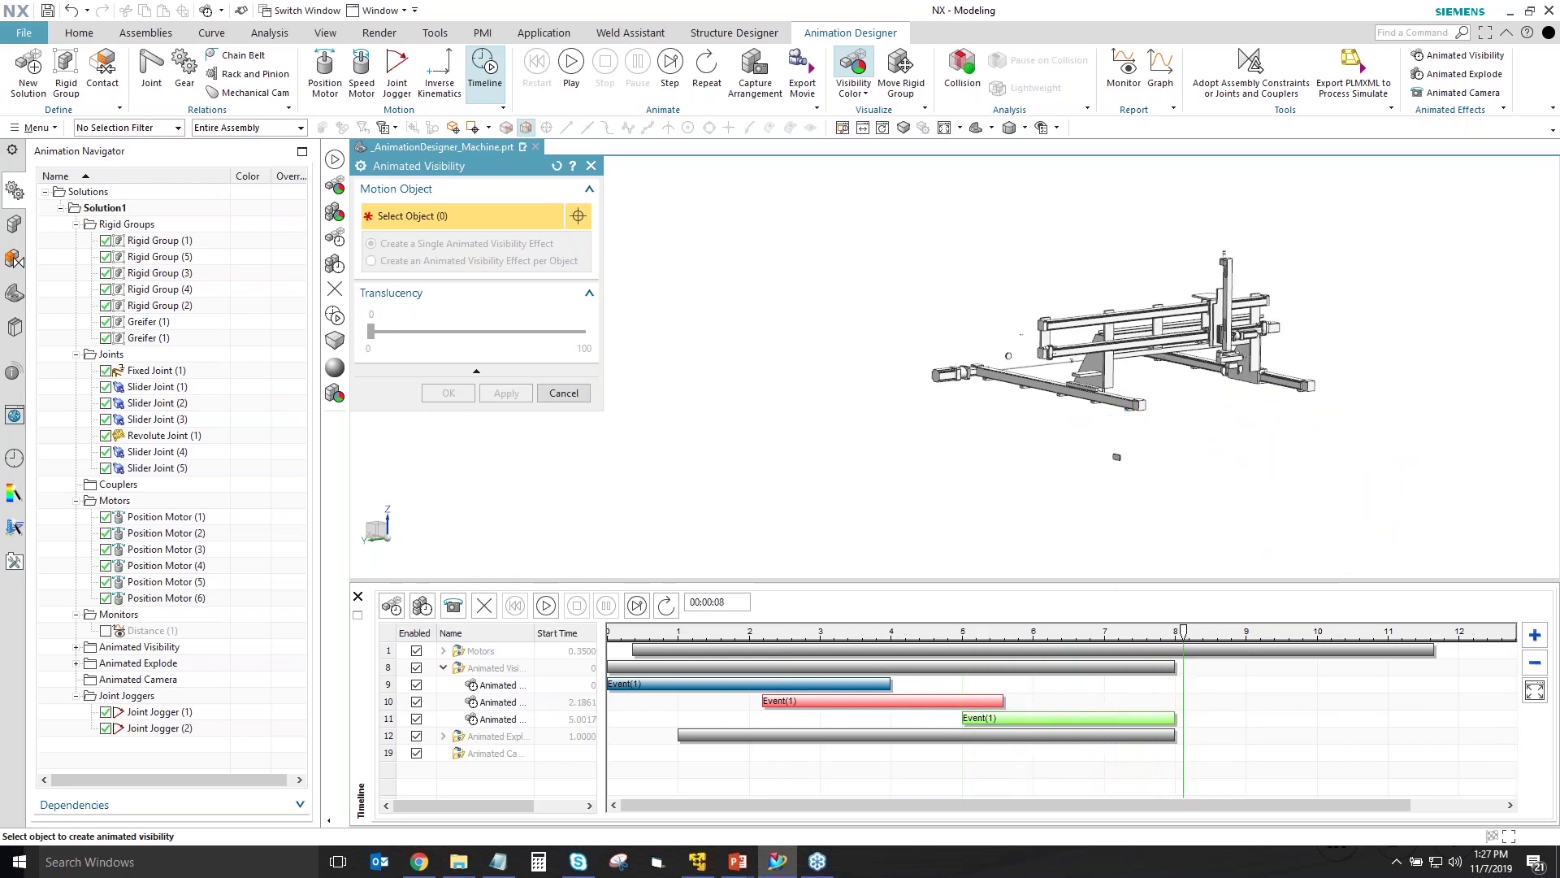
{"action": "left_click", "coordinate": [1127, 333]}
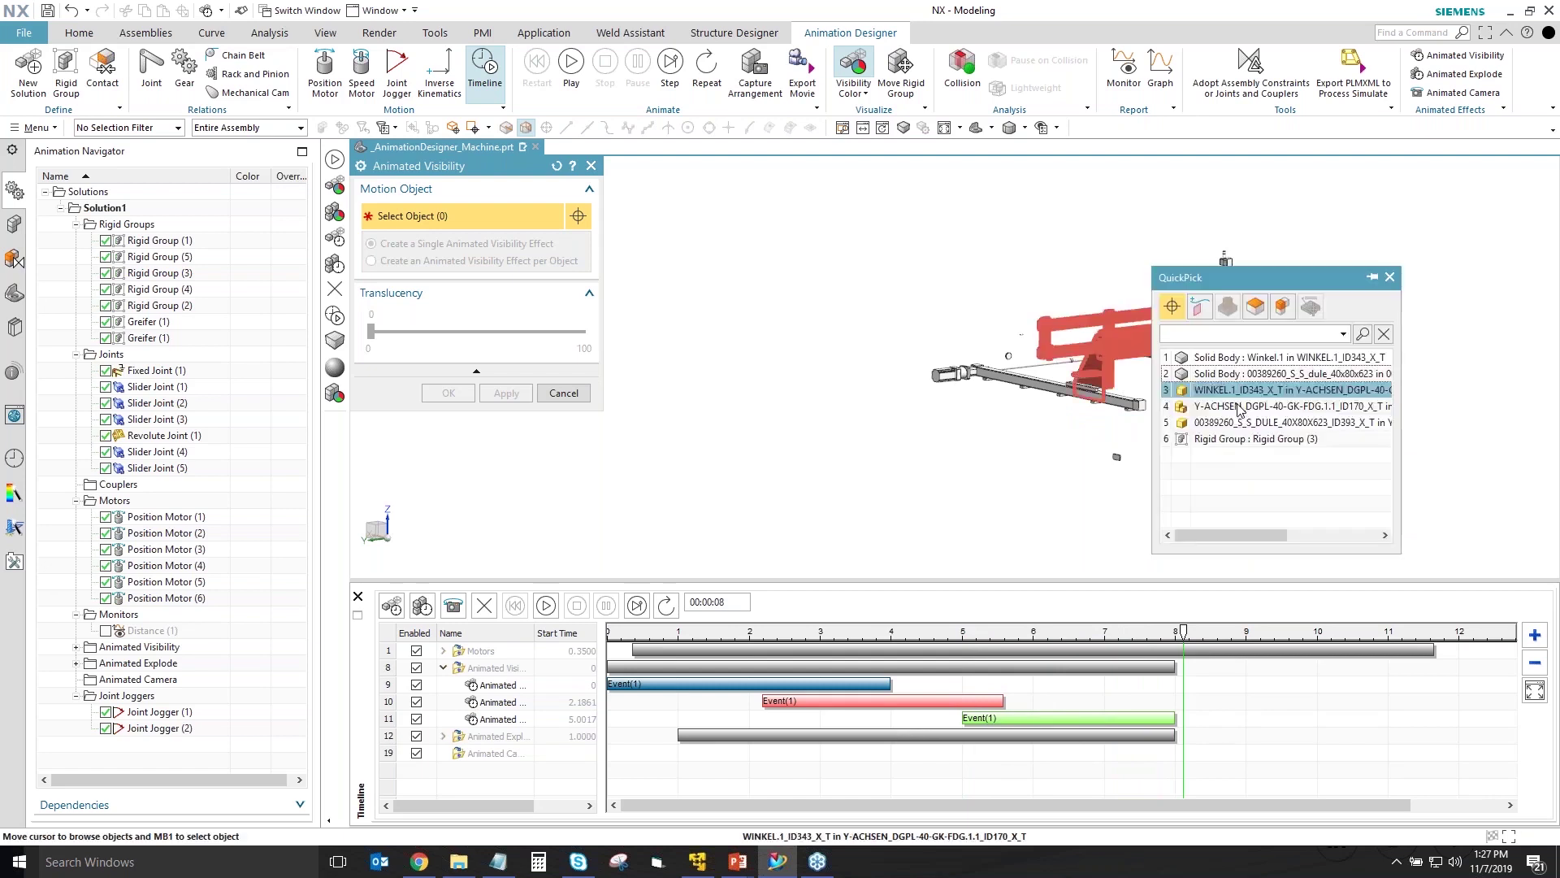
{"action": "left_click", "coordinate": [1204, 436]}
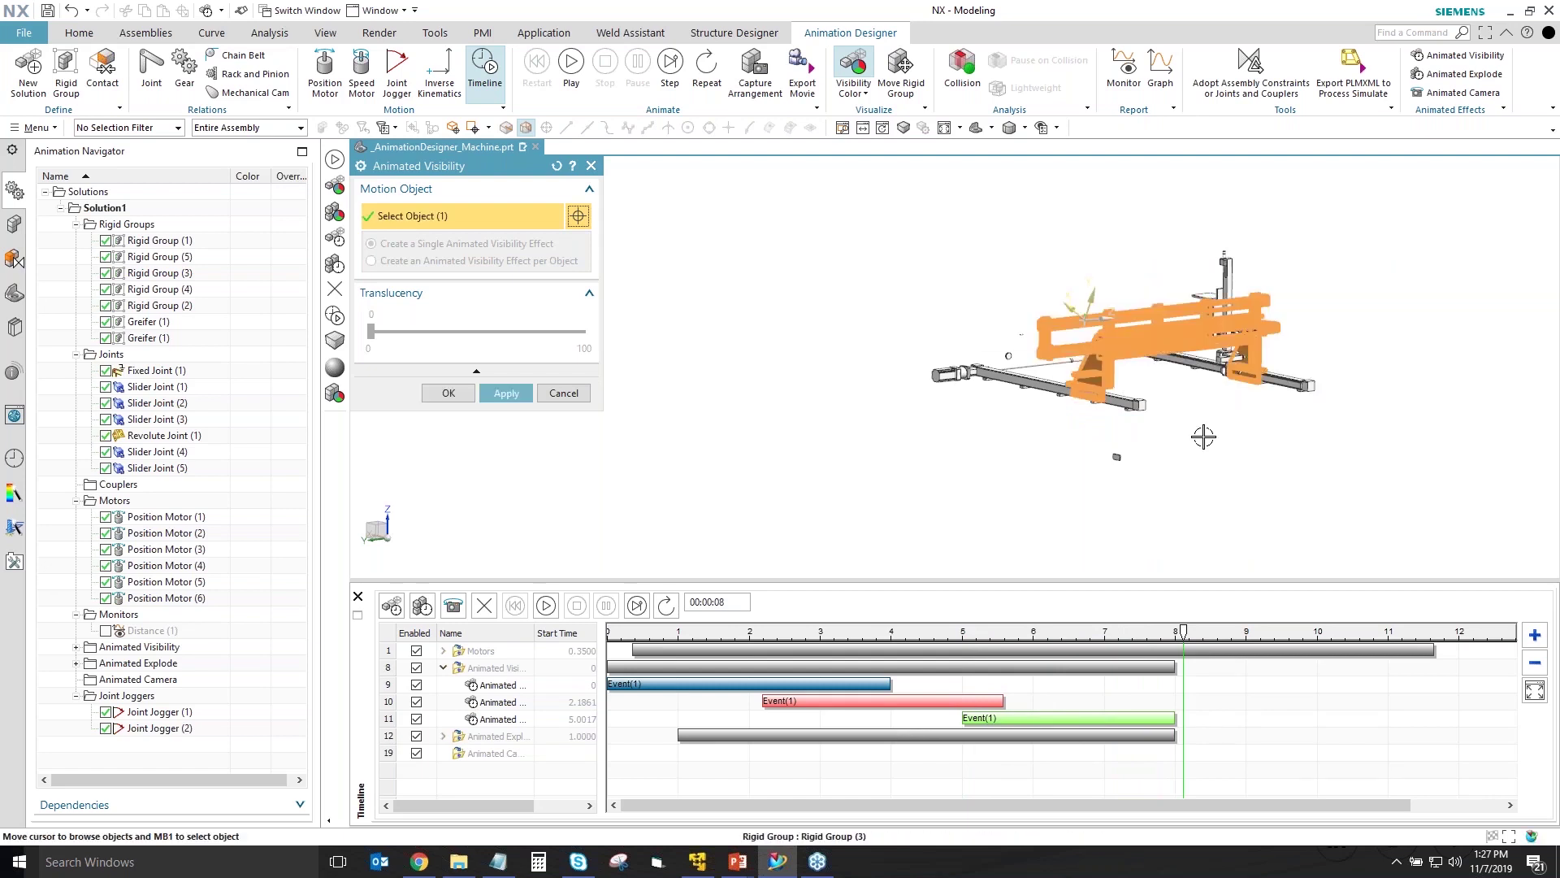
{"action": "left_click", "coordinate": [520, 397]}
{"action": "left_click_drag", "start_coordinate": [1267, 730], "coordinate": [1356, 735]}
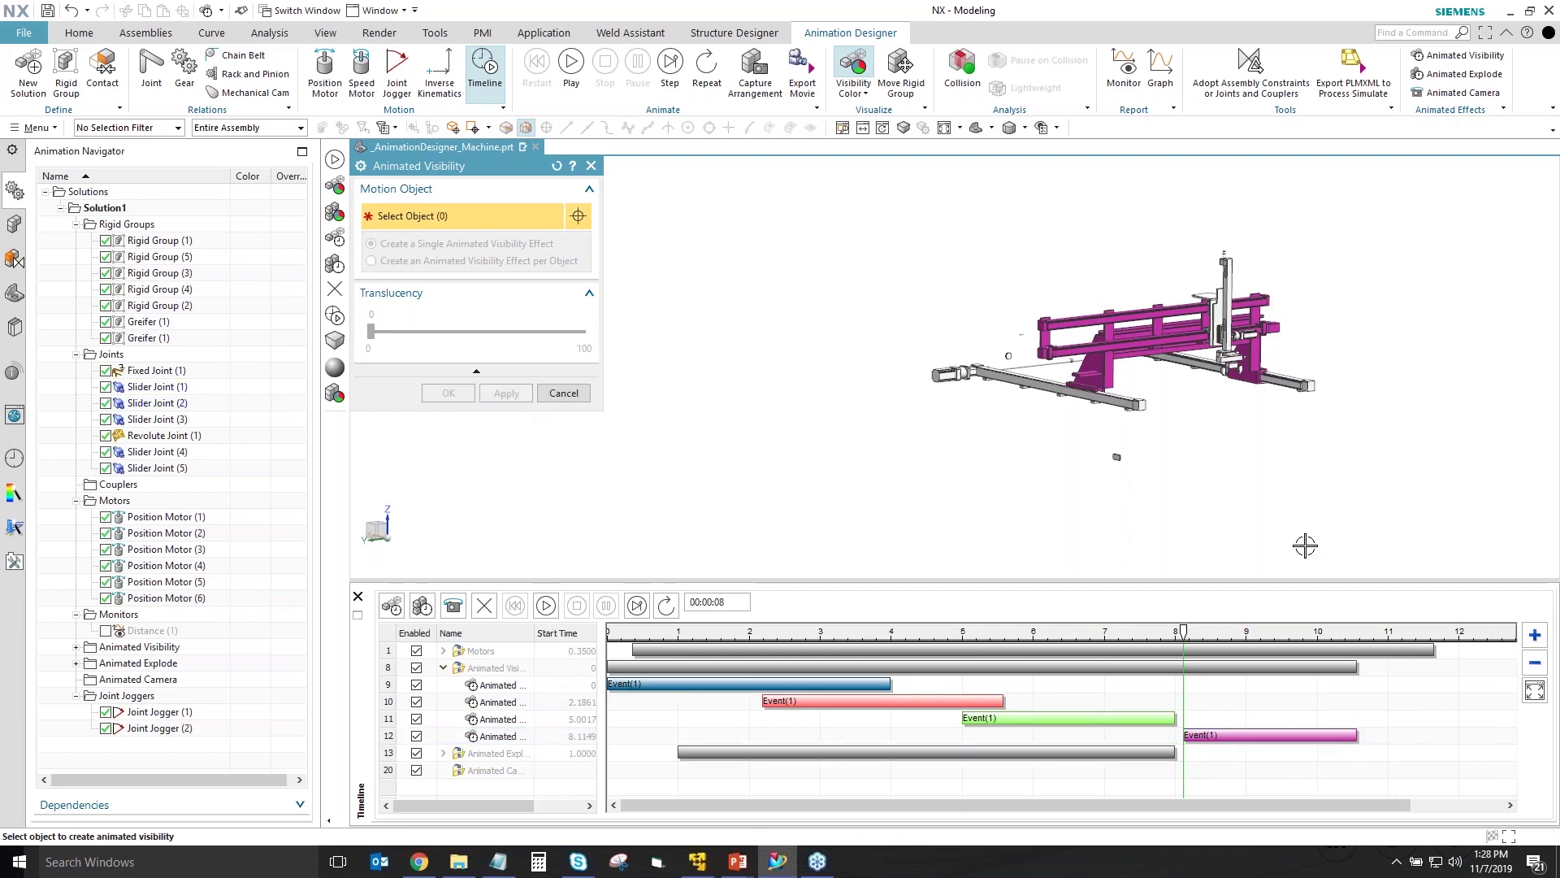
- Create an Animated Visibility effect for the two base rails, Rigid Group (4), starting at about 10 s
{"action": "left_click", "coordinate": [1108, 400]}
{"action": "left_click", "coordinate": [1203, 394]}
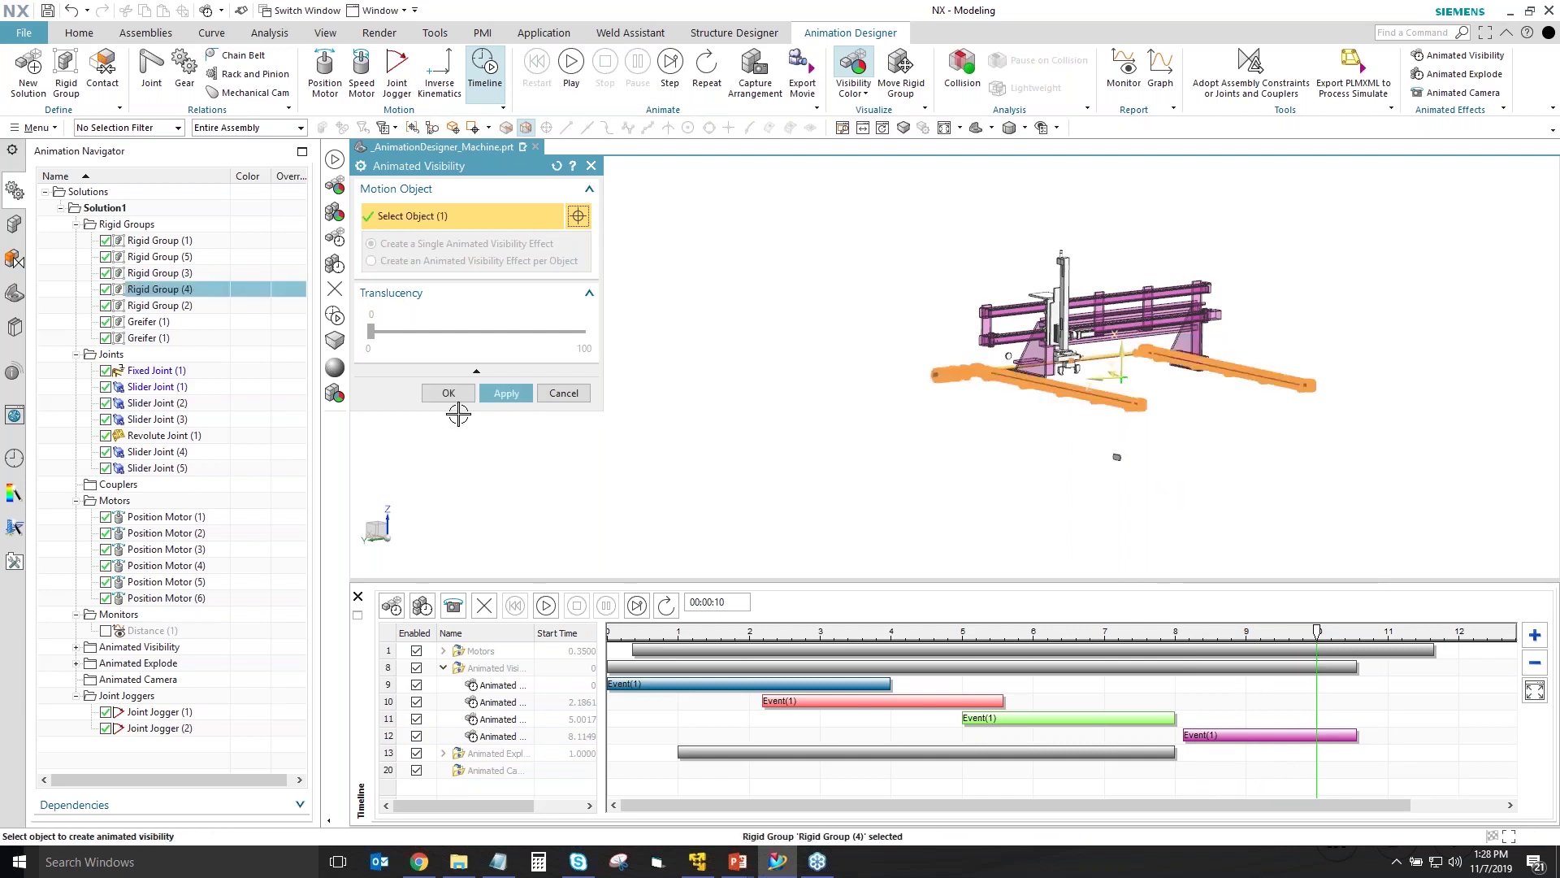
{"action": "left_click", "coordinate": [452, 393]}
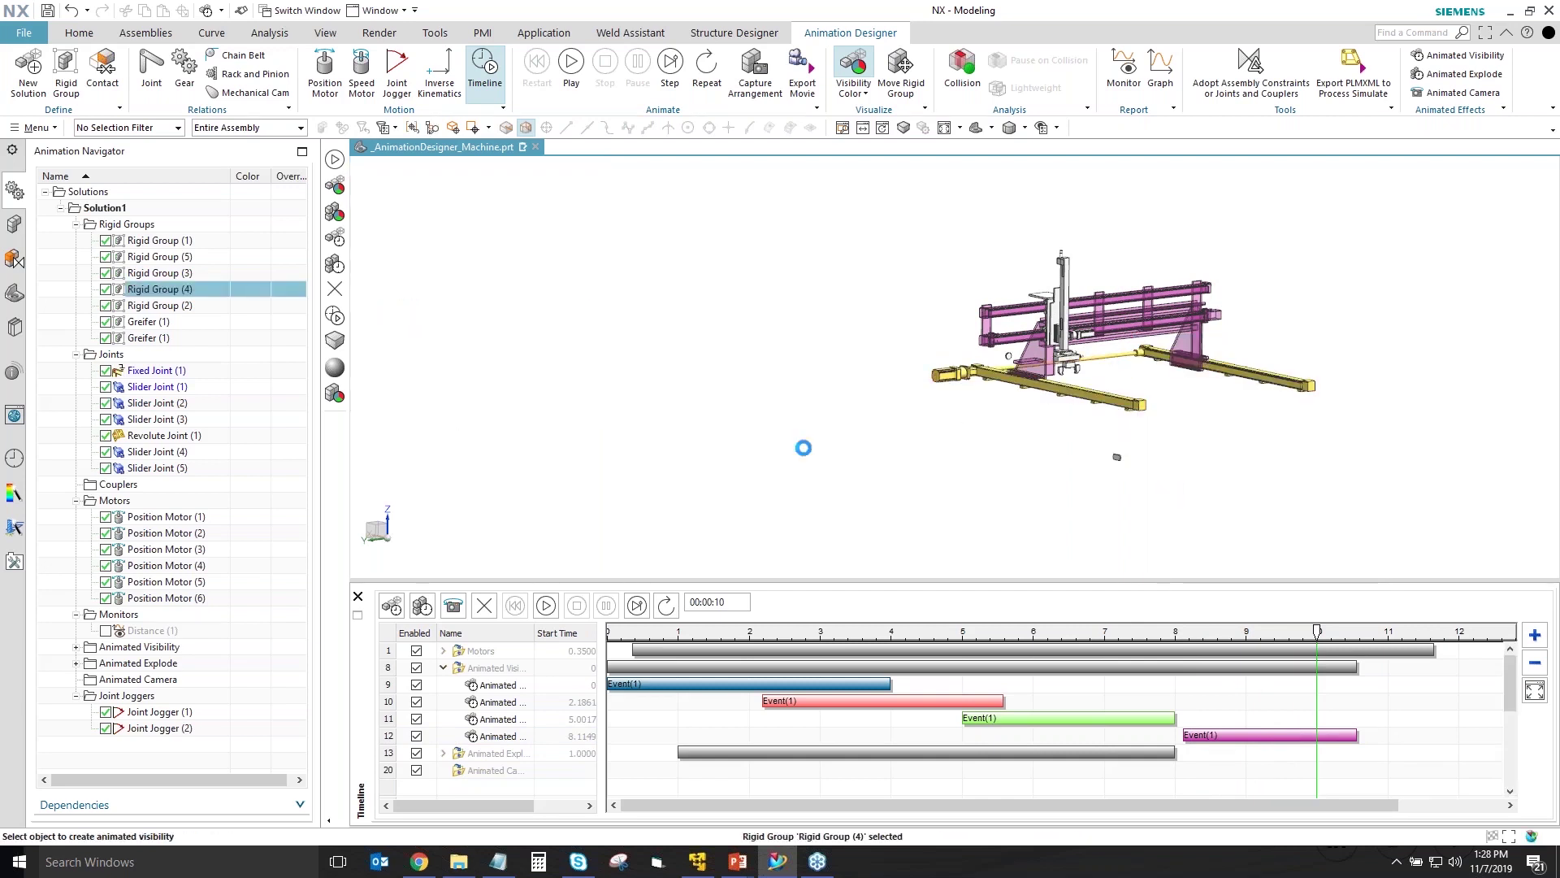
- Play back the animation with the timeline closed, and reopen the timeline as a slim strip to enlarge the model view
{"action": "left_click", "coordinate": [357, 595]}
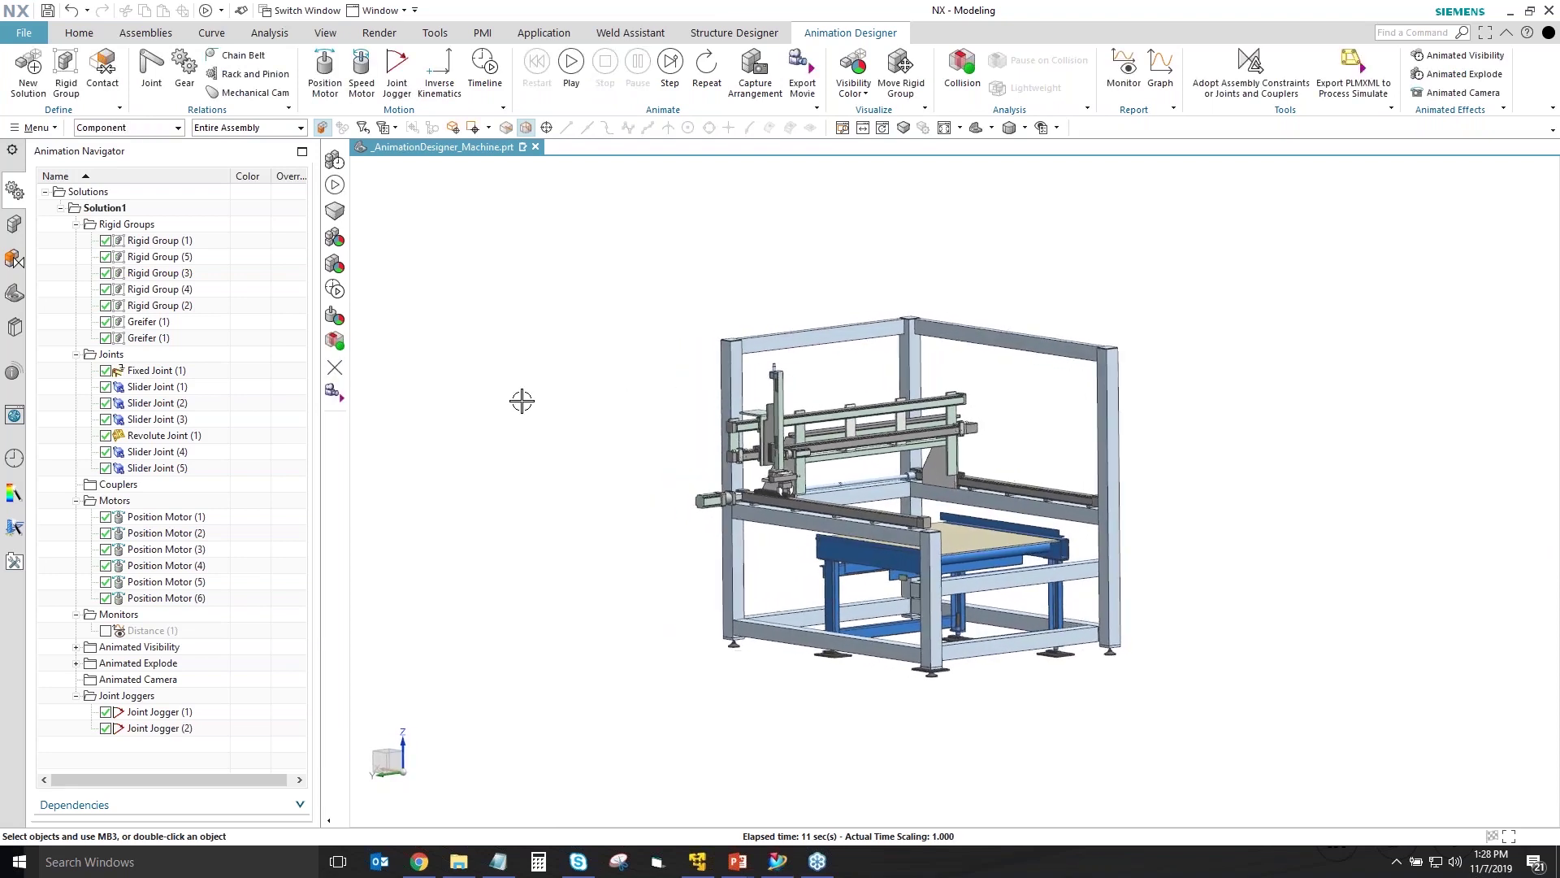
{"action": "left_click", "coordinate": [485, 69]}
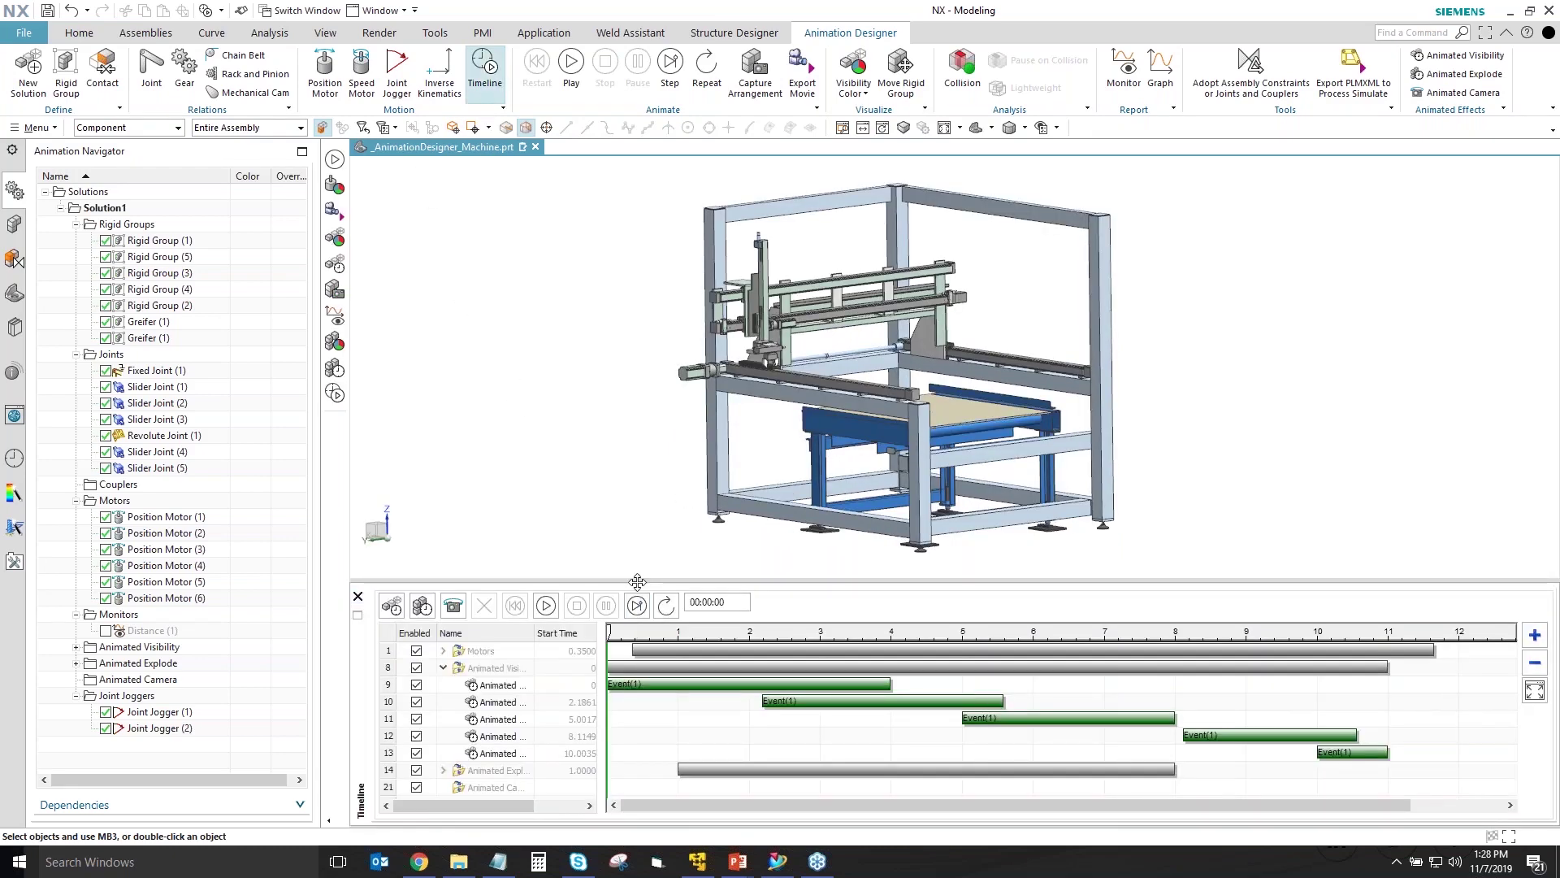
{"action": "left_click_drag", "start_coordinate": [637, 579], "coordinate": [638, 761]}
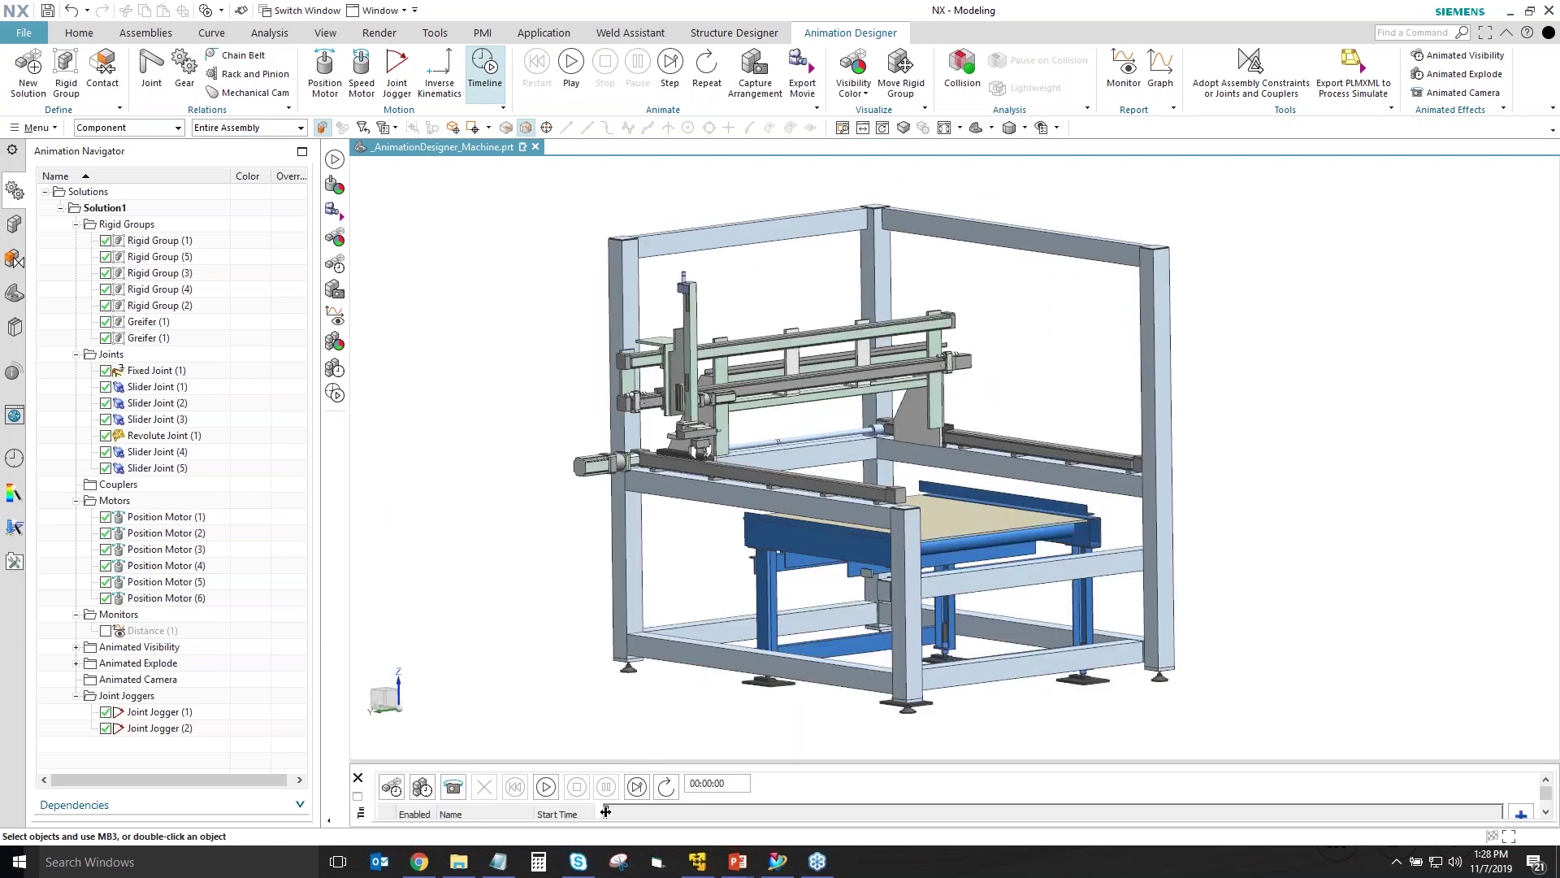
- Turn on perspective display and capture the overall machine view as the animated camera position at 0 s
{"action": "left_click", "coordinate": [605, 811]}
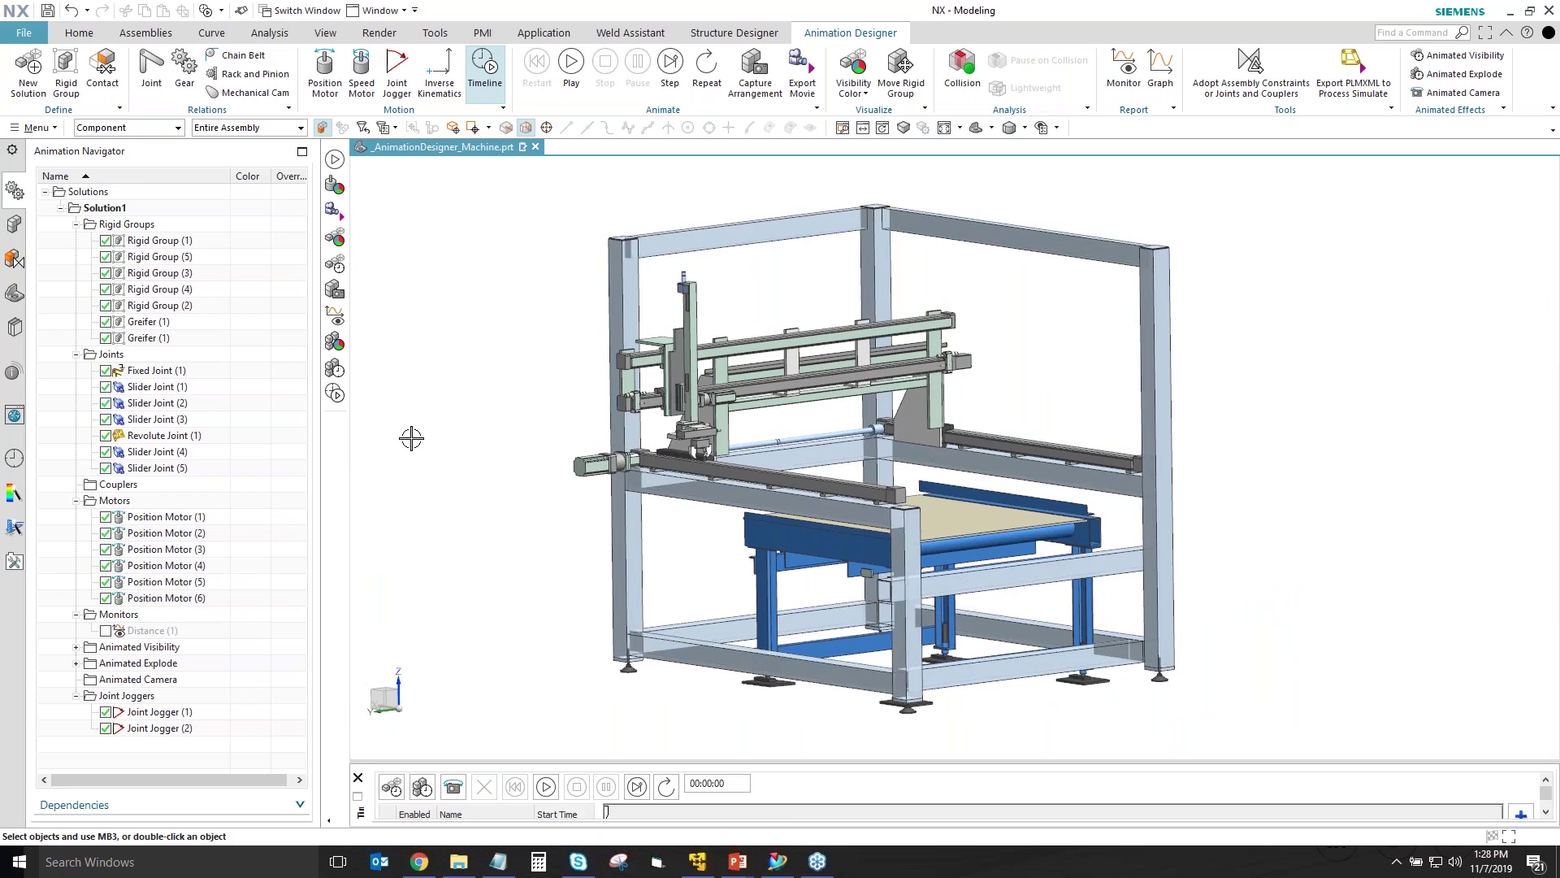
{"action": "left_click", "coordinate": [903, 128]}
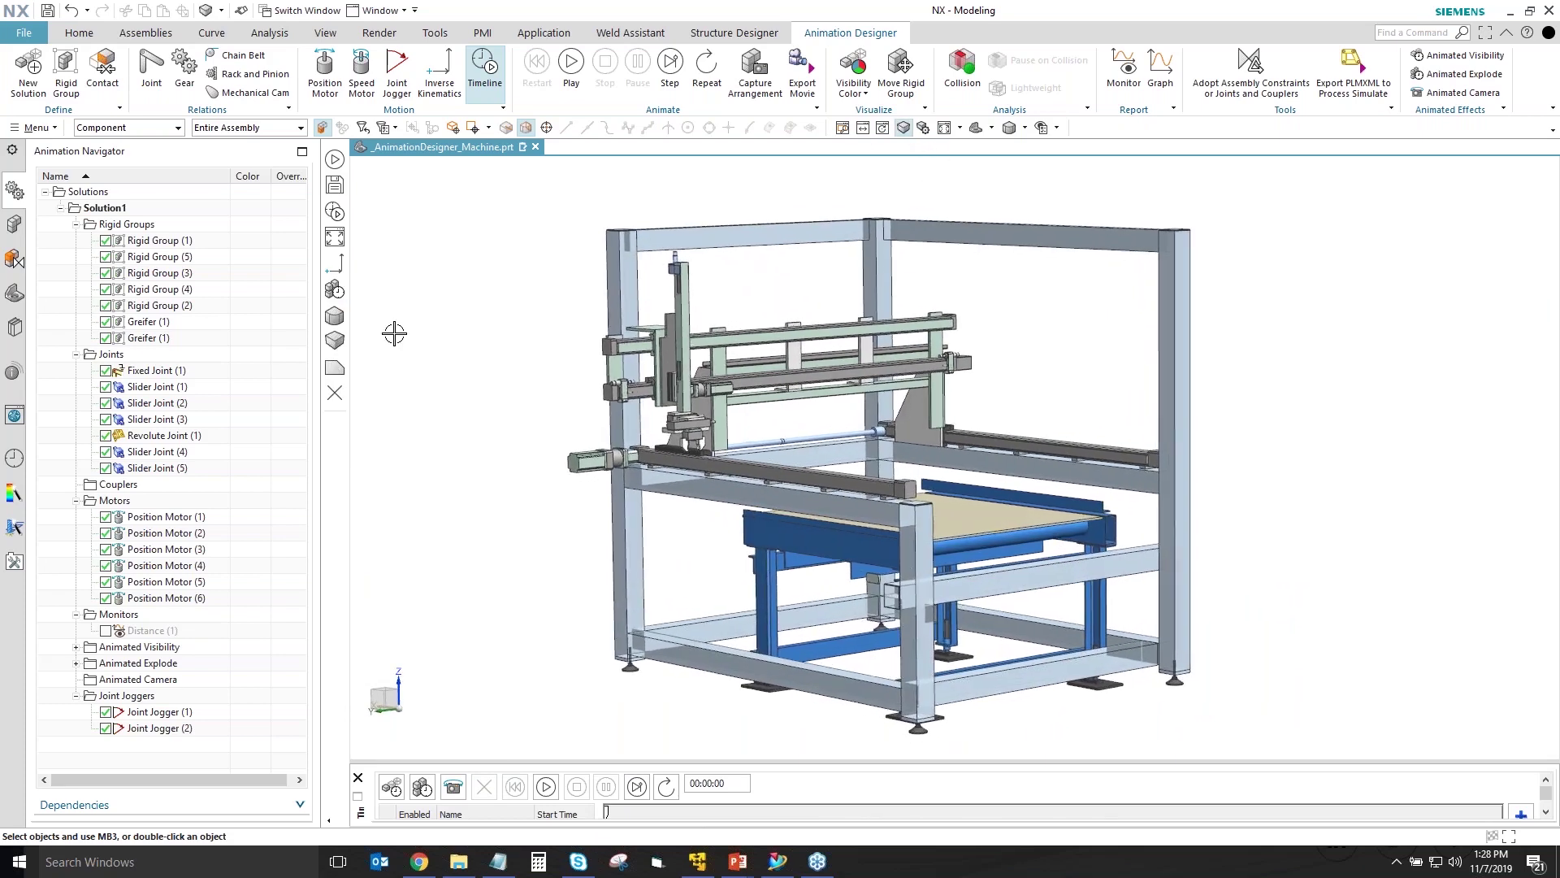
{"action": "left_click", "coordinate": [449, 788]}
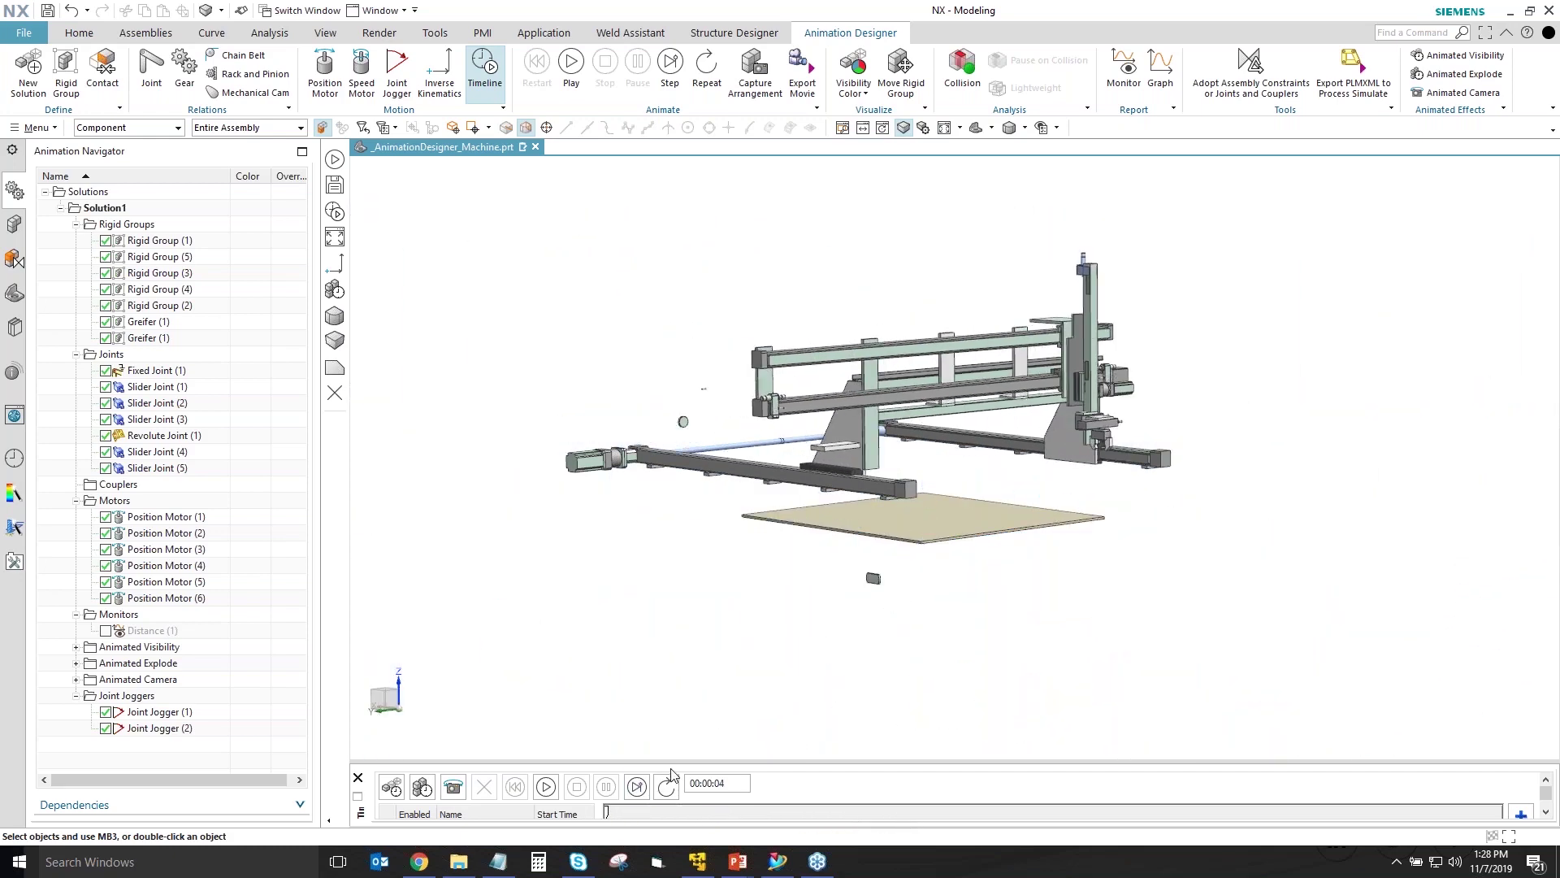
- Make the time scale visible and capture a closer camera view of the gantry at about 4 s
{"action": "left_click_drag", "start_coordinate": [671, 760], "coordinate": [671, 741]}
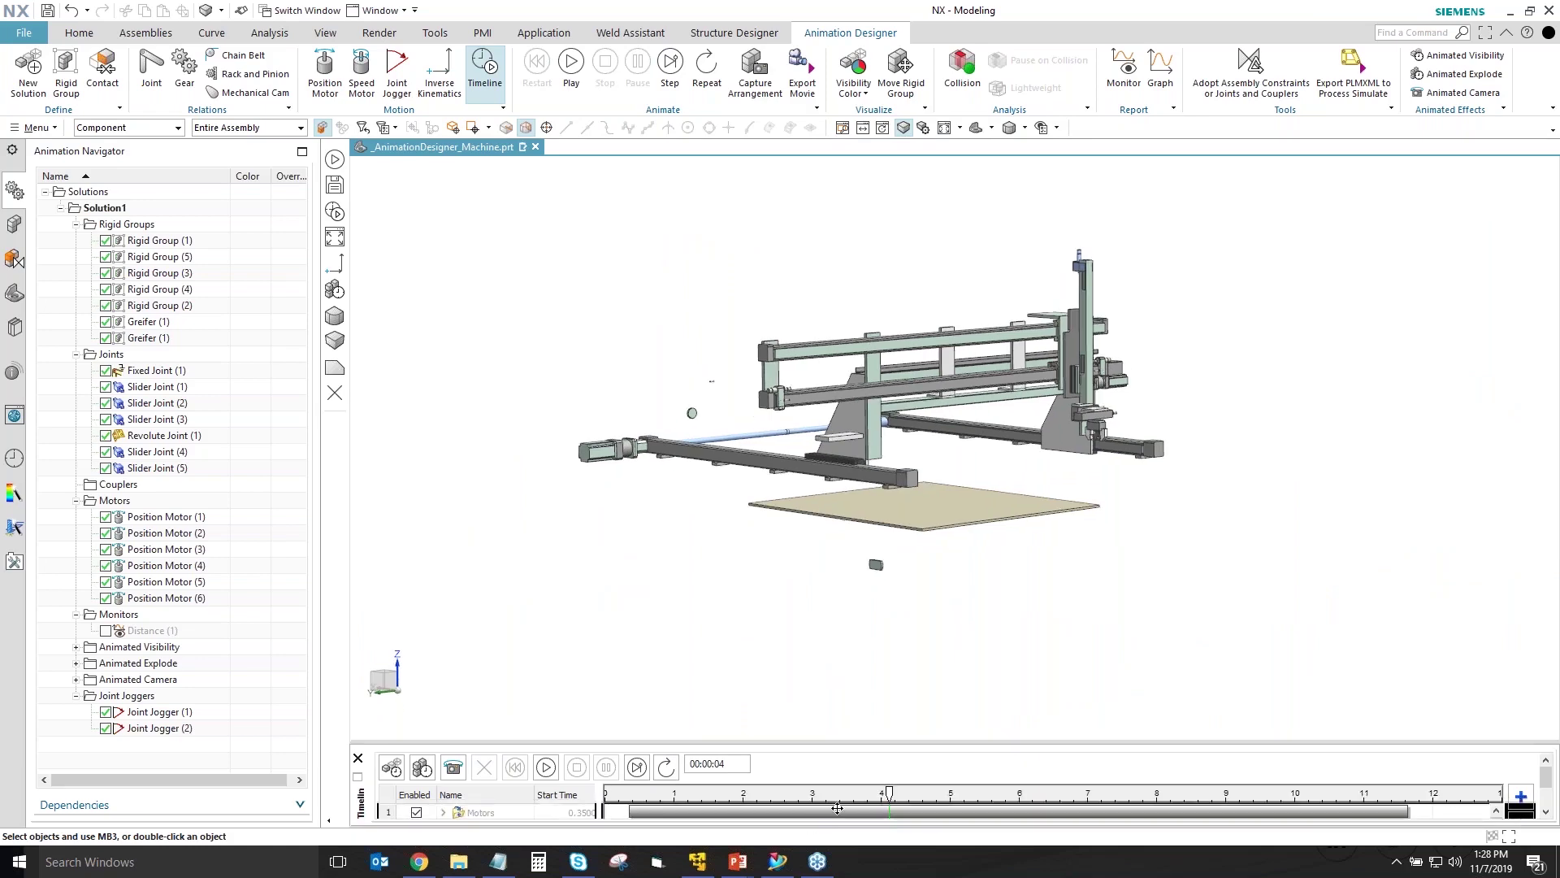
{"action": "scroll", "coordinate": [827, 722], "scroll_direction": "up", "scroll_amount": 4}
{"action": "scroll", "coordinate": [827, 722], "scroll_direction": "up", "scroll_amount": 5}
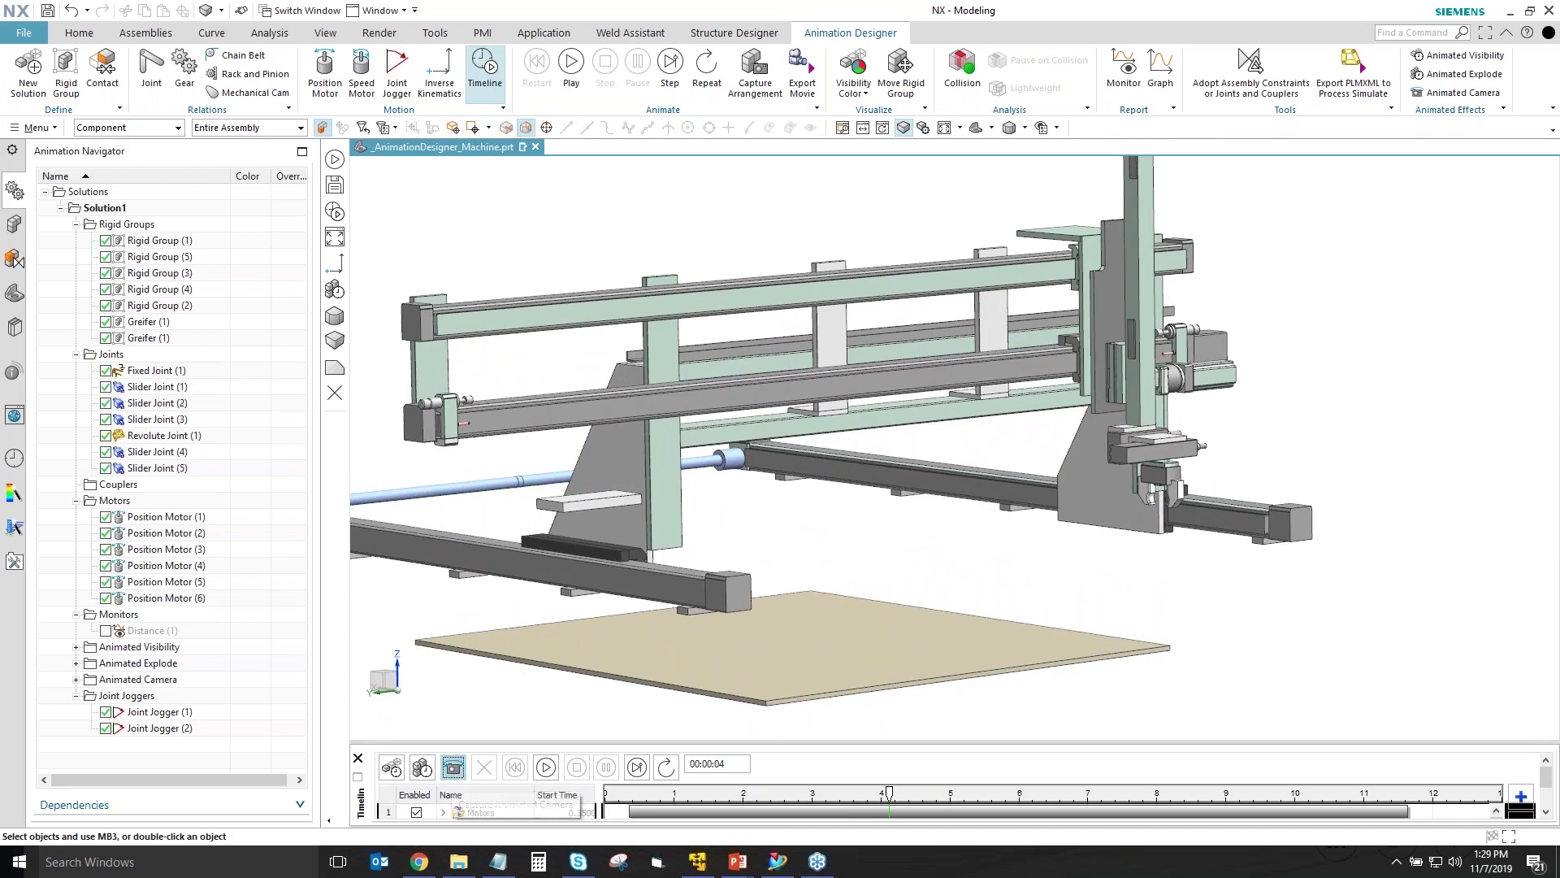
- Capture a rotated close-up camera view of the gripper at about 12 s, close the timeline and play back the animation
{"action": "left_click_drag", "start_coordinate": [890, 794], "coordinate": [1207, 793]}
{"action": "middle_click_drag", "start_coordinate": [1103, 648], "coordinate": [1103, 649]}
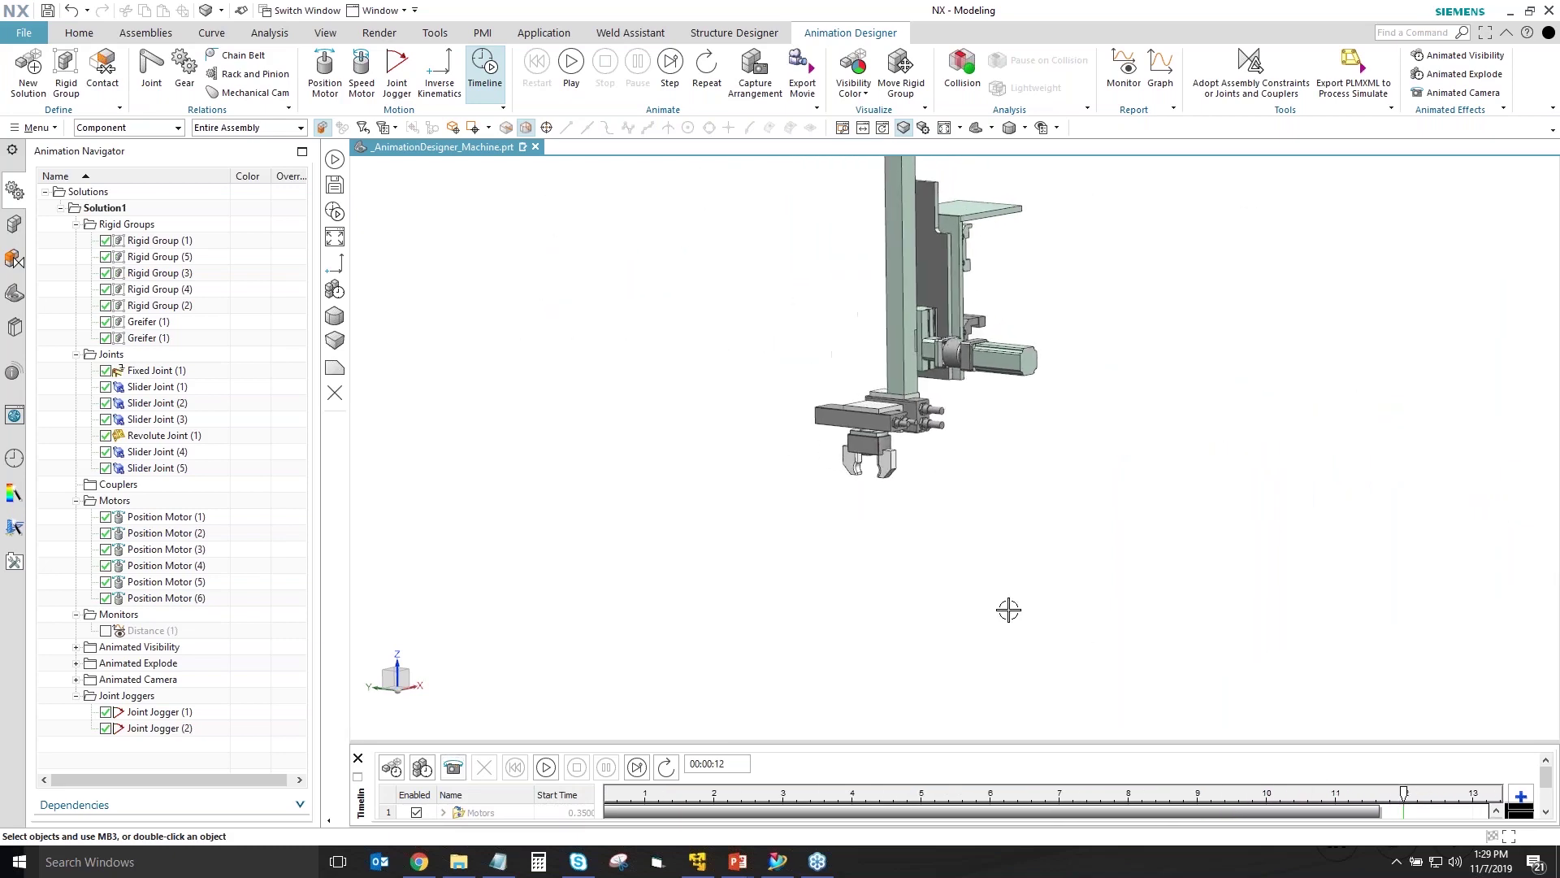
{"action": "left_click", "coordinate": [453, 766]}
{"action": "left_click", "coordinate": [358, 758]}
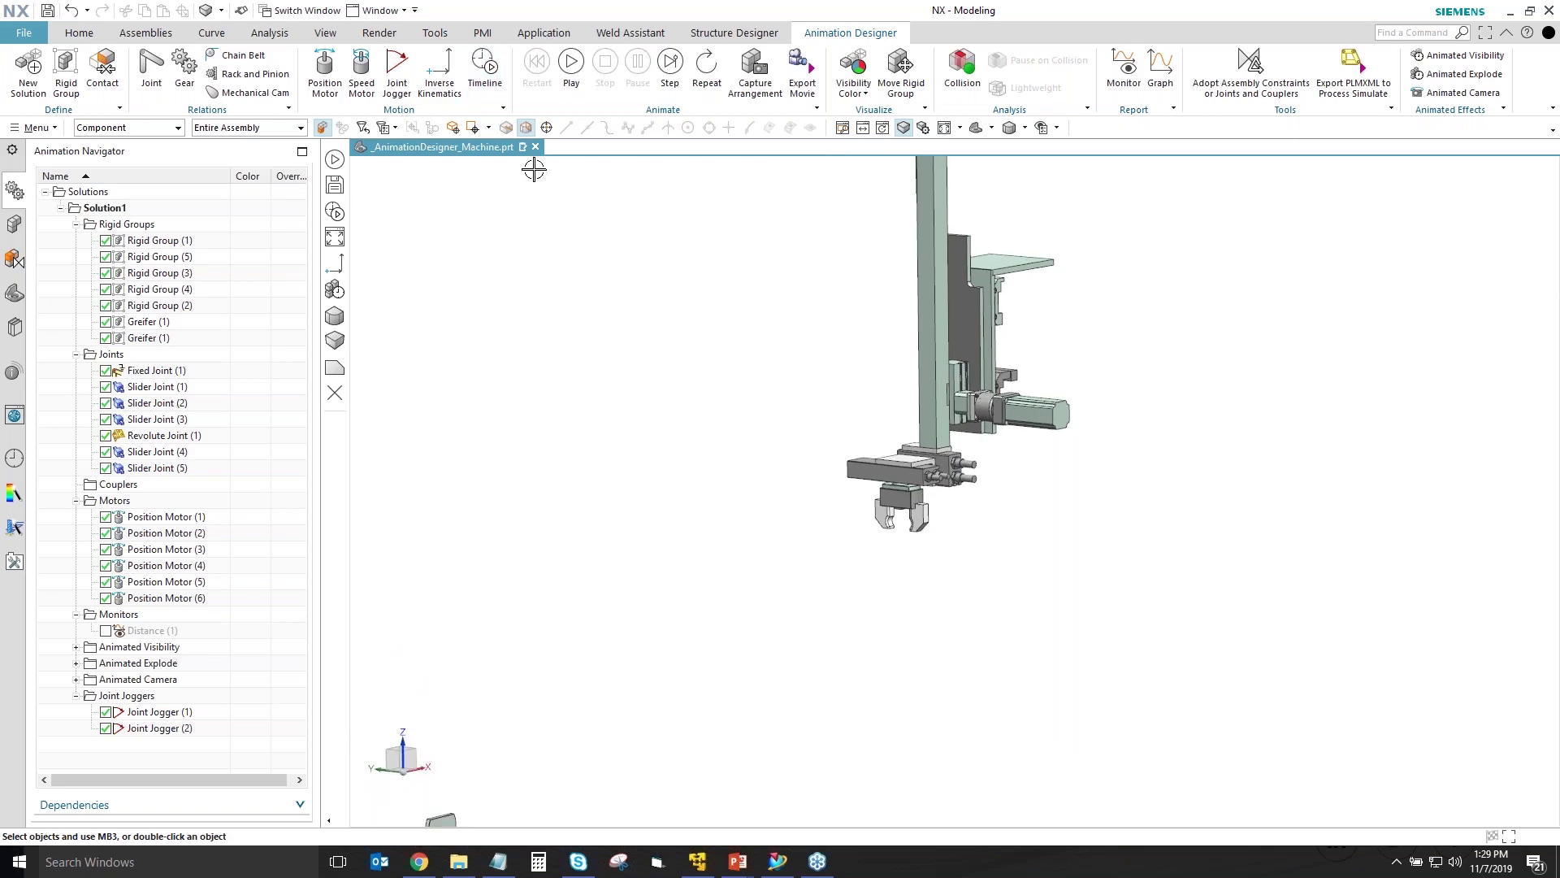
{"action": "left_click", "coordinate": [571, 62]}
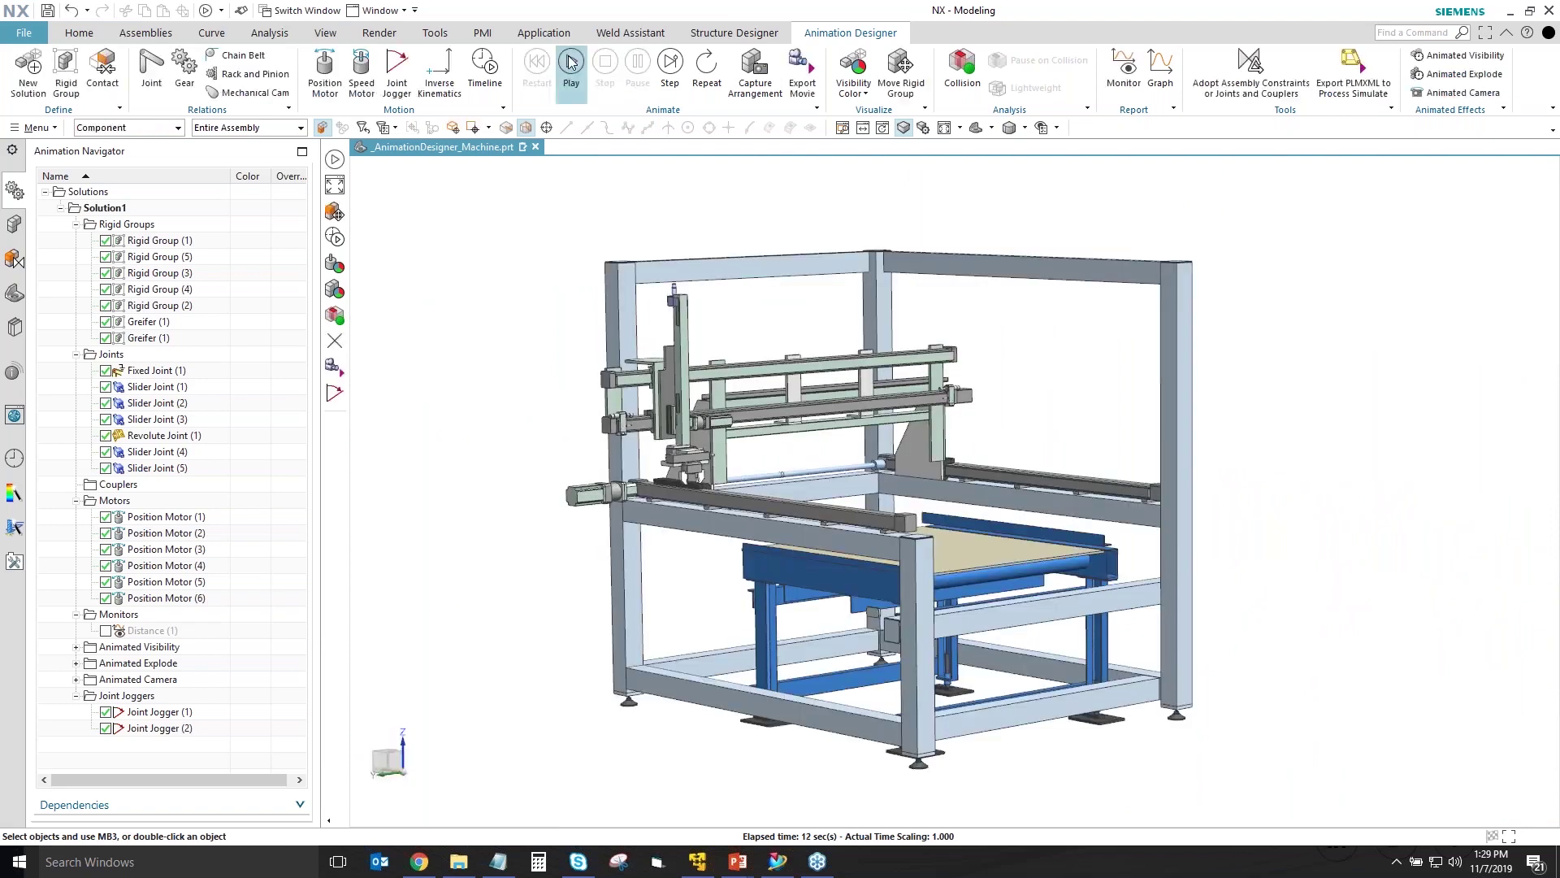
- Try the movie export settings with x264vfw - H.264/MPEG-4 AVC compression and review the available resolutions without exporting
{"action": "left_click", "coordinate": [802, 81]}
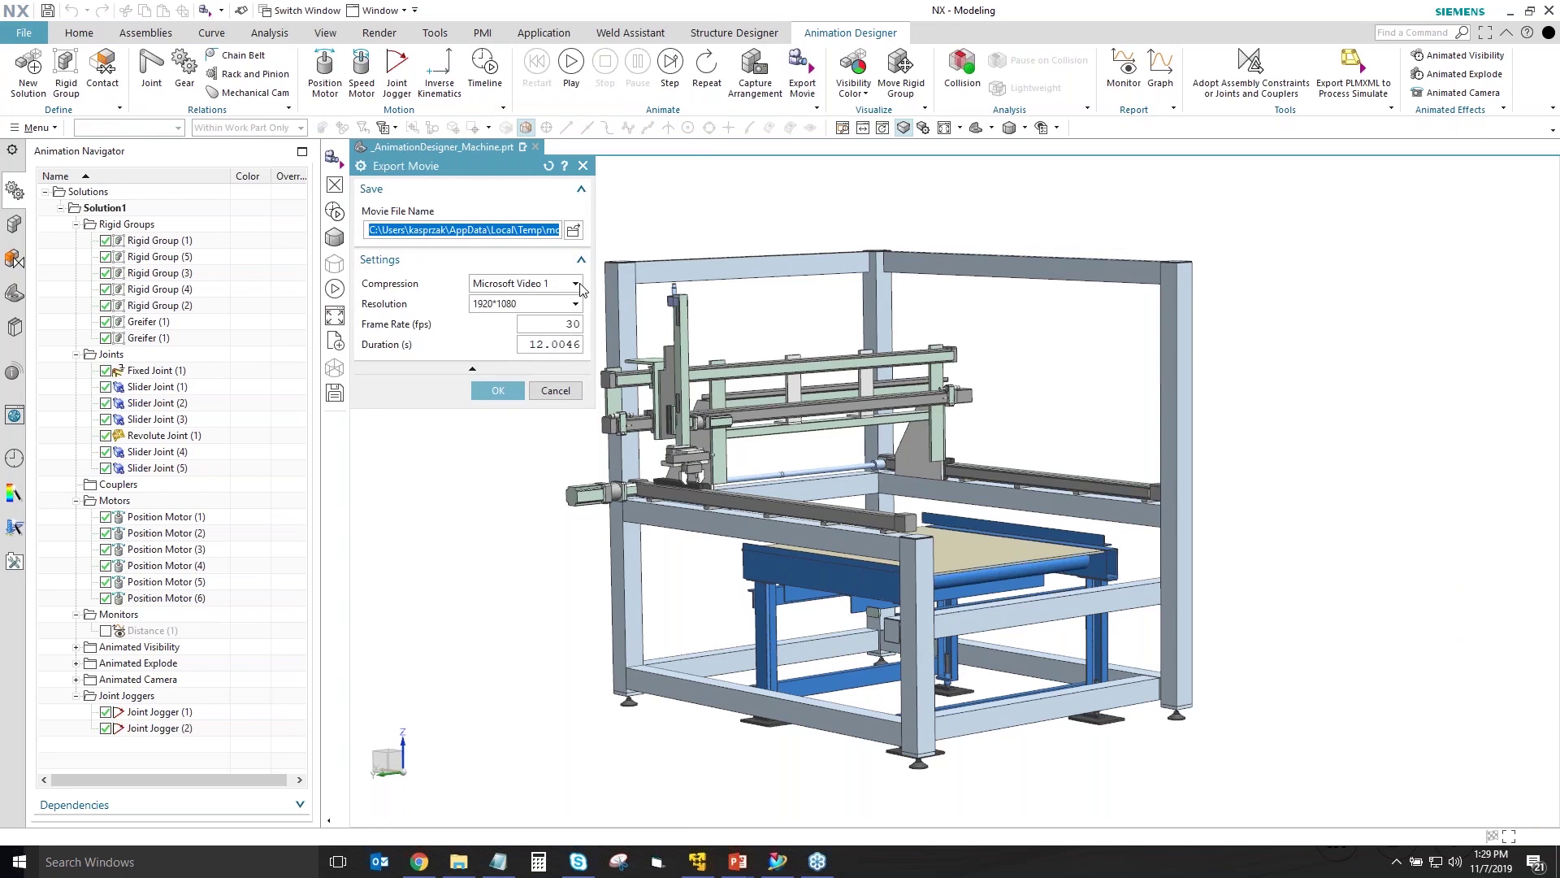
{"action": "left_click", "coordinate": [578, 285]}
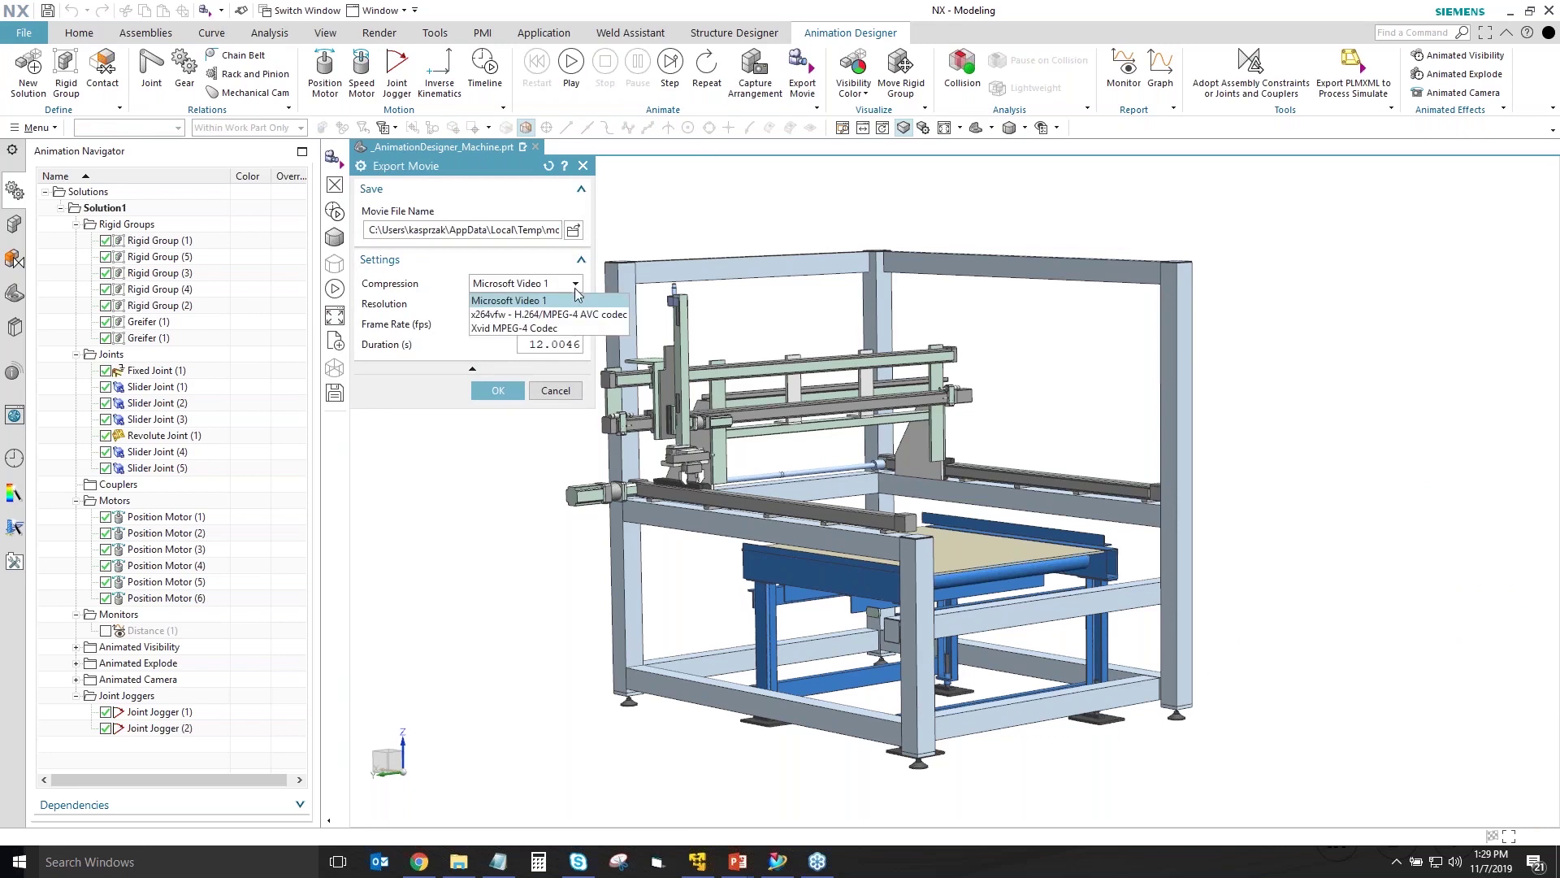
{"action": "left_click", "coordinate": [540, 314]}
{"action": "left_click", "coordinate": [532, 304]}
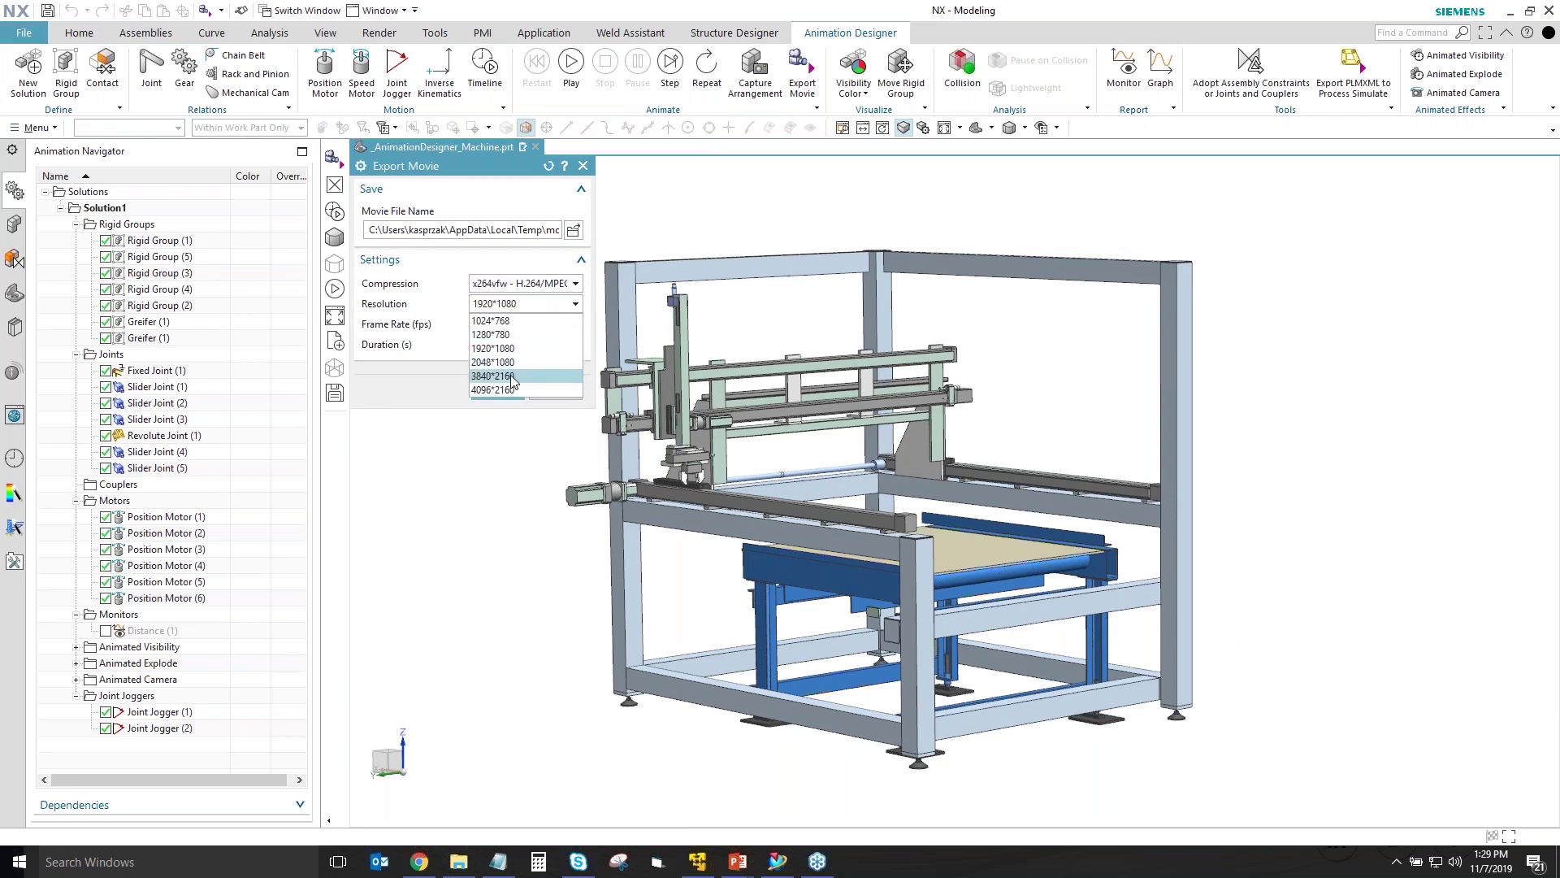
{"action": "left_click", "coordinate": [444, 348]}
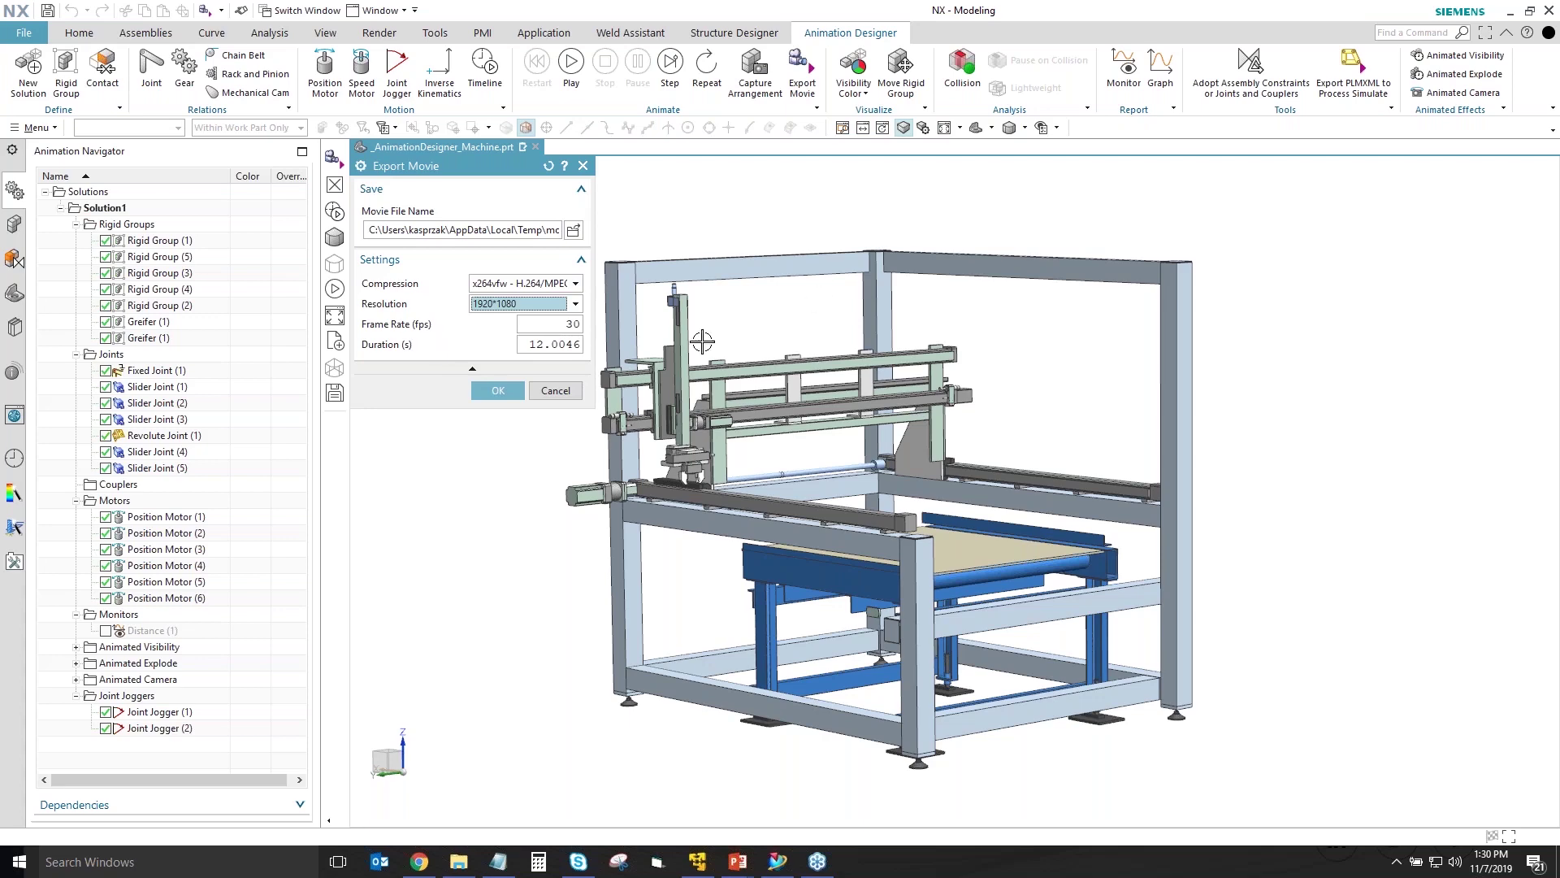
{"action": "left_click", "coordinate": [569, 390]}
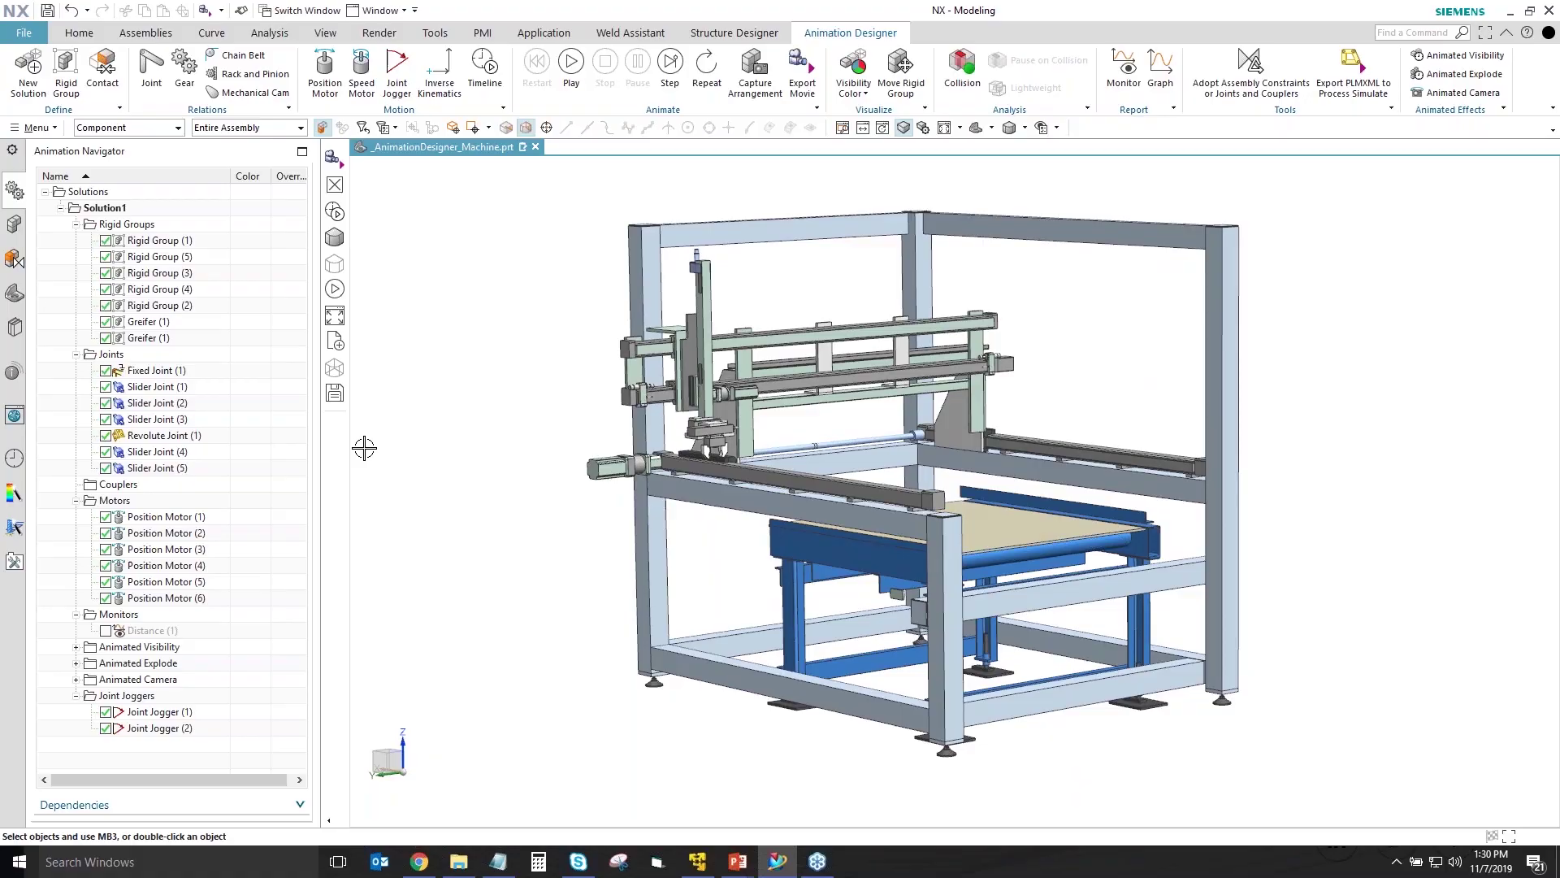
{"action": "key", "text": "alt+Tab"}
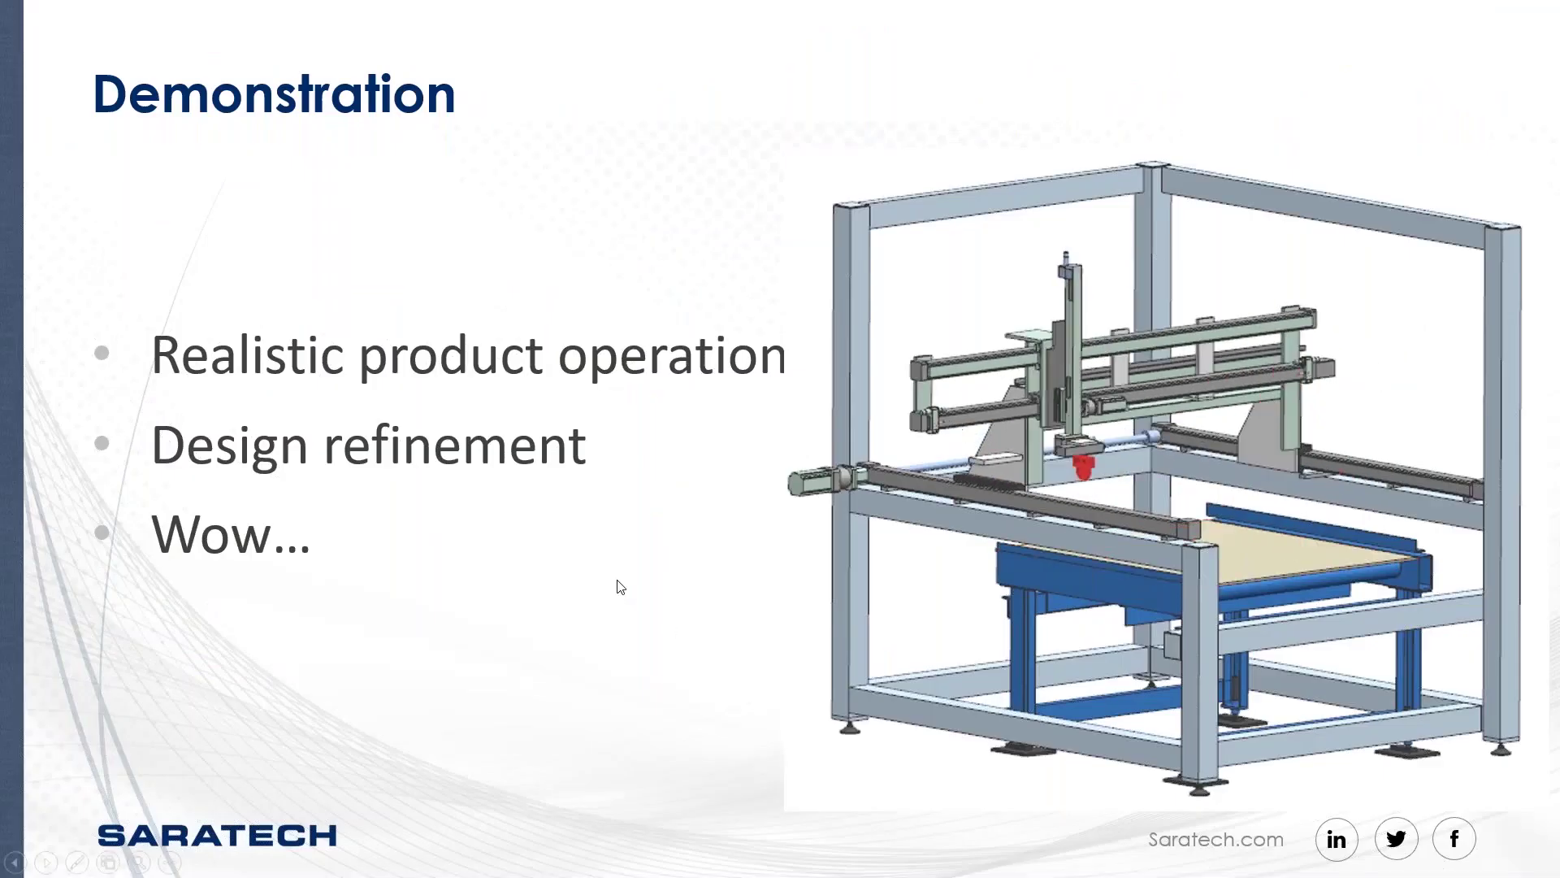
{"action": "key", "text": "Right"}
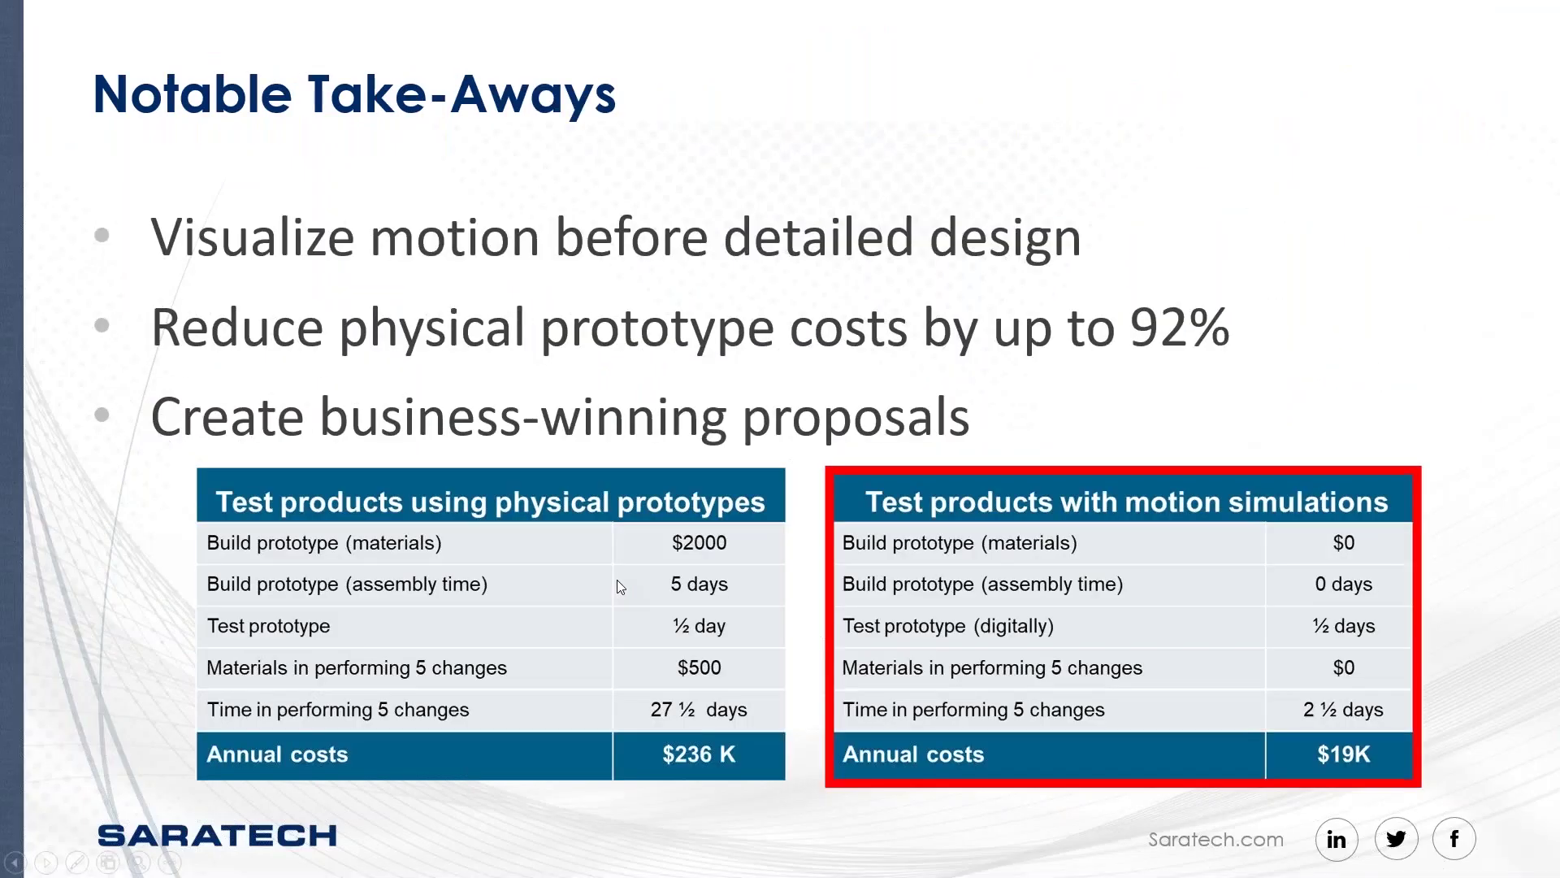